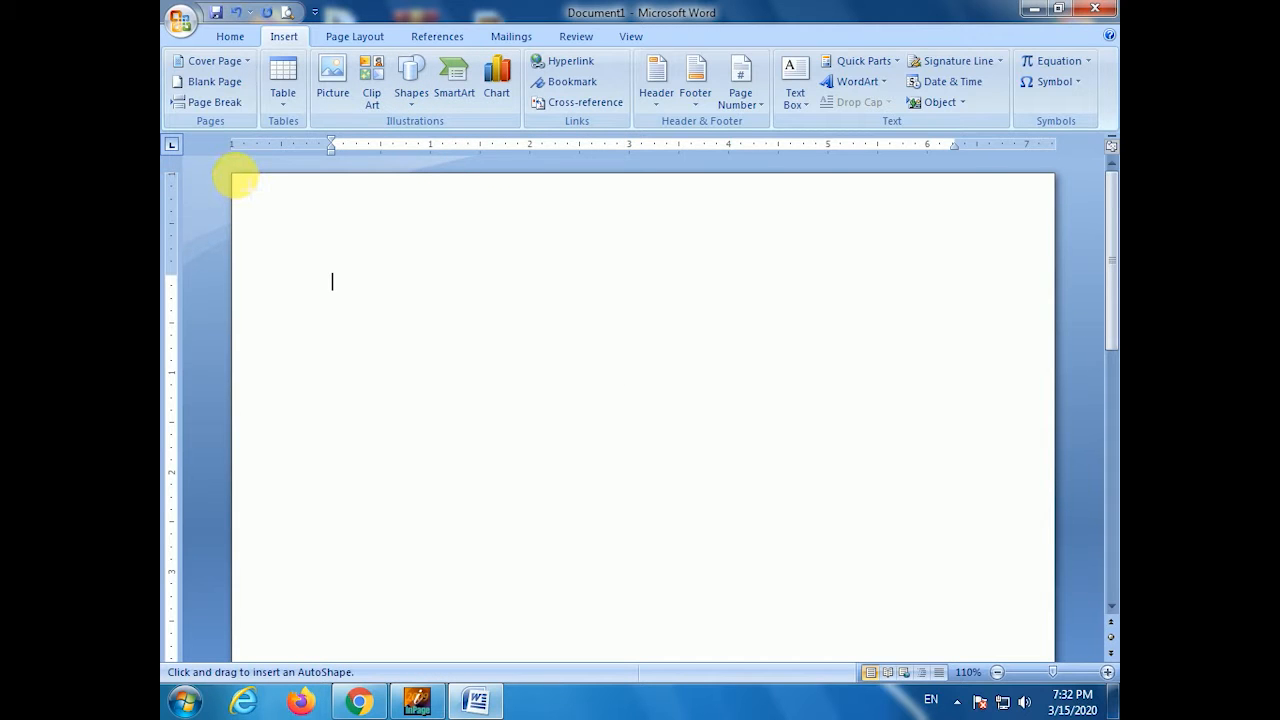
- Draw a tall rectangle, set the left margin to 3.2 inches, and dock the box at the page's left edge
{"action": "mouse_move", "coordinate": [242, 182]}
{"action": "left_mouse_down"}
{"action": "mouse_move", "coordinate": [470, 655]}
{"action": "mouse_move", "coordinate": [451, 657]}
{"action": "mouse_move", "coordinate": [465, 657]}
{"action": "left_mouse_up"}
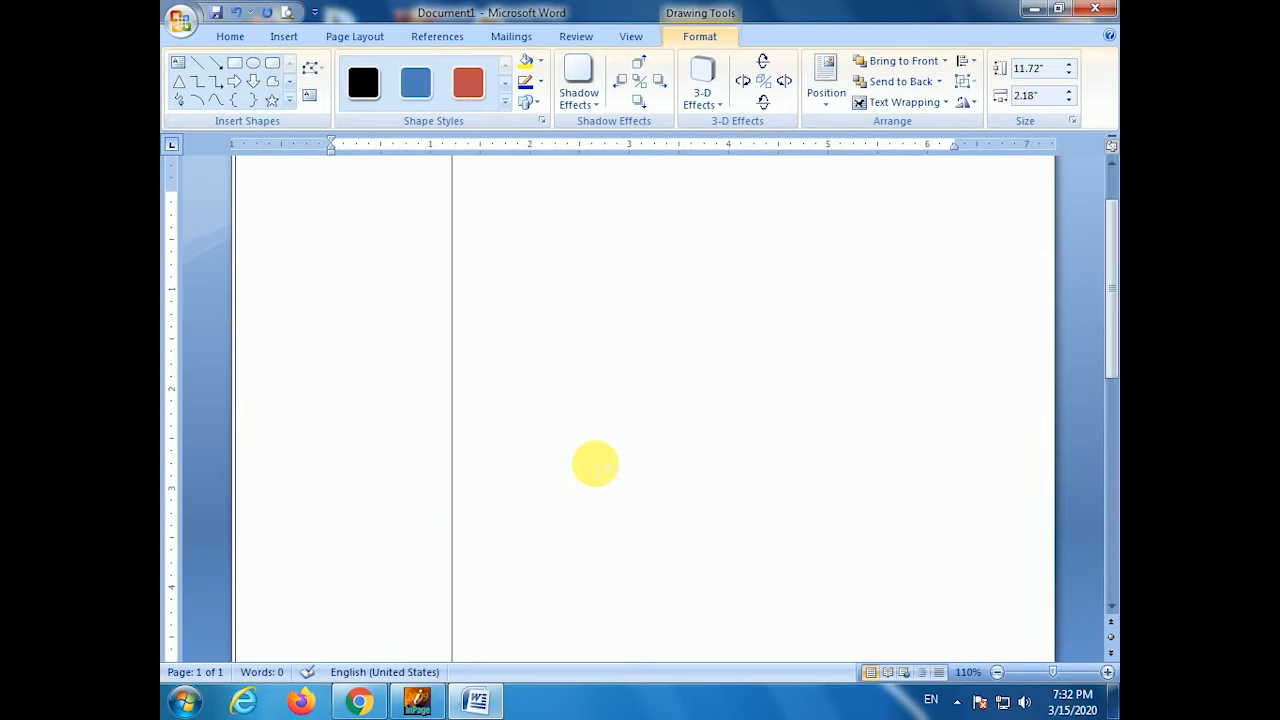
{"action": "left_click", "coordinate": [591, 274]}
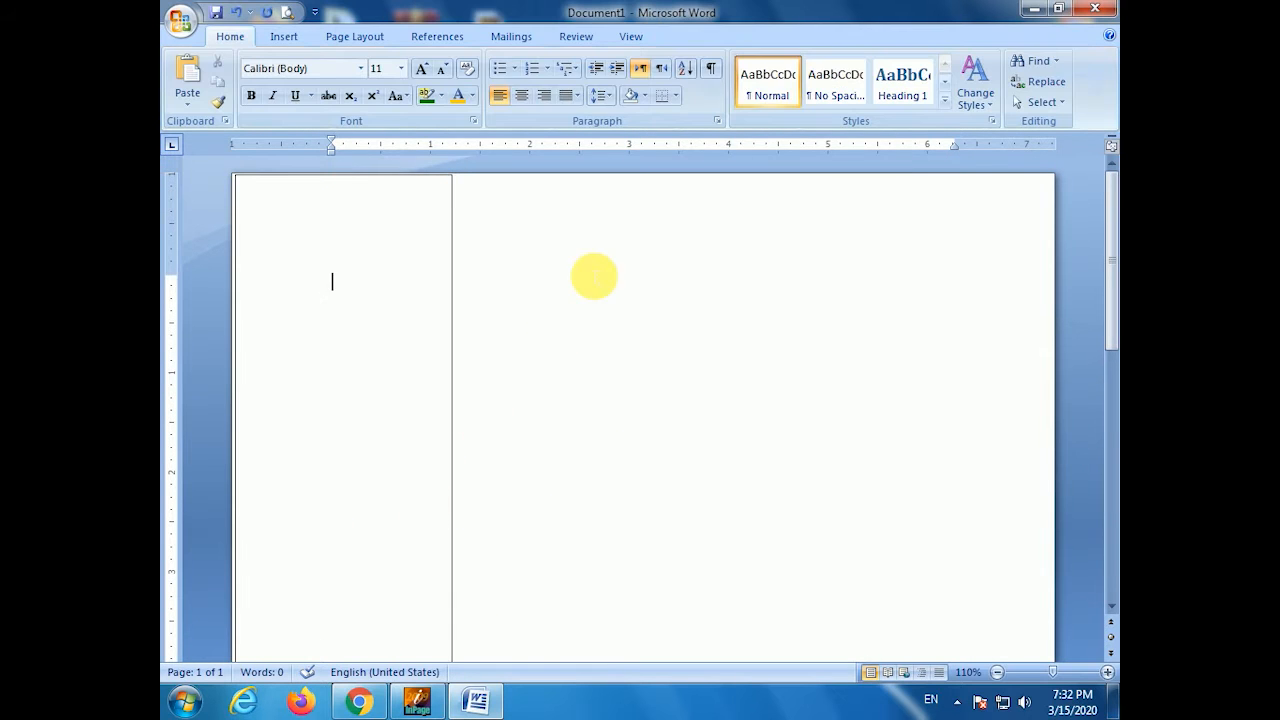
{"action": "double_click", "coordinate": [169, 346]}
{"action": "left_click", "coordinate": [489, 118]}
{"action": "left_click", "coordinate": [609, 180]}
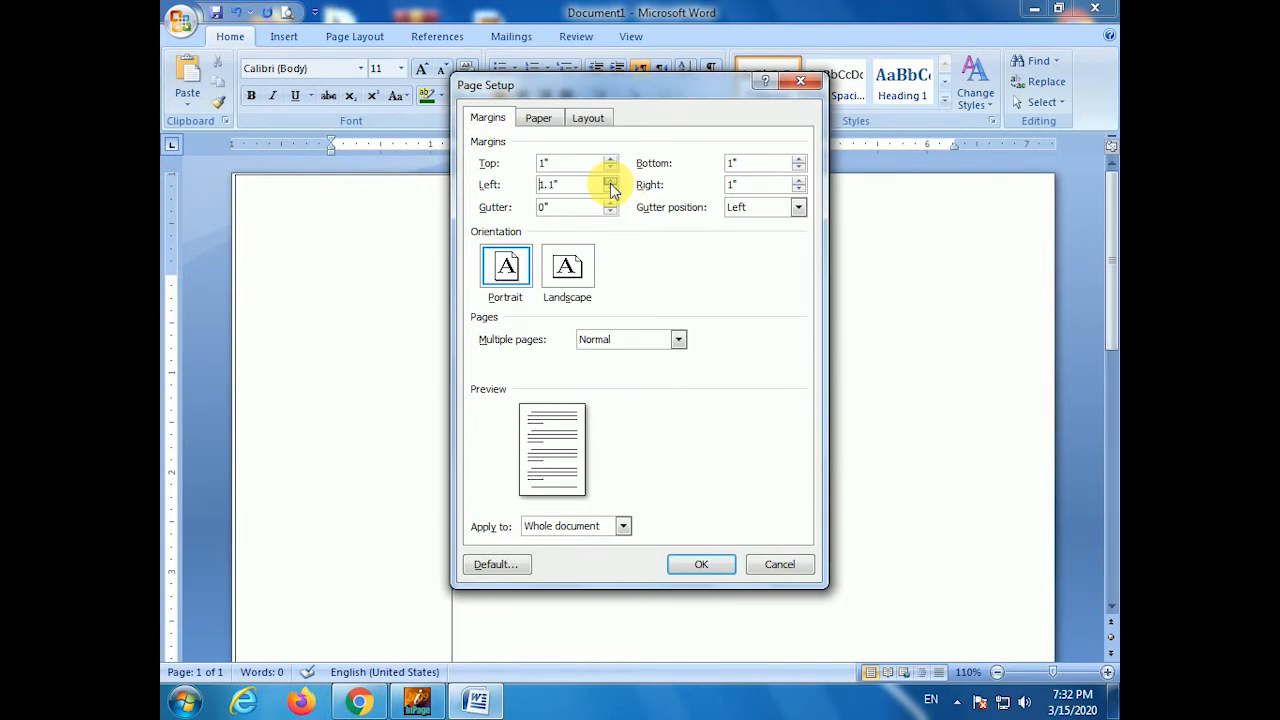
{"action": "left_click", "coordinate": [610, 181]}
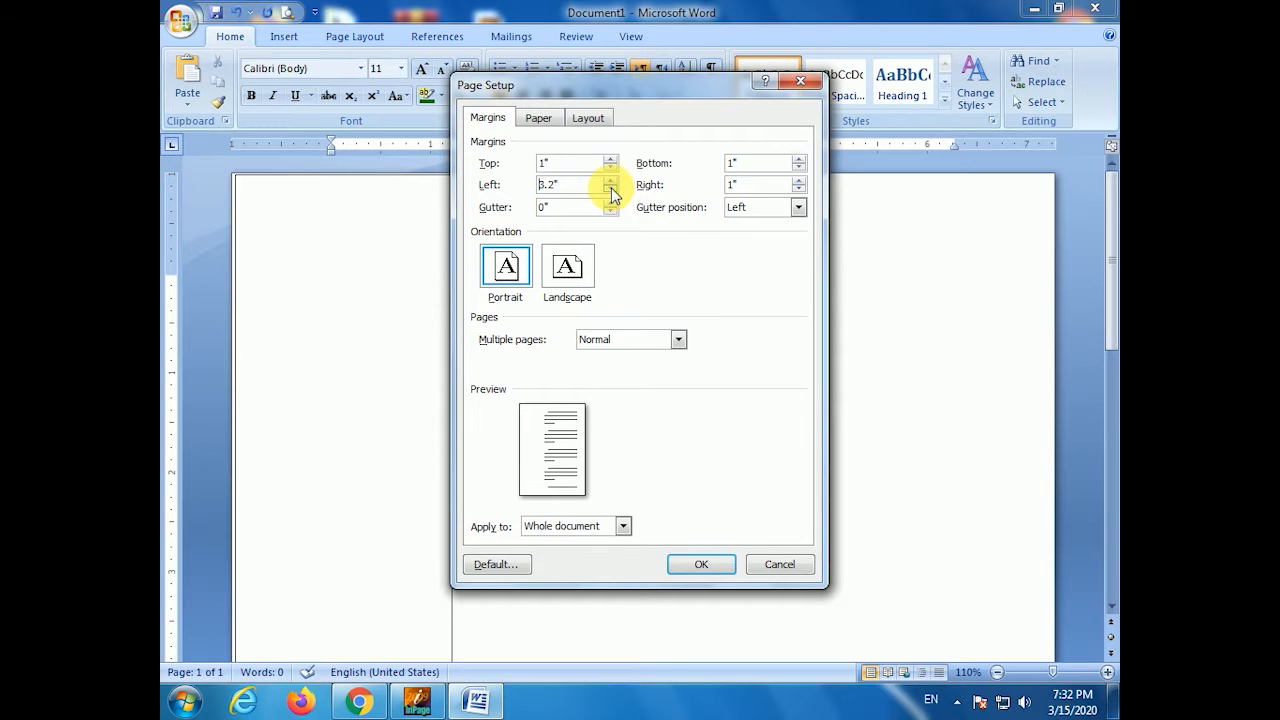
{"action": "left_click", "coordinate": [697, 561]}
{"action": "left_click_drag", "start_coordinate": [569, 394], "coordinate": [374, 403]}
{"action": "left_click", "coordinate": [601, 292]}
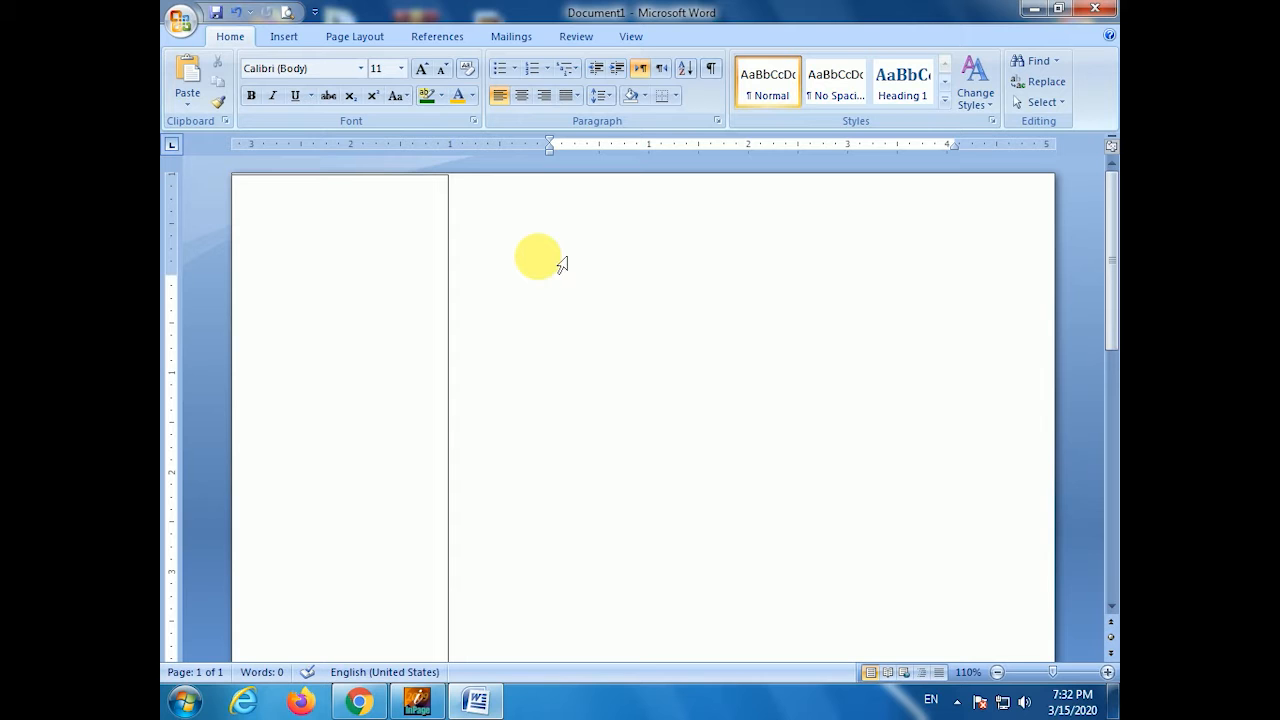
- Delete the sidebar box, nudge the top margin on the ruler, then restore the box
{"action": "left_click", "coordinate": [425, 336]}
{"action": "key", "text": "Delete"}
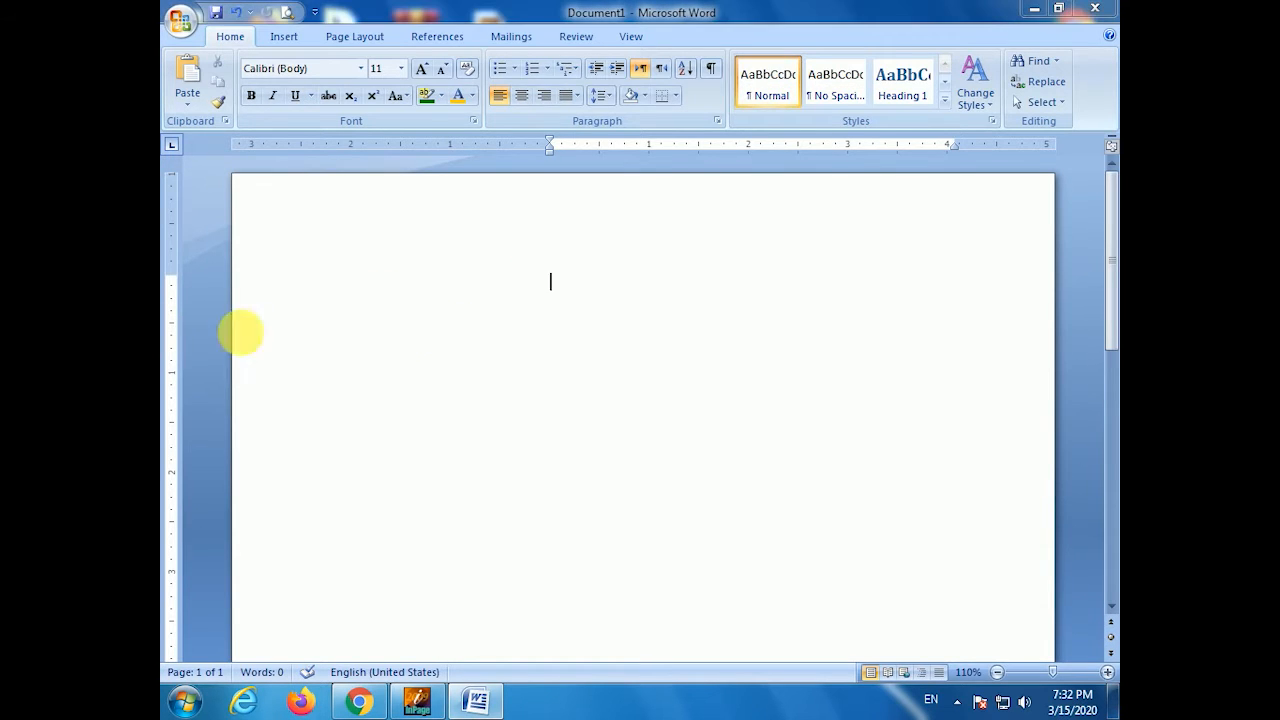
{"action": "double_click", "coordinate": [169, 336]}
{"action": "key", "text": "Escape"}
{"action": "left_click_drag", "start_coordinate": [171, 275], "coordinate": [182, 199]}
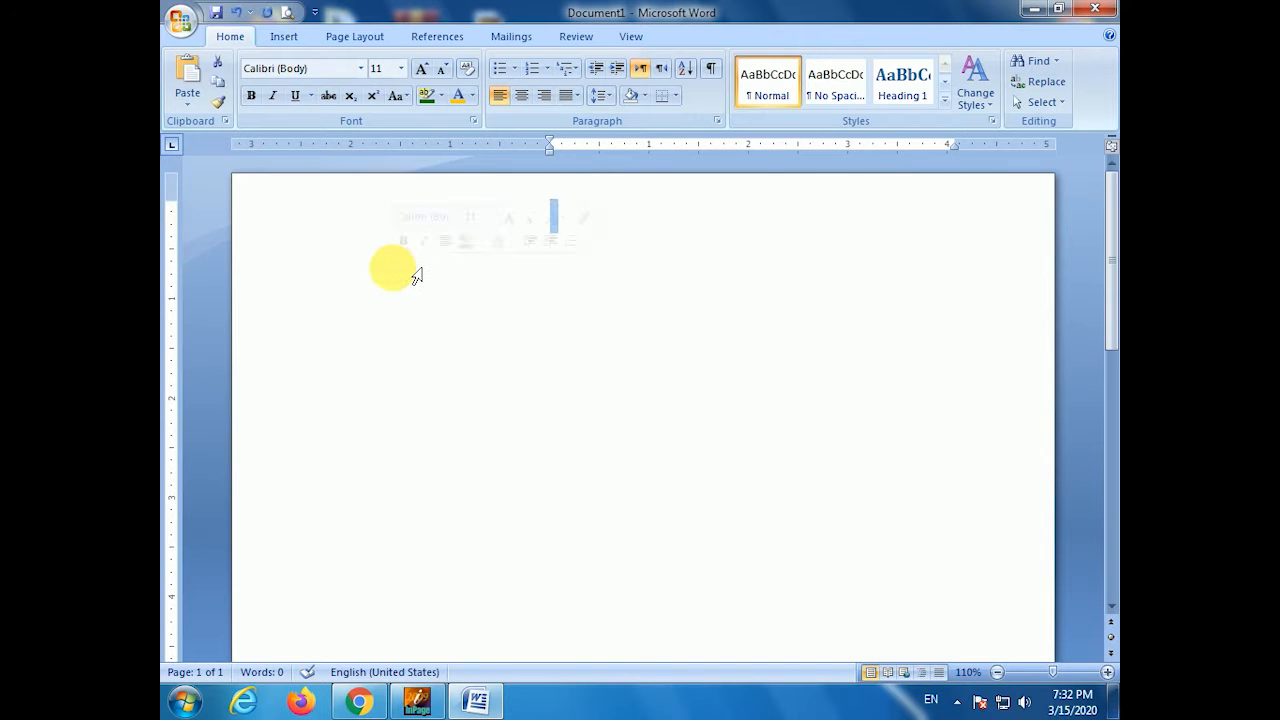
{"action": "left_click", "coordinate": [447, 278]}
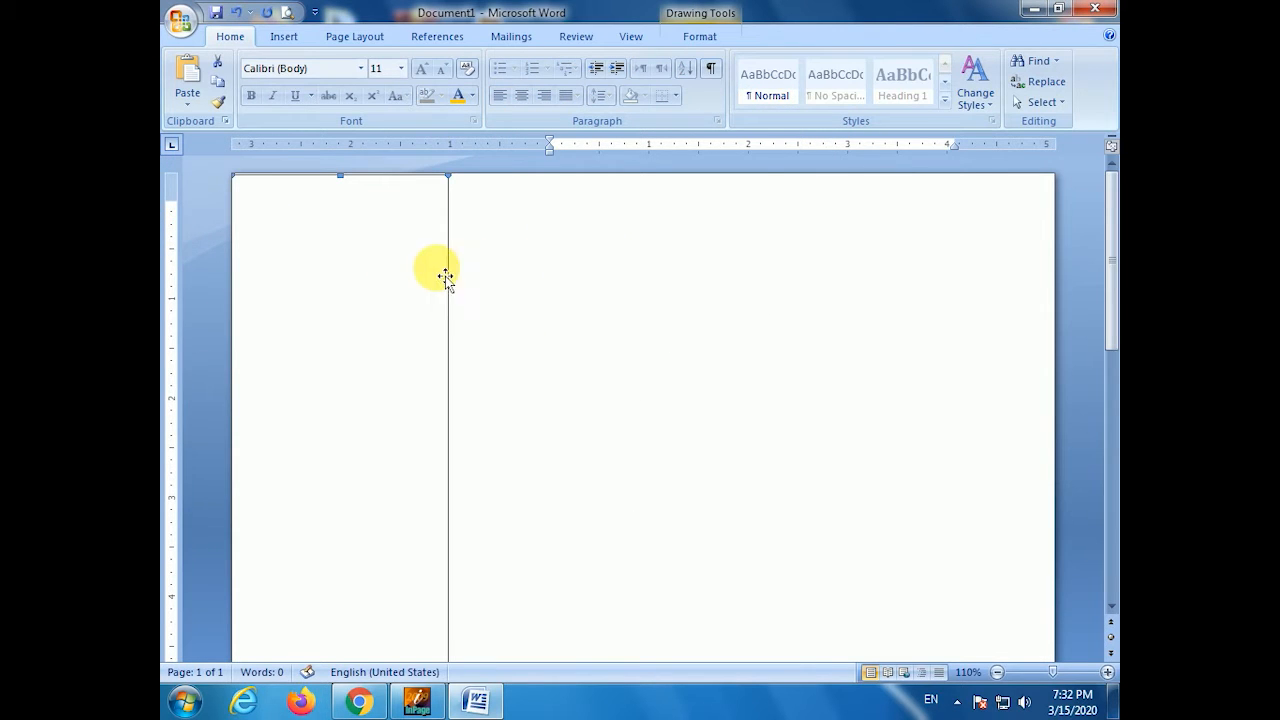
{"action": "left_click", "coordinate": [513, 265]}
- Drag the ruler's left margin closer to the sidebar and realign the box with the text column
{"action": "left_click", "coordinate": [380, 360]}
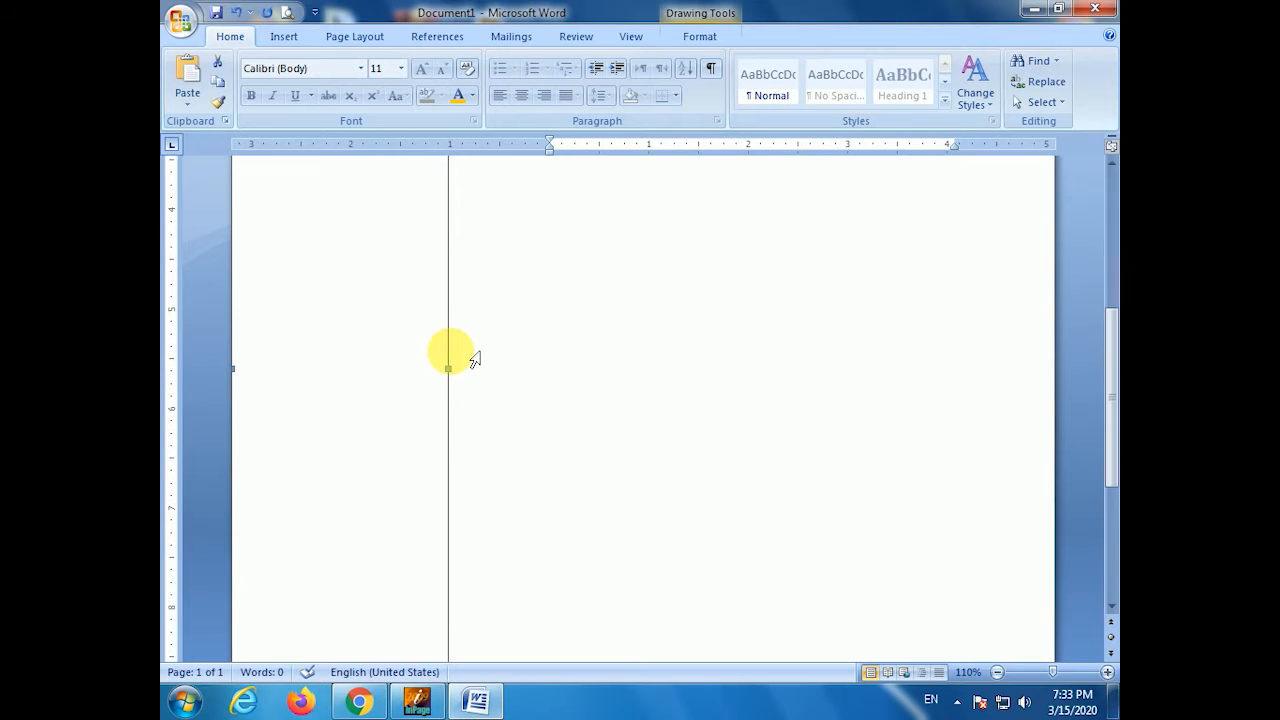
{"action": "left_click", "coordinate": [540, 296]}
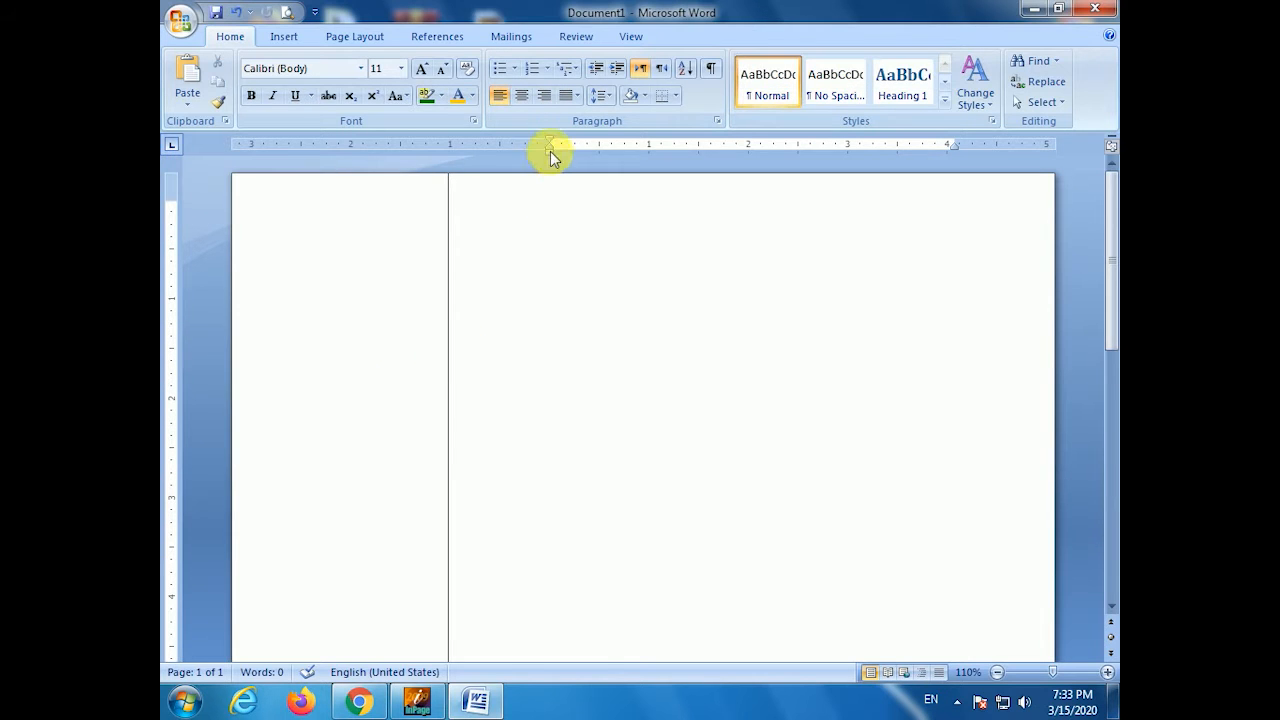
{"action": "left_click_drag", "start_coordinate": [551, 142], "coordinate": [490, 151]}
{"action": "left_click_drag", "start_coordinate": [337, 273], "coordinate": [432, 266]}
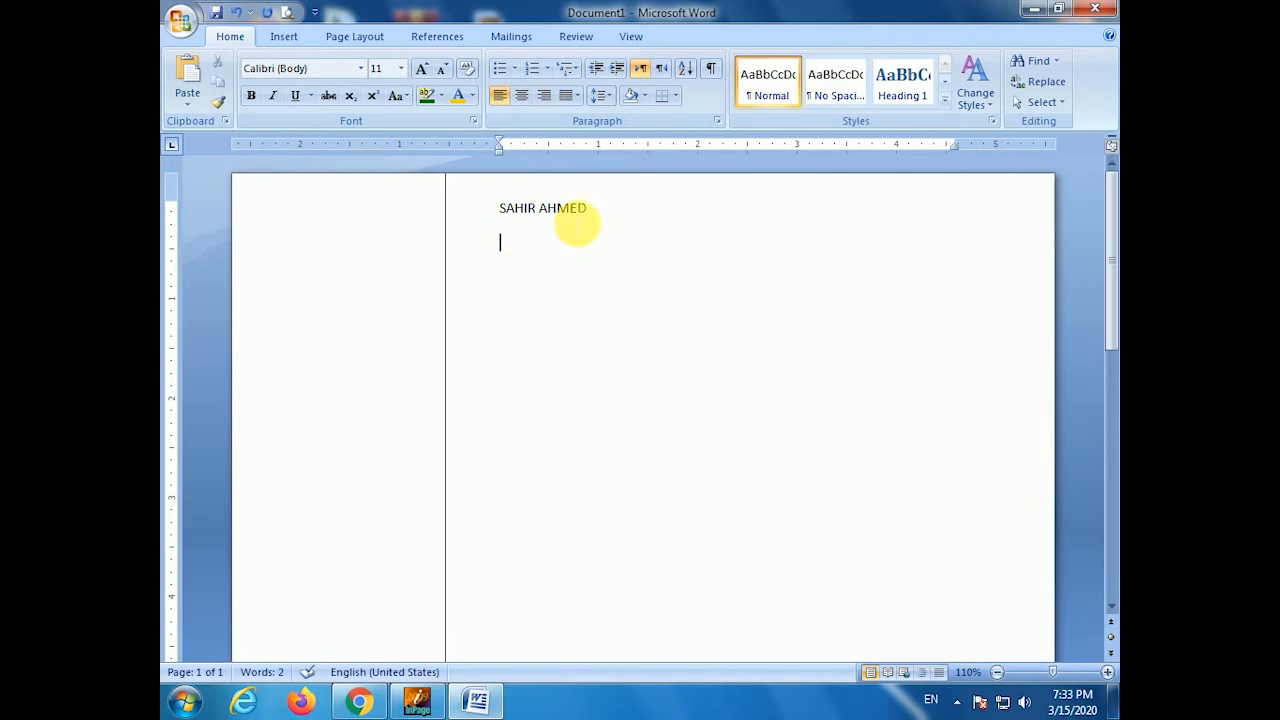
- Type 'Professional Chef', a 'Career Objective' heading, and the 8+ year Southern Cuisine objective paragraph
{"action": "type", "text": "Professional Chef"}
{"action": "key", "text": "Return"}
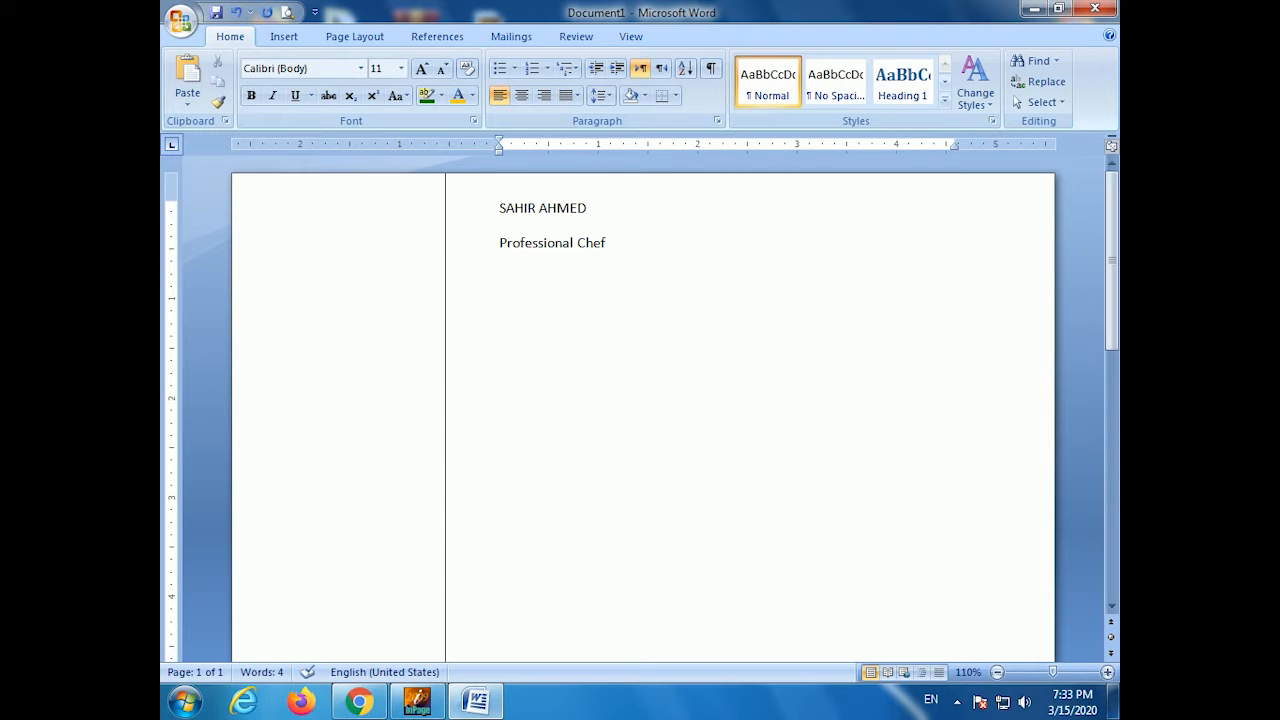
{"action": "type", "text": "Career Objective"}
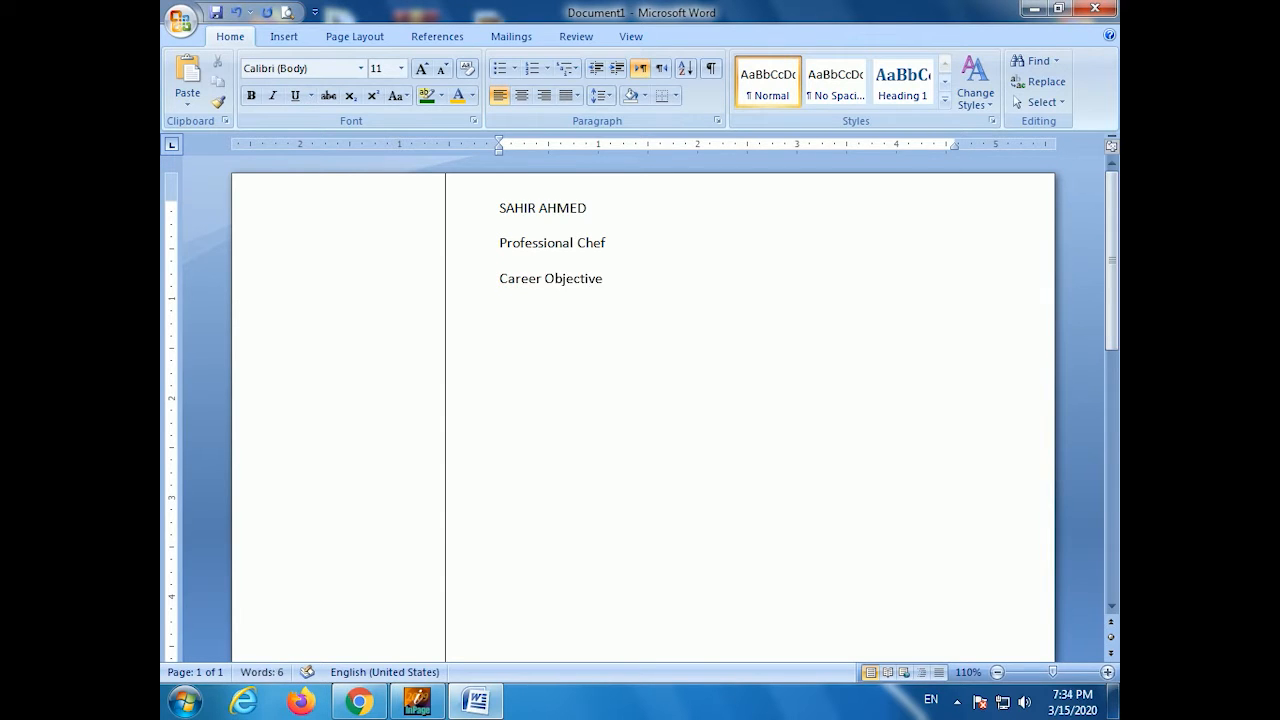
{"action": "type", "text": "professional Chef with 8+ year of extensive experience in Southern Cuisine, c"}
{"action": "key", "text": "BackSpace"}
{"action": "type", "text": "Cpable of managing dining services of up to 1"}
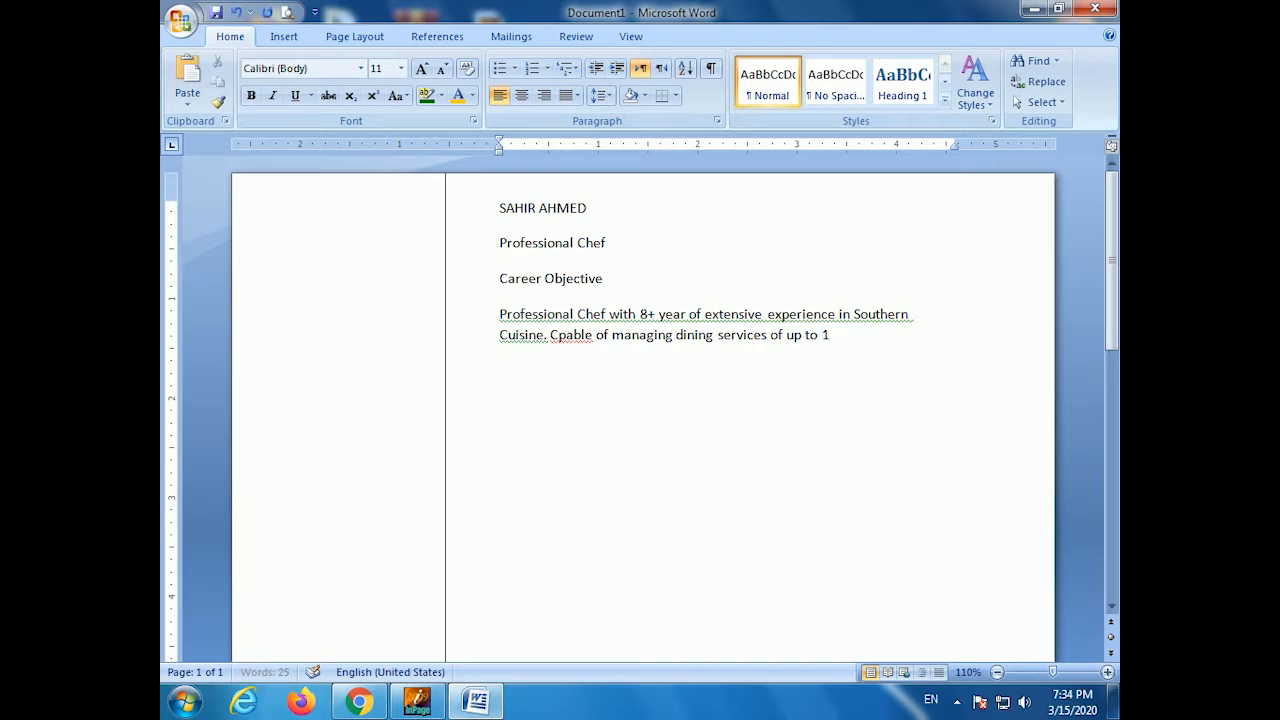
{"action": "type", "text": "00 tables while supervising and mot"}
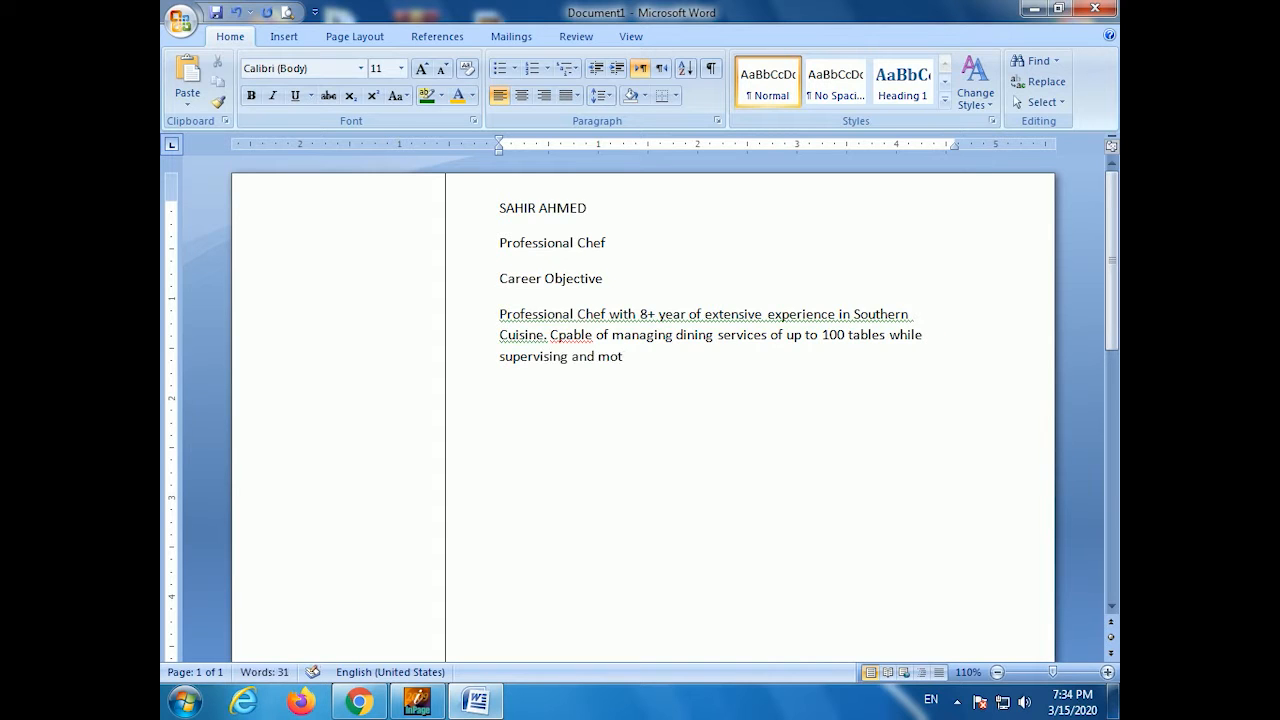
{"action": "type", "text": "ivating staff to perform to best of their abilities across every servic"}
{"action": "type", "text": "e."}
{"action": "type", "text": "e."}
{"action": "key", "text": "Return"}
- Correct 'Cpable' to 'Capable' in the objective paragraph
{"action": "left_click", "coordinate": [557, 335]}
{"action": "type", "text": "a"}
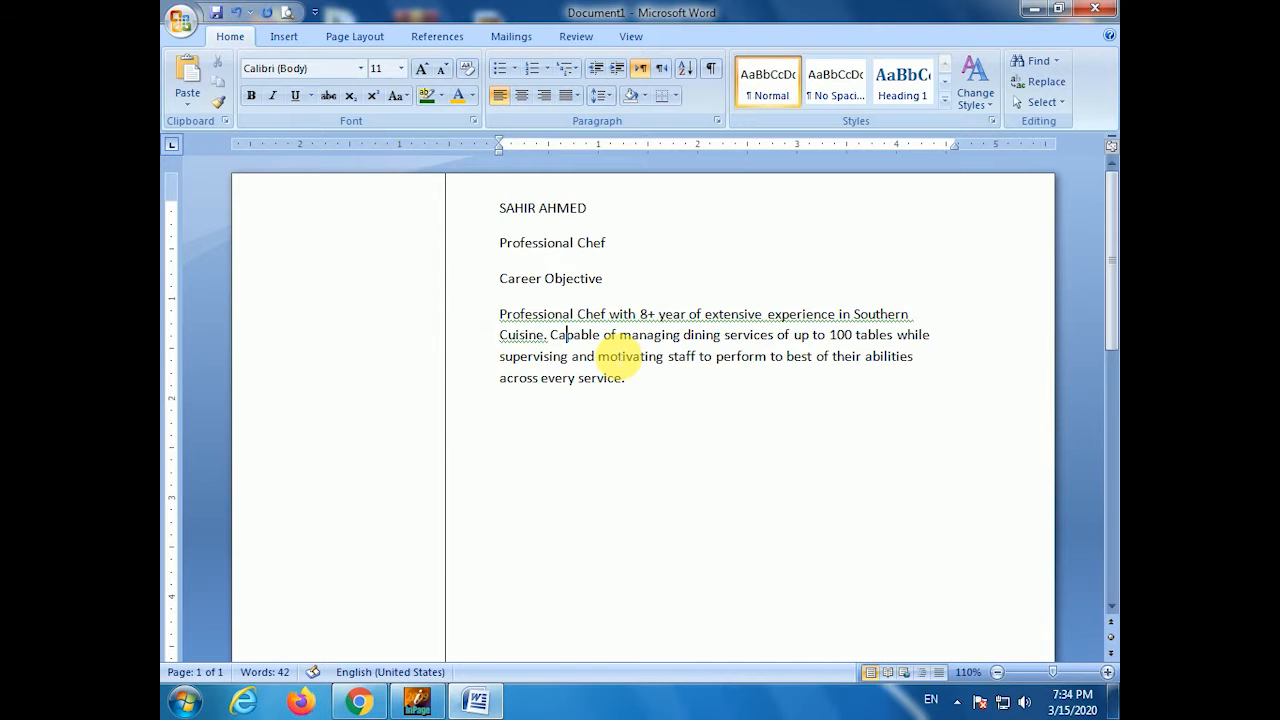
{"action": "left_click", "coordinate": [619, 447]}
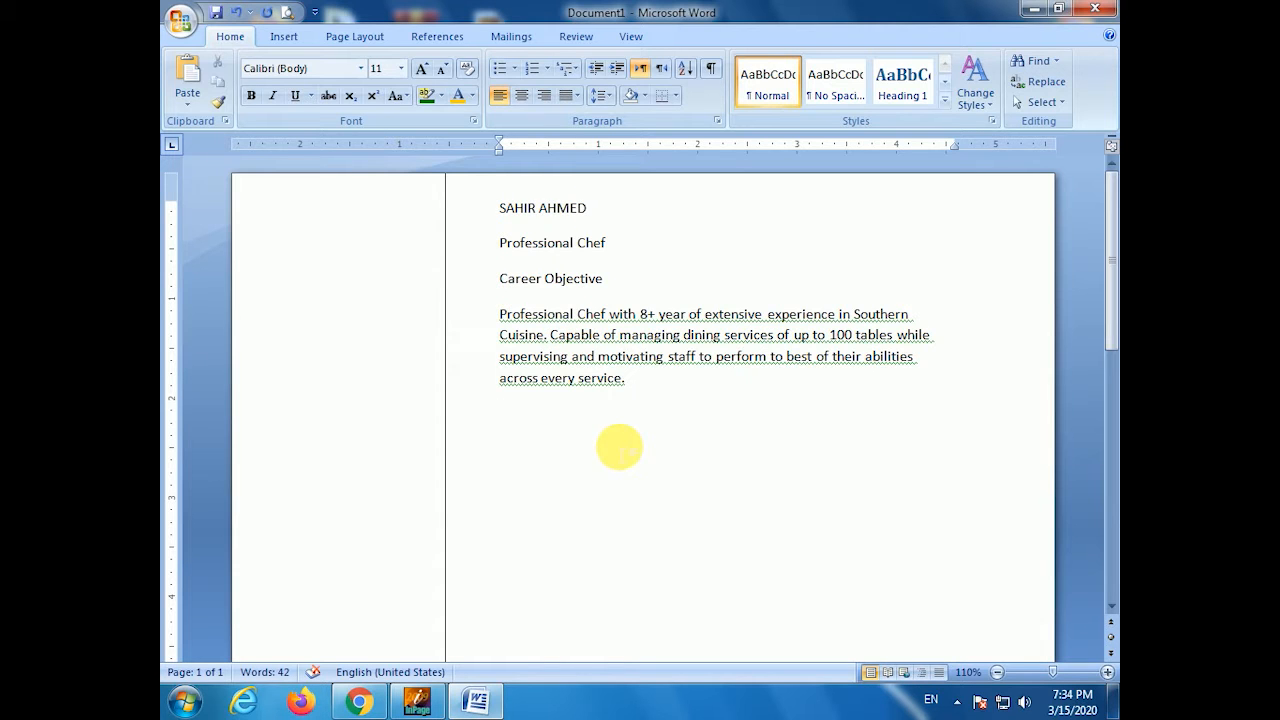
- Add an Experience heading, a Chef line, and 'Herbsaint, New Orleans, LA / September 2015 - Present'
{"action": "type", "text": "Experience"}
{"action": "key", "text": "BackSpace"}
{"action": "key", "text": "BackSpace"}
{"action": "key", "text": "BackSpace"}
{"action": "key", "text": "BackSpace"}
{"action": "key", "text": "BackSpace"}
{"action": "key", "text": "BackSpace"}
{"action": "key", "text": "BackSpace"}
{"action": "type", "text": "erience"}
{"action": "key", "text": "BackSpace"}
{"action": "key", "text": "BackSpace"}
{"action": "key", "text": "BackSpace"}
{"action": "key", "text": "BackSpace"}
{"action": "key", "text": "BackSpace"}
{"action": "type", "text": "ience"}
{"action": "key", "text": "Return"}
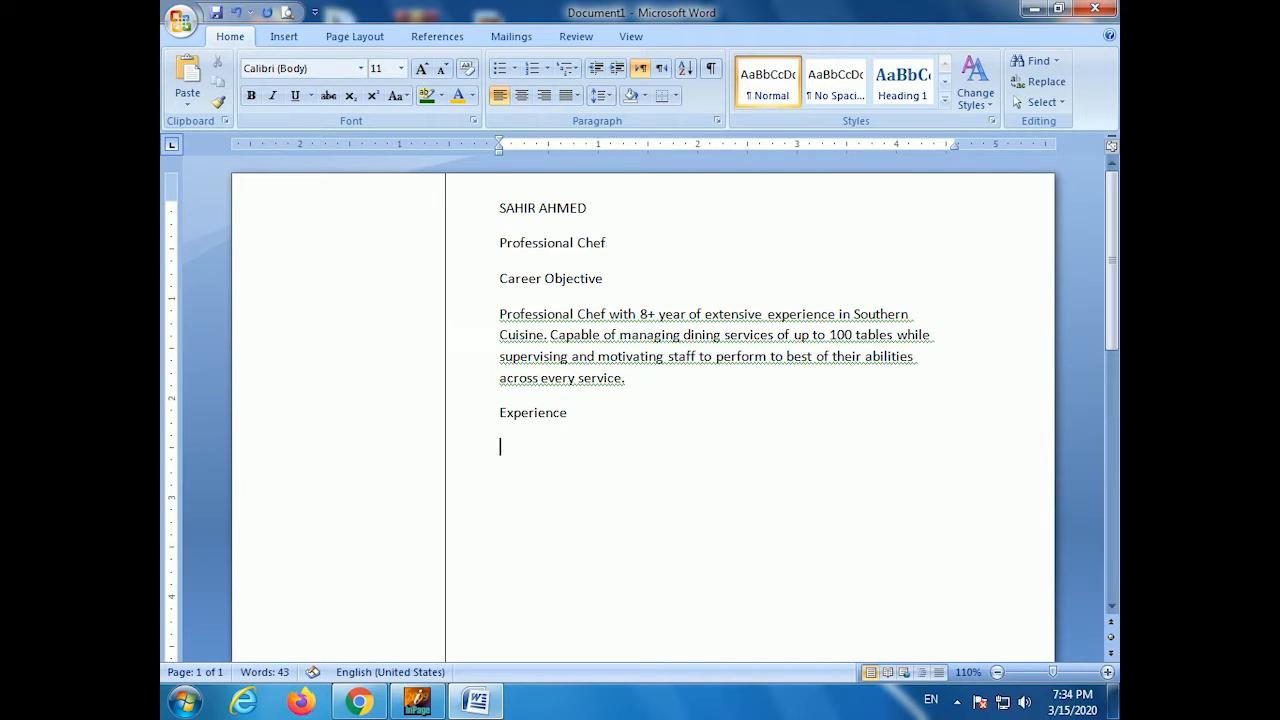
{"action": "type", "text": "Chef"}
{"action": "key", "text": "Return"}
{"action": "type", "text": "Herbsaint, New Orleans, LA / September 2015 - Present"}
{"action": "key", "text": "Return"}
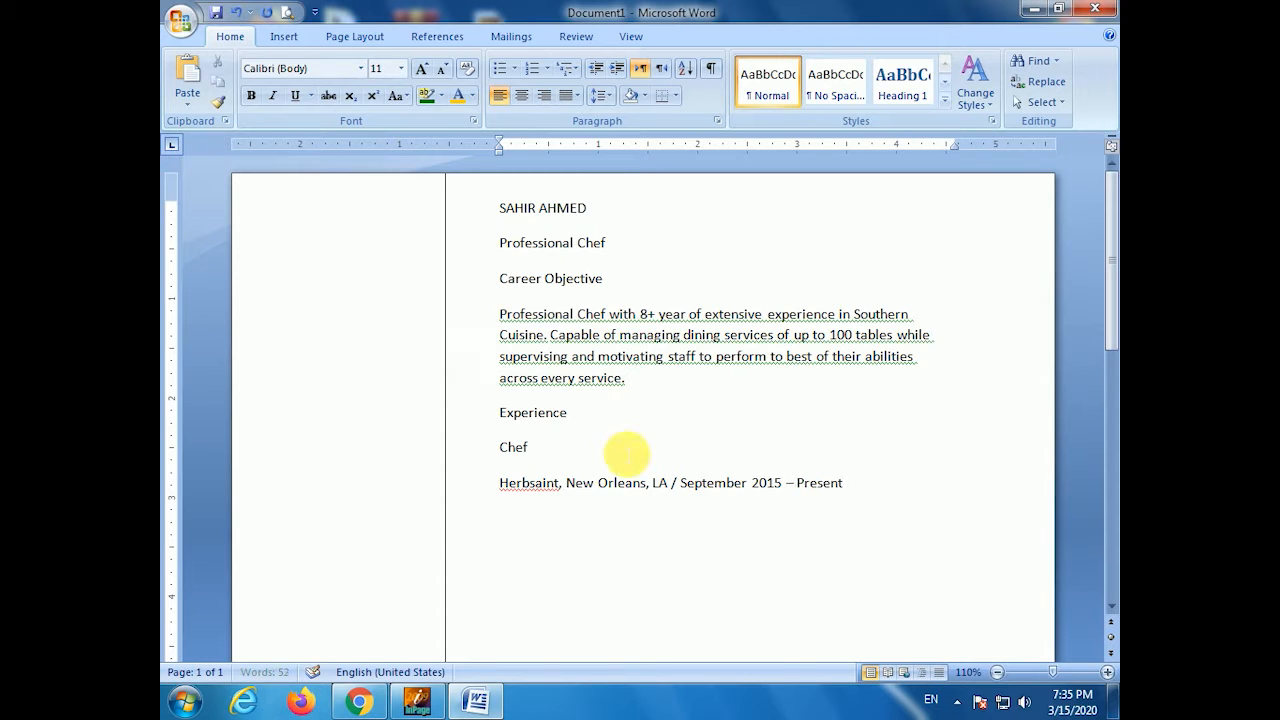
- Start a square-bulleted list with 'Manage daily kitchen operations with 8 staff members.'
{"action": "left_click", "coordinate": [515, 69]}
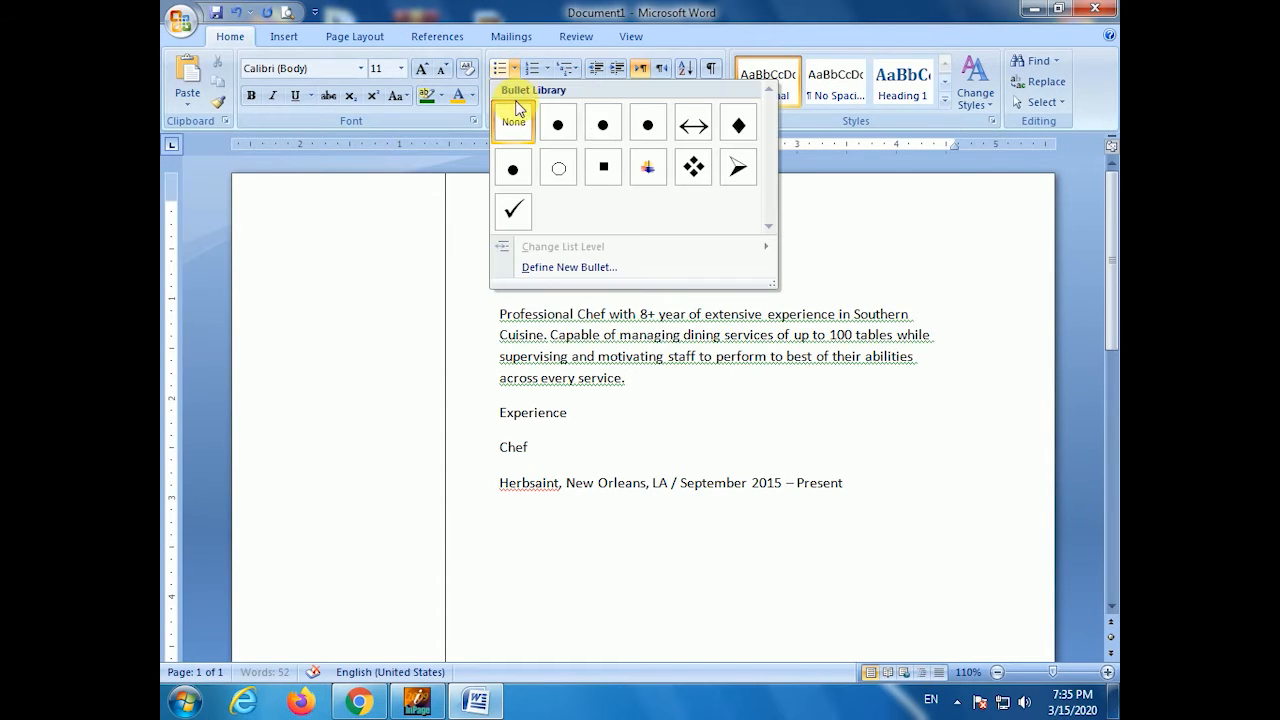
{"action": "left_click", "coordinate": [604, 168]}
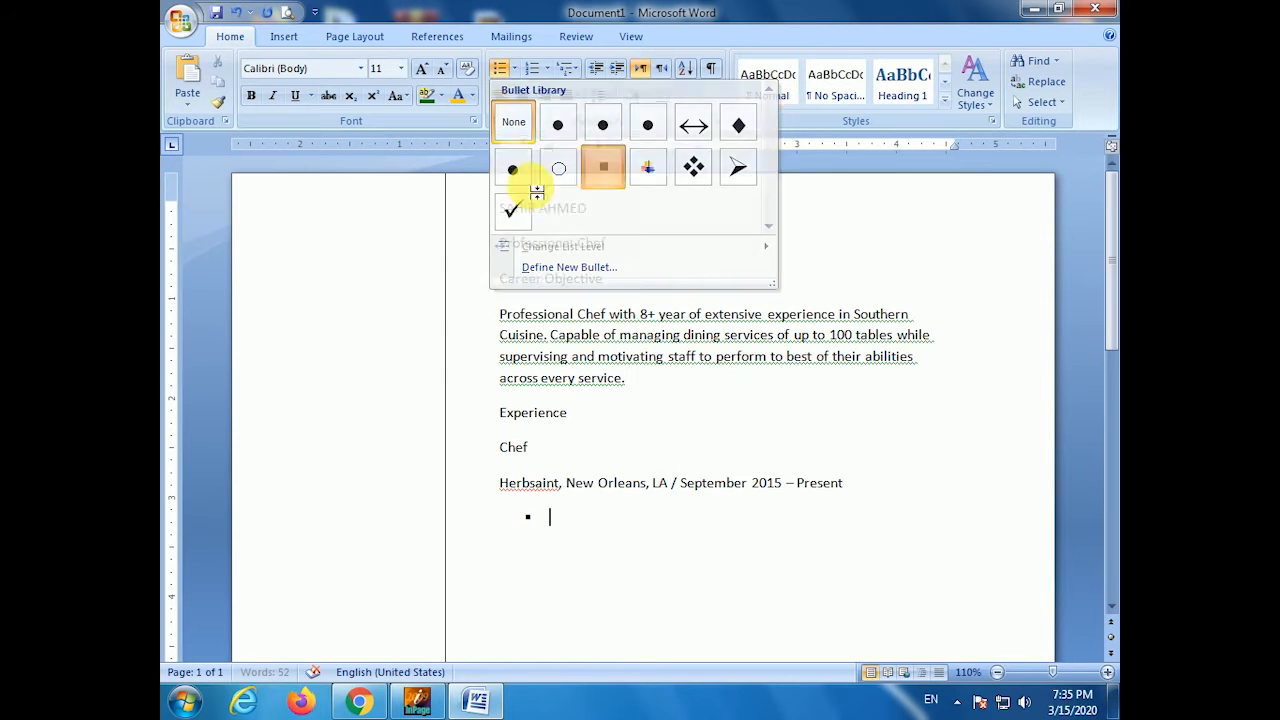
{"action": "type", "text": "Manage dai"}
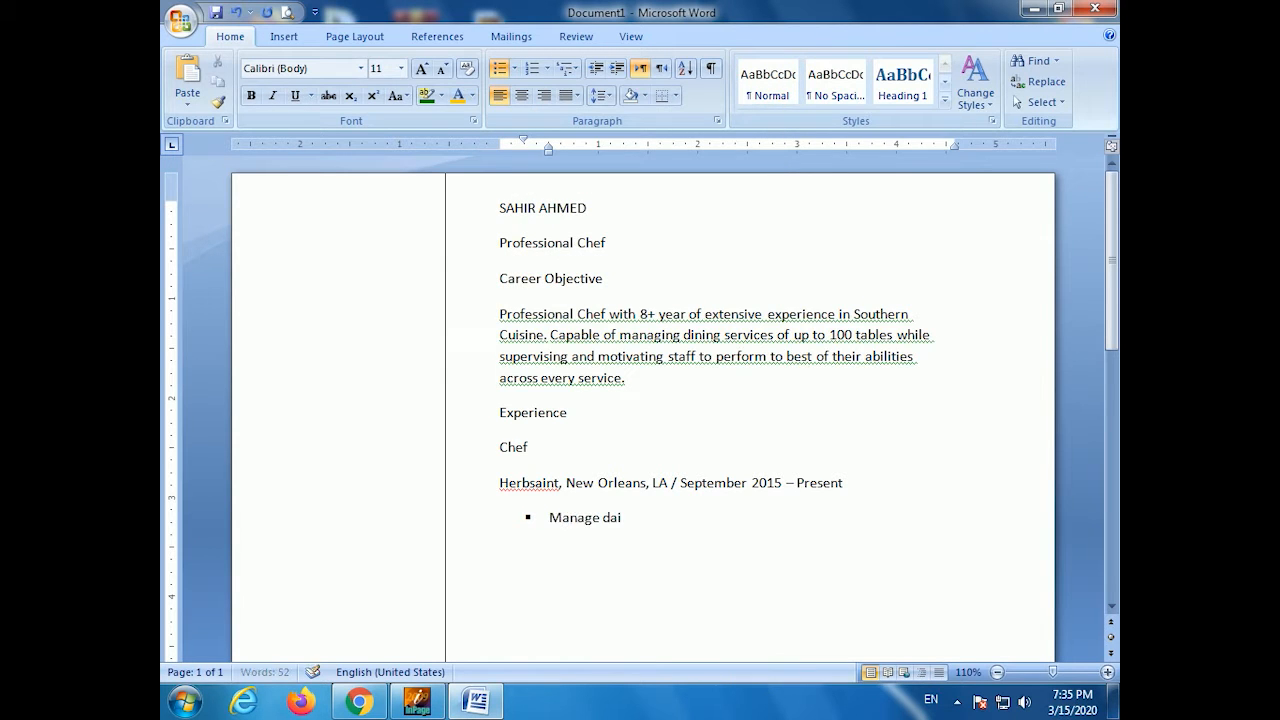
{"action": "type", "text": "ly kitchen operations with 8 staf"}
{"action": "key", "text": "BackSpace"}
{"action": "type", "text": "f members."}
{"action": "key", "text": "Return"}
- Add bullets on the 2015 menu redevelopment (150% revenue increase) and food safety oversight
{"action": "type", "text": "Re-develp"}
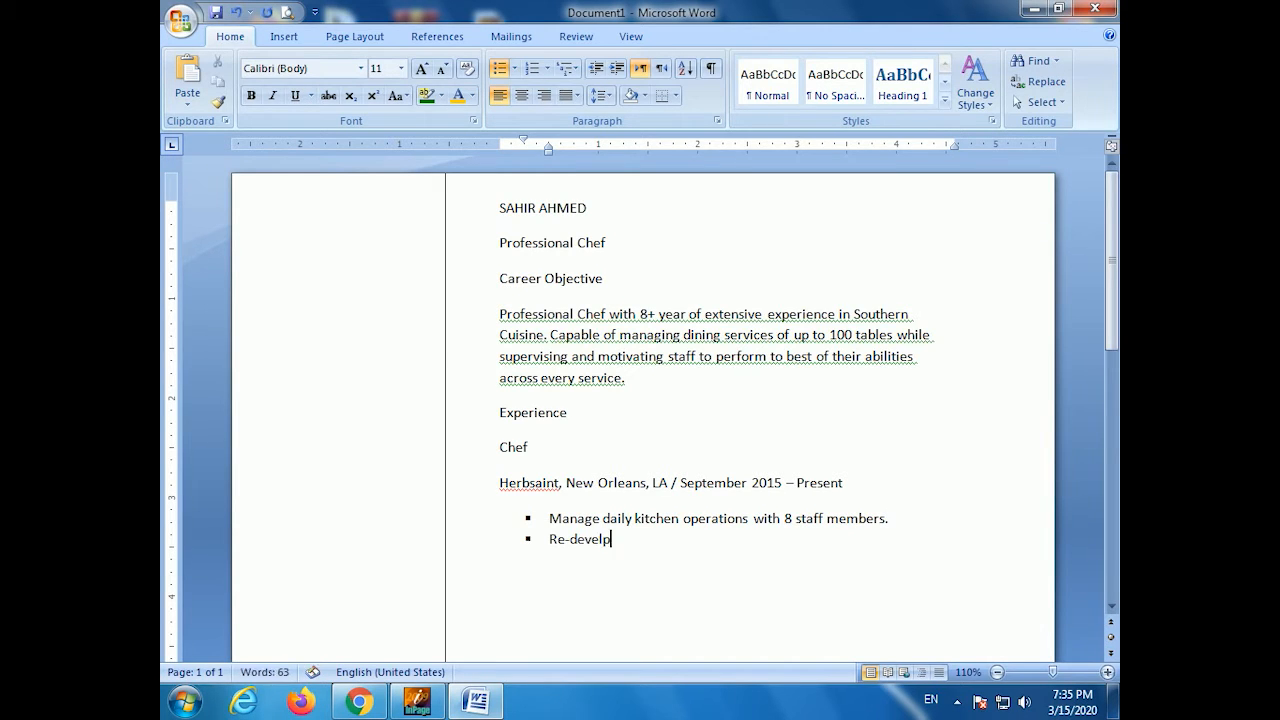
{"action": "key", "text": "BackSpace"}
{"action": "type", "text": "oped entrie men"}
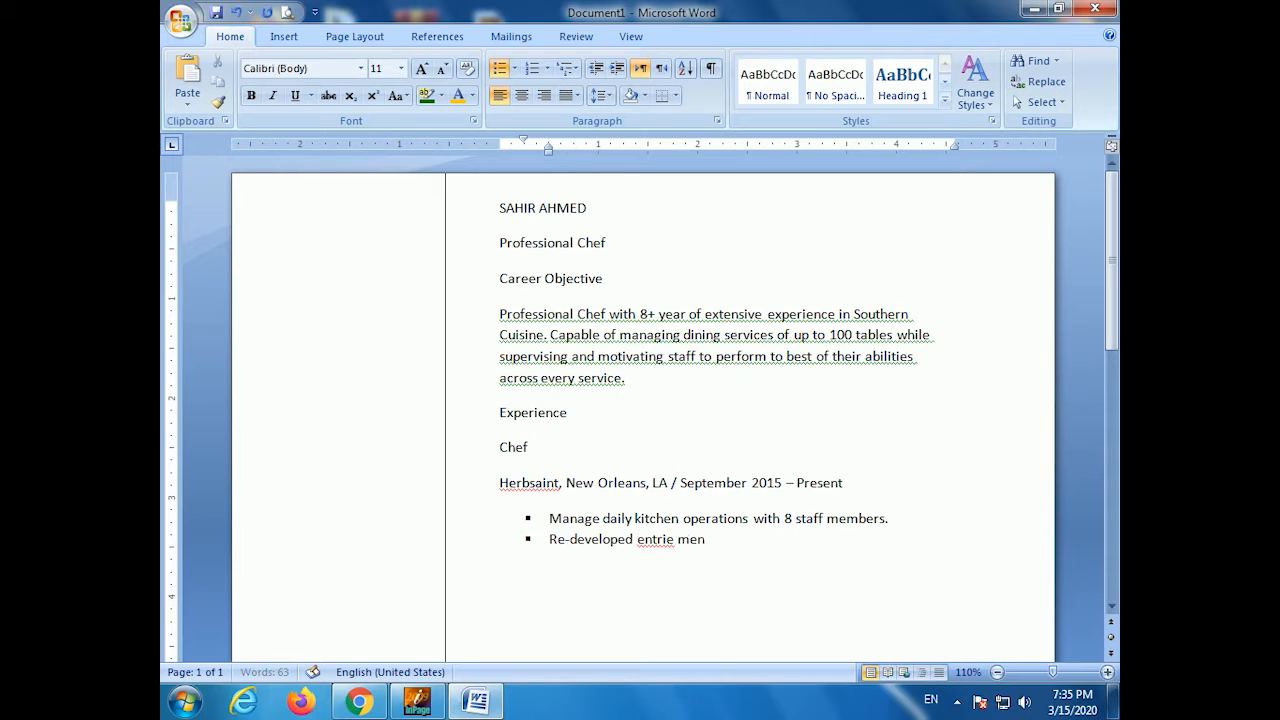
{"action": "type", "text": "u in 2015, increasing sales"}
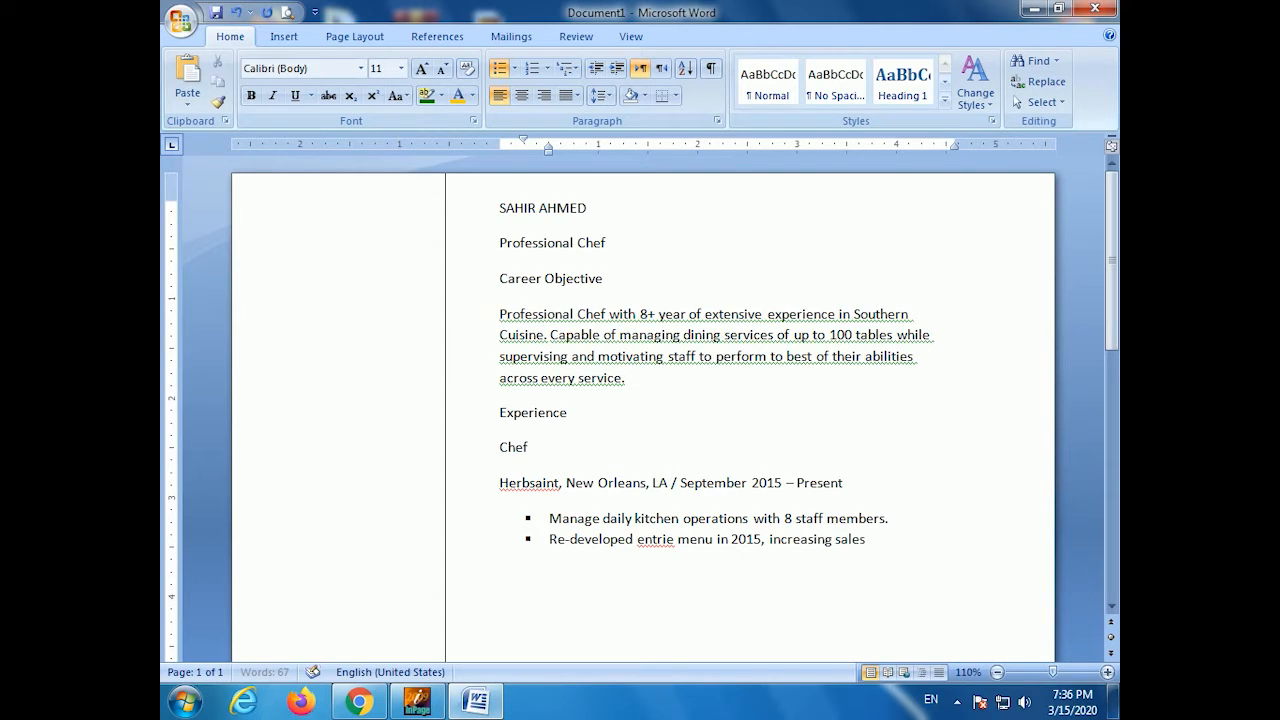
{"action": "type", "text": " revenue by 150"}
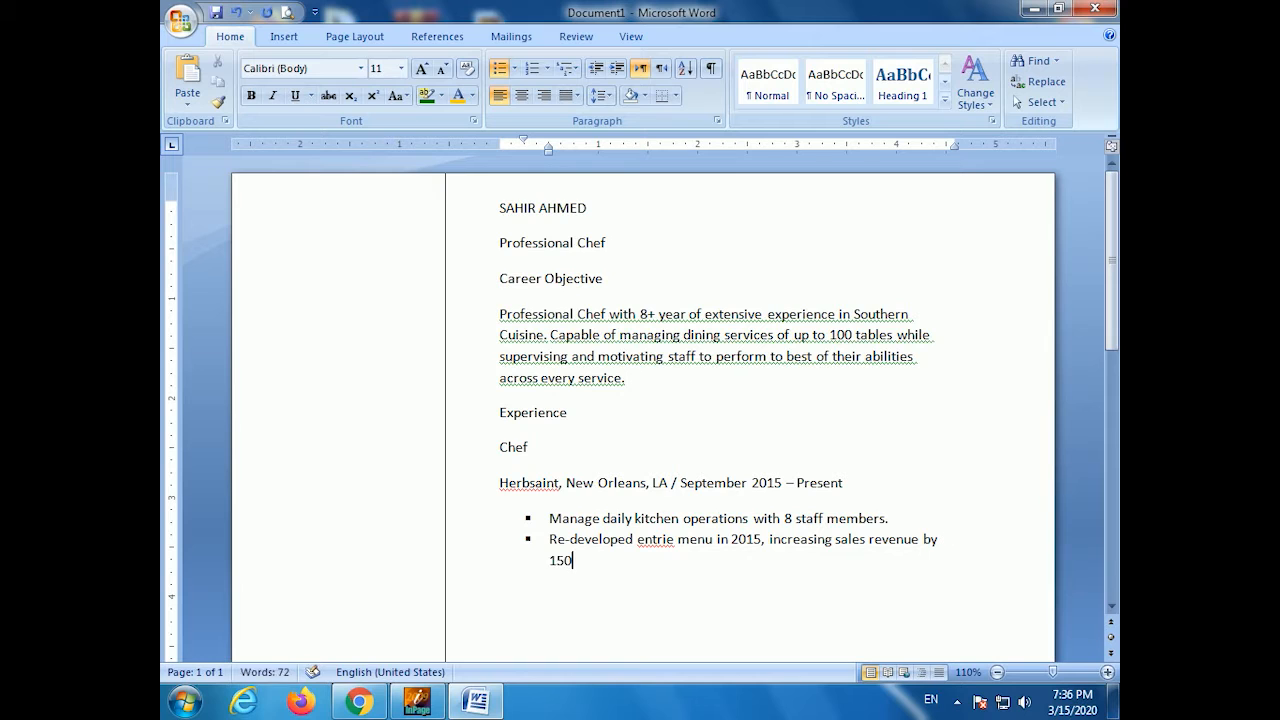
{"action": "type", "text": "%."}
{"action": "key", "text": "Return"}
{"action": "type", "text": "Oversee food p"}
{"action": "type", "text": "re"}
{"action": "type", "text": "paration and prdouctio"}
{"action": "type", "text": "n,  ensuring"}
{"action": "type", "text": " food safety"}
{"action": "type", "text": " procedures"}
{"action": "type", "text": " are always "}
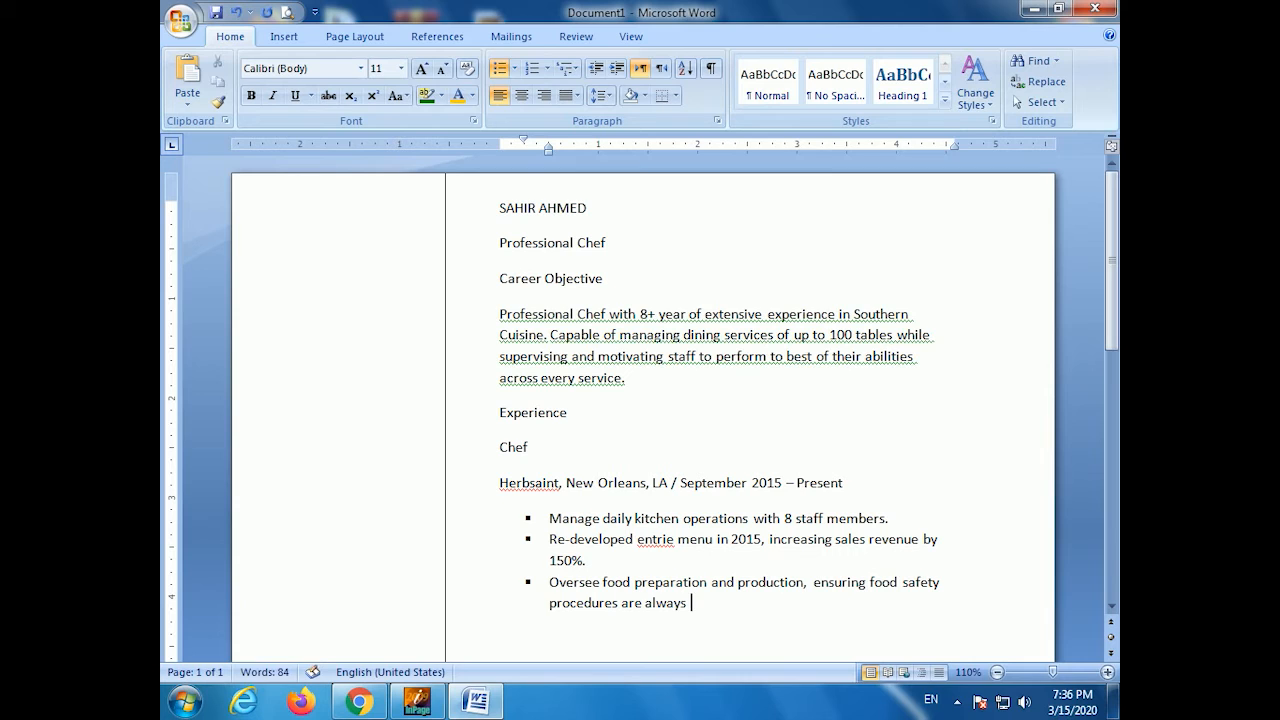
{"action": "type", "text": "100% adhered to."}
- Add bullets on staff hiring with 100% retention, 40% waste reduction, and the 'Top Chefs of 2016' mention
{"action": "key", "text": "Return"}
{"action": "type", "text": "intervie"}
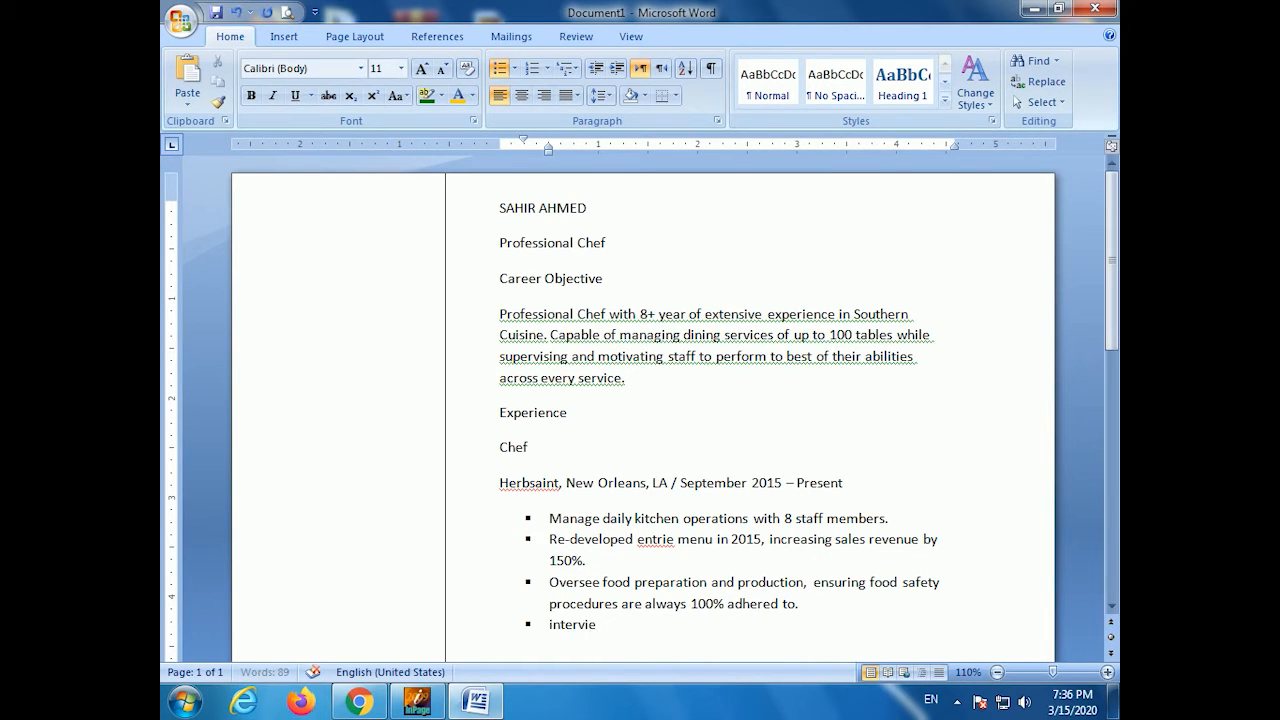
{"action": "type", "text": "wed, hired, trained"}
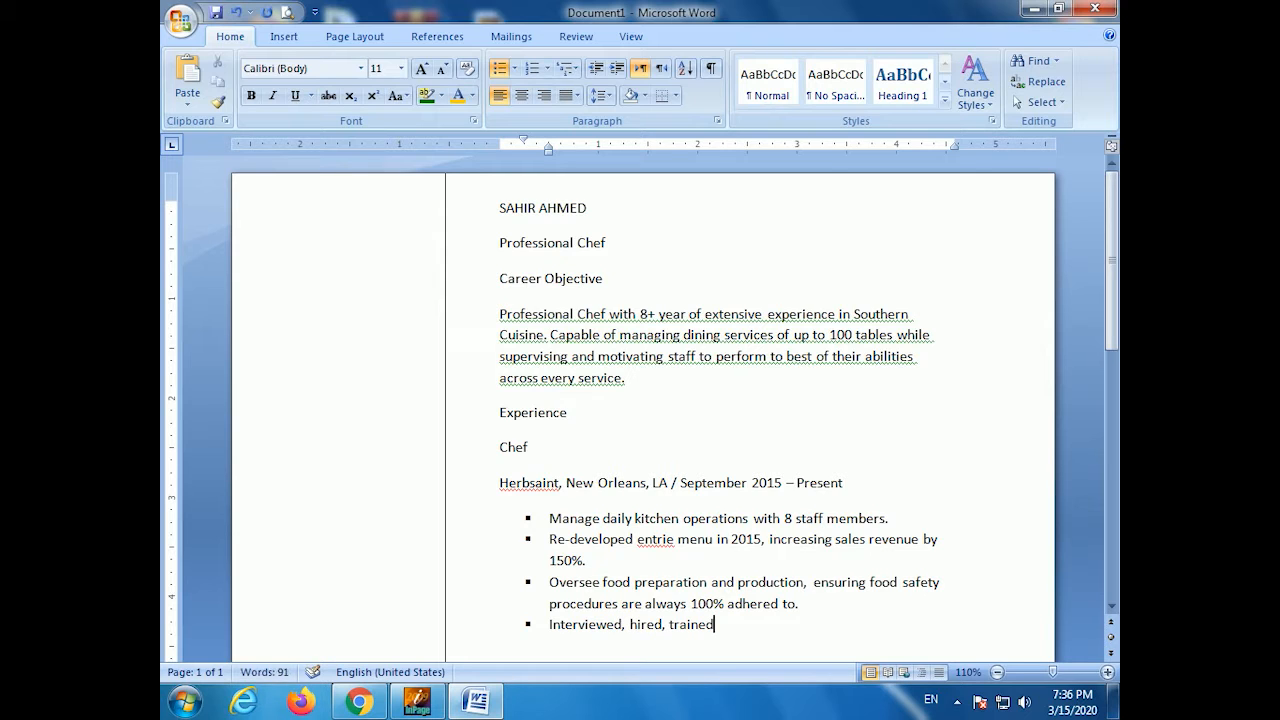
{"action": "type", "text": ", and directed all staff me"}
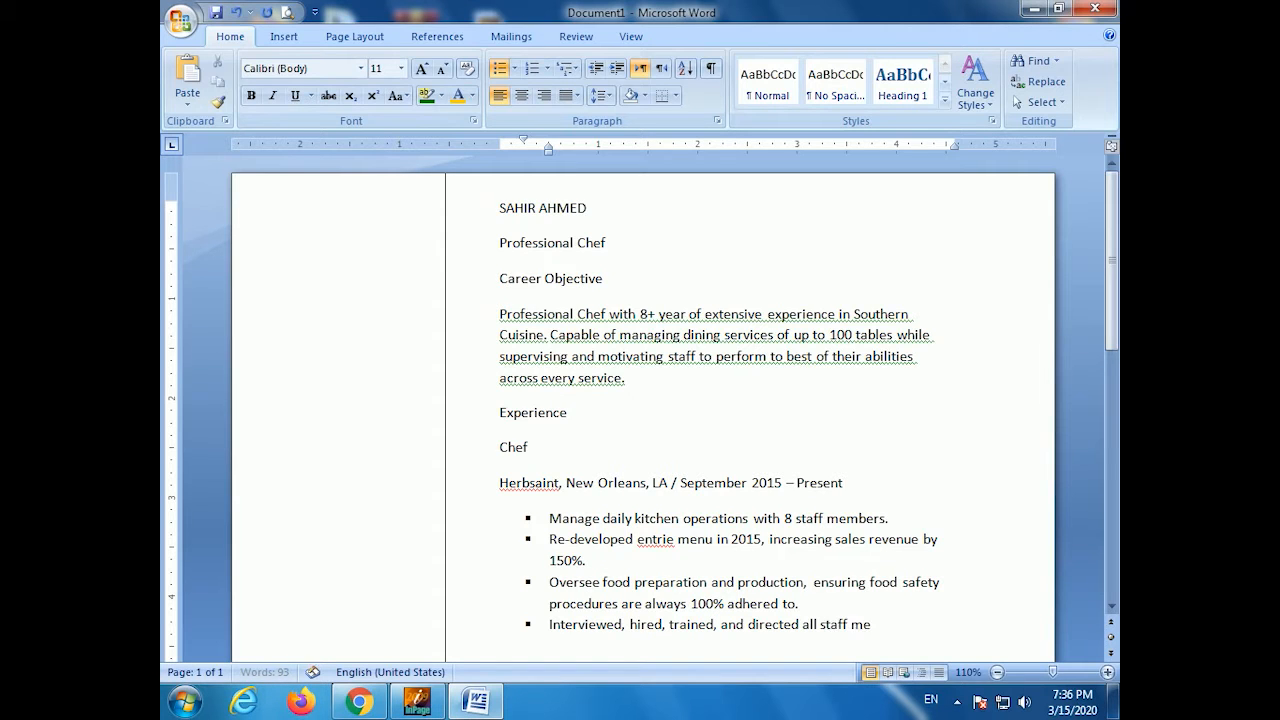
{"action": "type", "text": "mbers ince 2015, improving kitchen operational flow by 50%"}
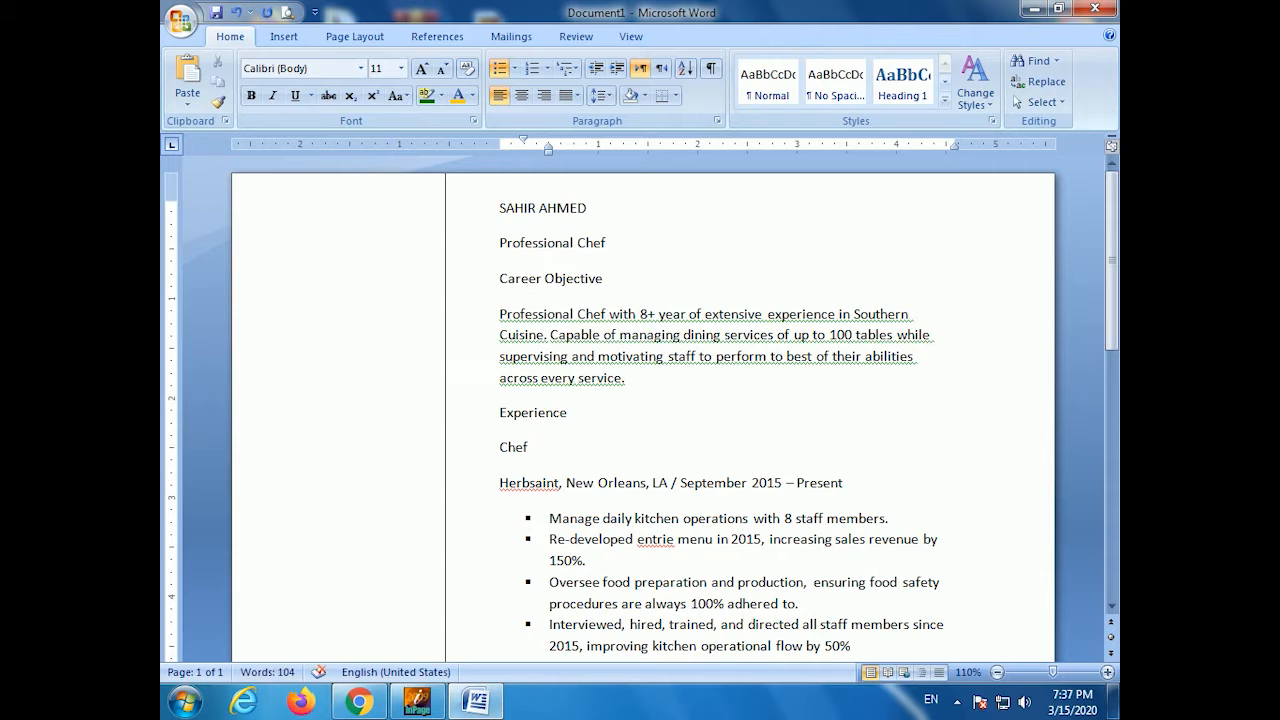
{"action": "key", "text": "BackSpace"}
{"action": "type", "text": ", while"}
{"action": "type", "text": " maintainin"}
{"action": "type", "text": "g 100% em"}
{"action": "type", "text": "plo"}
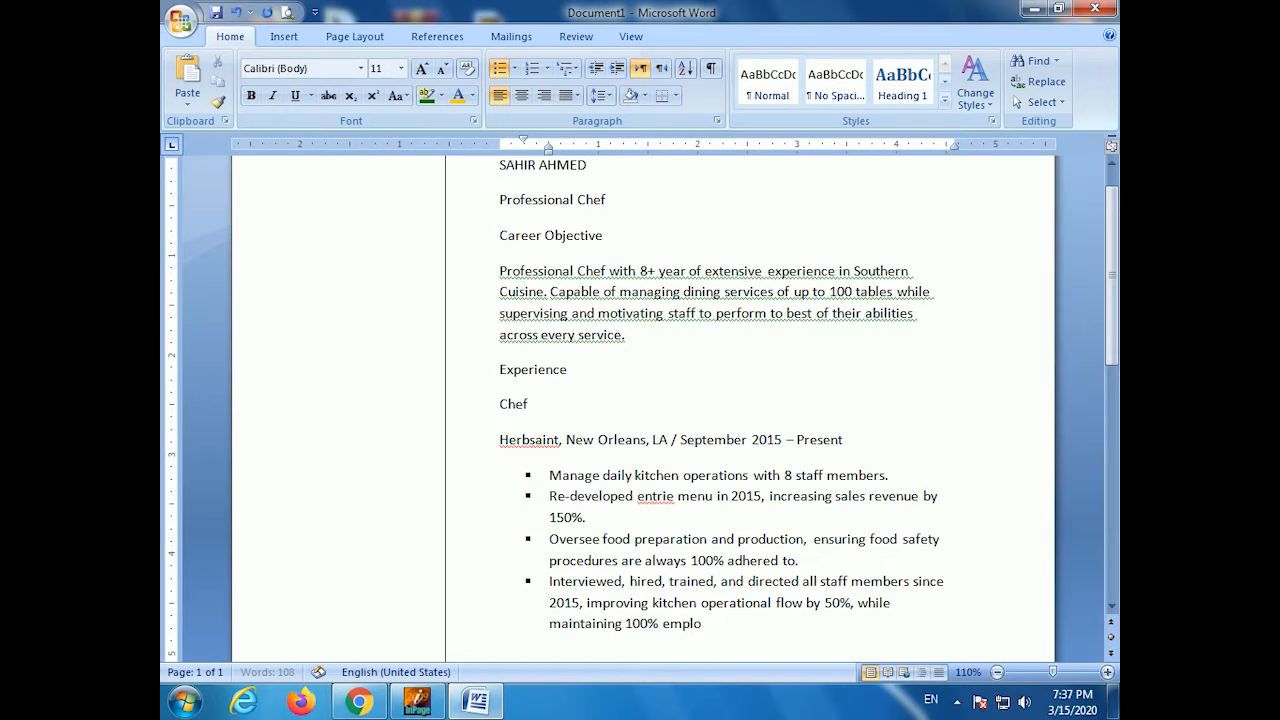
{"action": "type", "text": "yee retention."}
{"action": "key", "text": "Return"}
{"action": "type", "text": "developed process that re"}
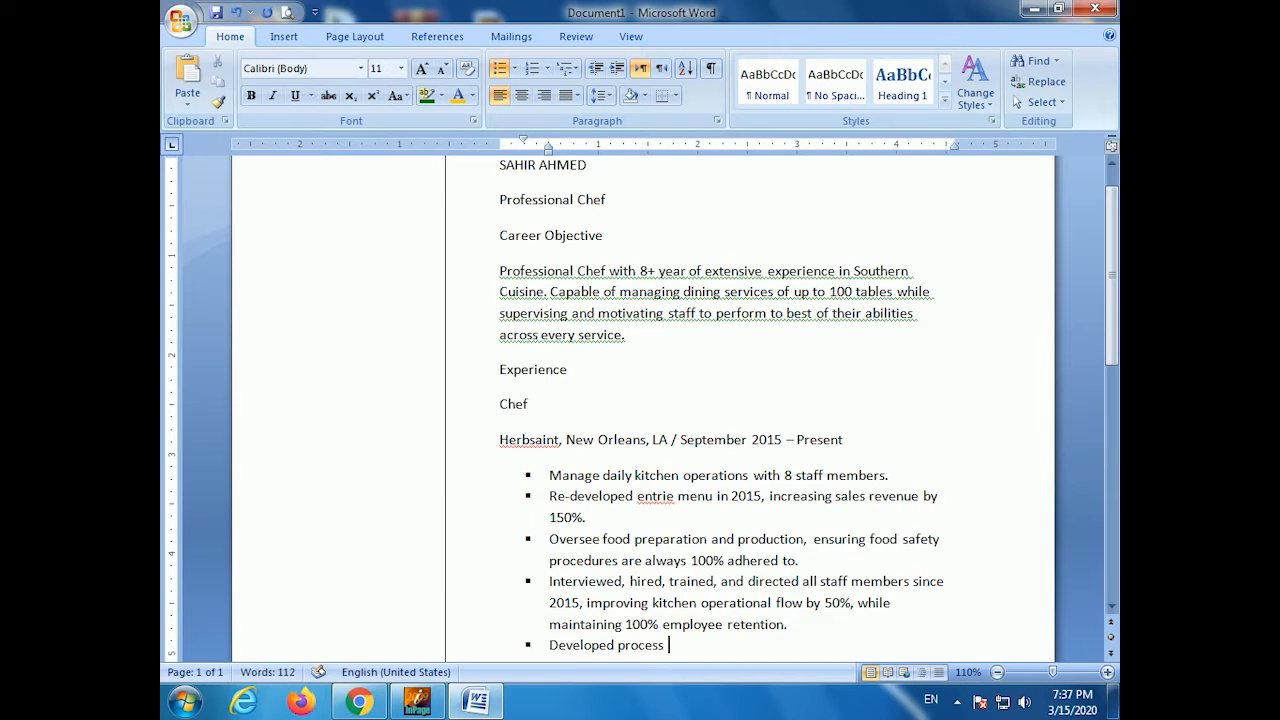
{"action": "type", "text": "duced waste by "}
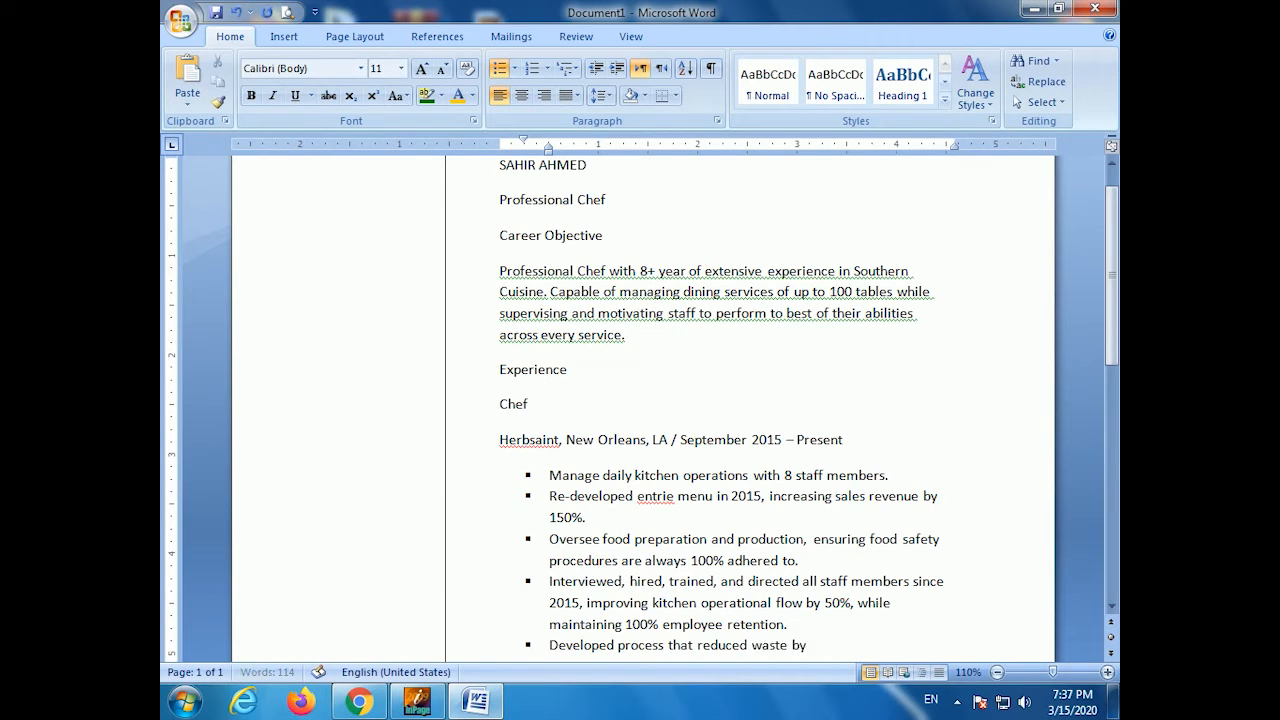
{"action": "type", "text": "40% and improved su"}
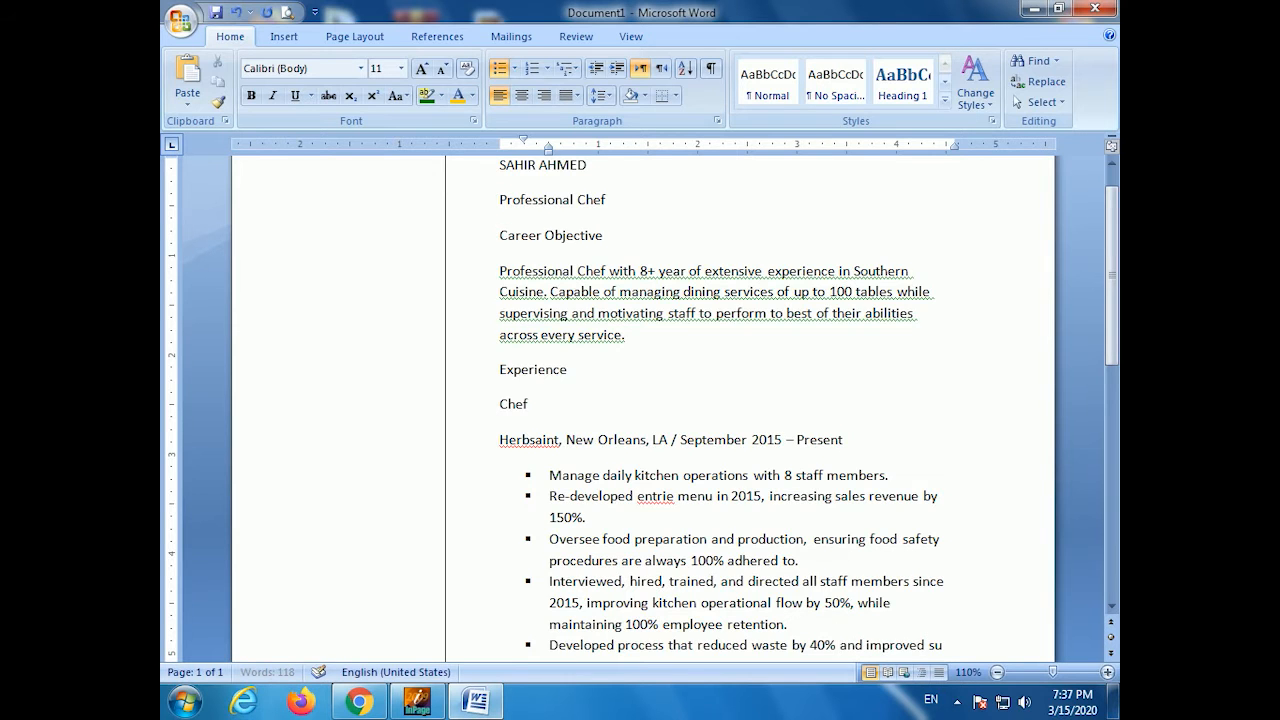
{"action": "type", "text": "pply turnover by 70%"}
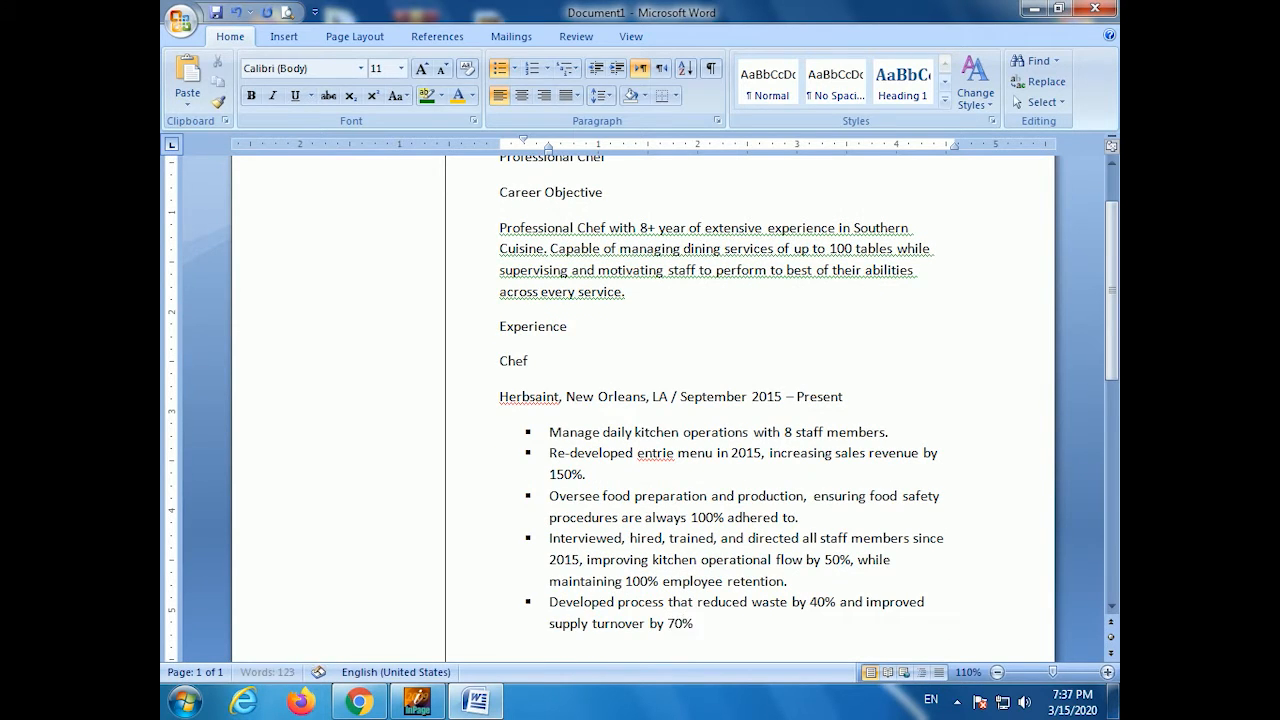
{"action": "type", "text": "."}
{"action": "key", "text": "Return"}
{"action": "type", "text": "referenced in \"Top Chefs of 2"}
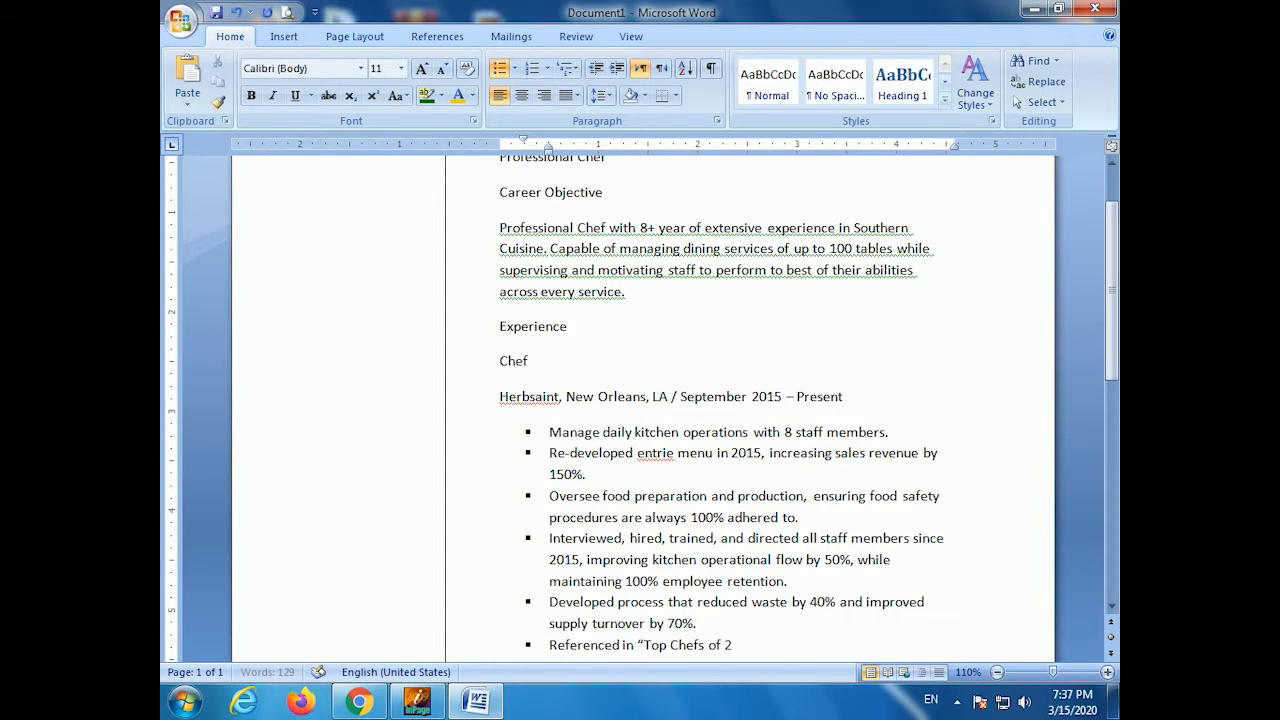
{"action": "type", "text": "016\" magazine, publs"}
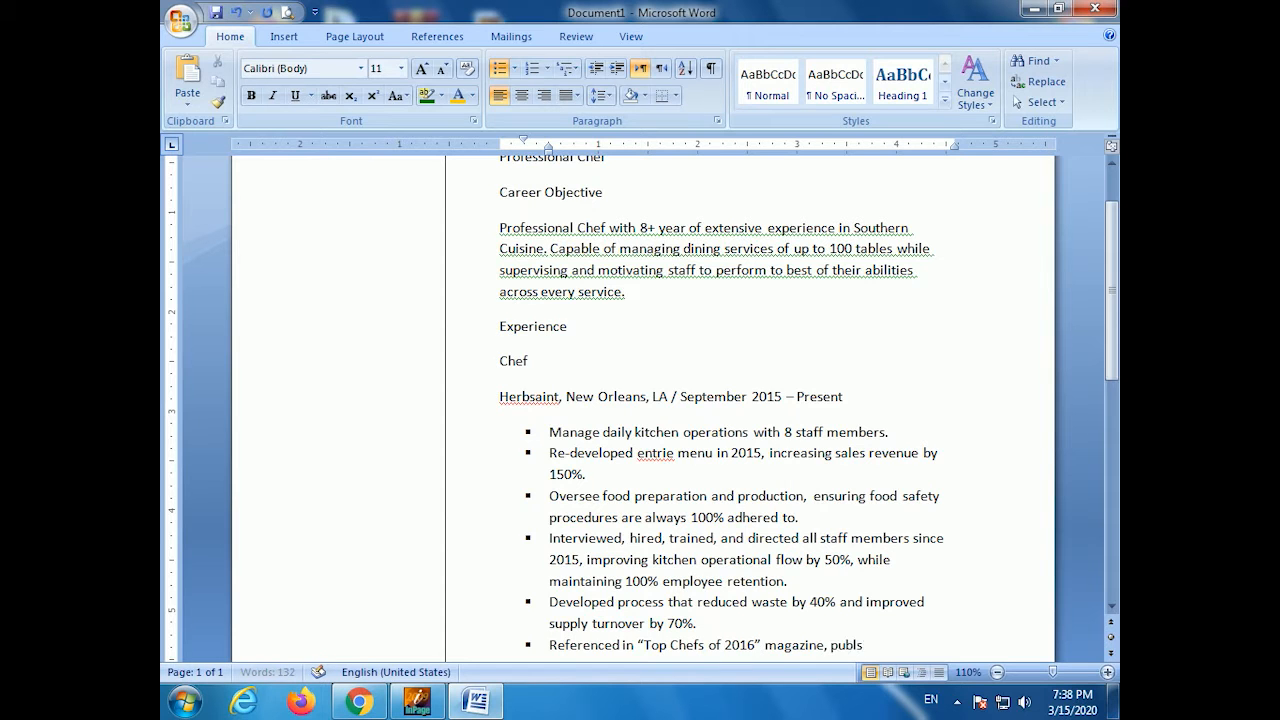
{"action": "key", "text": "BackSpace"}
{"action": "type", "text": "ished on Nov 2016."}
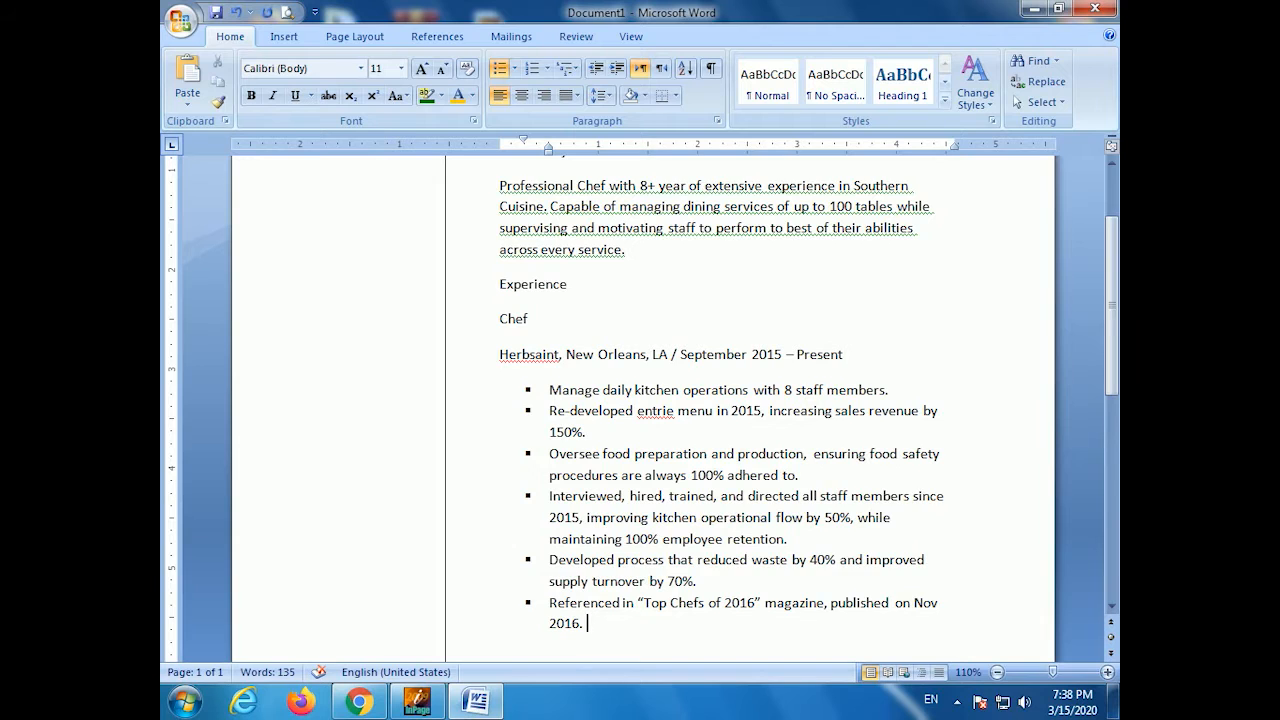
{"action": "key", "text": "Return"}
{"action": "key", "text": "Return"}
- Add an all-caps 'SOUS CHEF' heading and The Rum House line dated June 2010 - August 2015
{"action": "type", "text": "Sous Chef"}
{"action": "key", "text": "Home"}
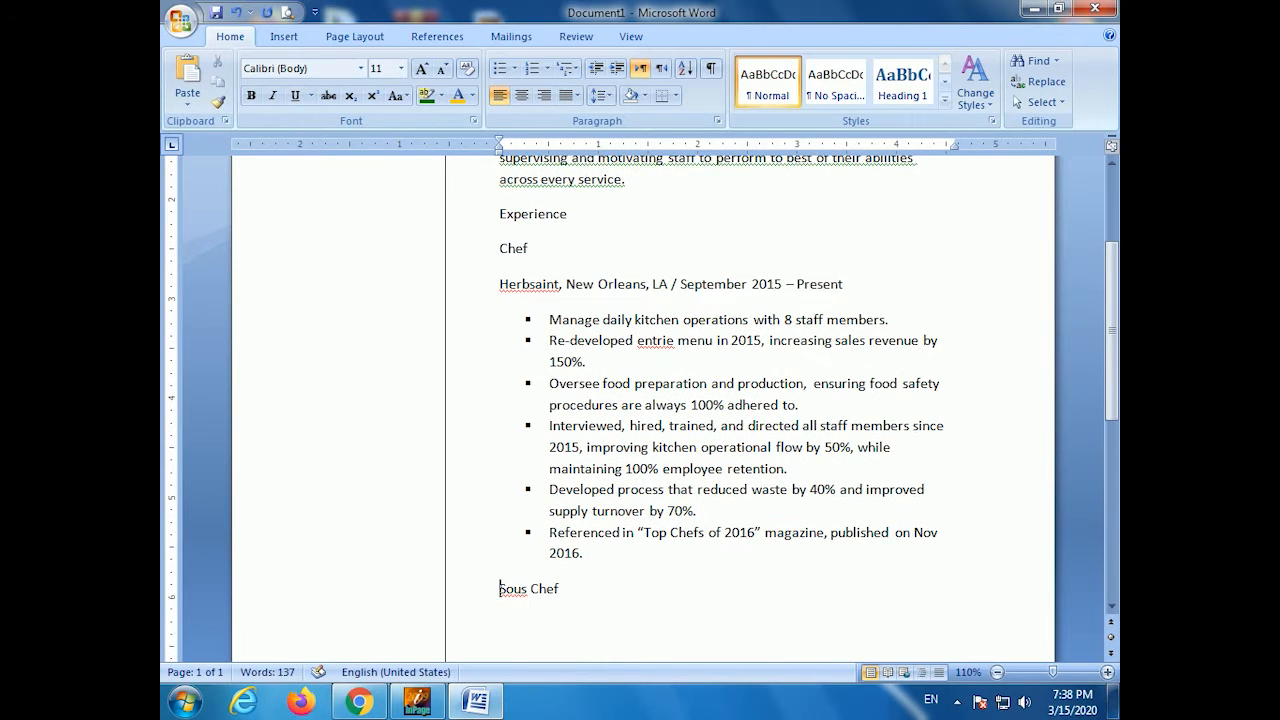
{"action": "key", "text": "shift+End"}
{"action": "key", "text": "ctrl+shift+a"}
{"action": "key", "text": "End"}
{"action": "key", "text": "Return"}
{"action": "type", "text": "the"}
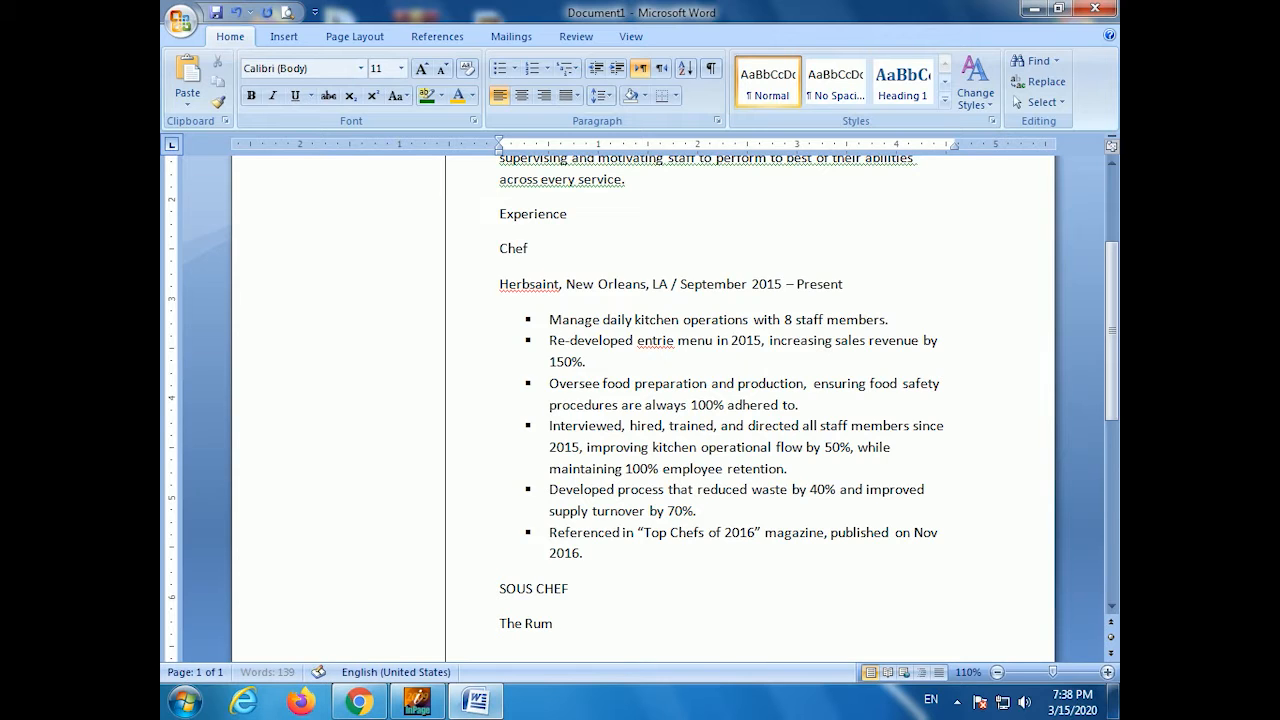
{"action": "type", "text": "rleans, LA / June 2010 - August 2"}
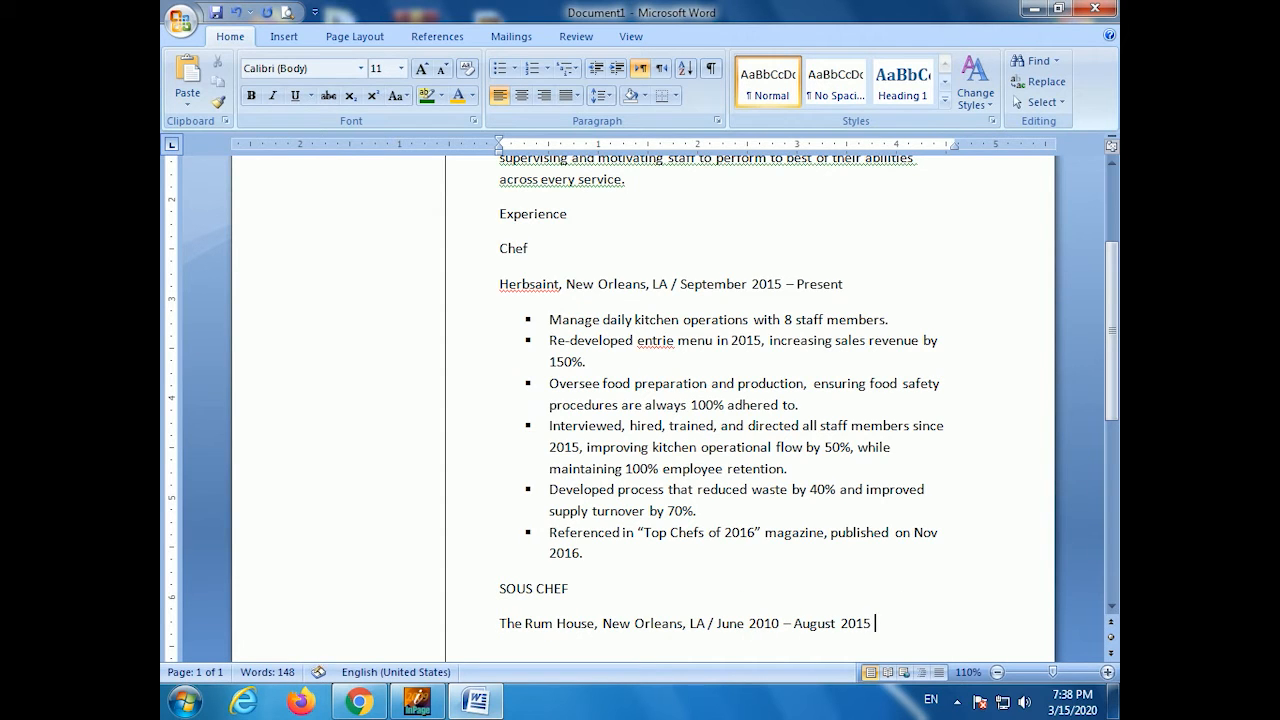
{"action": "type", "text": "015"}
{"action": "key", "text": "Return"}
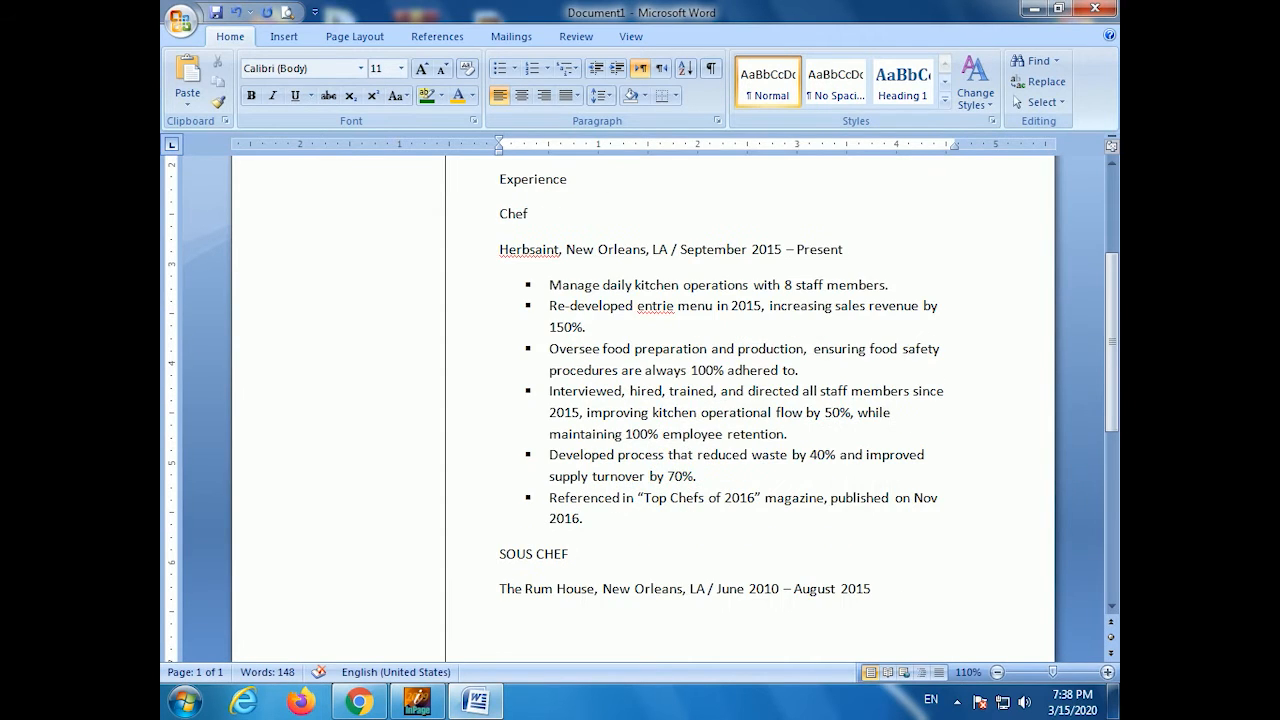
- Apply square bullets and add the mentoring and meal-preparation achievements
{"action": "left_click", "coordinate": [514, 68]}
{"action": "left_click", "coordinate": [514, 121]}
{"action": "type", "text": "Mentored and trained four junior staff, improvi"}
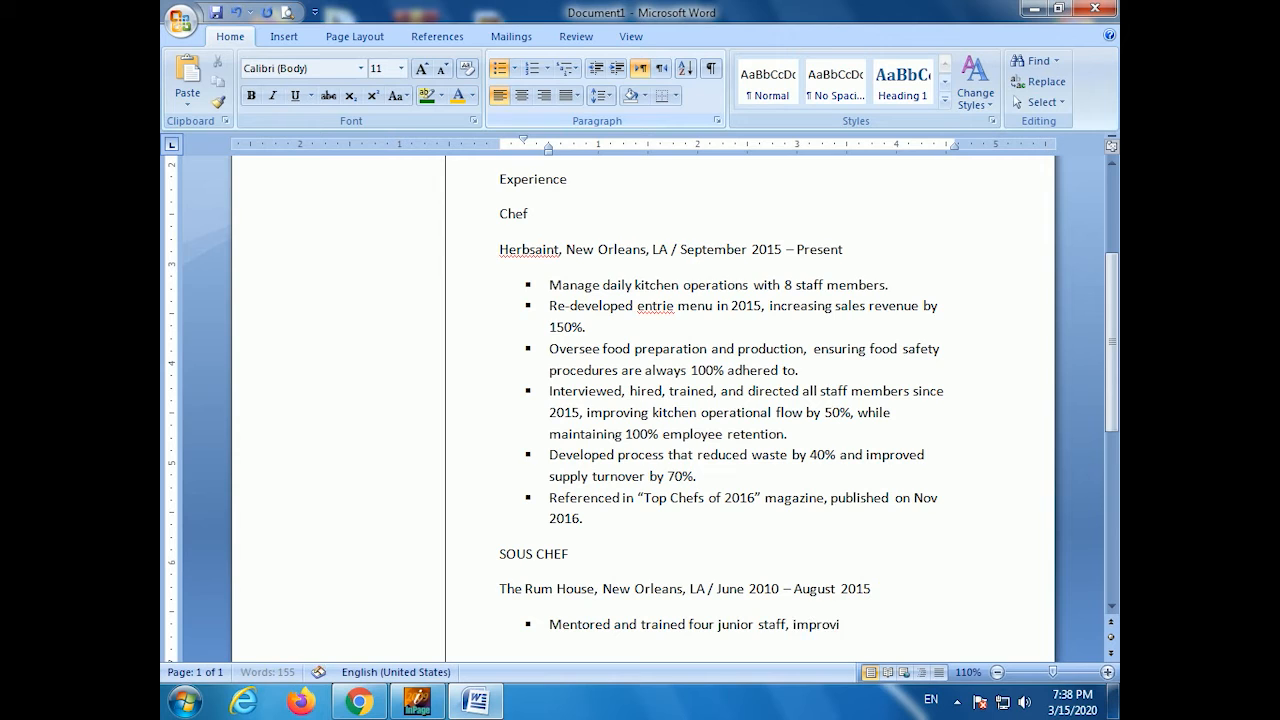
{"action": "type", "text": "by 20%"}
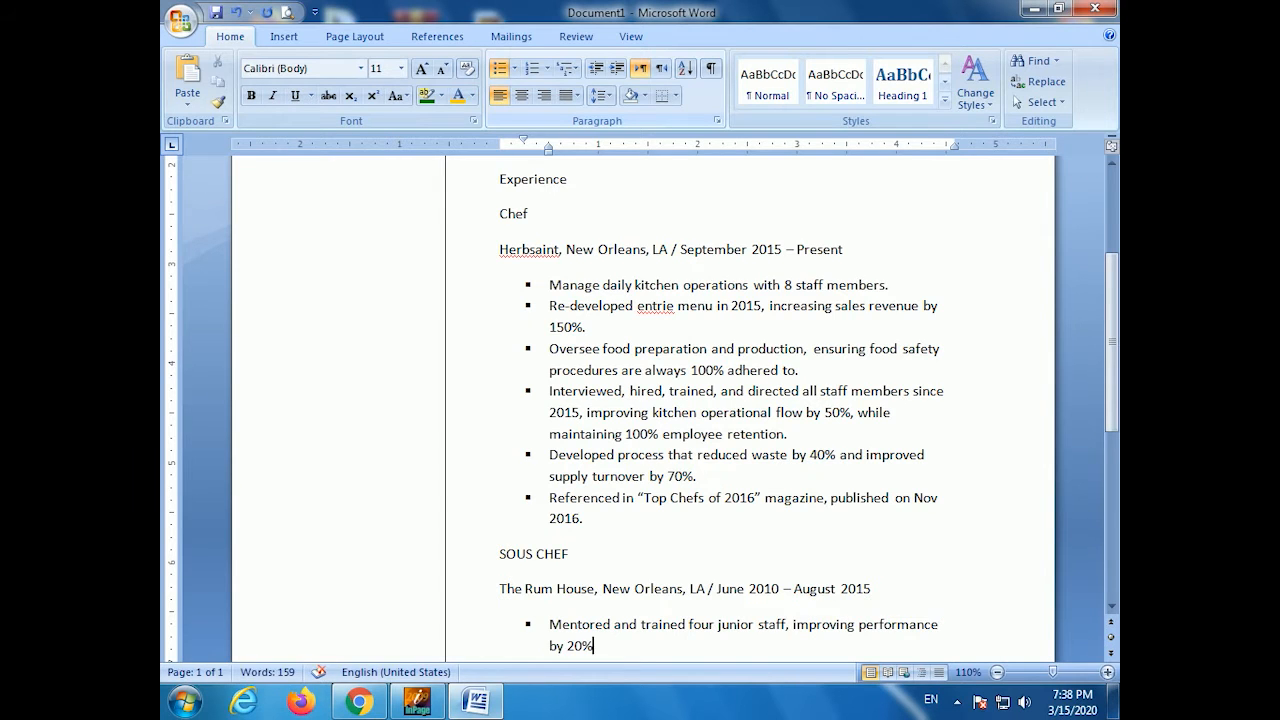
{"action": "type", "text": "."}
{"action": "key", "text": "Return"}
{"action": "type", "text": "Prepard meals for lunch and dining services wi"}
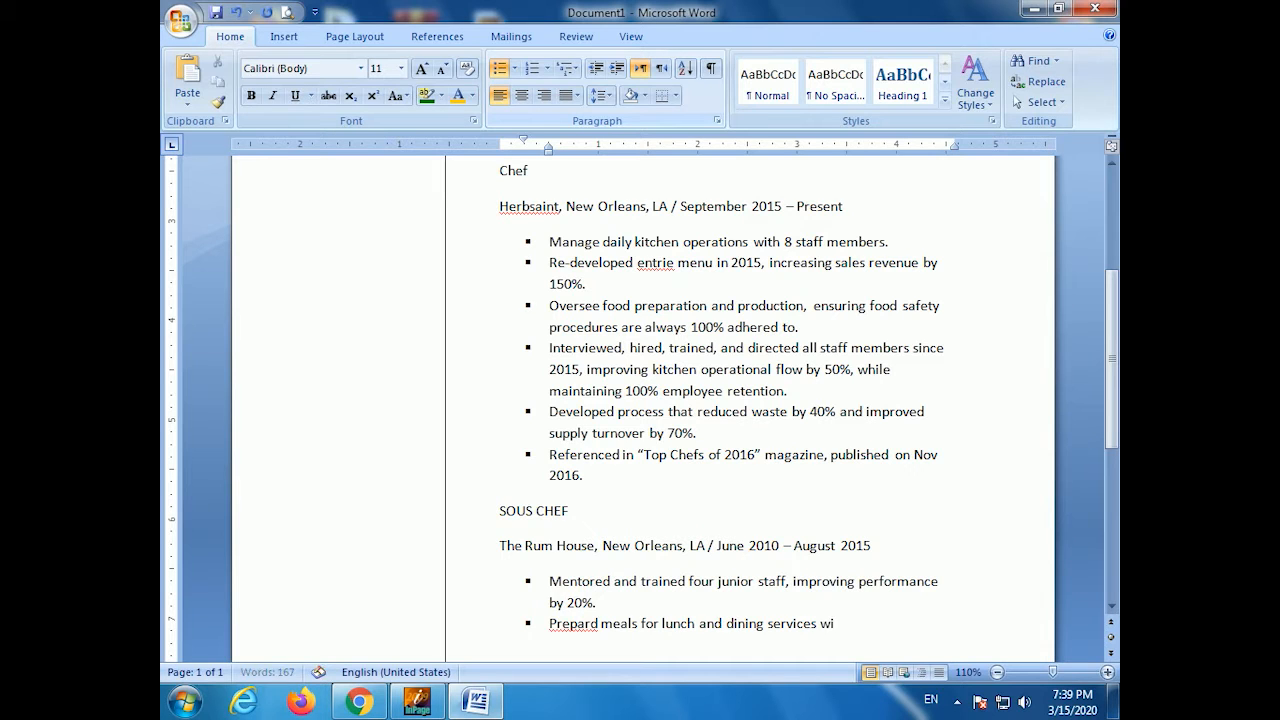
{"action": "type", "text": "00"}
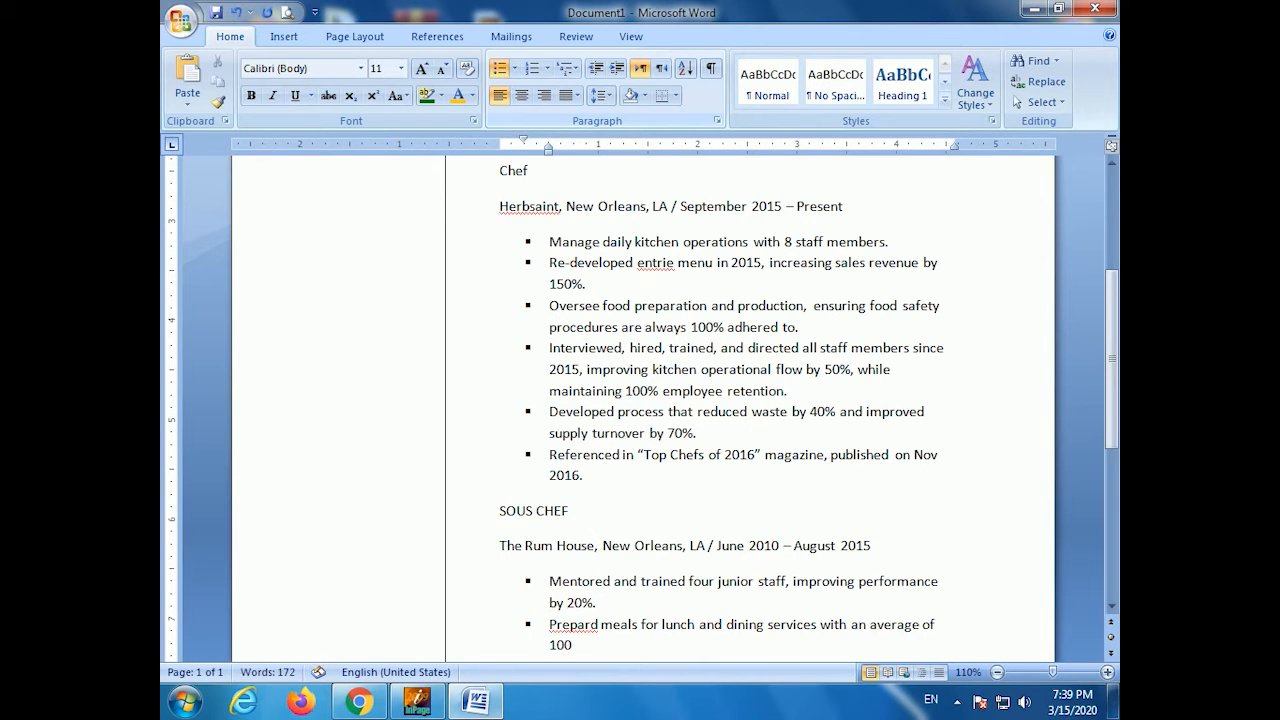
{"action": "type", "text": " tabels per day."}
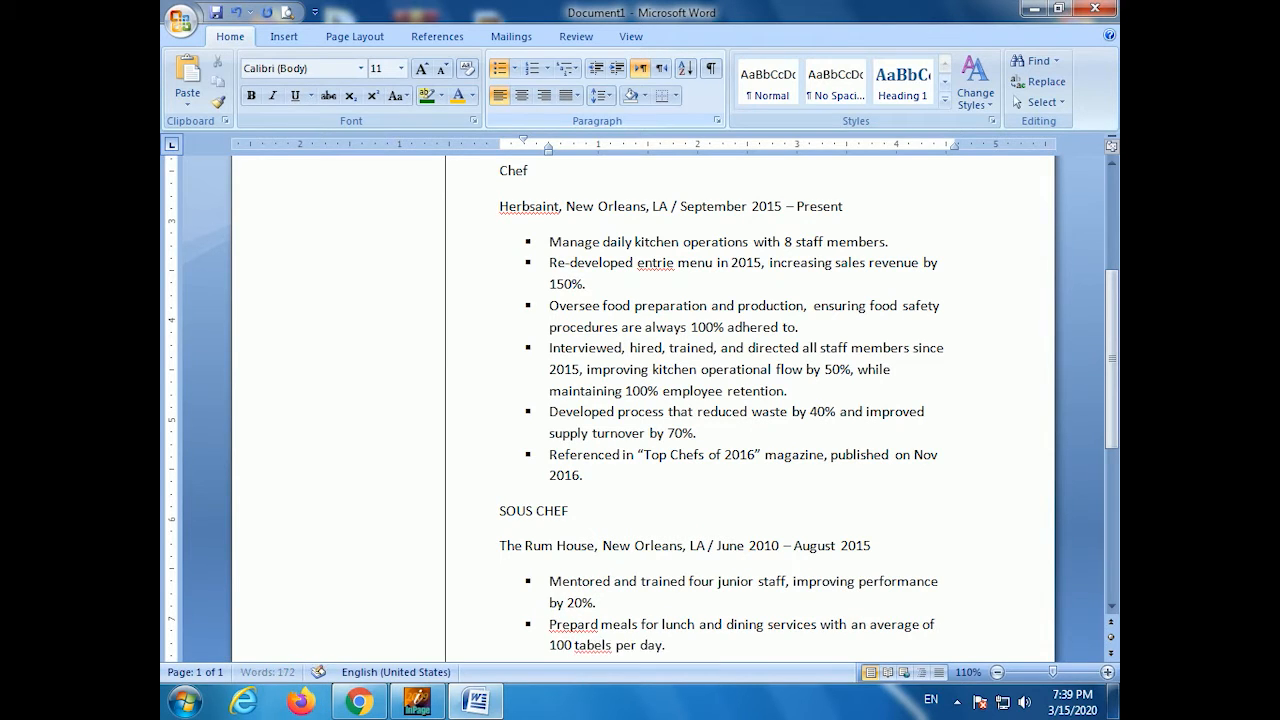
{"action": "key", "text": "Return"}
- Add bullets on vendor price negotiation and the remaining Sous Chef achievements, then end the list
{"action": "type", "text": "Managed rel"}
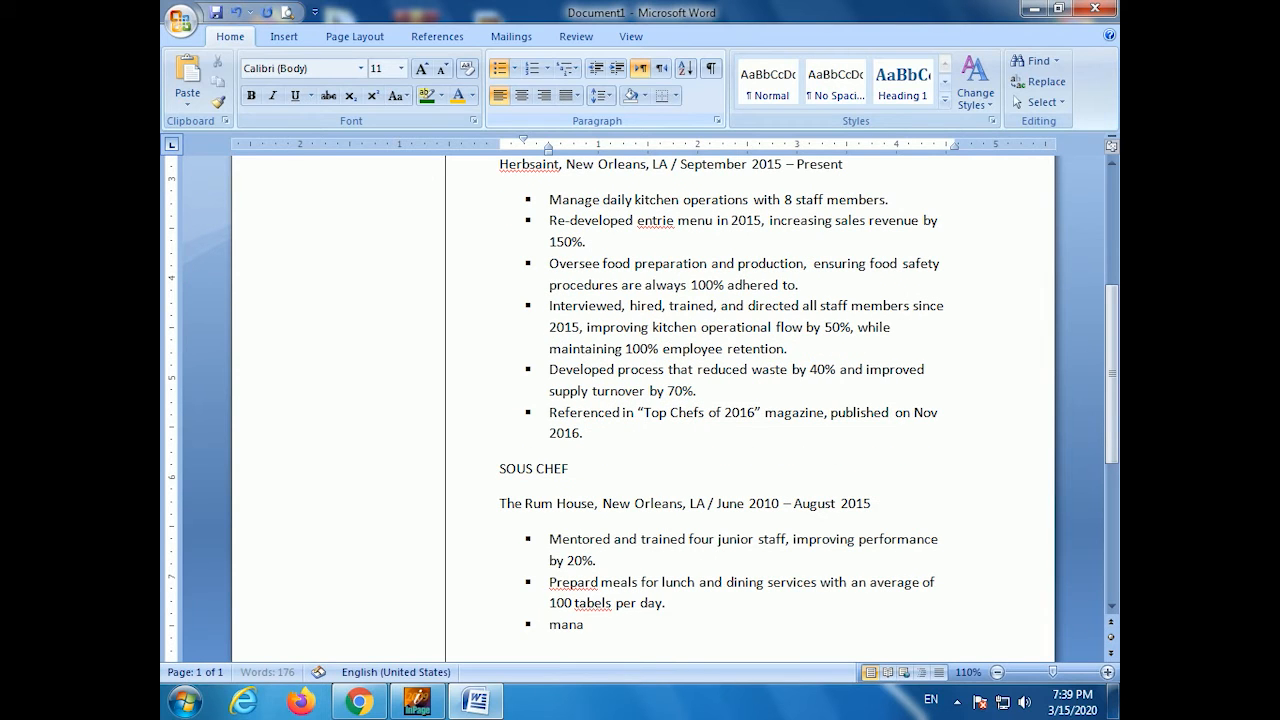
{"action": "type", "text": "ationships with vend"}
{"action": "key", "text": "BackSpace"}
{"action": "key", "text": "BackSpace"}
{"action": "type", "text": "ndors, negotiating prices of ingredients and equipment that resulted in 10% savings on"}
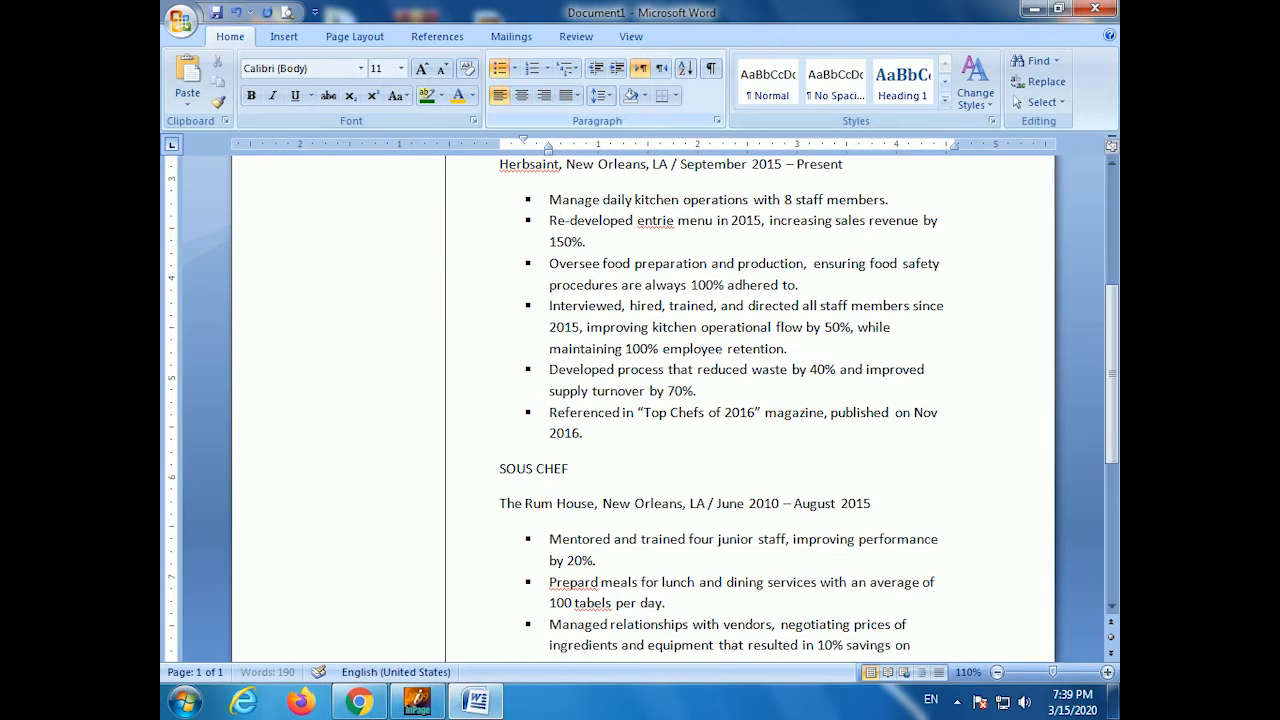
{"action": "type", "text": "t "}
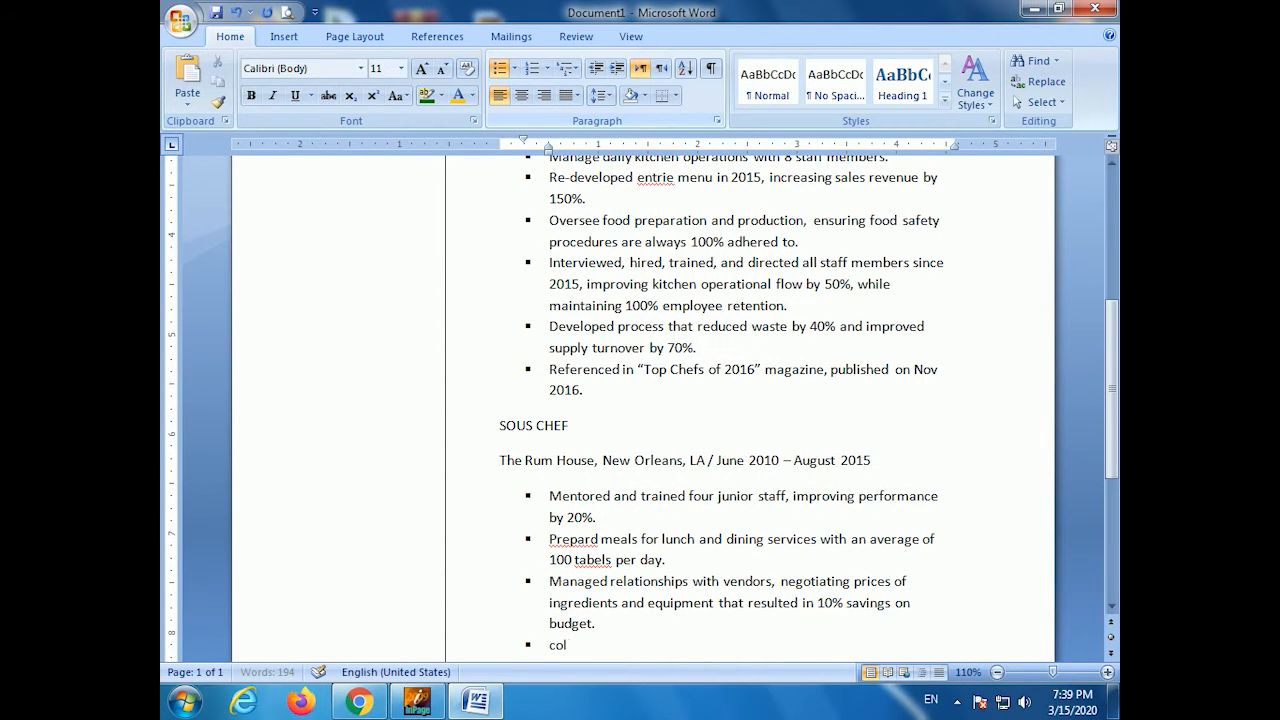
{"action": "type", "text": " with Head Chef on menu designnn and in"}
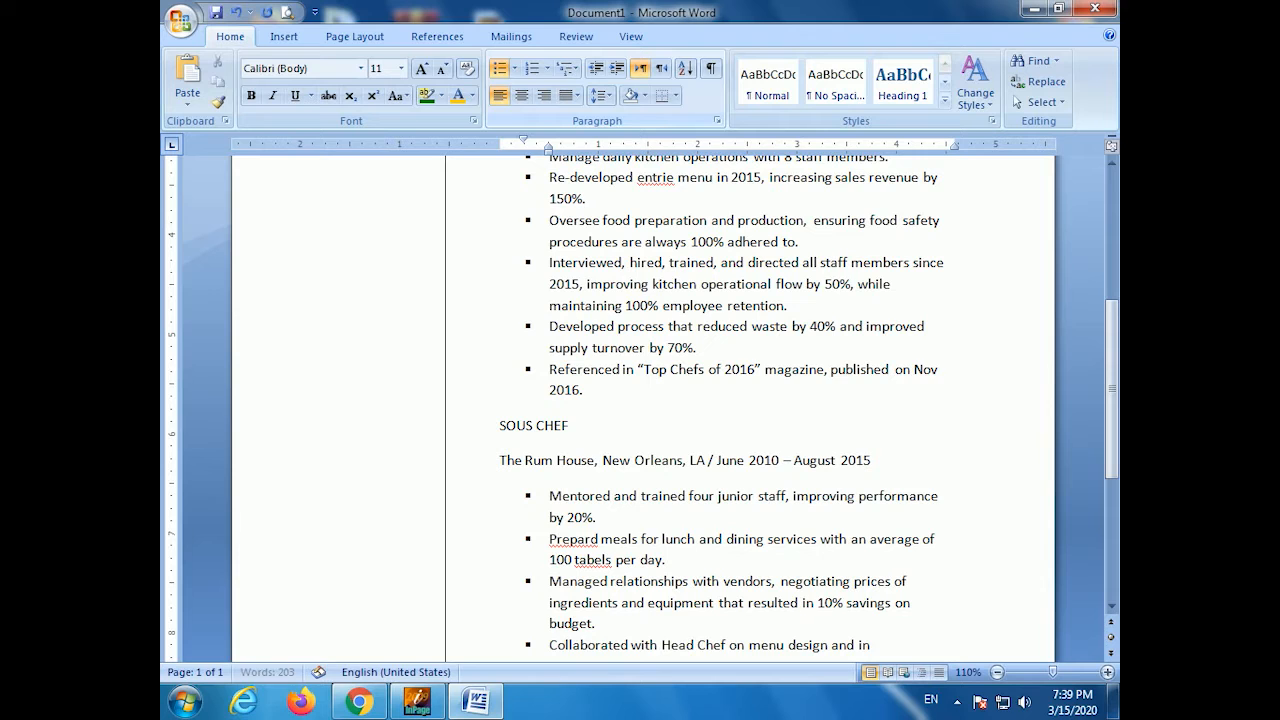
{"action": "type", "text": "novative recipes."}
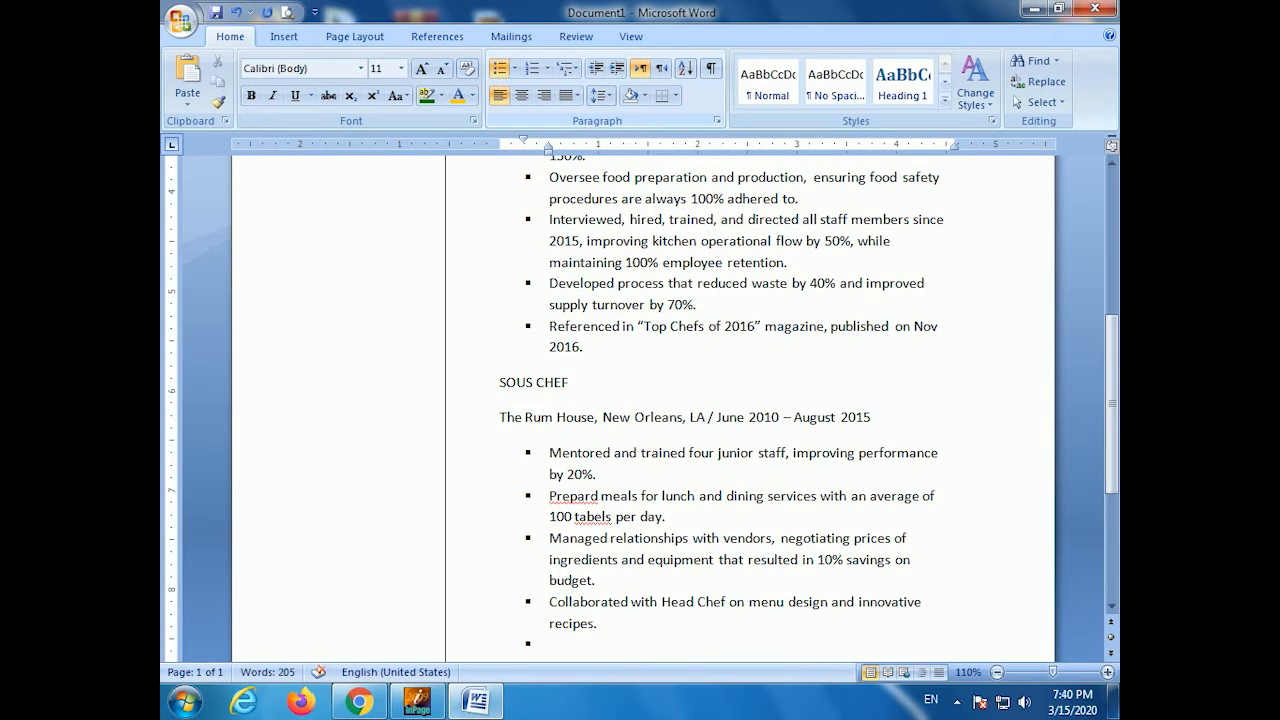
{"action": "type", "text": "ed, trasncrbed, and distributed minutes of mee"}
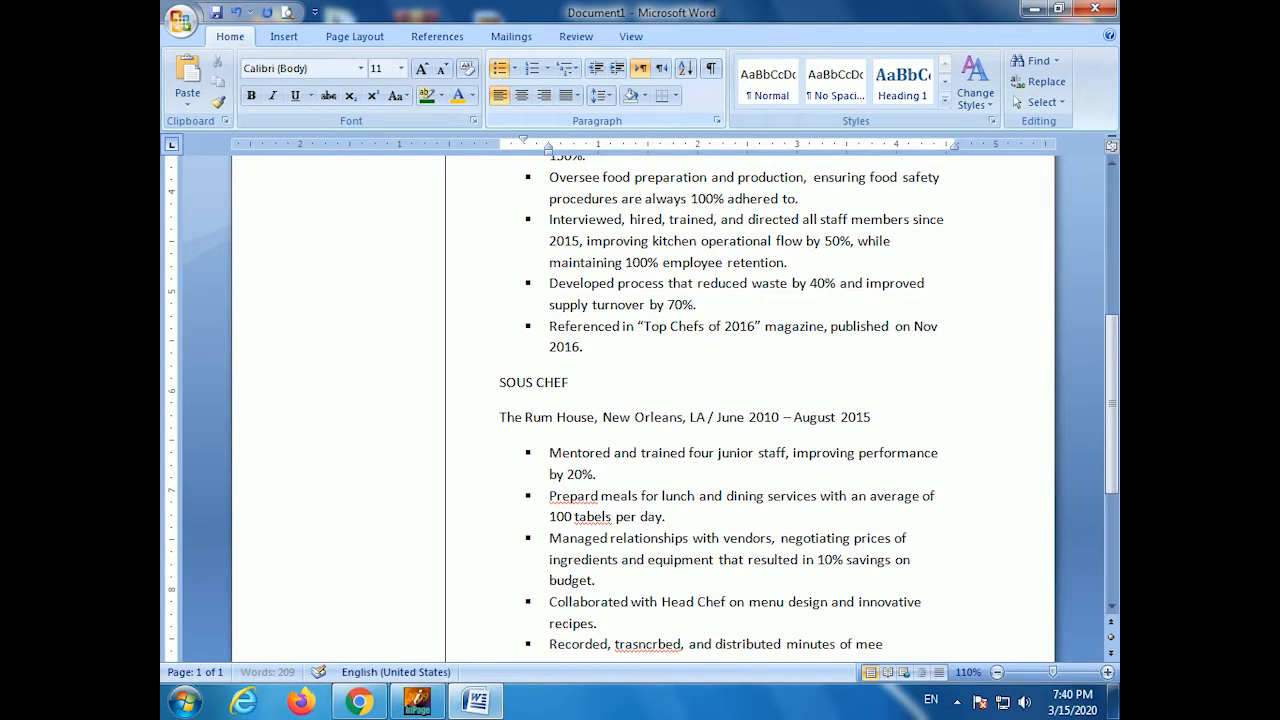
{"action": "type", "text": "."}
{"action": "key", "text": "Return"}
{"action": "key", "text": "Return"}
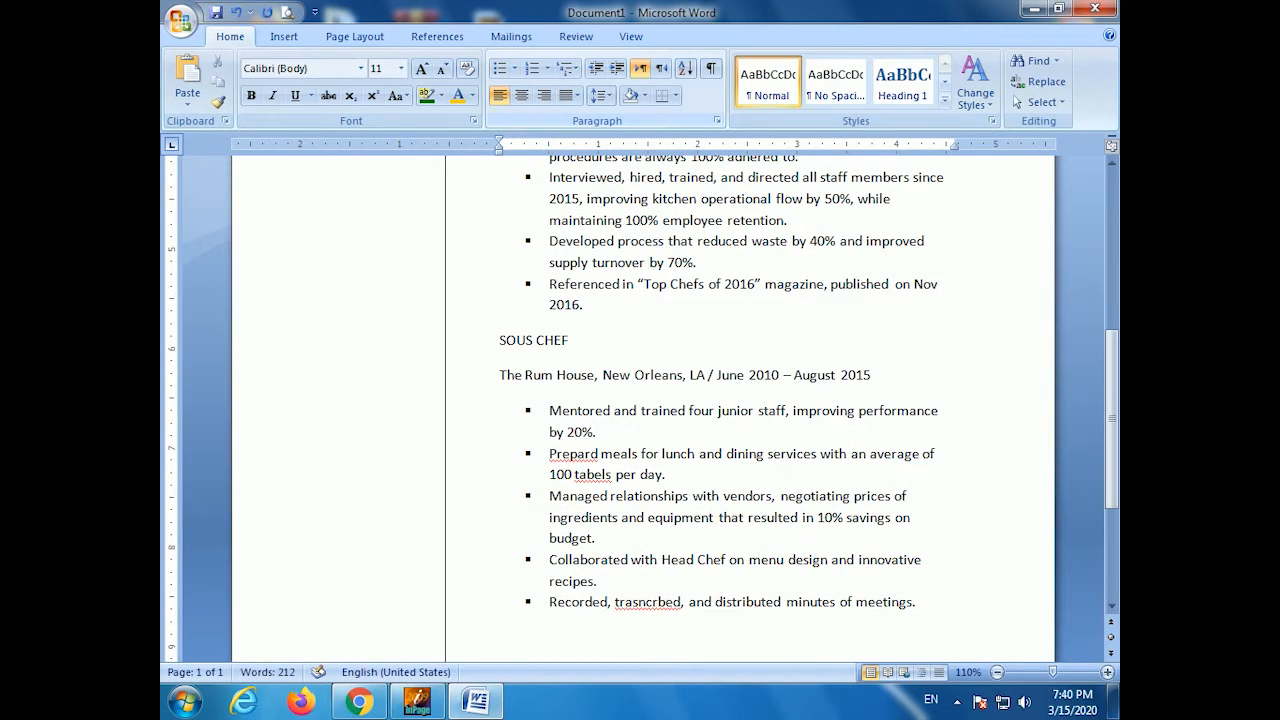
- Fix misspellings: transcribed, tables, Prepared and entire from the spelling suggestions
{"action": "right_click", "coordinate": [648, 601]}
{"action": "left_click", "coordinate": [671, 386]}
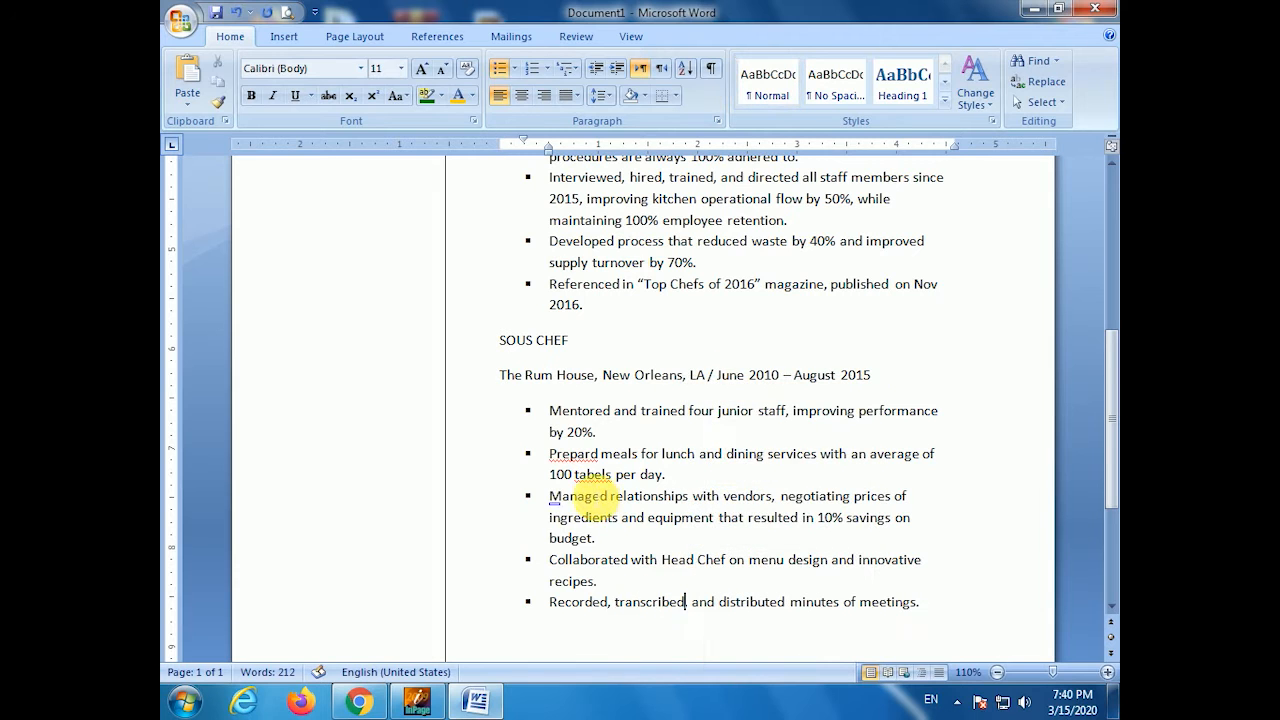
{"action": "right_click", "coordinate": [600, 475]}
{"action": "left_click", "coordinate": [659, 259]}
{"action": "right_click", "coordinate": [575, 453]}
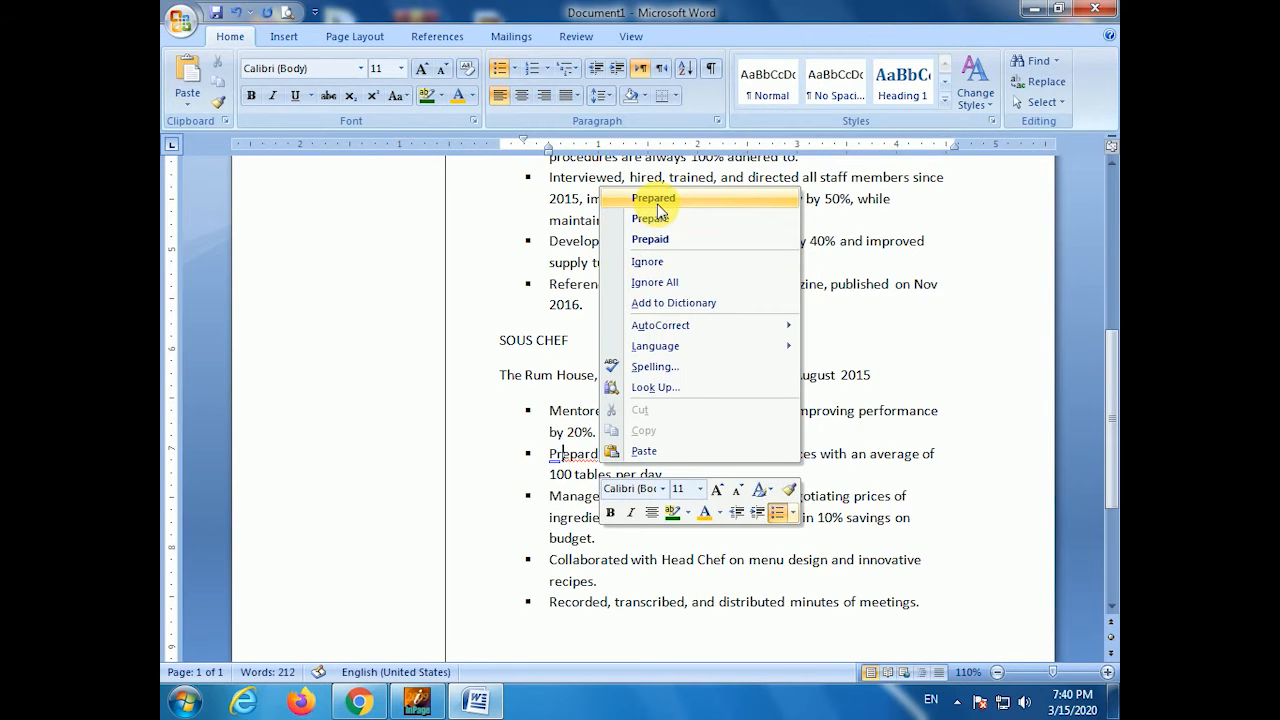
{"action": "left_click", "coordinate": [590, 194]}
{"action": "scroll", "coordinate": [655, 537], "scroll_direction": "up", "scroll_amount": 3}
{"action": "right_click", "coordinate": [657, 294]}
{"action": "left_click", "coordinate": [737, 320]}
- Run the spelling and grammar check, ignore the flagged items, and review the document
{"action": "scroll", "coordinate": [600, 340], "scroll_direction": "up", "scroll_amount": 5}
{"action": "left_click", "coordinate": [641, 291]}
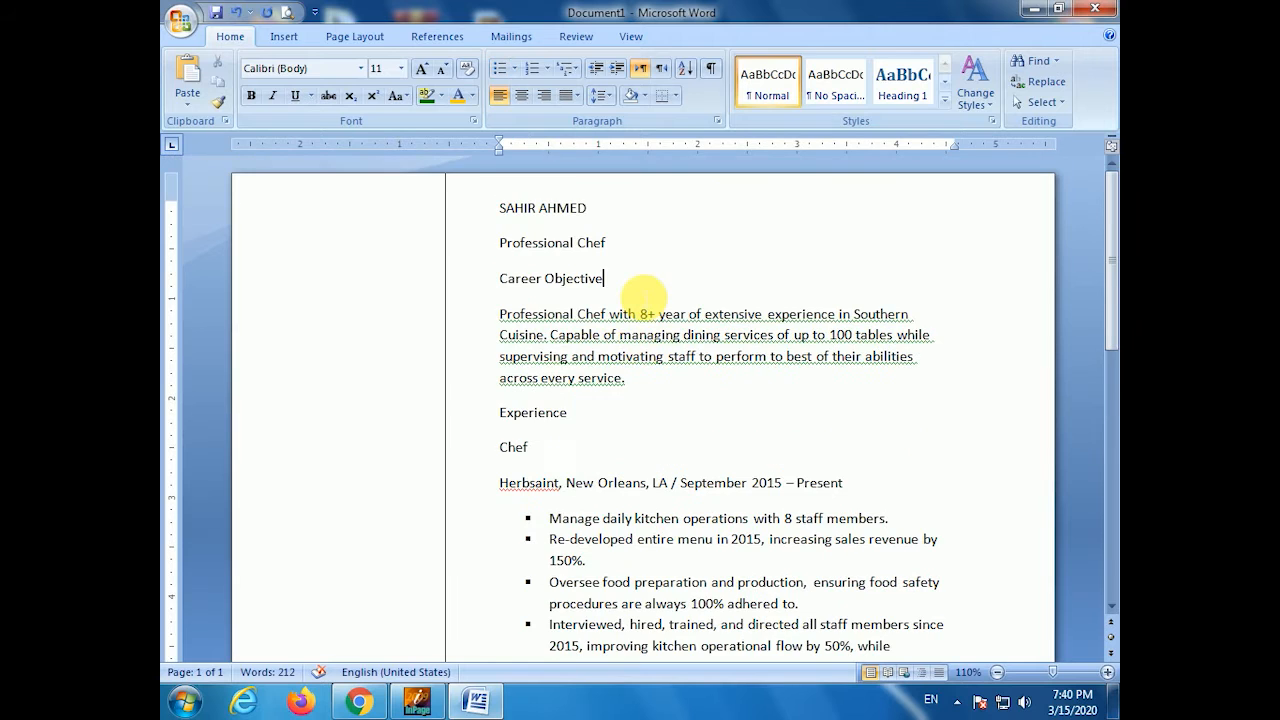
{"action": "key", "text": "F7"}
{"action": "left_click", "coordinate": [786, 387]}
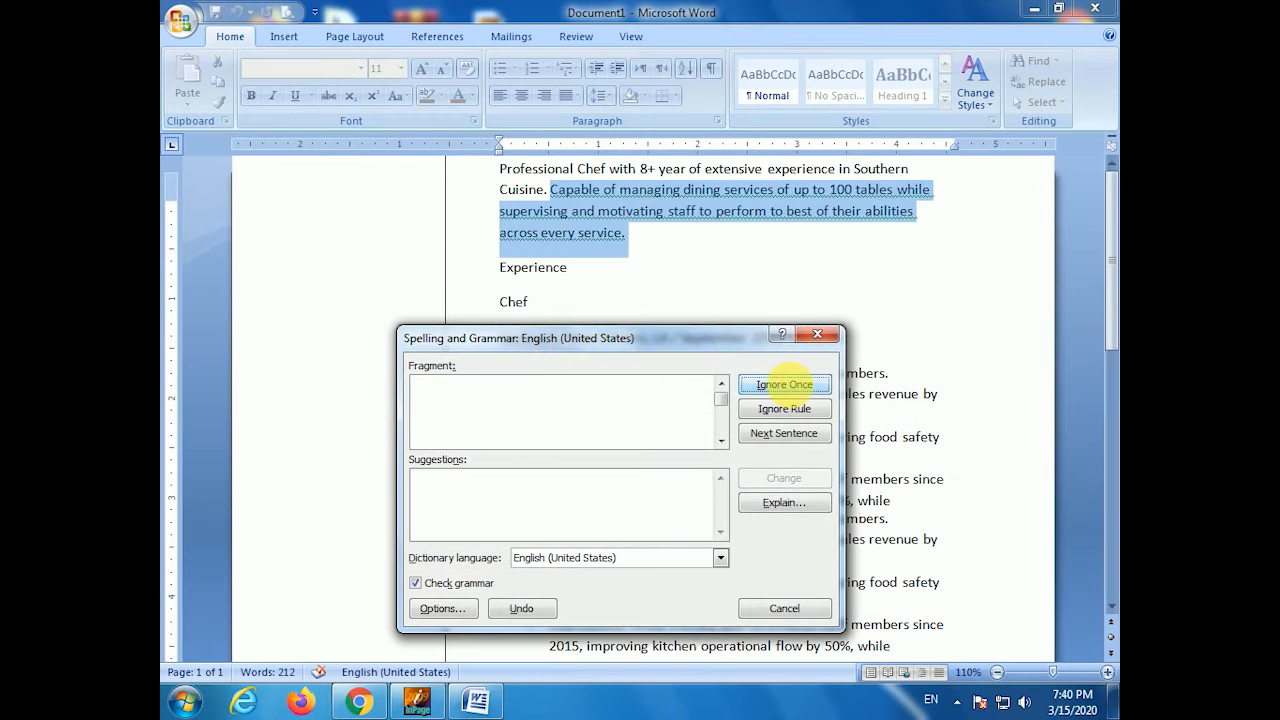
{"action": "left_click", "coordinate": [788, 385]}
{"action": "left_click", "coordinate": [640, 398]}
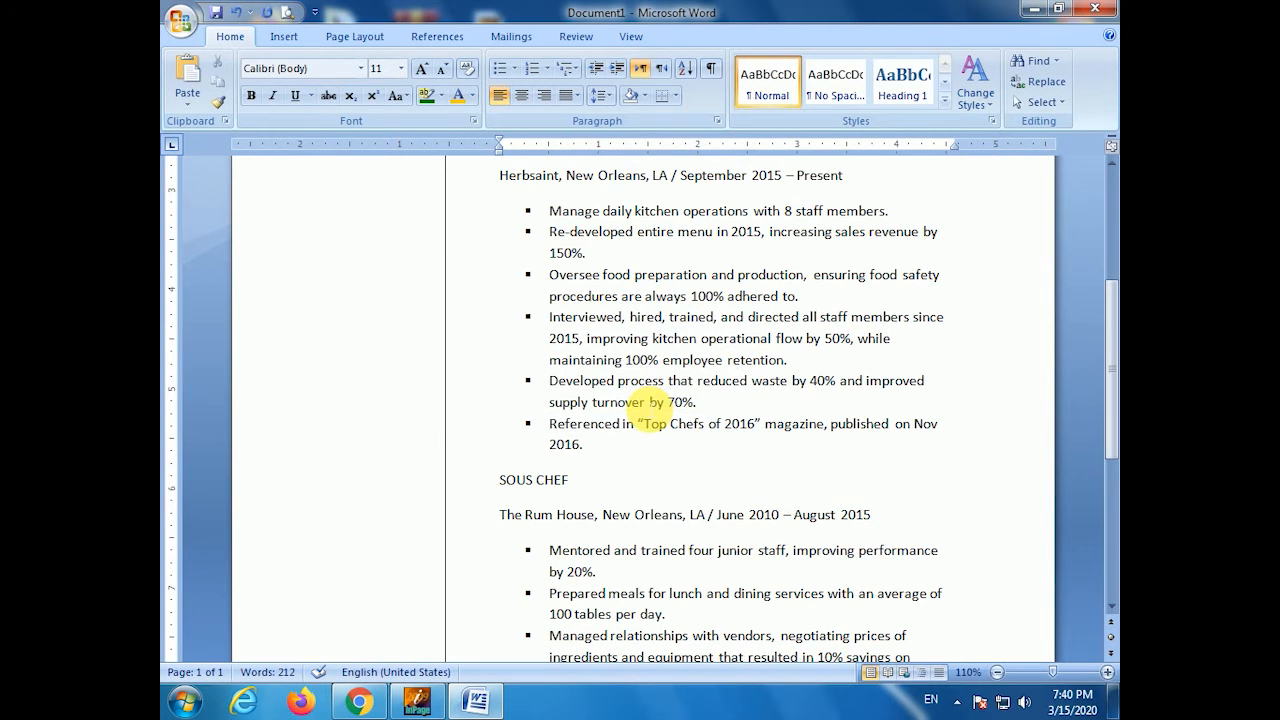
{"action": "scroll", "coordinate": [605, 434], "scroll_direction": "down", "scroll_amount": 6}
{"action": "scroll", "coordinate": [608, 434], "scroll_direction": "up", "scroll_amount": 11}
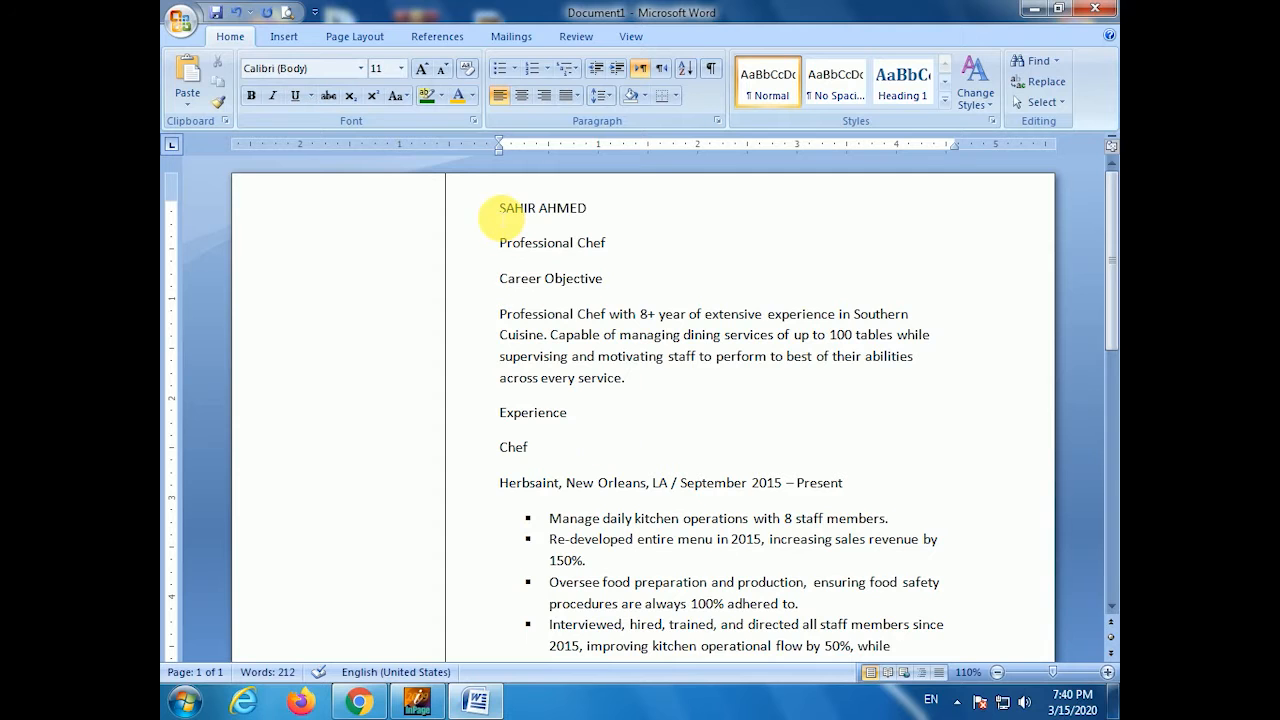
{"action": "scroll", "coordinate": [555, 335], "scroll_direction": "down", "scroll_amount": 6}
- Make the name heading bold at 22 pt and enlarge Professional Chef to 15 pt
{"action": "scroll", "coordinate": [550, 320], "scroll_direction": "up", "scroll_amount": 6}
{"action": "left_click_drag", "start_coordinate": [499, 207], "coordinate": [623, 207]}
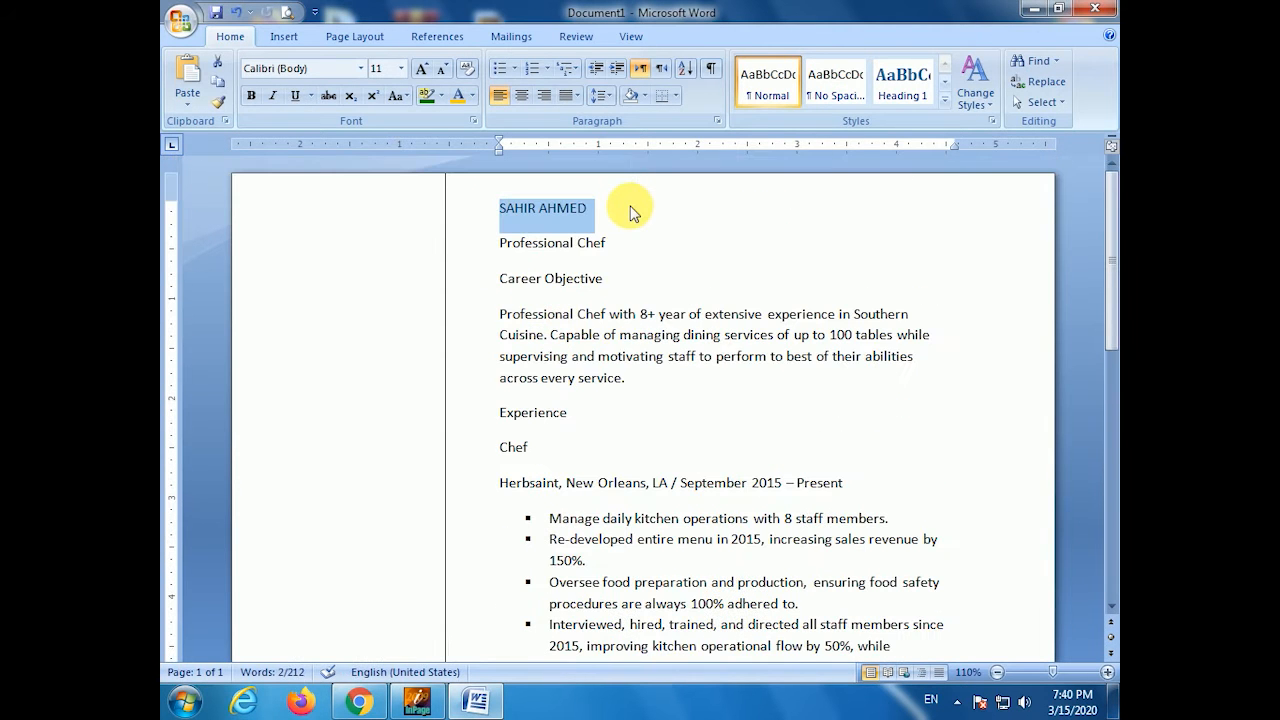
{"action": "key", "text": "ctrl+shift+period"}
{"action": "key", "text": "ctrl+shift+period"}
{"action": "key", "text": "ctrl+shift+period"}
{"action": "key", "text": "ctrl+shift+period"}
{"action": "key", "text": "ctrl+shift+period"}
{"action": "key", "text": "ctrl+shift+period"}
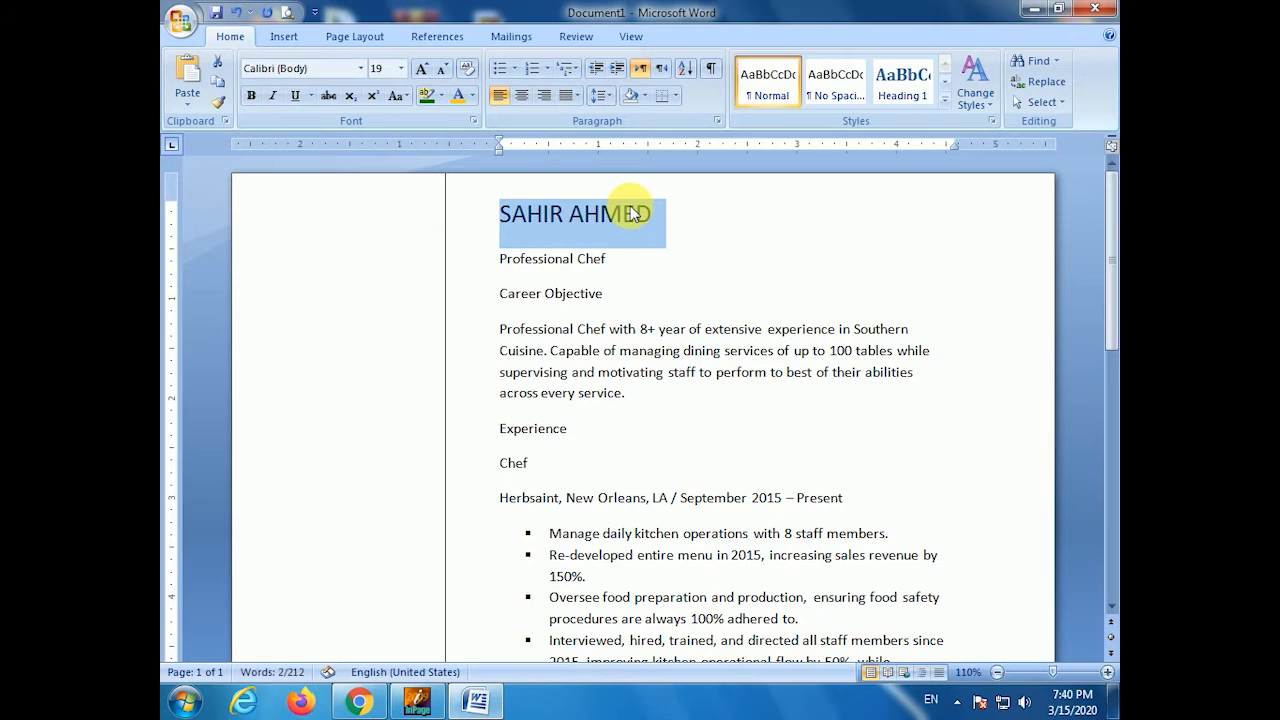
{"action": "key", "text": "ctrl+b"}
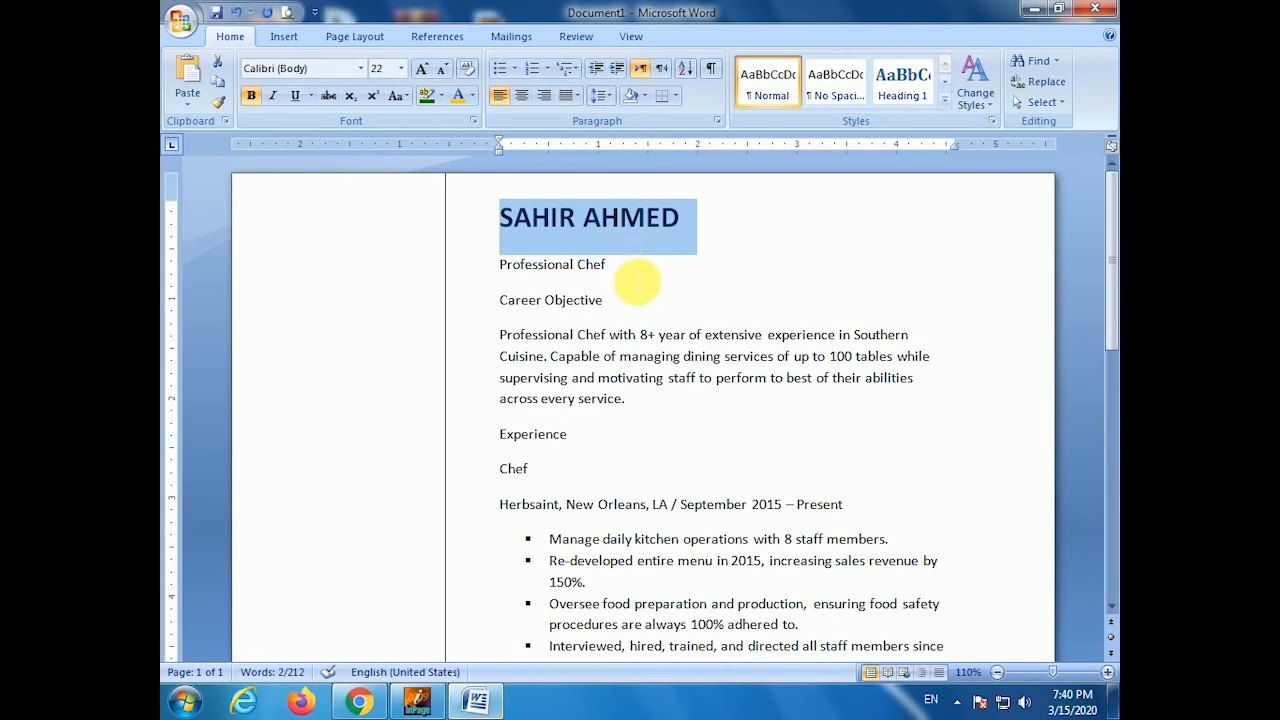
{"action": "left_click_drag", "start_coordinate": [646, 268], "coordinate": [500, 266]}
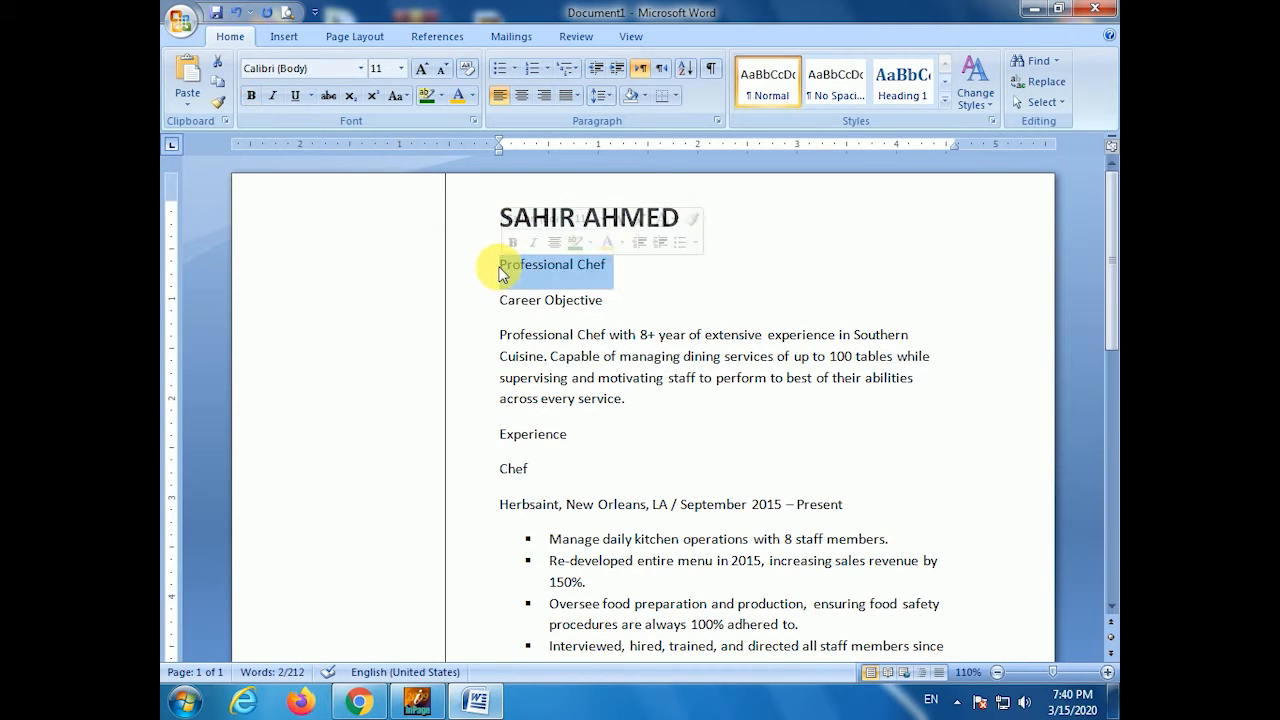
{"action": "key", "text": "ctrl+bracketright"}
{"action": "key", "text": "ctrl+bracketright"}
{"action": "key", "text": "ctrl+bracketright"}
{"action": "key", "text": "ctrl+bracketright"}
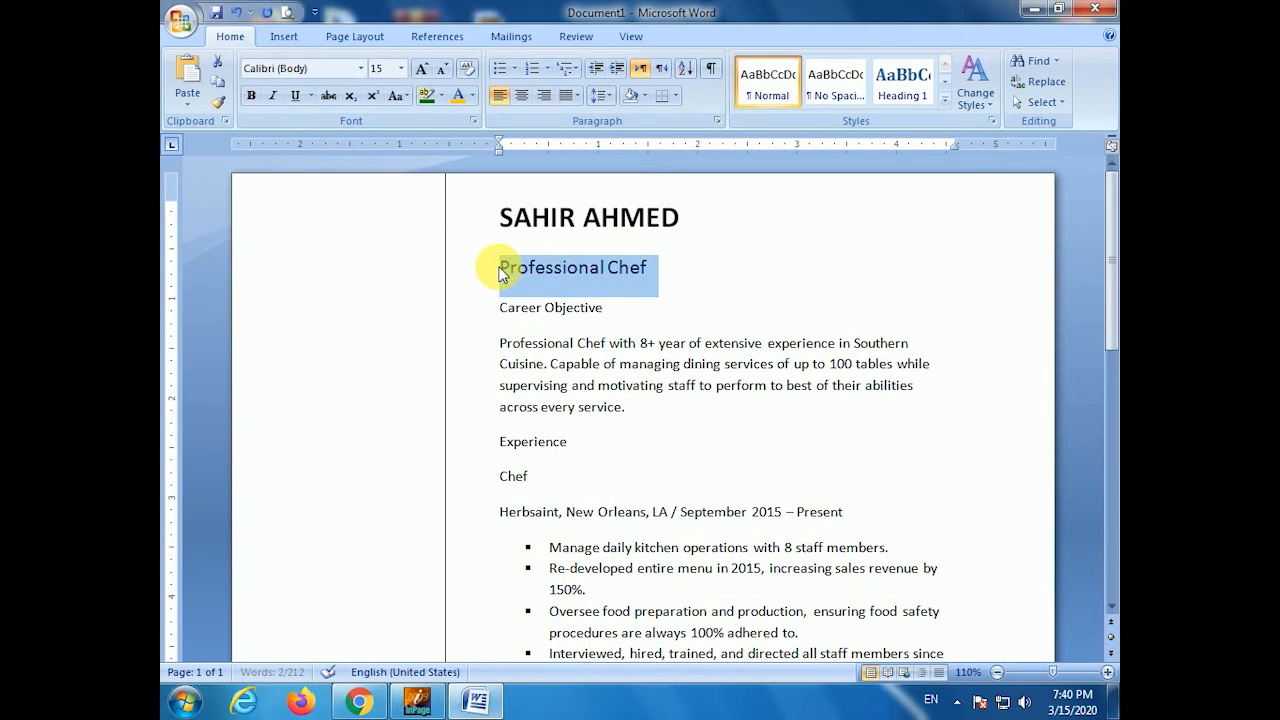
- Give the name heading single line spacing with no extra space after
{"action": "left_click_drag", "start_coordinate": [500, 214], "coordinate": [680, 222]}
{"action": "right_click", "coordinate": [607, 234]}
{"action": "left_click", "coordinate": [736, 318]}
{"action": "left_click", "coordinate": [733, 378]}
{"action": "left_click", "coordinate": [690, 396]}
{"action": "left_click", "coordinate": [595, 383]}
{"action": "left_click", "coordinate": [700, 563]}
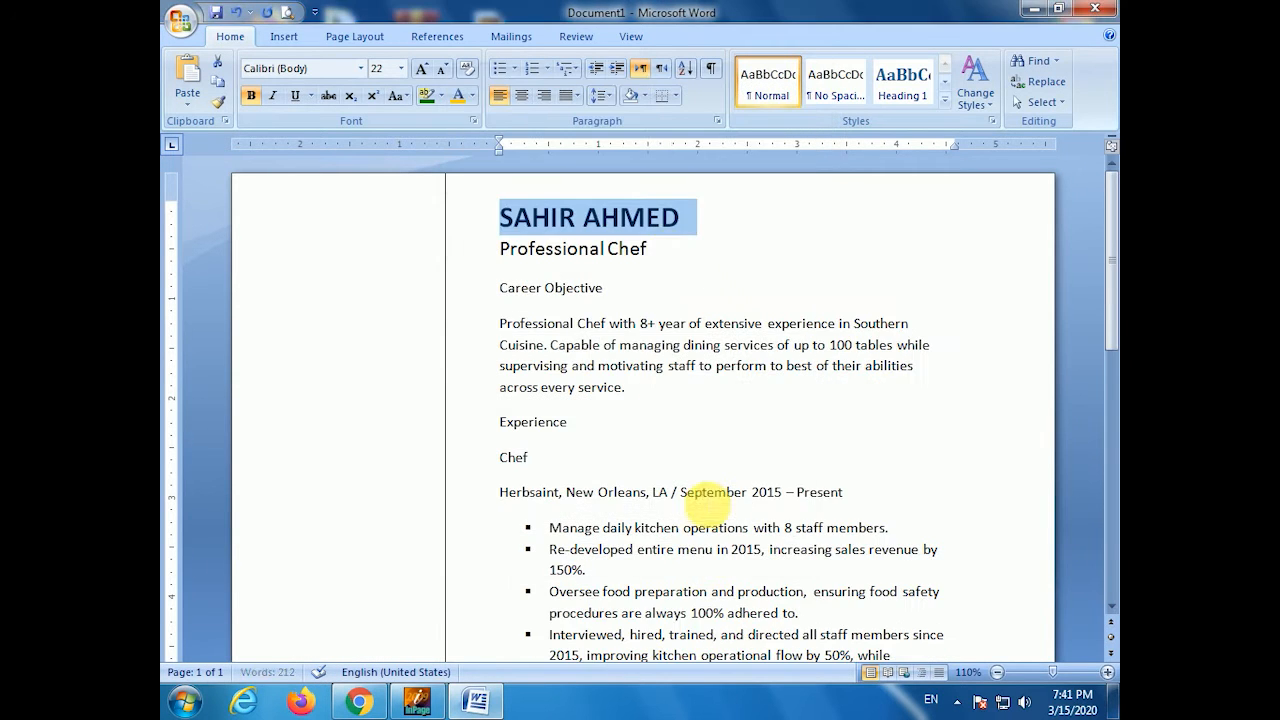
{"action": "left_click", "coordinate": [662, 260]}
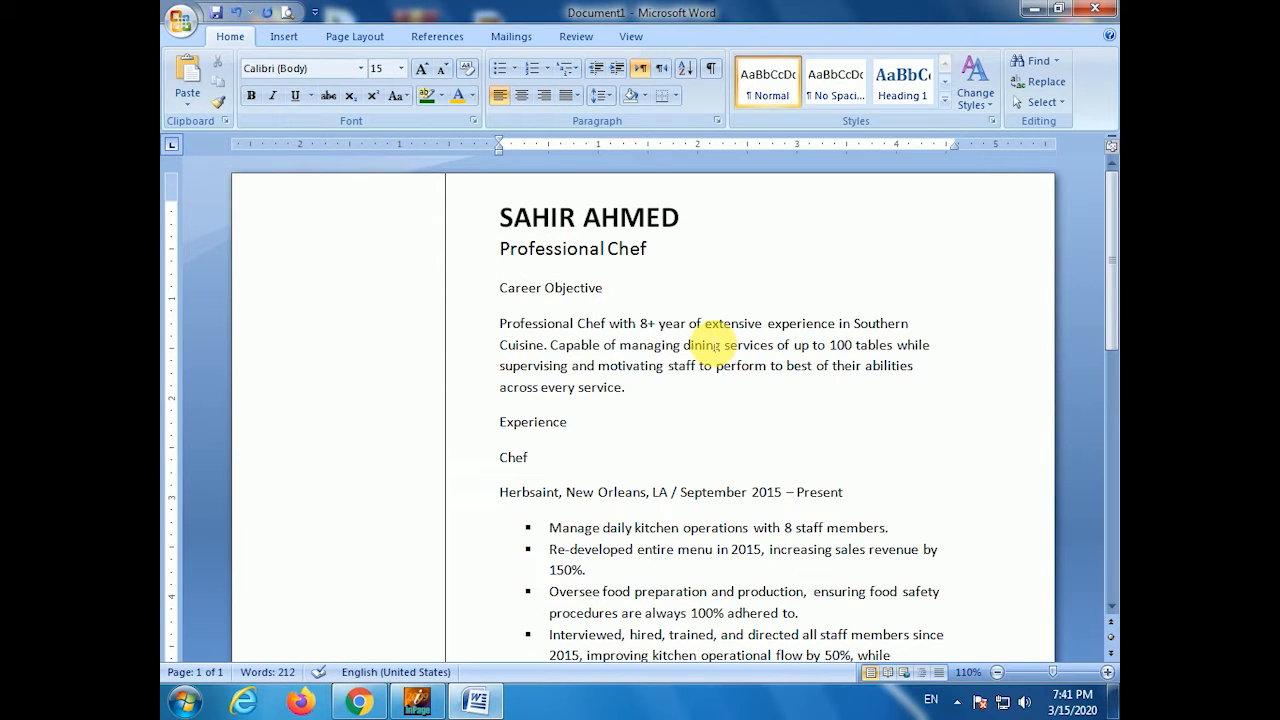
- Set the name heading's font to Adobe Gothic Std B
{"action": "left_click_drag", "start_coordinate": [501, 218], "coordinate": [680, 221]}
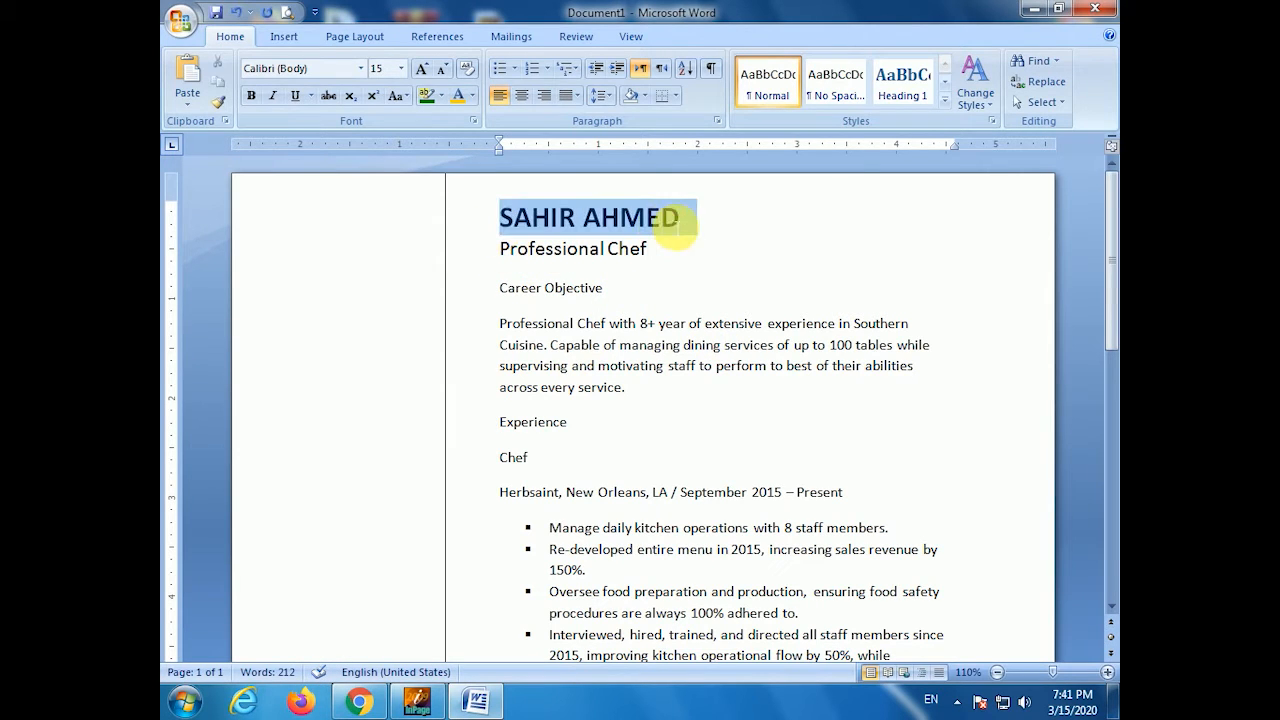
{"action": "left_click", "coordinate": [360, 68]}
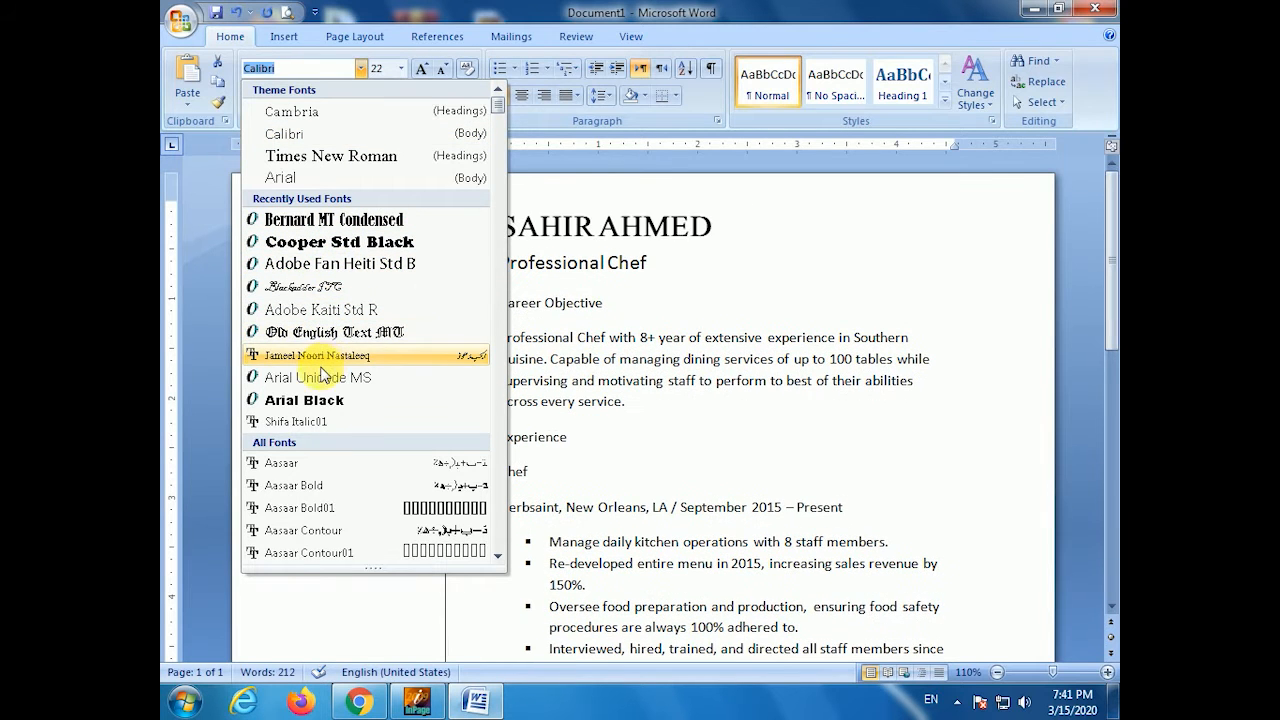
{"action": "scroll", "coordinate": [315, 455], "scroll_direction": "down", "scroll_amount": 4}
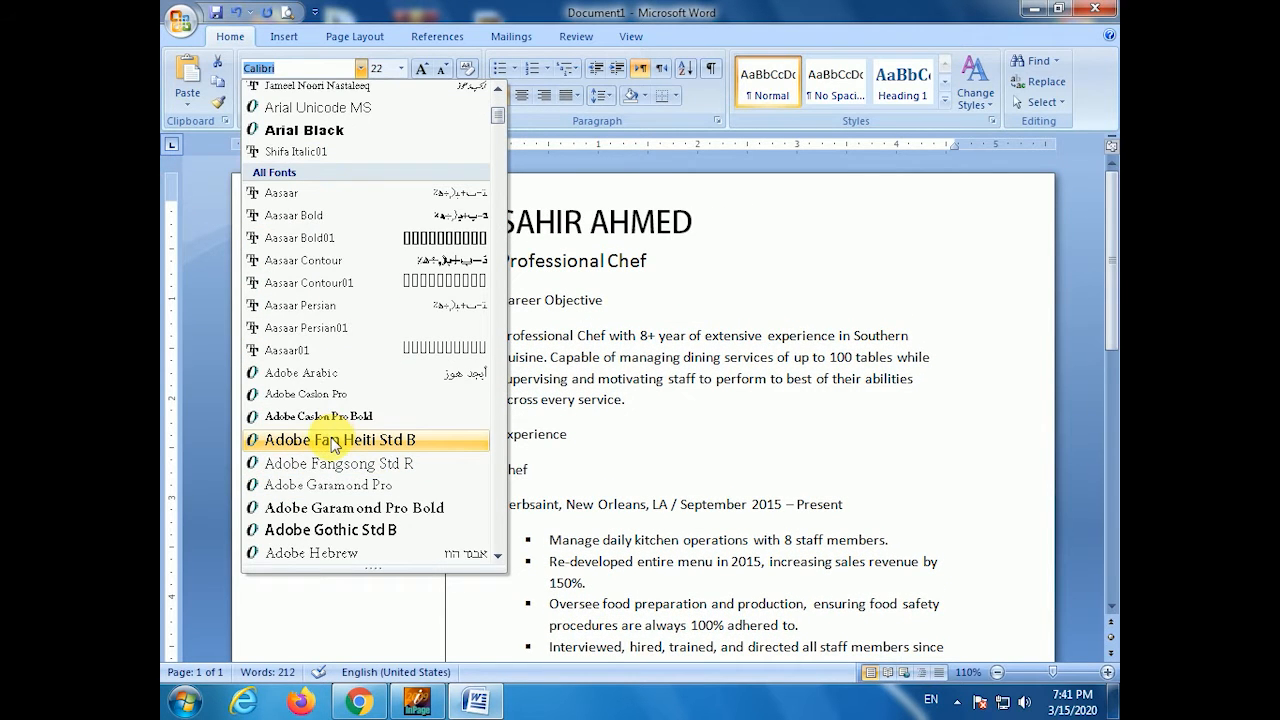
{"action": "left_click", "coordinate": [333, 535]}
{"action": "key", "text": "Right"}
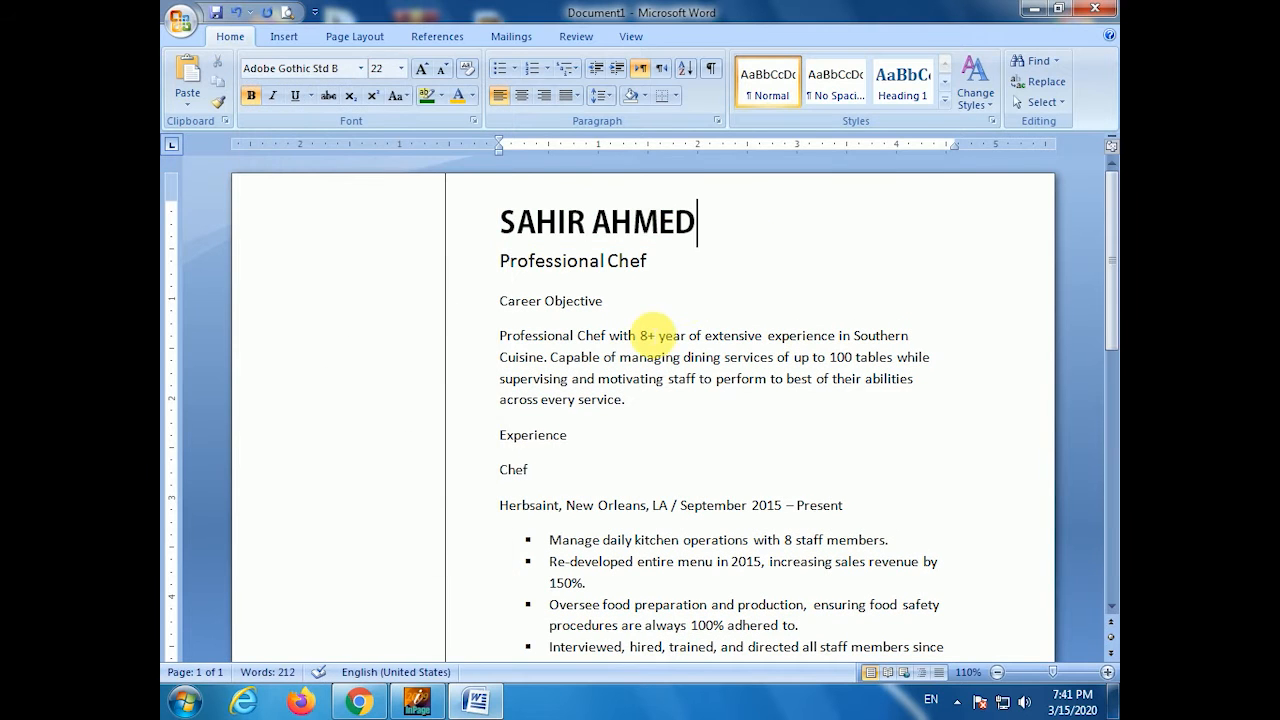
{"action": "scroll", "coordinate": [600, 314], "scroll_direction": "down", "scroll_amount": 1}
{"action": "left_click_drag", "start_coordinate": [606, 254], "coordinate": [484, 247]}
- Make CAREER OBJECTIVE an uppercase, bold 13 pt heading with a small spacer line above it
{"action": "key", "text": "shift+F3"}
{"action": "key", "text": "ctrl+b"}
{"action": "key", "text": "ctrl+bracketright"}
{"action": "key", "text": "ctrl+bracketright"}
{"action": "key", "text": "Left"}
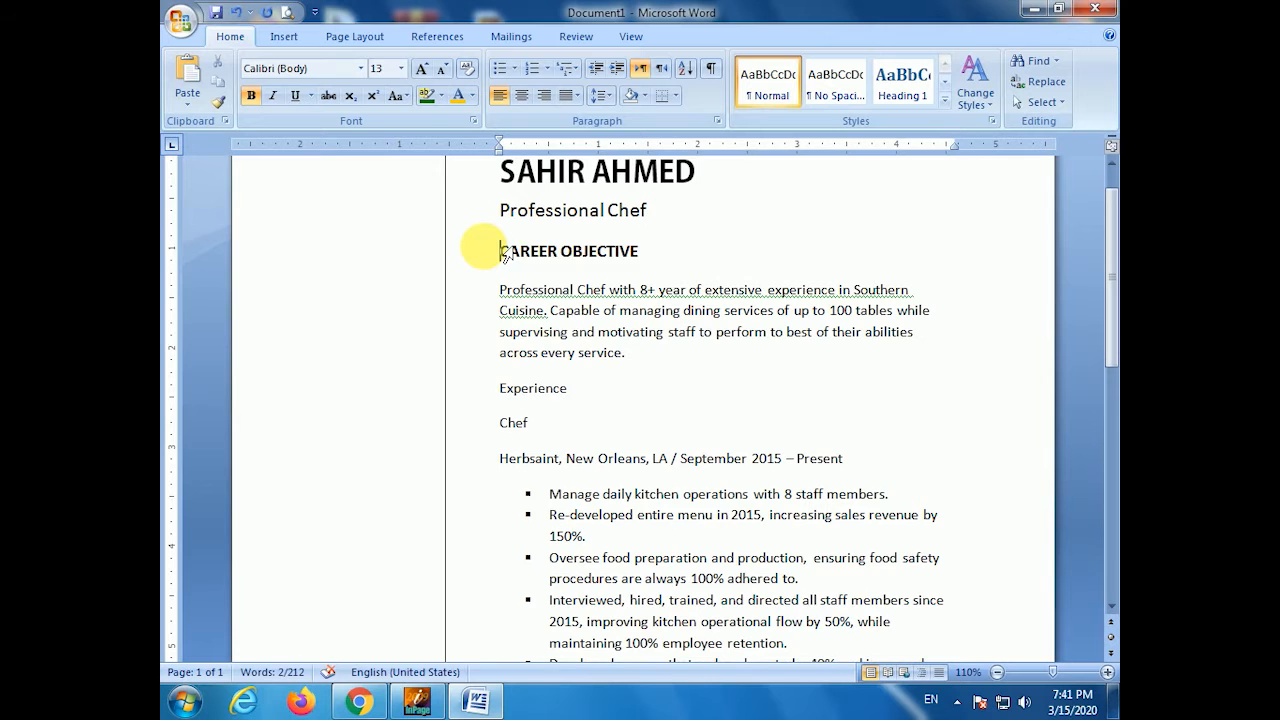
{"action": "key", "text": "Return"}
{"action": "key", "text": "ctrl+bracketleft"}
{"action": "key", "text": "ctrl+bracketleft"}
{"action": "key", "text": "ctrl+bracketleft"}
{"action": "key", "text": "ctrl+bracketleft"}
{"action": "key", "text": "ctrl+bracketleft"}
{"action": "key", "text": "ctrl+bracketleft"}
{"action": "key", "text": "ctrl+bracketleft"}
{"action": "key", "text": "ctrl+bracketleft"}
{"action": "key", "text": "ctrl+bracketleft"}
{"action": "key", "text": "ctrl+bracketleft"}
{"action": "key", "text": "ctrl+bracketleft"}
{"action": "key", "text": "ctrl+bracketleft"}
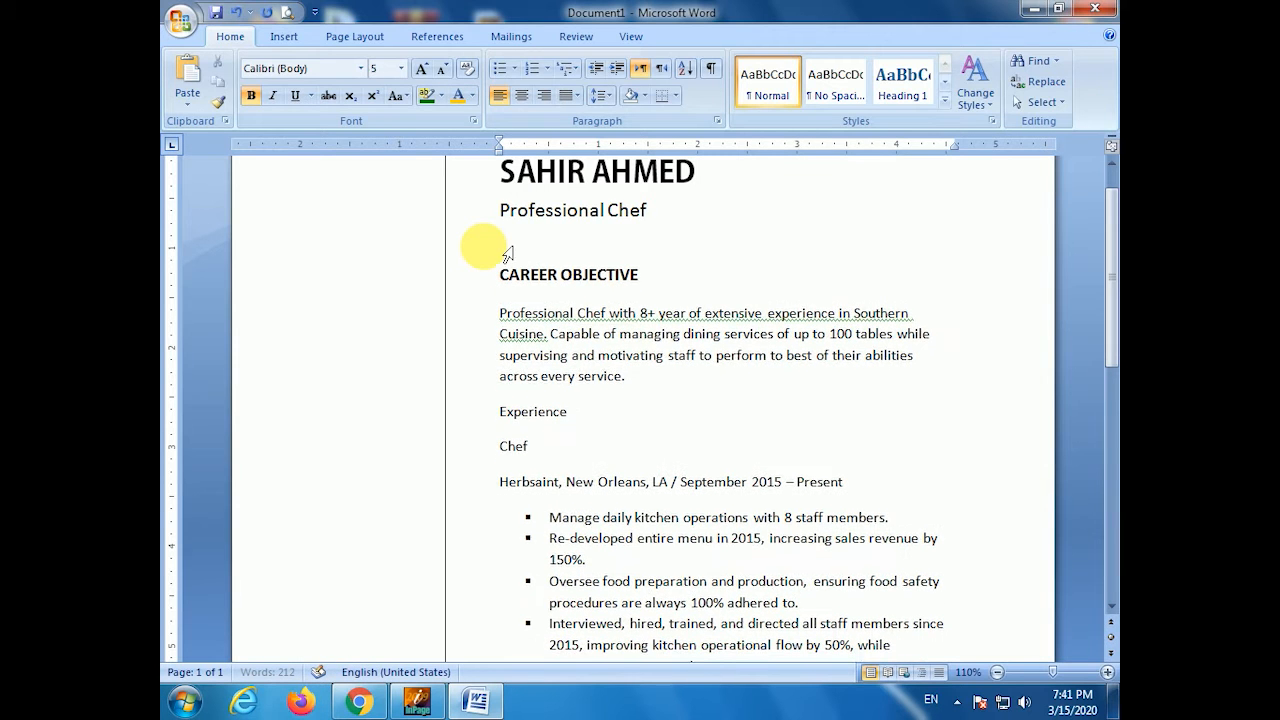
- Fully justify the career objective paragraph
{"action": "left_click_drag", "start_coordinate": [509, 311], "coordinate": [666, 380]}
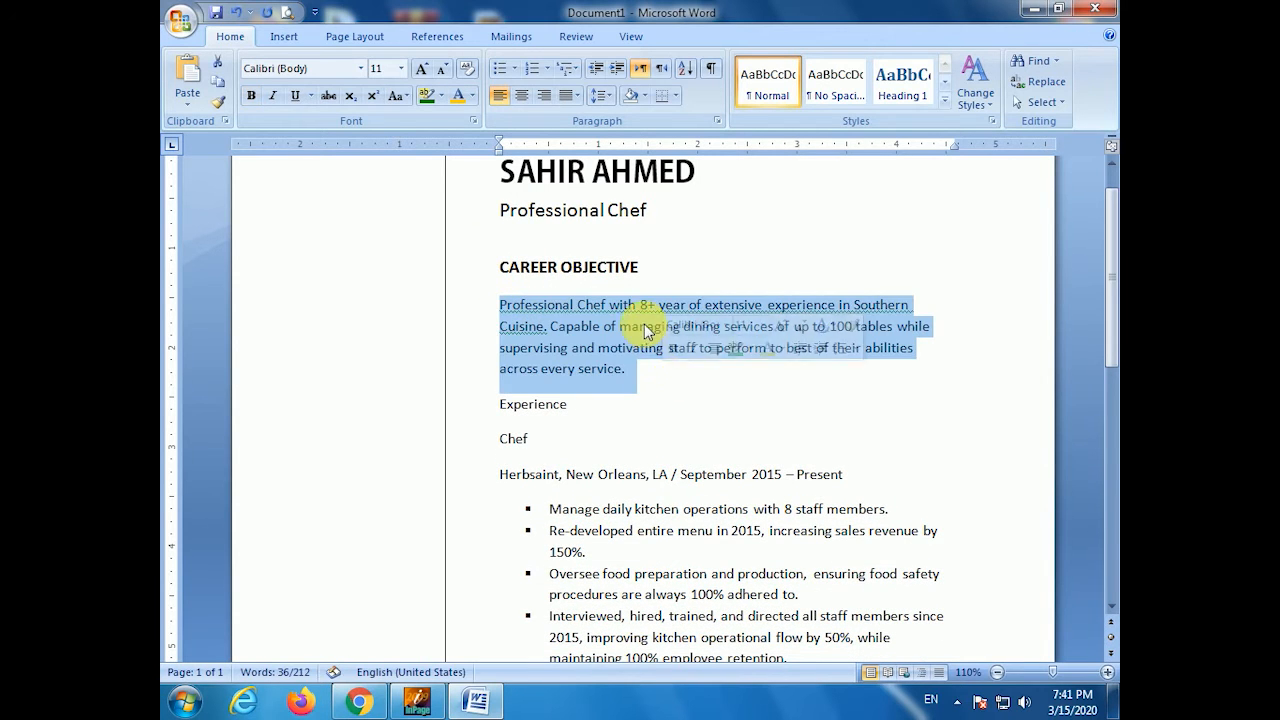
{"action": "scroll", "coordinate": [651, 330], "scroll_direction": "up", "scroll_amount": 1}
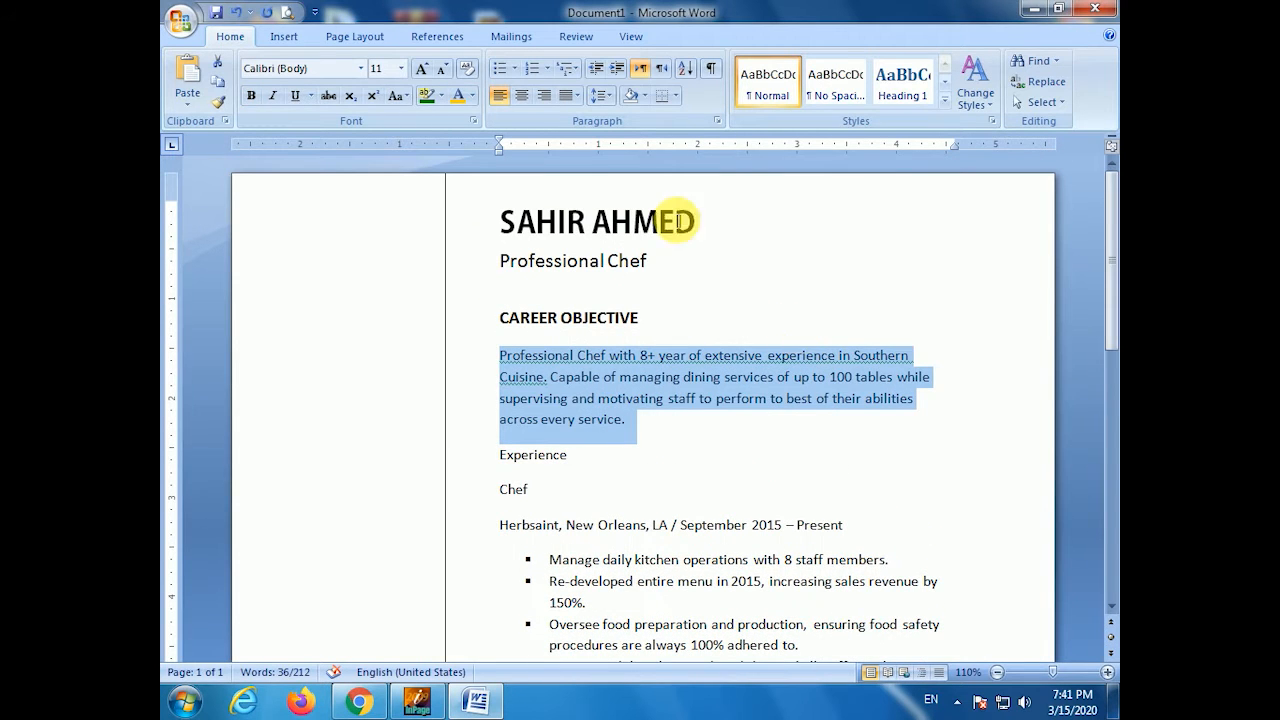
{"action": "left_click", "coordinate": [602, 96]}
{"action": "left_click", "coordinate": [604, 100]}
{"action": "left_click", "coordinate": [578, 95]}
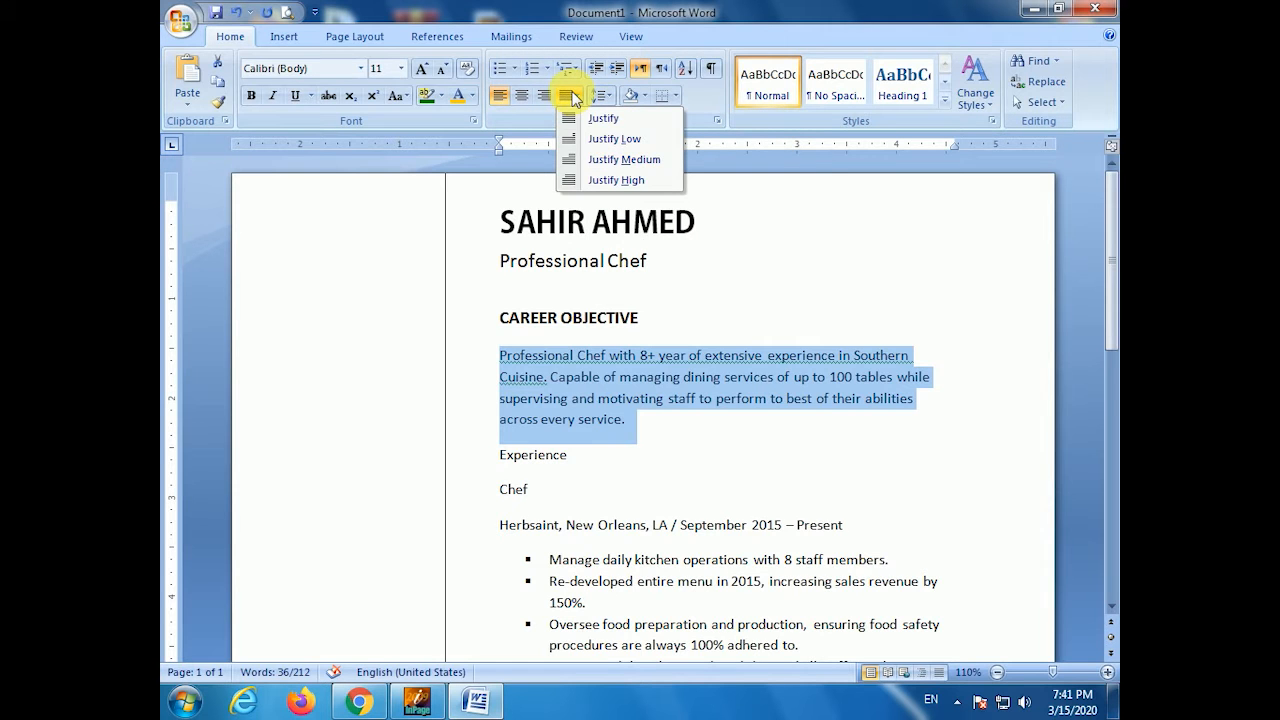
{"action": "left_click", "coordinate": [592, 121]}
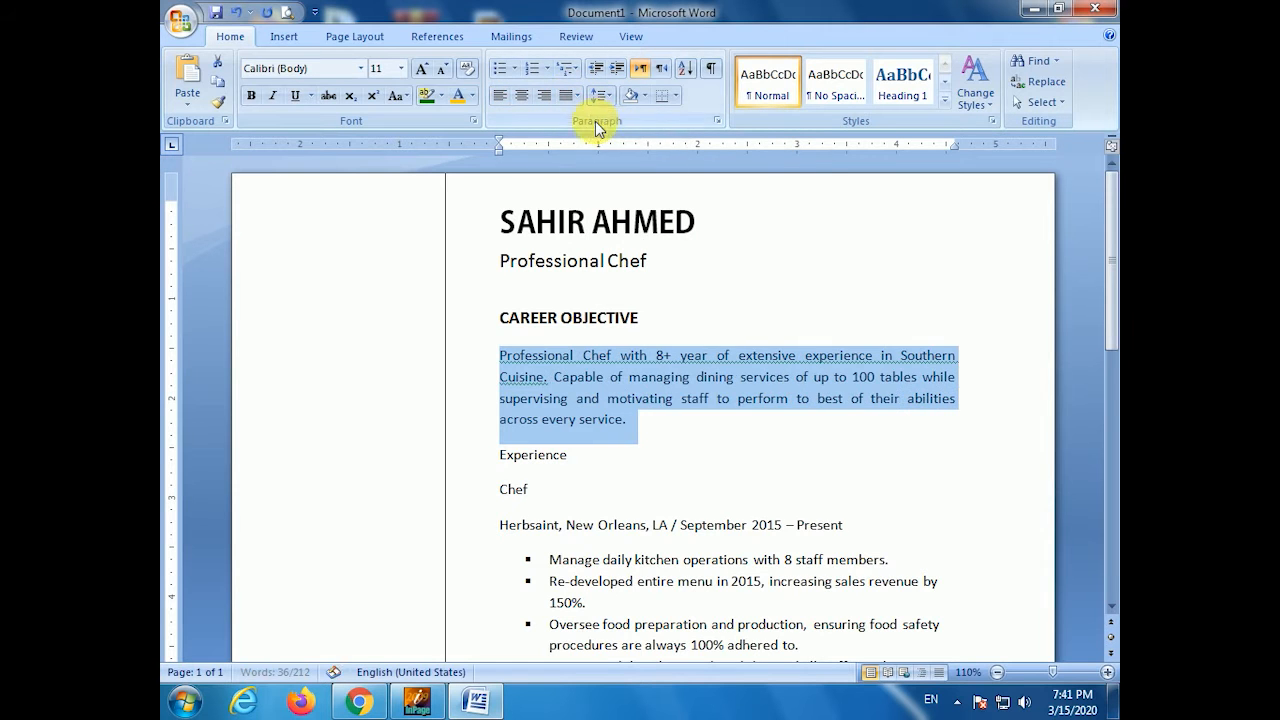
- Add a blank line before Experience and make EXPERIENCE an uppercase, bold 13 pt heading
{"action": "left_click", "coordinate": [636, 440]}
{"action": "key", "text": "Return"}
{"action": "key", "text": "shift+End"}
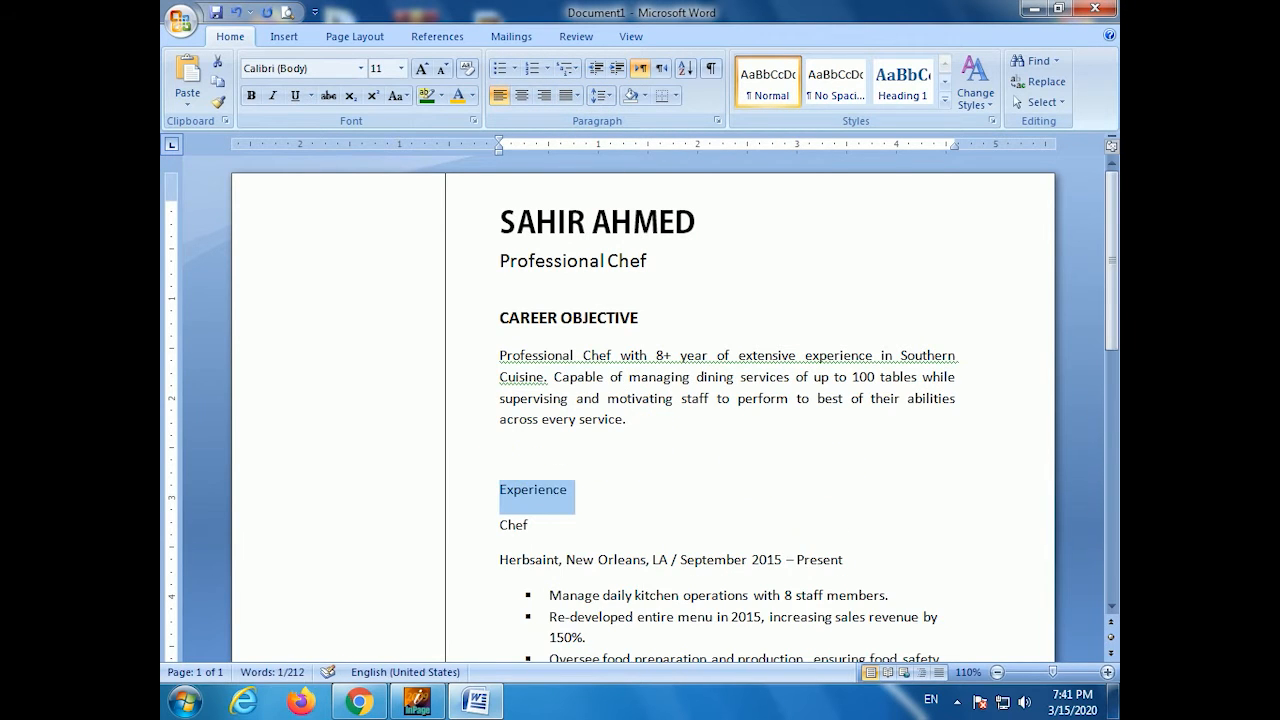
{"action": "key", "text": "ctrl+shift+a"}
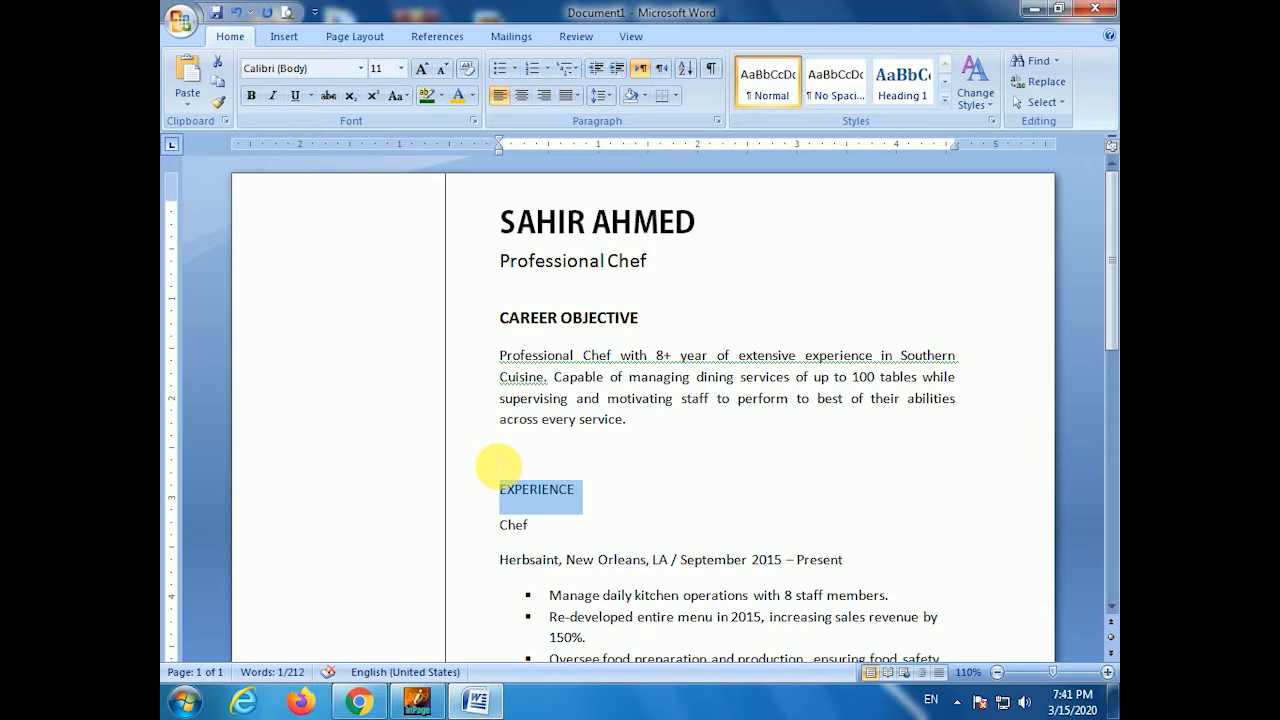
{"action": "key", "text": "Up"}
{"action": "key", "text": "Up"}
{"action": "key", "text": "Up"}
{"action": "key", "text": "Up"}
{"action": "key", "text": "Up"}
{"action": "key", "text": "Up"}
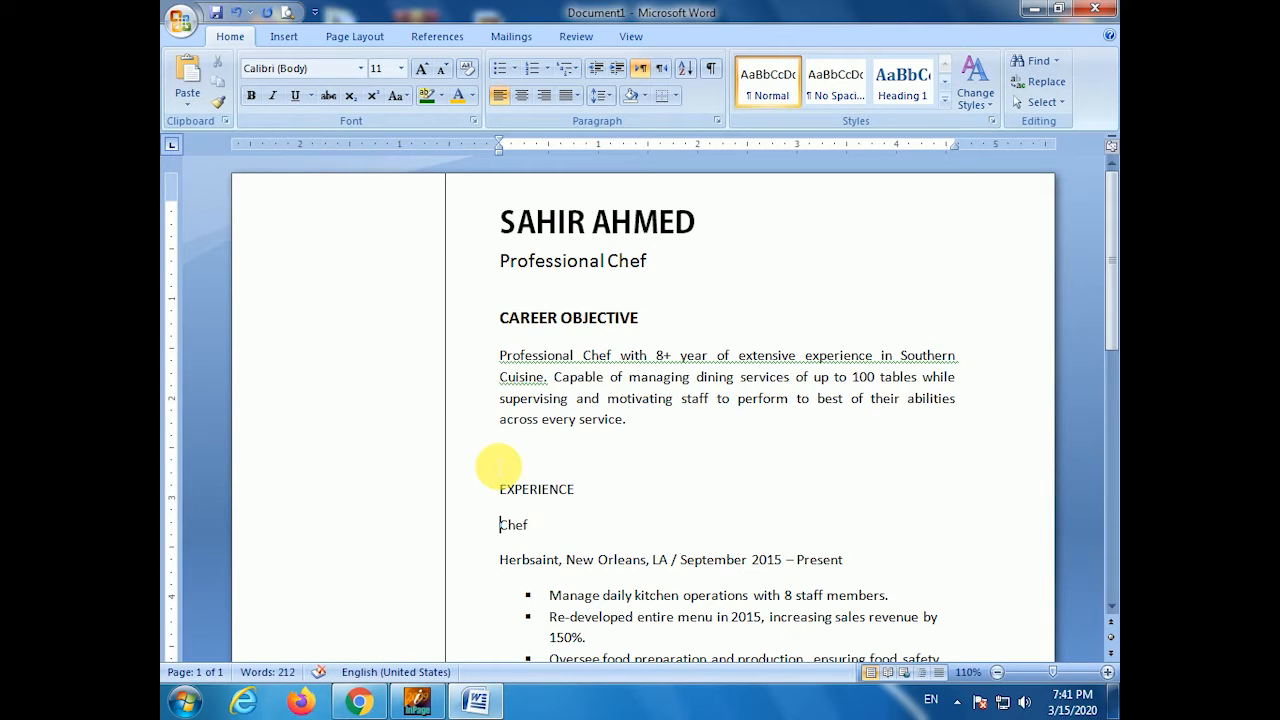
{"action": "key", "text": "shift+End"}
{"action": "key", "text": "ctrl+bracketright"}
{"action": "key", "text": "ctrl+bracketright"}
{"action": "key", "text": "ctrl+b"}
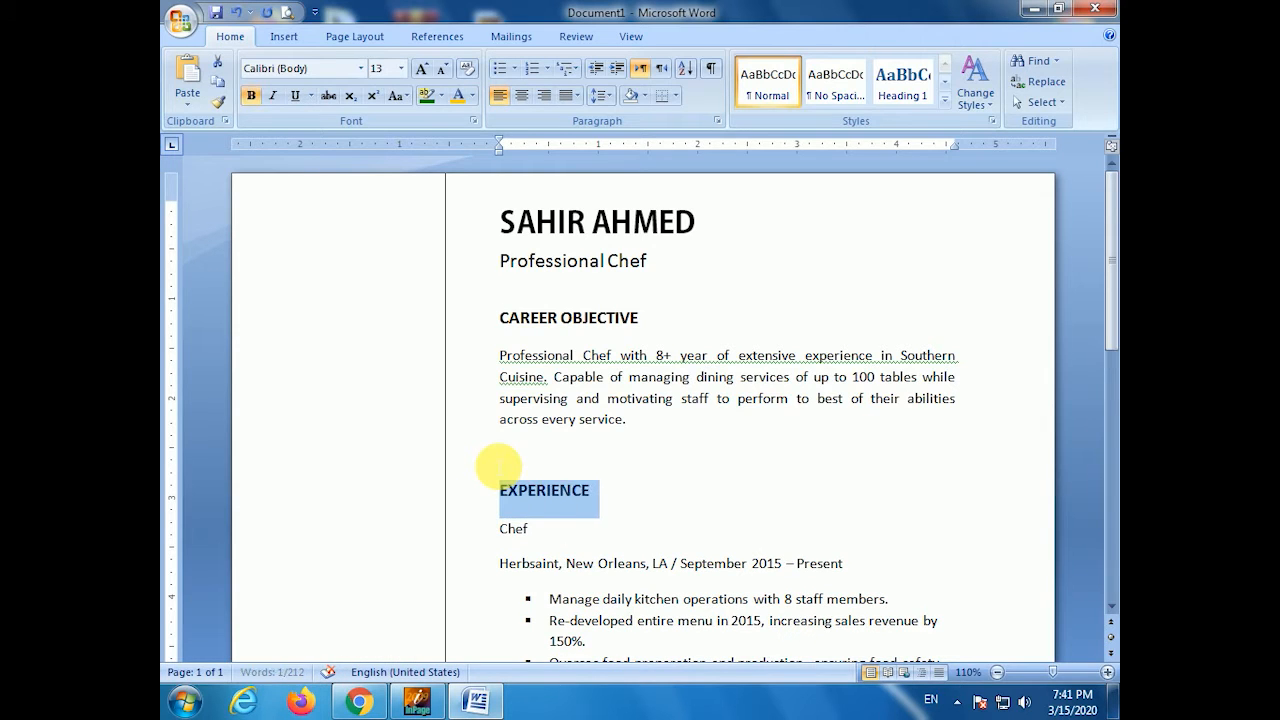
- Make CHEF uppercase, bold and 12 pt, and italicize the Herbsaint employer line
{"action": "left_click_drag", "start_coordinate": [560, 529], "coordinate": [503, 543]}
{"action": "key", "text": "ctrl+shift+a"}
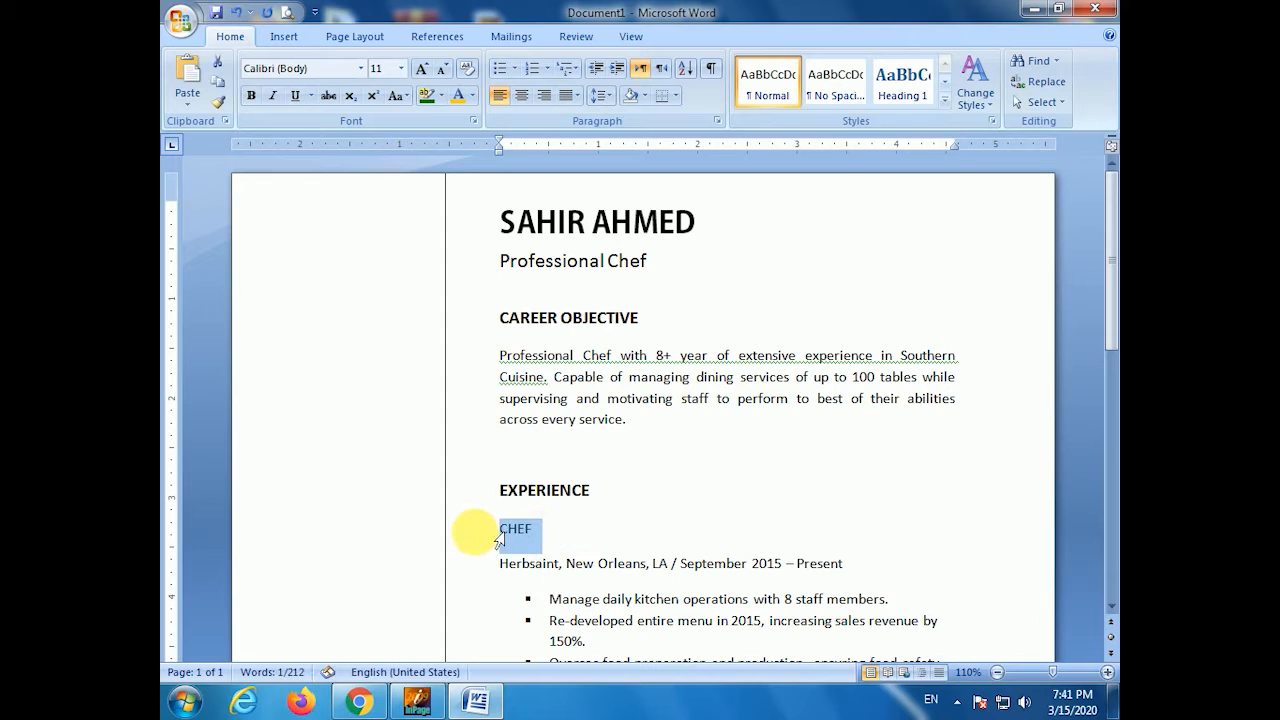
{"action": "key", "text": "ctrl+b"}
{"action": "key", "text": "ctrl+bracketright"}
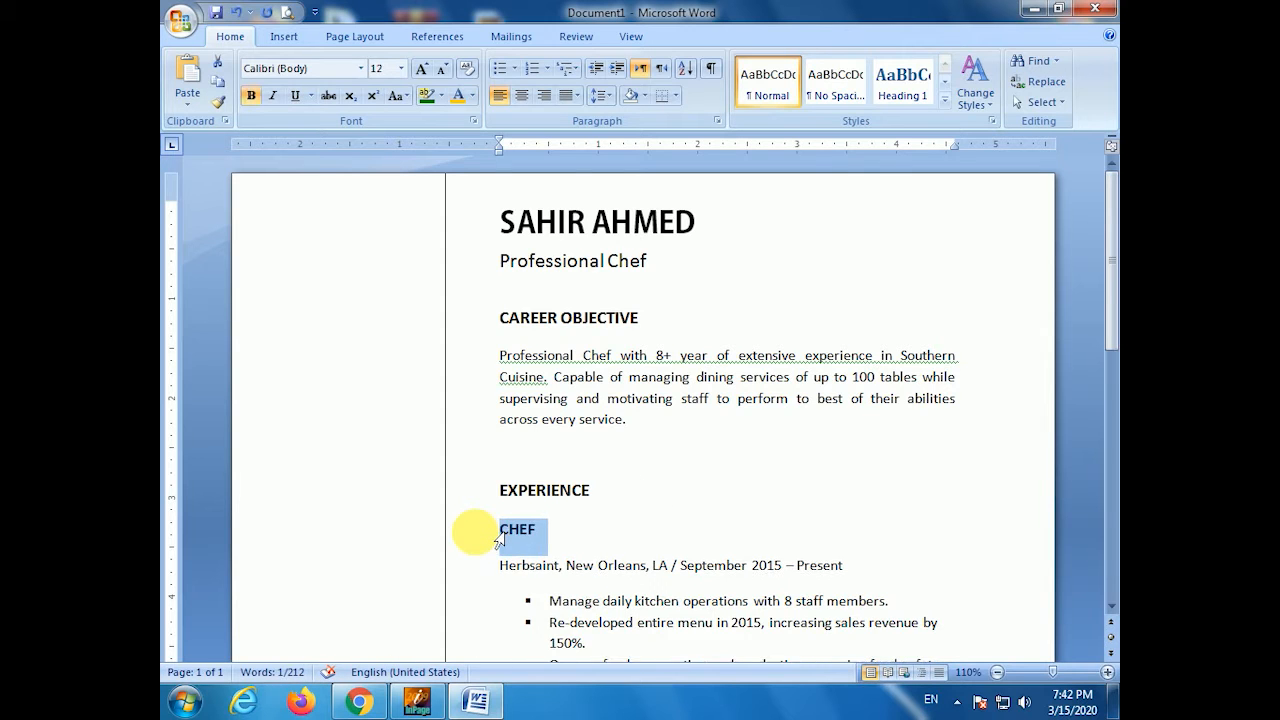
{"action": "key", "text": "Down"}
{"action": "key", "text": "shift+End"}
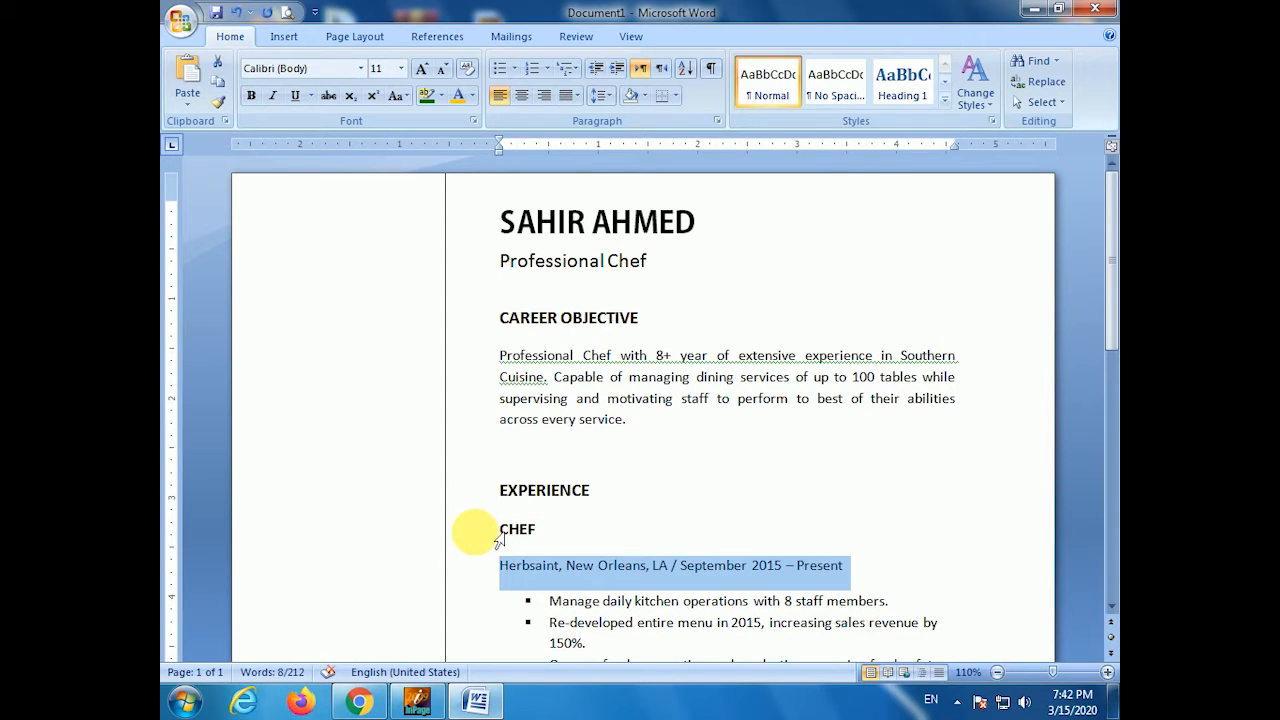
{"action": "left_click", "coordinate": [272, 95]}
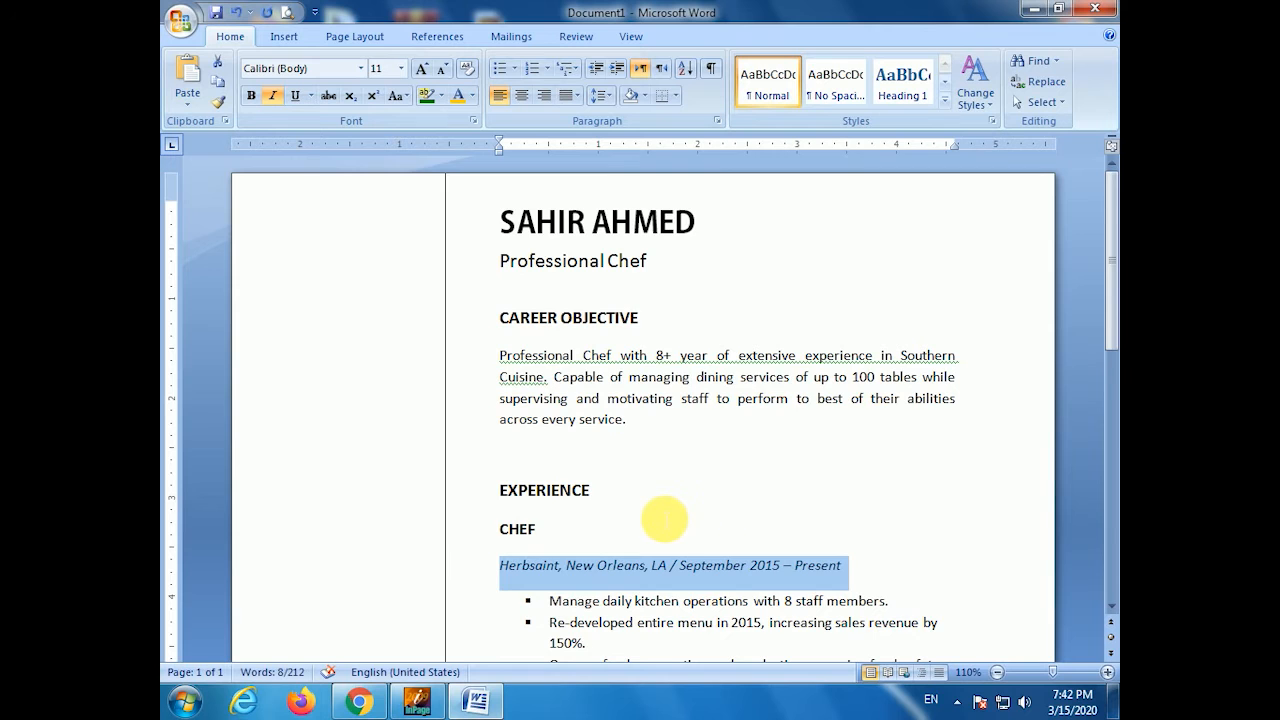
- Fully justify the Chef bullet points
{"action": "scroll", "coordinate": [657, 521], "scroll_direction": "down", "scroll_amount": 2}
{"action": "scroll", "coordinate": [657, 521], "scroll_direction": "down", "scroll_amount": 3}
{"action": "left_click_drag", "start_coordinate": [549, 347], "coordinate": [723, 583]}
{"action": "left_click", "coordinate": [577, 96]}
{"action": "left_click", "coordinate": [592, 118]}
{"action": "left_click", "coordinate": [575, 380]}
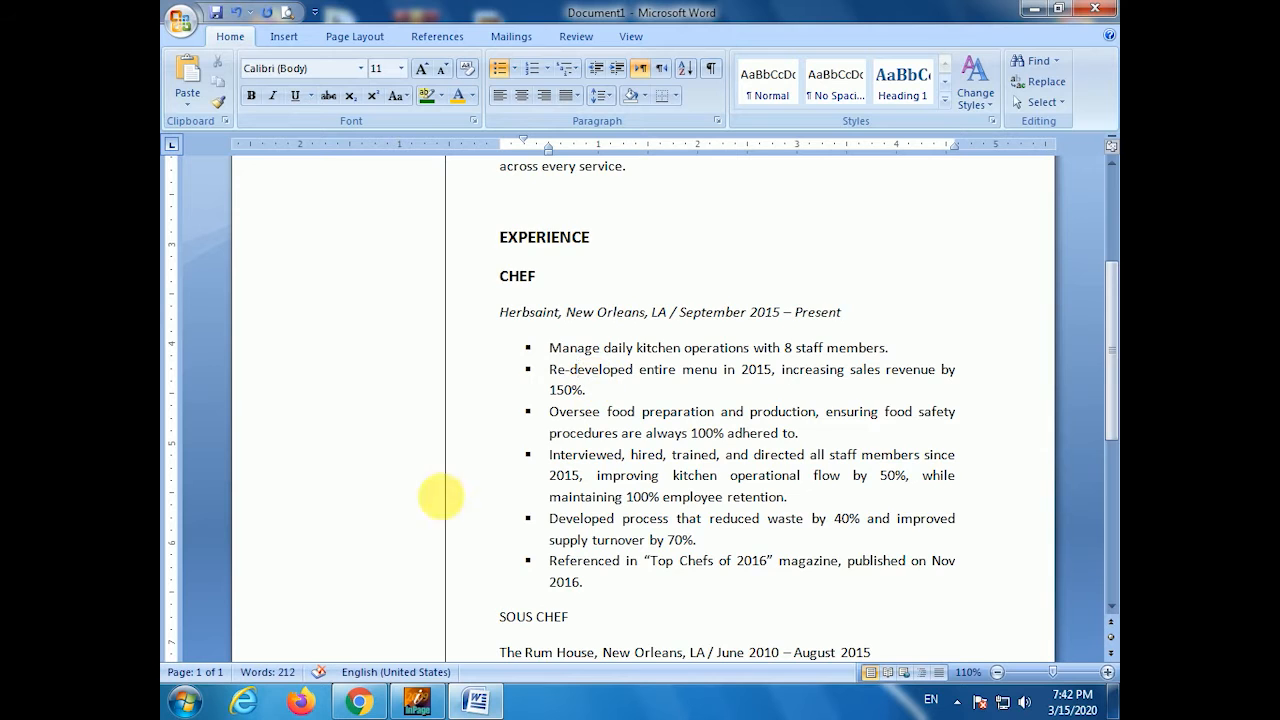
- Make SOUS CHEF bold at 13 pt and italicize The Rum House workplace line
{"action": "scroll", "coordinate": [523, 380], "scroll_direction": "down", "scroll_amount": 2}
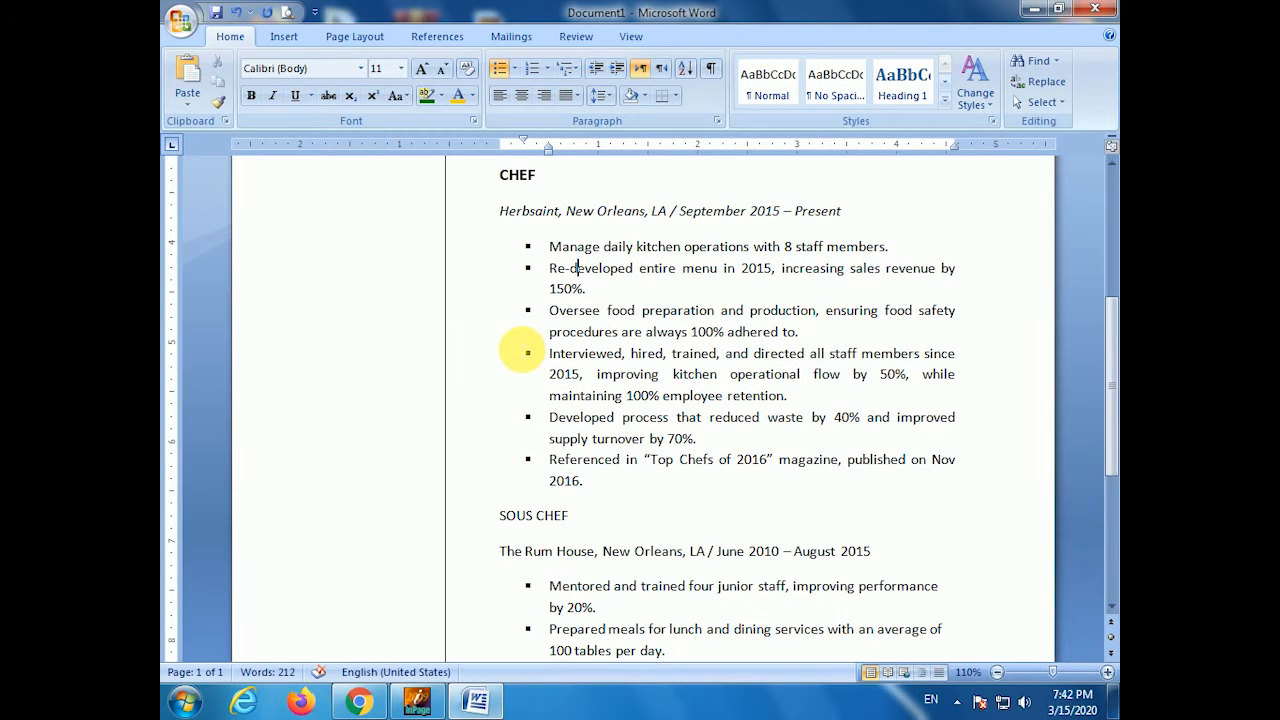
{"action": "scroll", "coordinate": [521, 348], "scroll_direction": "down", "scroll_amount": 4}
{"action": "left_click_drag", "start_coordinate": [572, 263], "coordinate": [500, 267]}
{"action": "key", "text": "ctrl+bracketright"}
{"action": "key", "text": "ctrl+bracketright"}
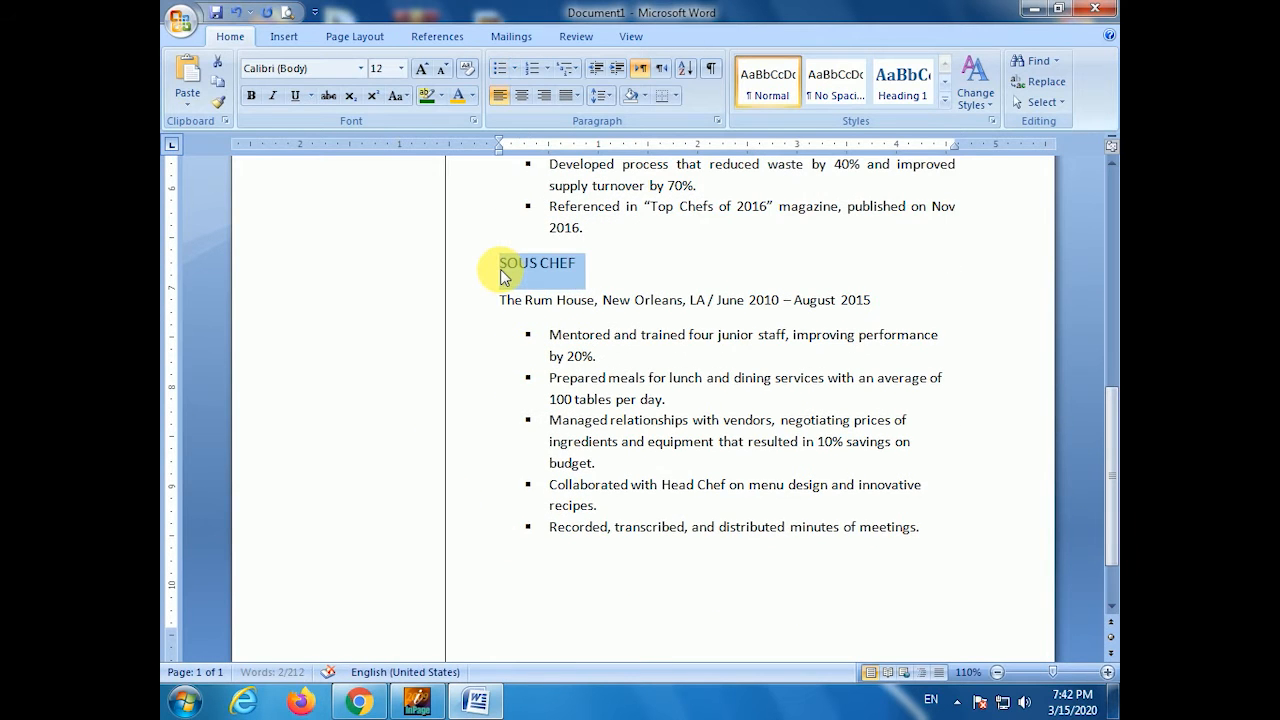
{"action": "key", "text": "ctrl+b"}
{"action": "left_click", "coordinate": [648, 268]}
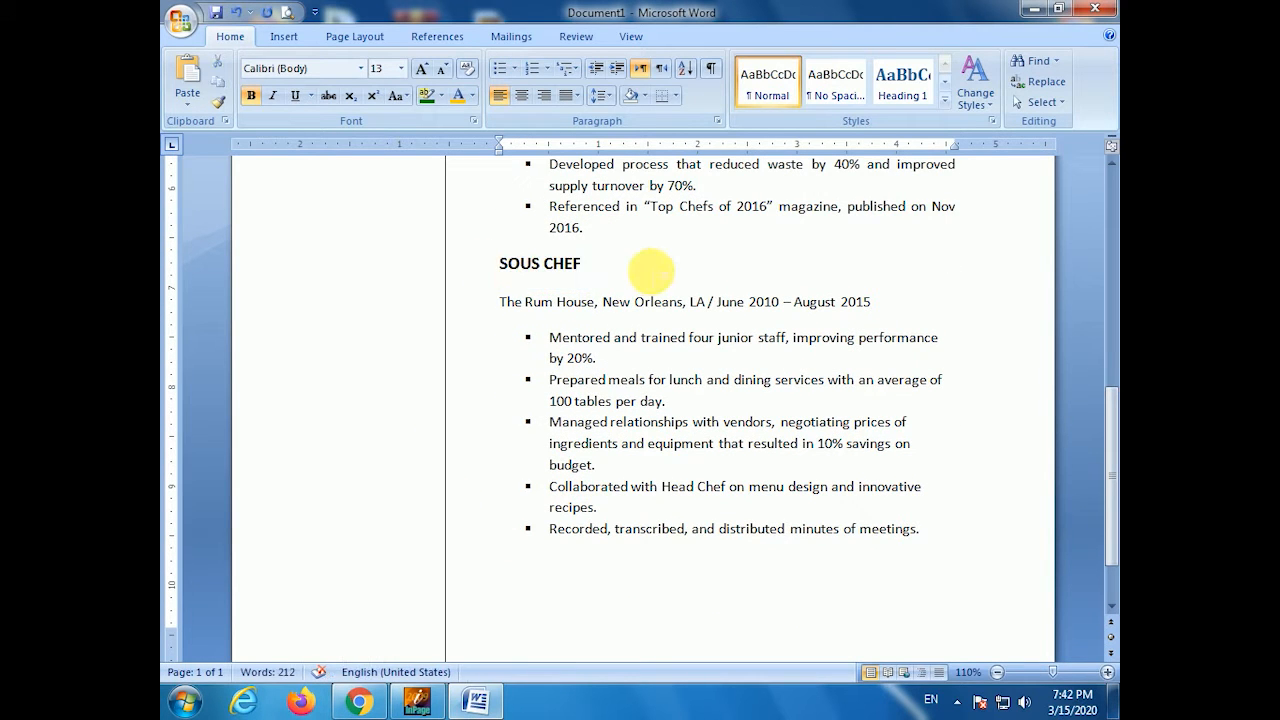
{"action": "left_click_drag", "start_coordinate": [500, 302], "coordinate": [1011, 309]}
{"action": "key", "text": "ctrl+i"}
{"action": "left_click", "coordinate": [888, 419]}
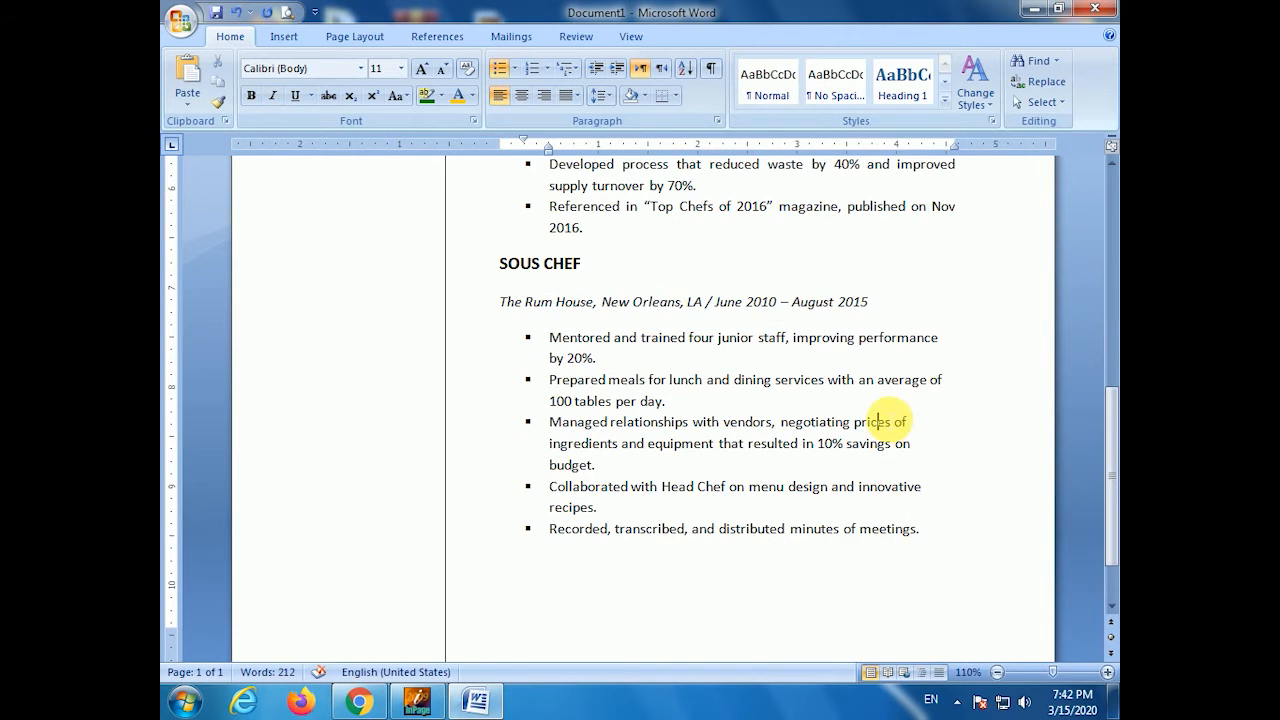
- Replace the blank line above EXPERIENCE with a size-1 spacer line
{"action": "scroll", "coordinate": [768, 405], "scroll_direction": "down", "scroll_amount": 2}
{"action": "scroll", "coordinate": [706, 509], "scroll_direction": "up", "scroll_amount": 12}
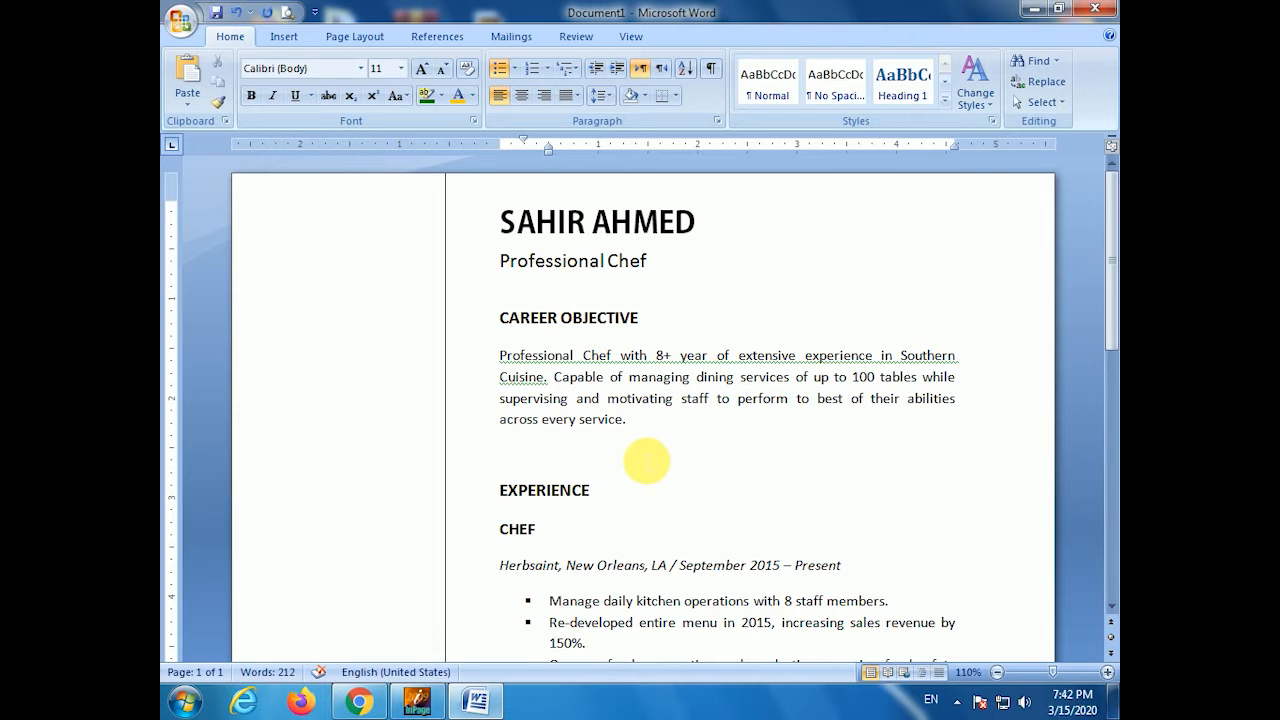
{"action": "scroll", "coordinate": [646, 461], "scroll_direction": "down", "scroll_amount": 12}
{"action": "scroll", "coordinate": [643, 455], "scroll_direction": "up", "scroll_amount": 12}
{"action": "left_click", "coordinate": [603, 459]}
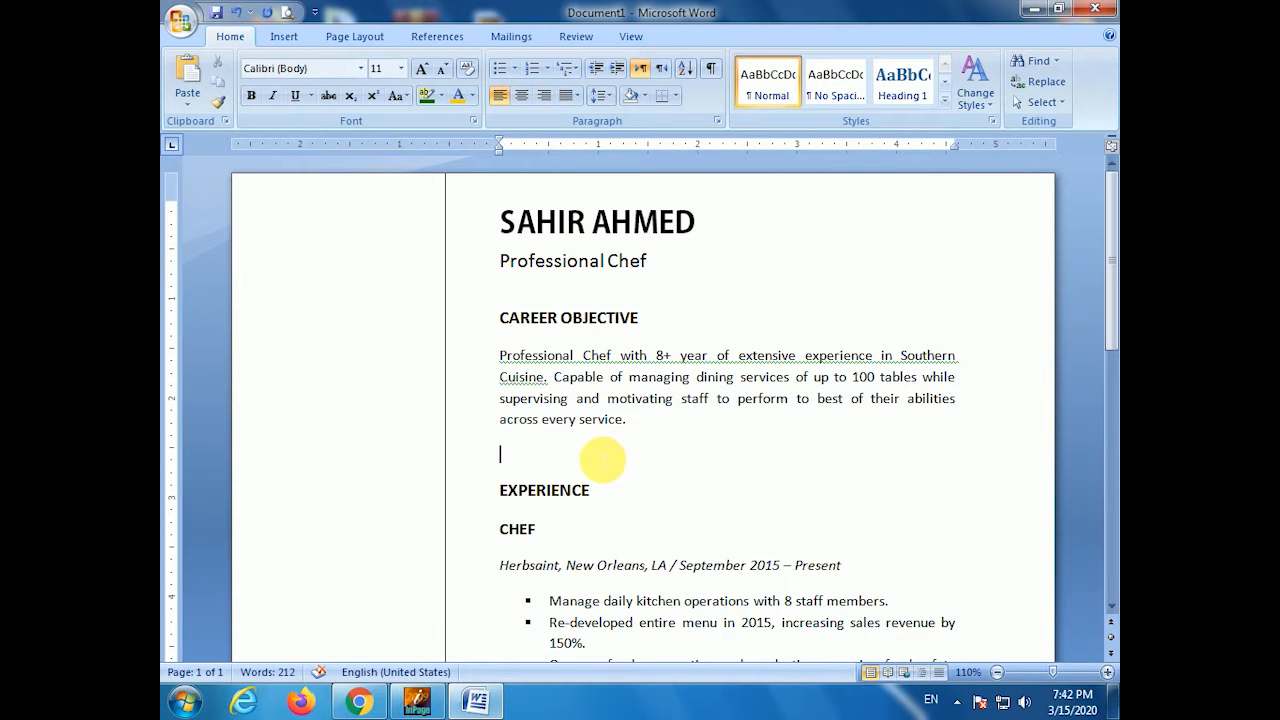
{"action": "key", "text": "Delete"}
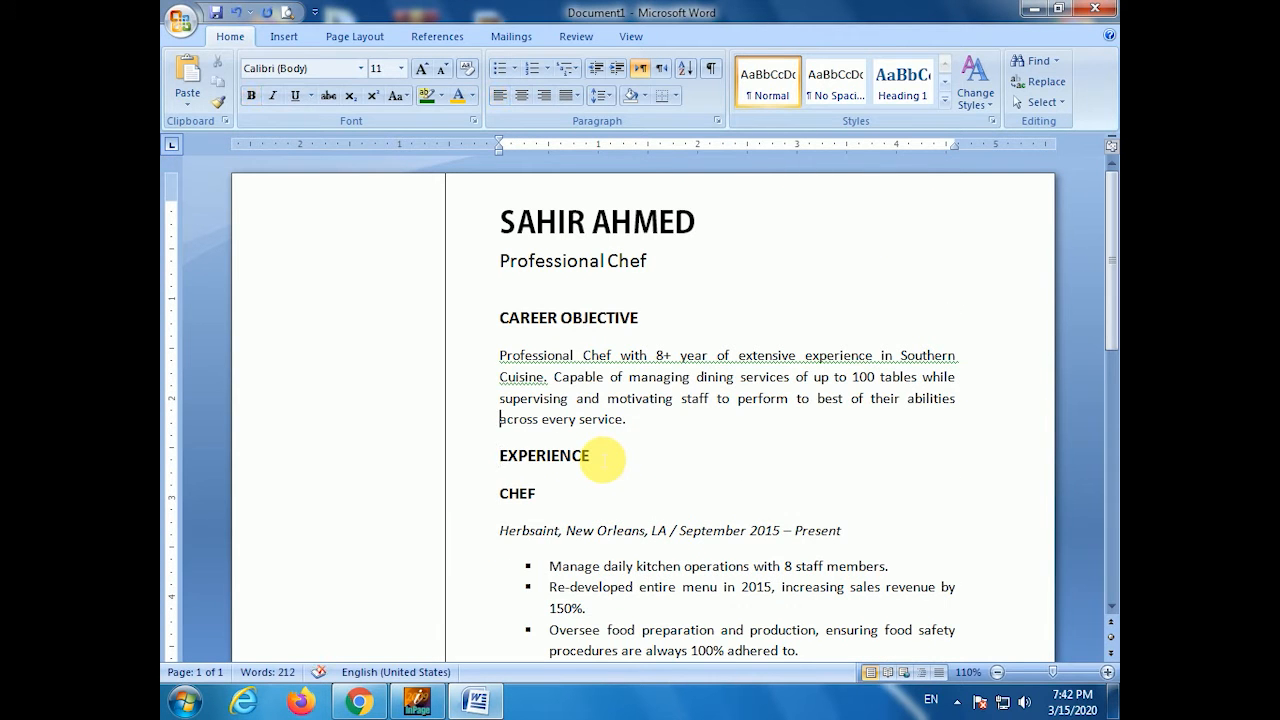
{"action": "key", "text": "End"}
{"action": "key", "text": "Return"}
{"action": "key", "text": "ctrl+bracketleft"}
{"action": "key", "text": "ctrl+bracketleft"}
{"action": "key", "text": "ctrl+bracketleft"}
{"action": "key", "text": "ctrl+bracketleft"}
{"action": "key", "text": "ctrl+bracketleft"}
{"action": "key", "text": "ctrl+bracketleft"}
{"action": "key", "text": "ctrl+bracketleft"}
{"action": "key", "text": "ctrl+bracketleft"}
{"action": "key", "text": "ctrl+bracketleft"}
{"action": "key", "text": "ctrl+bracketleft"}
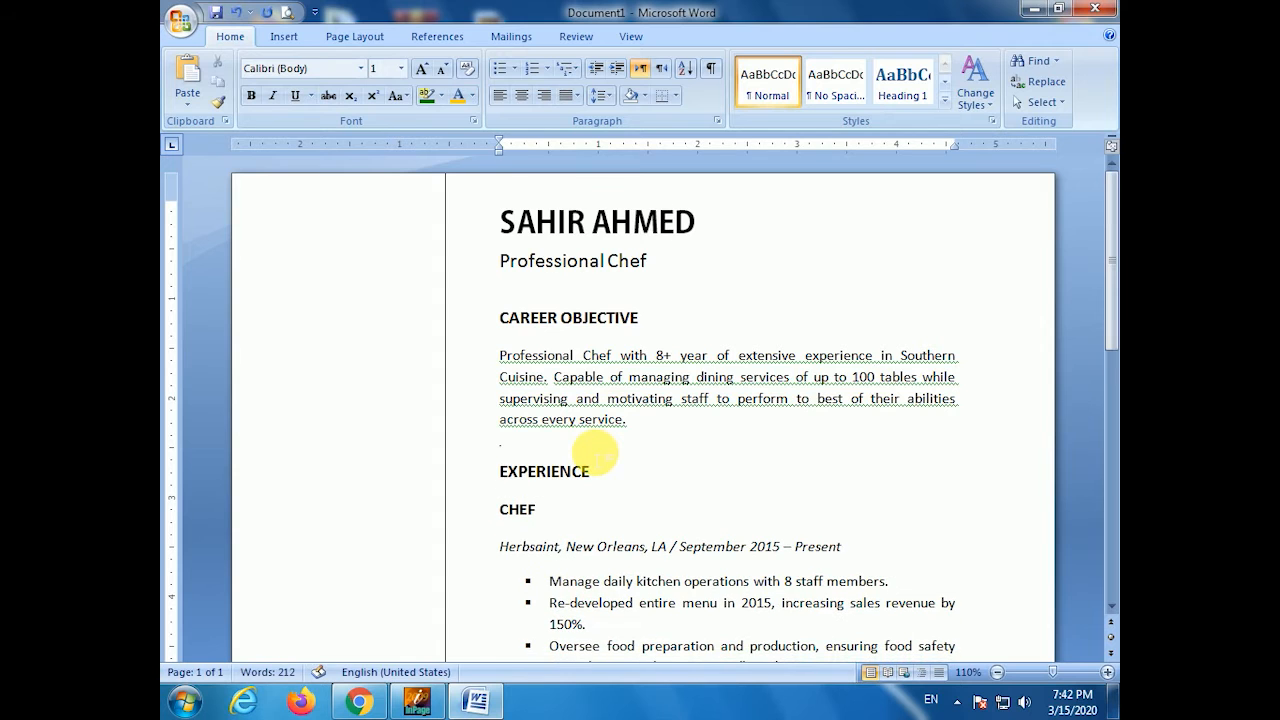
- Insert an unbulleted size-6 spacer line after the 2016 bullet
{"action": "scroll", "coordinate": [597, 455], "scroll_direction": "down", "scroll_amount": 8}
{"action": "left_click", "coordinate": [603, 362]}
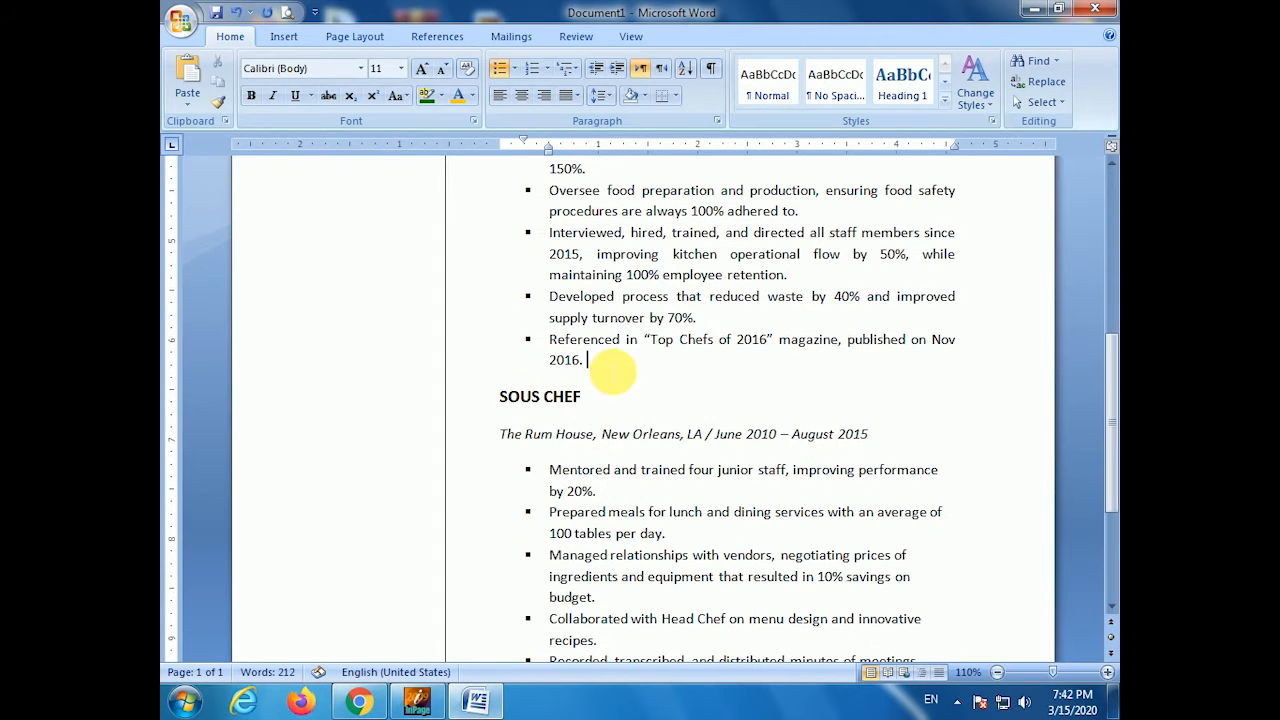
{"action": "key", "text": "Return"}
{"action": "key", "text": "BackSpace"}
{"action": "key", "text": "ctrl+bracketleft"}
{"action": "key", "text": "ctrl+bracketleft"}
{"action": "key", "text": "ctrl+bracketleft"}
{"action": "key", "text": "ctrl+bracketleft"}
{"action": "key", "text": "ctrl+bracketleft"}
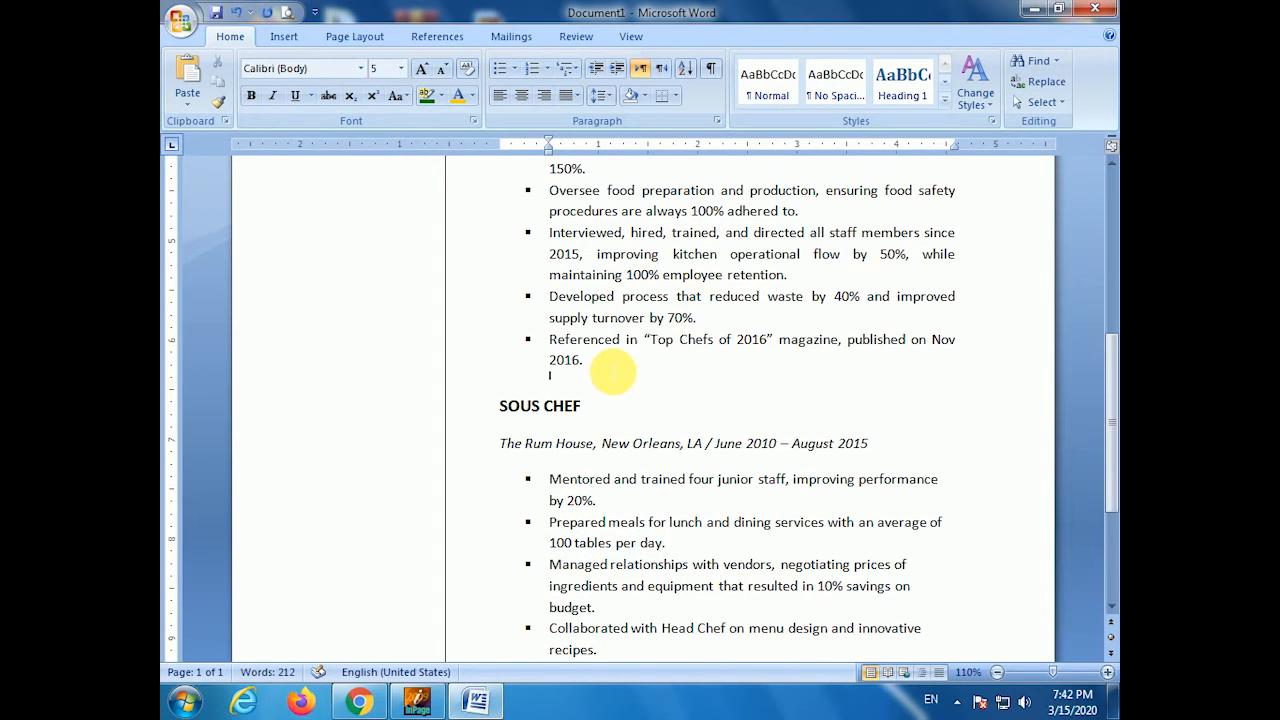
- Justify the five SOUS CHEF bullet points
{"action": "scroll", "coordinate": [737, 391], "scroll_direction": "down", "scroll_amount": 3}
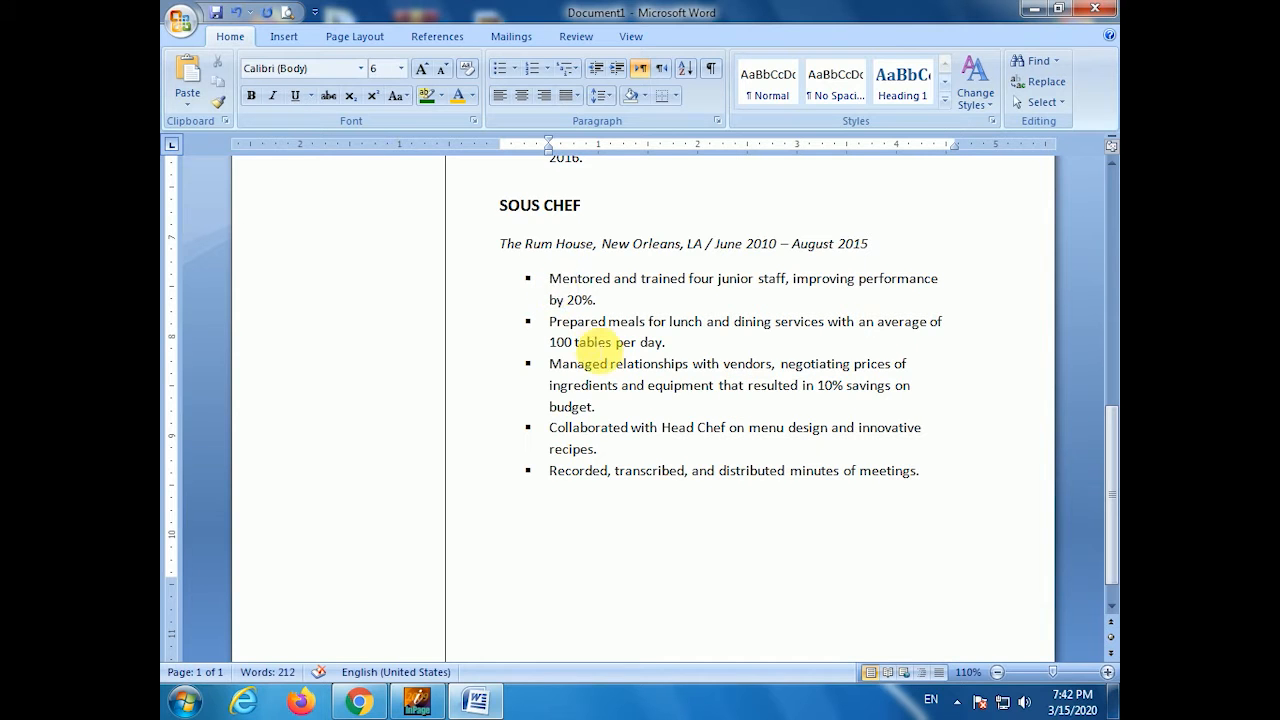
{"action": "left_click_drag", "start_coordinate": [550, 279], "coordinate": [974, 491]}
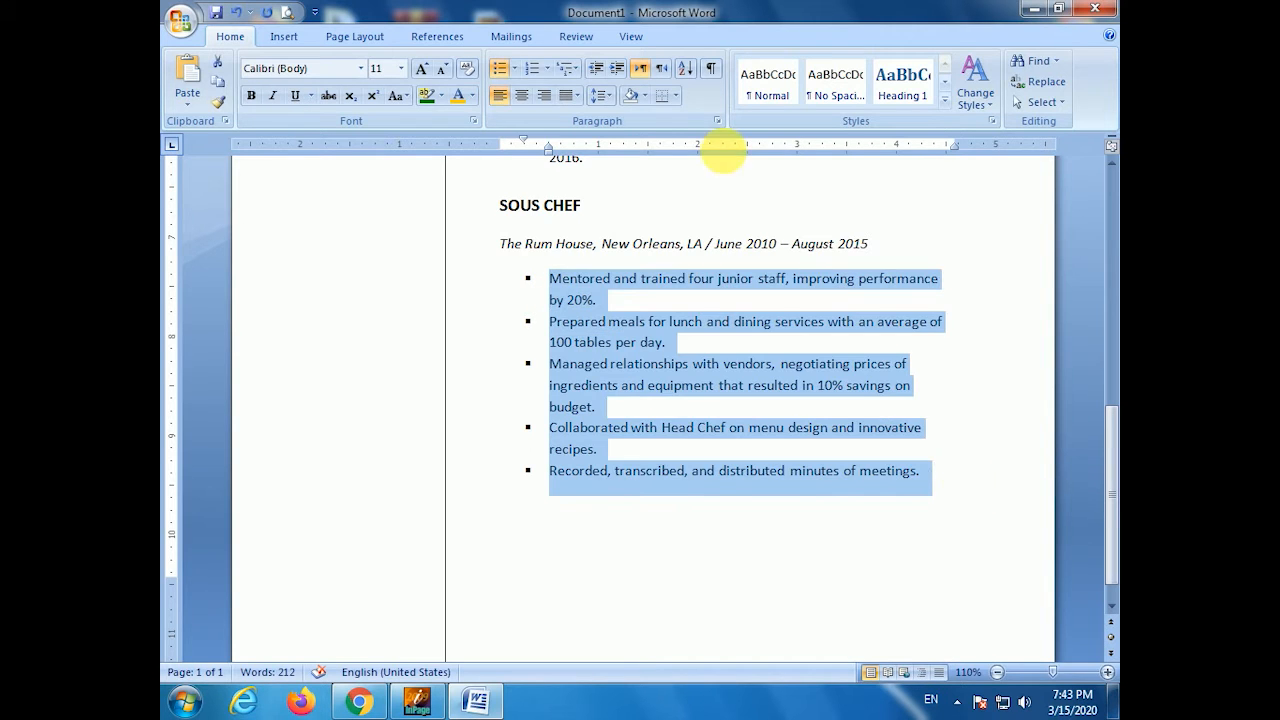
{"action": "left_click", "coordinate": [576, 97]}
{"action": "left_click", "coordinate": [580, 120]}
{"action": "left_click", "coordinate": [537, 486]}
{"action": "scroll", "coordinate": [537, 486], "scroll_direction": "up", "scroll_amount": 12}
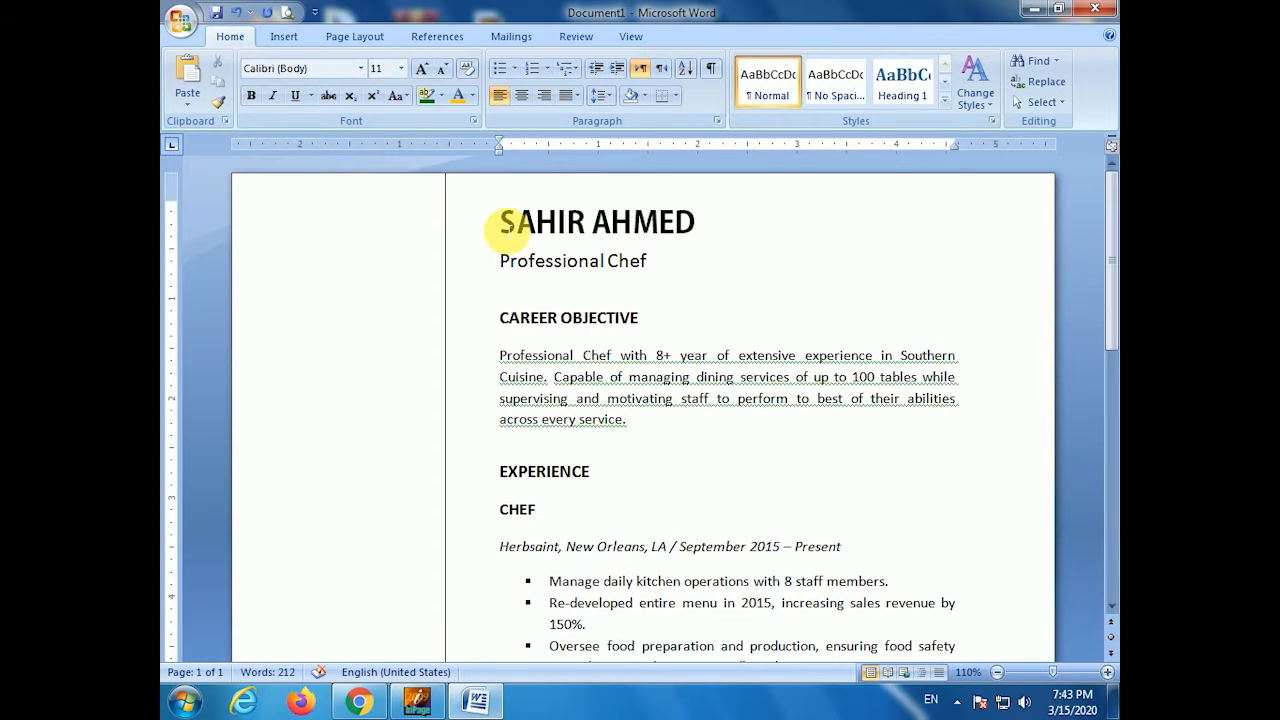
- Add text to the left sidebar shape, starting with a 'Contact Us' heading
{"action": "left_click", "coordinate": [503, 224]}
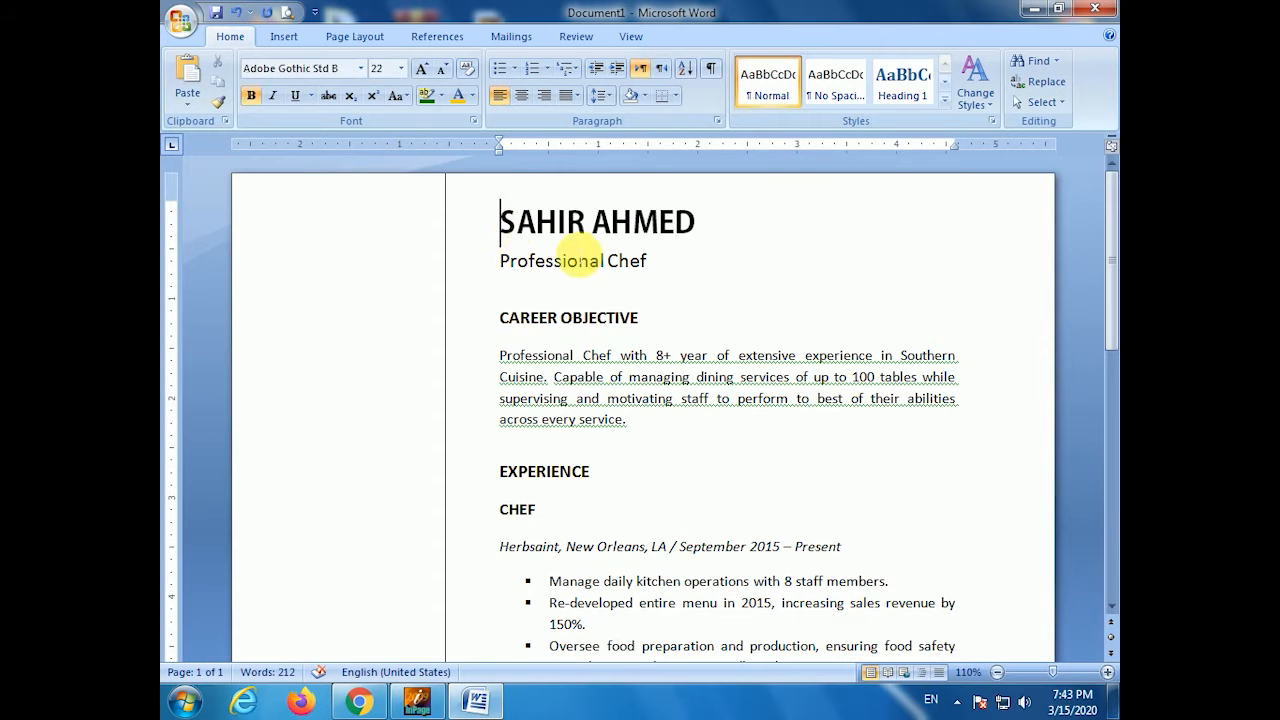
{"action": "left_click", "coordinate": [367, 245]}
{"action": "right_click", "coordinate": [367, 245]}
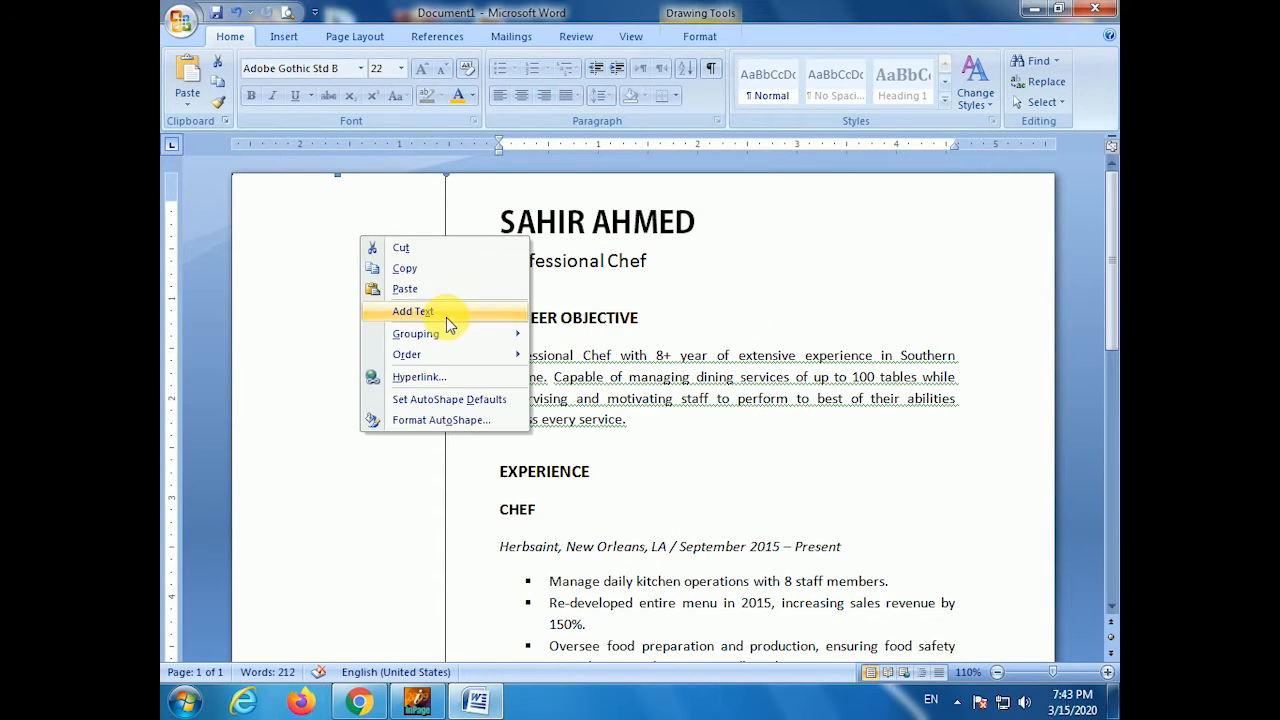
{"action": "left_click", "coordinate": [443, 314]}
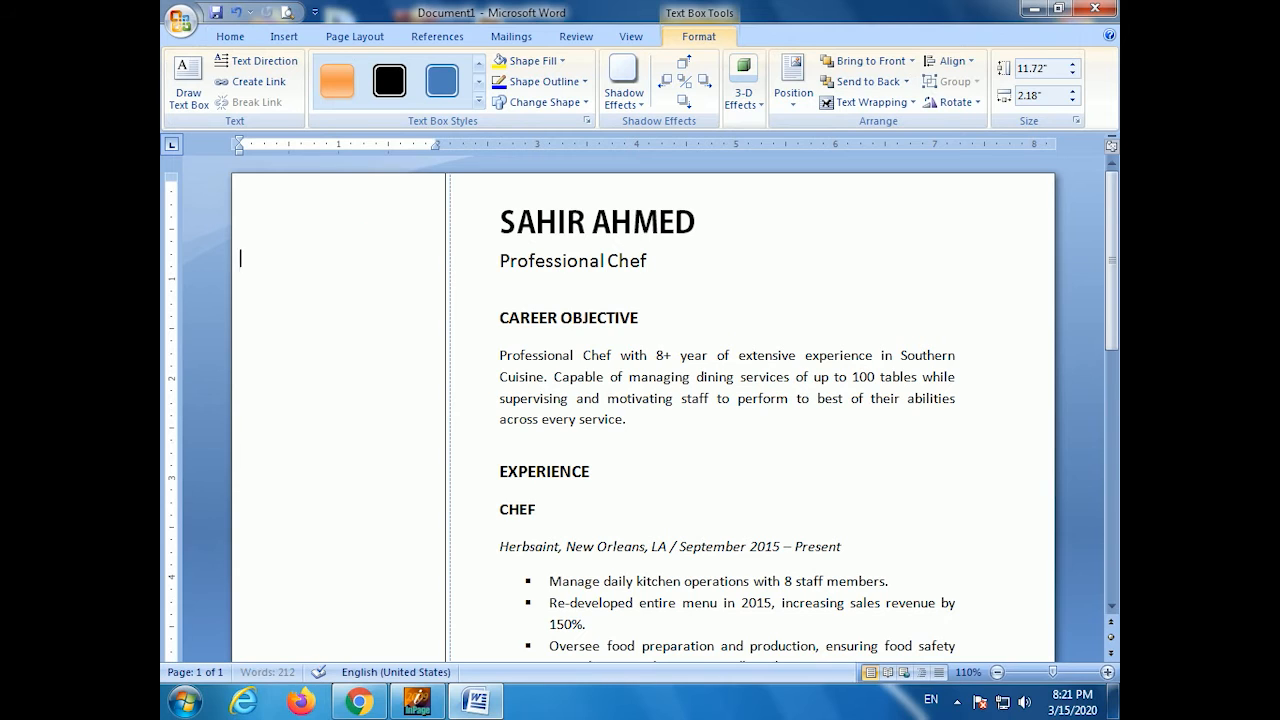
{"action": "key", "text": "Return"}
{"action": "key", "text": "Return"}
{"action": "key", "text": "Return"}
{"action": "key", "text": "Return"}
{"action": "key", "text": "Return"}
{"action": "type", "text": "Conta"}
{"action": "type", "text": "ct Us"}
{"action": "key", "text": "Return"}
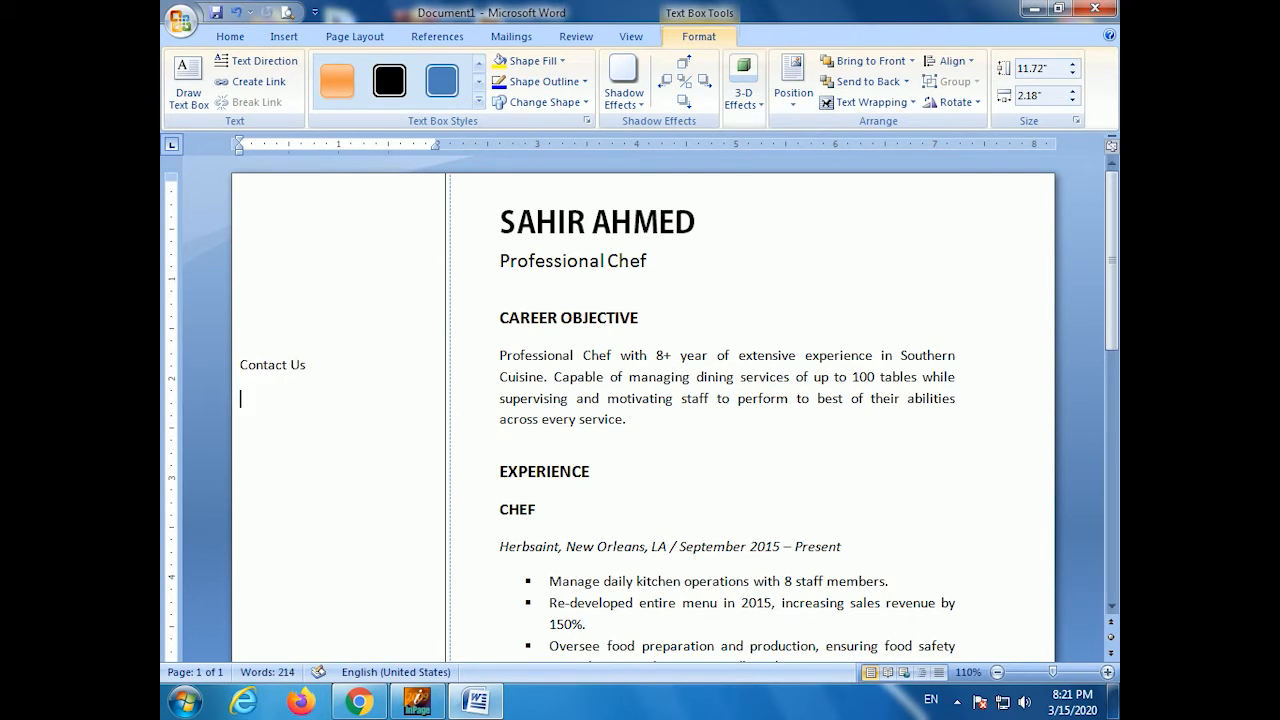
- Type a placeholder e-mail as plain text, a phone number and a street address on separate lines
{"action": "type", "text": "youremail@gmail.com"}
{"action": "key", "text": "Return"}
{"action": "key", "text": "ctrl+z"}
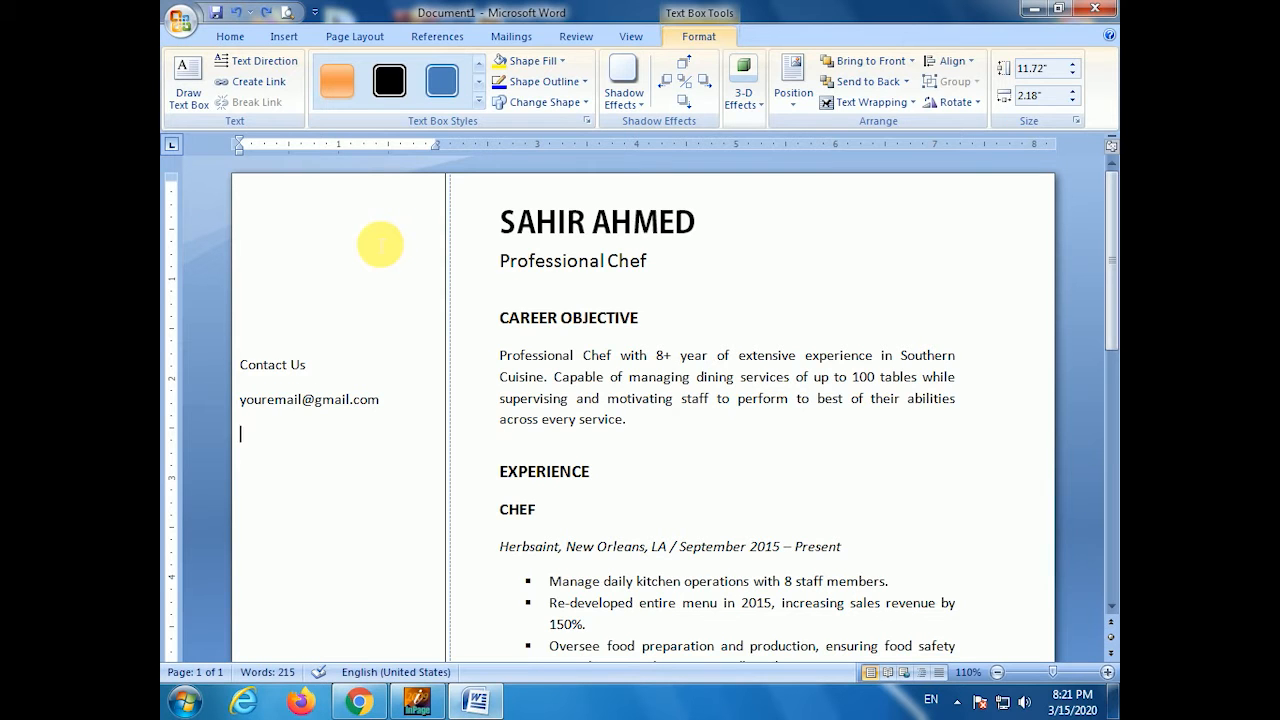
{"action": "type", "text": "895 555 555"}
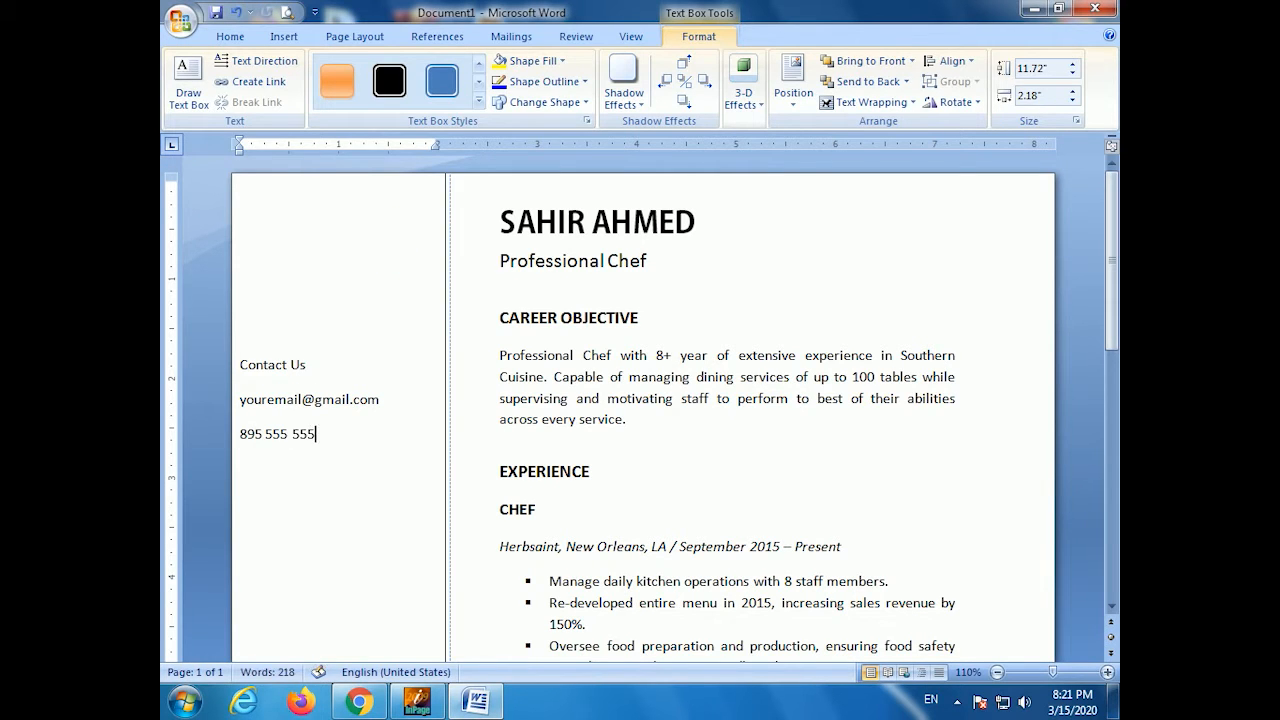
{"action": "key", "text": "Return"}
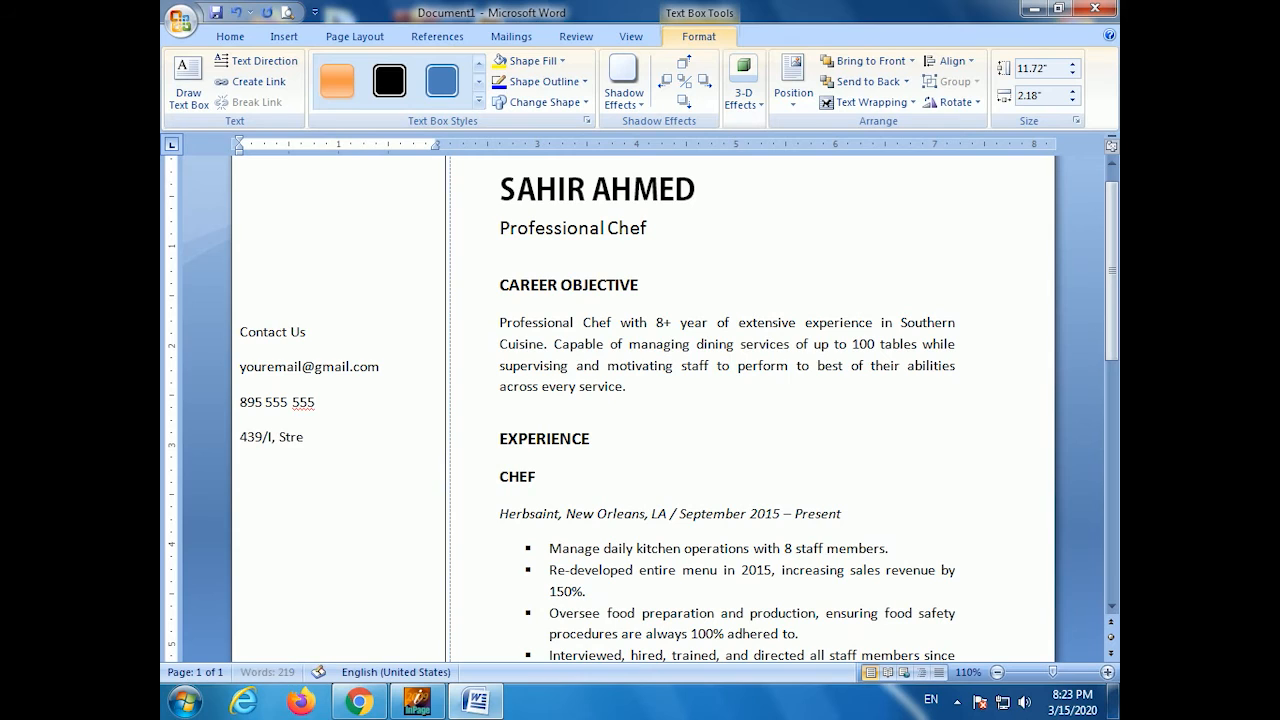
- Add a Facebook profile URL on its own line
{"action": "key", "text": "Return"}
{"action": "type", "text": "https://facebook.com"}
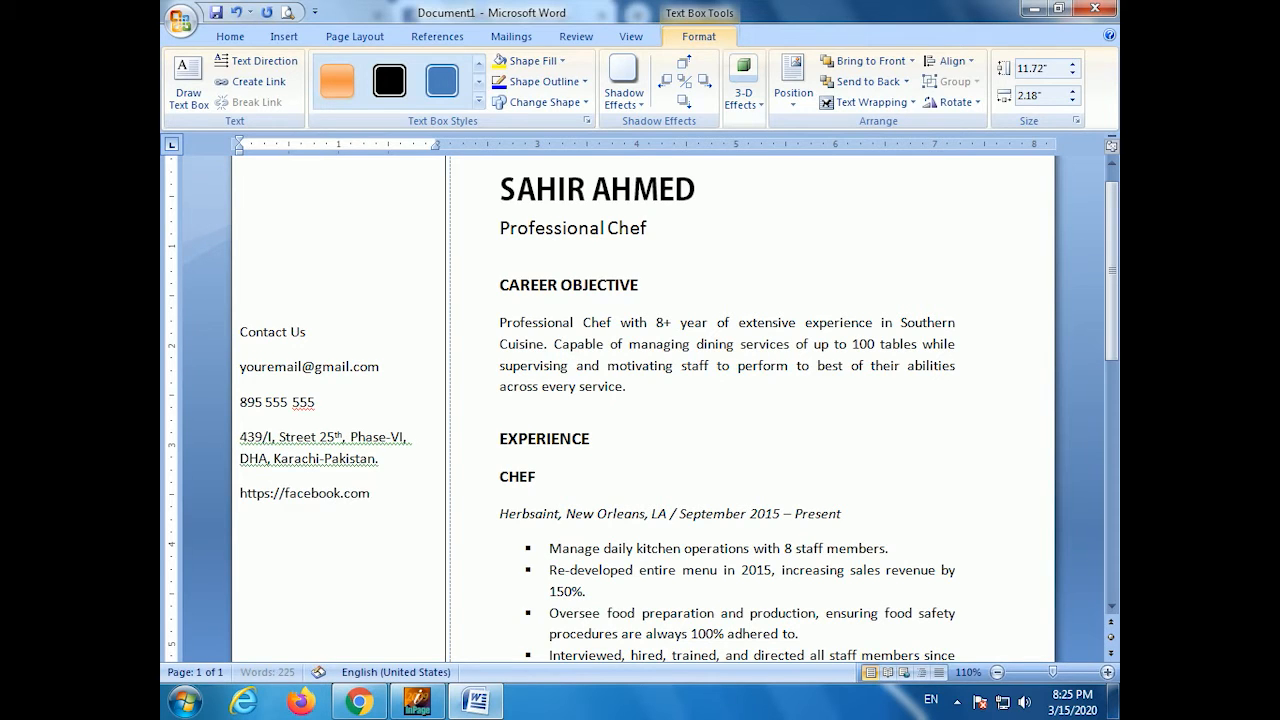
{"action": "type", "text": "/xyz"}
{"action": "key", "text": "Return"}
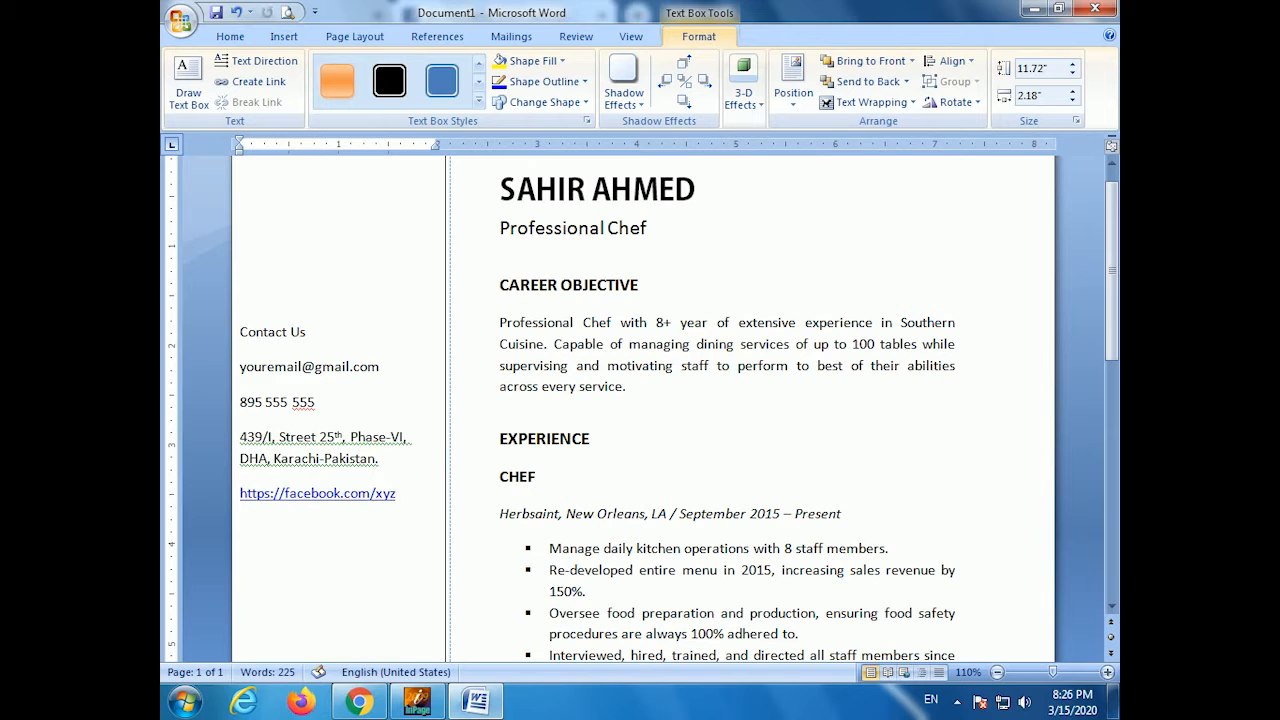
{"action": "key", "text": "BackSpace"}
{"action": "key", "text": "BackSpace"}
{"action": "key", "text": "BackSpace"}
{"action": "key", "text": "Return"}
- Add a 'skills' heading and turn the Facebook link into plain text
{"action": "type", "text": "skills"}
{"action": "left_click", "coordinate": [396, 493]}
{"action": "key", "text": "BackSpace"}
{"action": "key", "text": "Page_Down"}
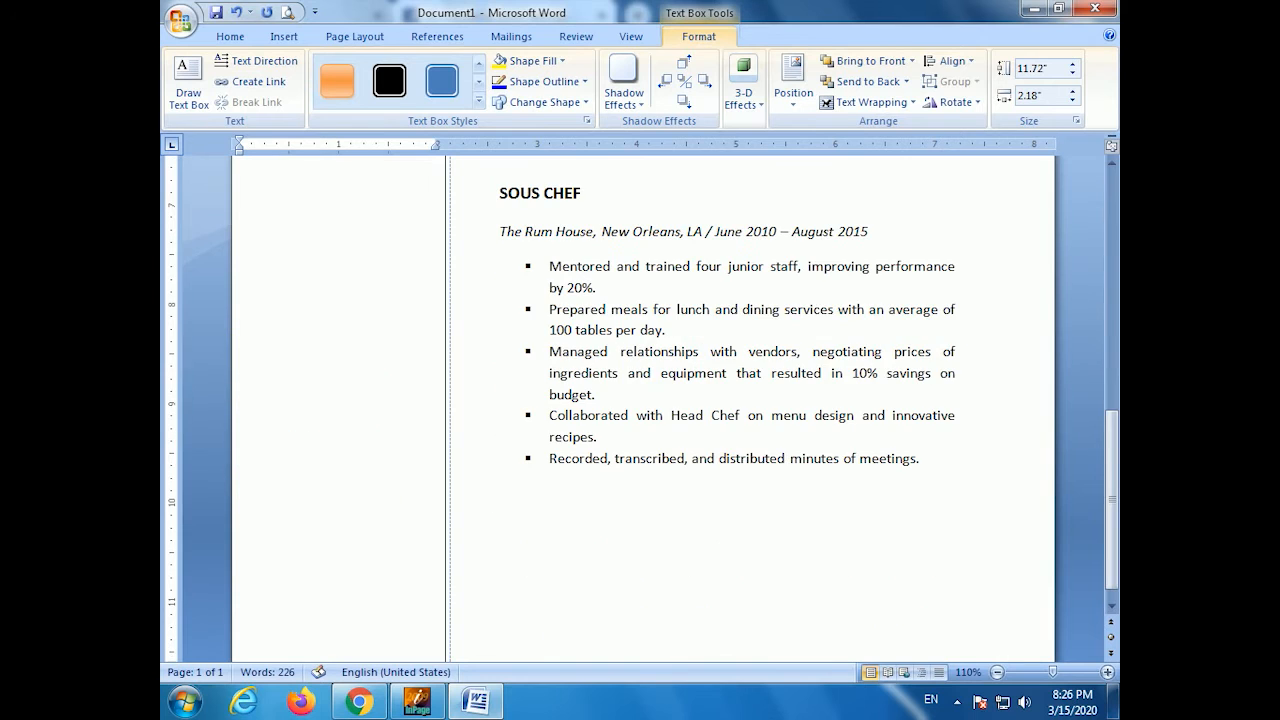
{"action": "scroll", "coordinate": [383, 423], "scroll_direction": "up", "scroll_amount": 10}
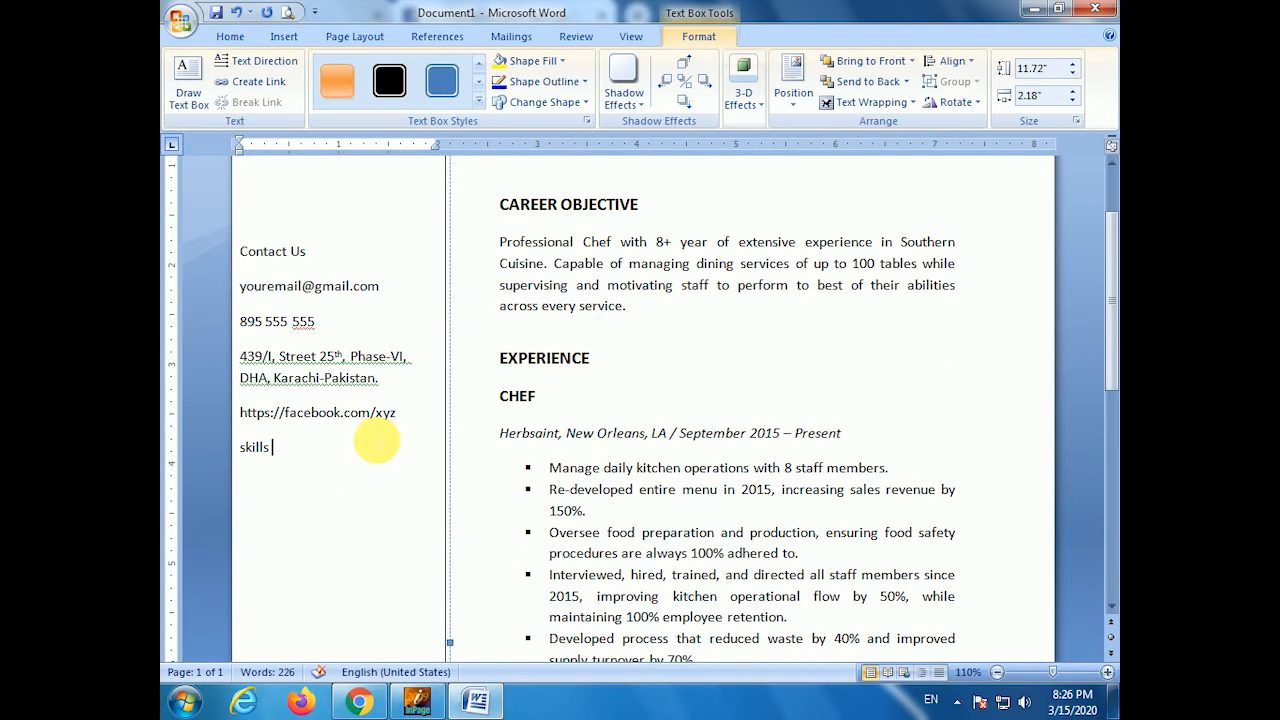
- List southern Cuisine, Latin American Cuisine, pastries & Baking, knife Work and leadership as skills
{"action": "key", "text": "Return"}
{"action": "type", "text": "sou"}
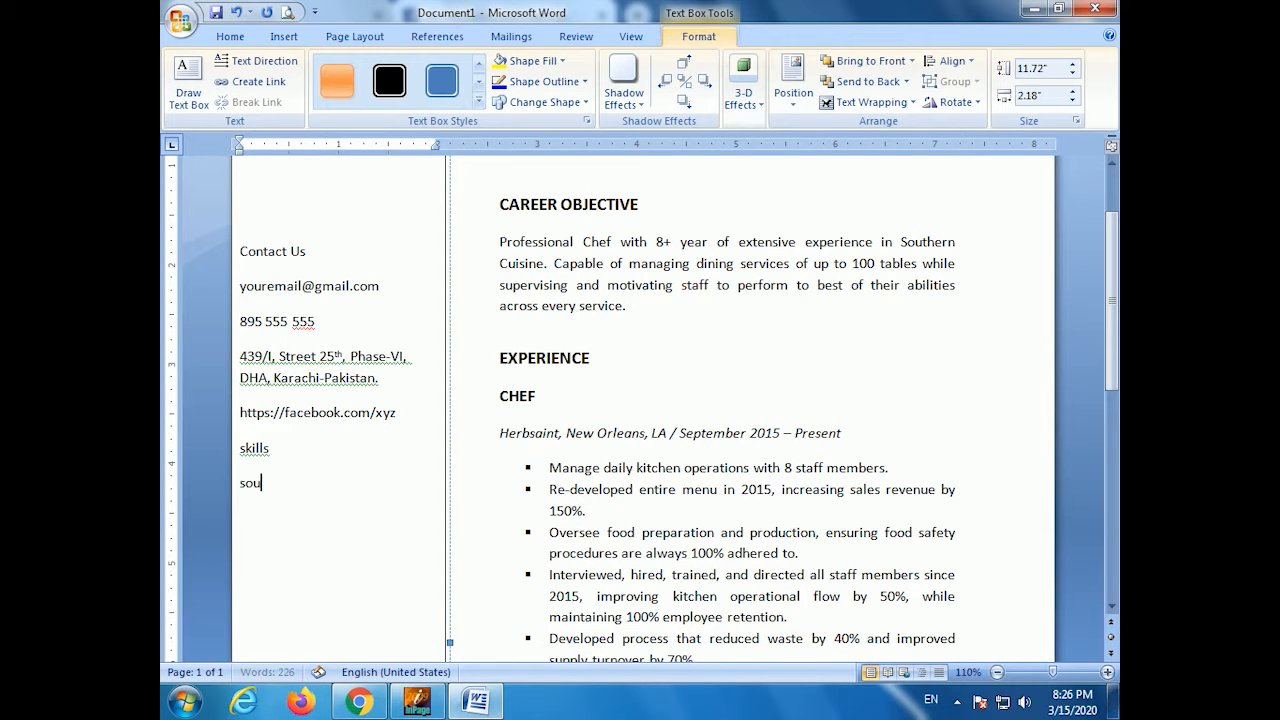
{"action": "type", "text": "thern Cuisine"}
{"action": "key", "text": "Return"}
{"action": "type", "text": "Latin Ame"}
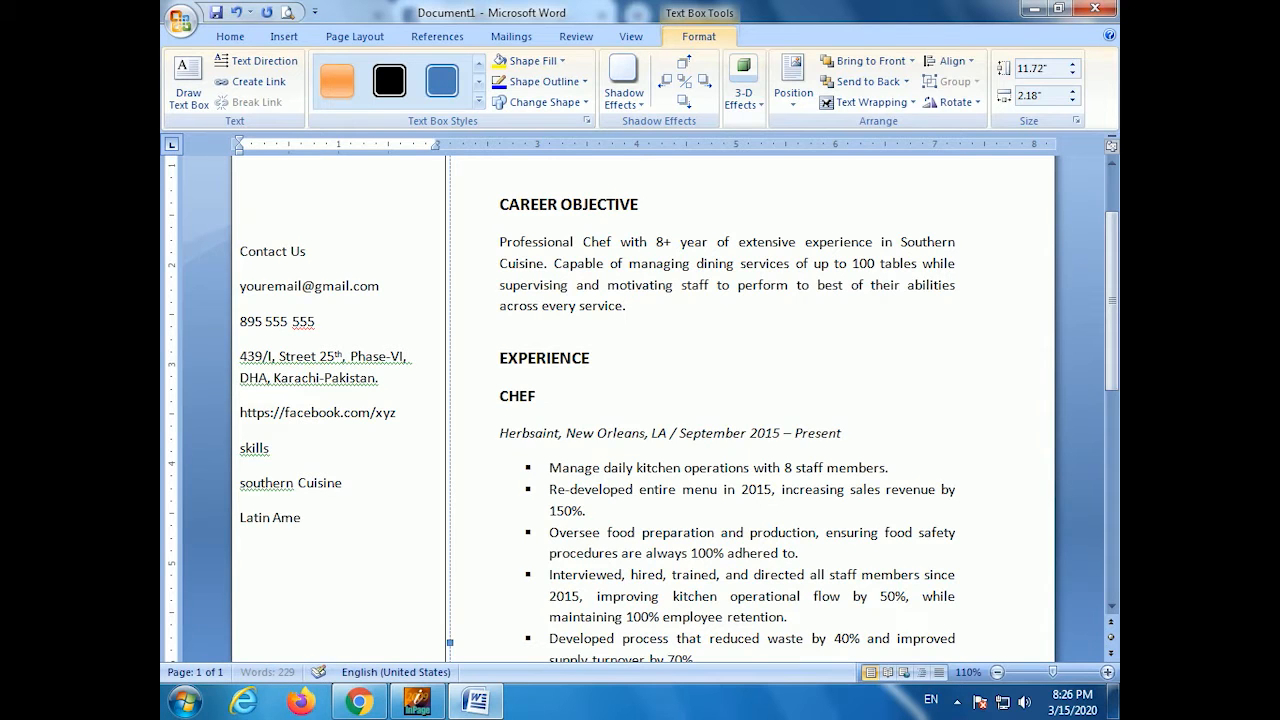
{"action": "type", "text": "rican Cuisine"}
{"action": "key", "text": "Return"}
{"action": "type", "text": "pastries"}
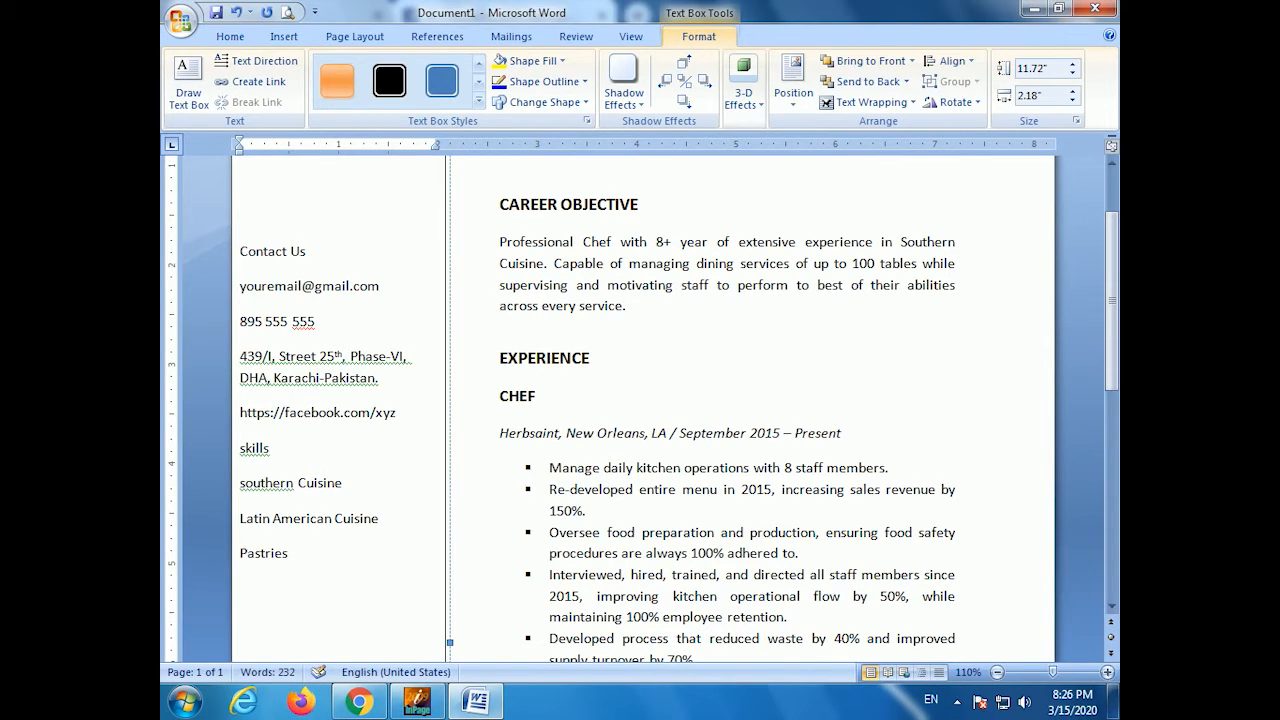
{"action": "type", "text": " & Bakingknife Work"}
{"action": "key", "text": "Return"}
{"action": "type", "text": "leadership"}
- Add adaptability, collaboration and Strong Work Ethic, then begin the 'education' heading
{"action": "key", "text": "Return"}
{"action": "type", "text": "adaptability"}
{"action": "key", "text": "Return"}
{"action": "type", "text": "col"}
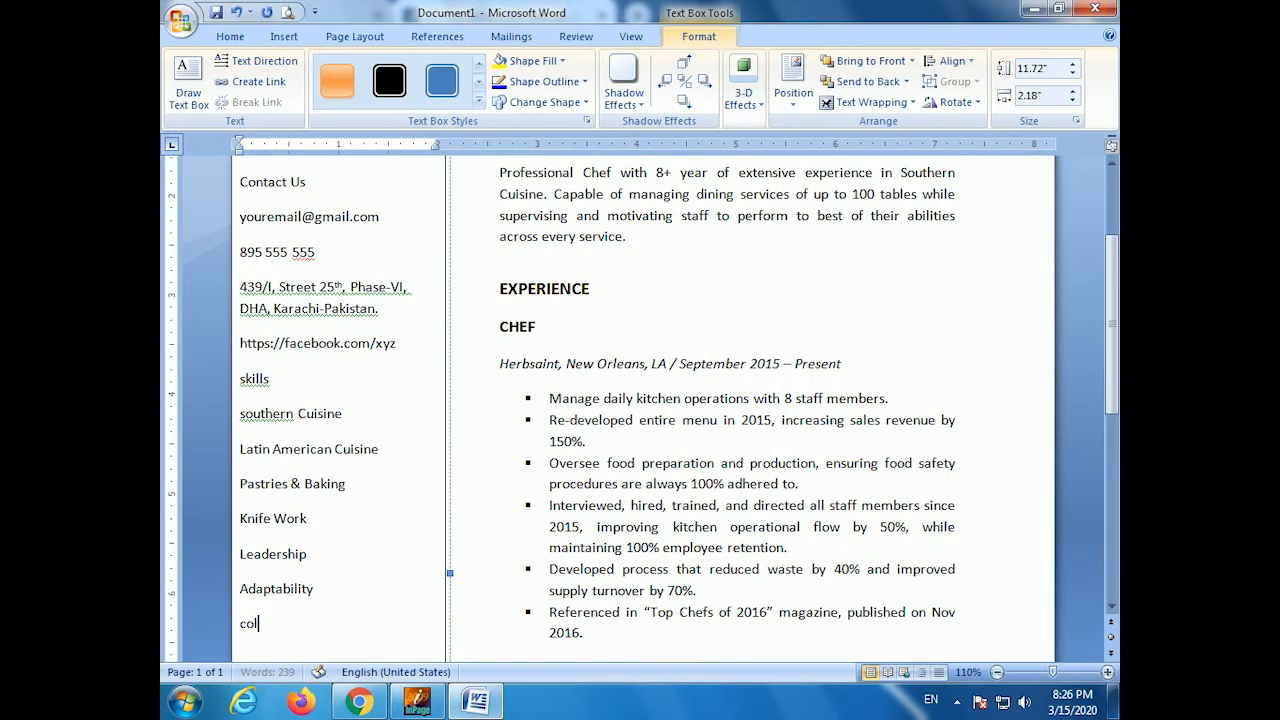
{"action": "type", "text": "laboration"}
{"action": "key", "text": "Return"}
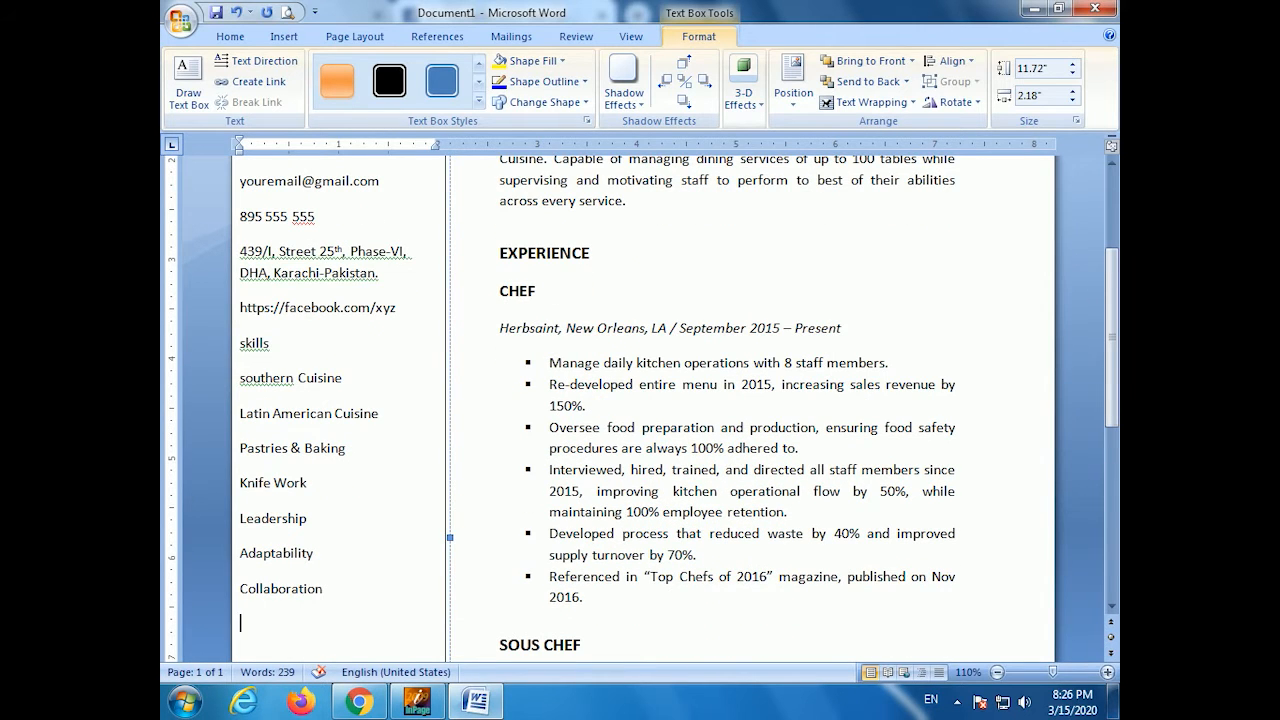
{"action": "type", "text": "strong work"}
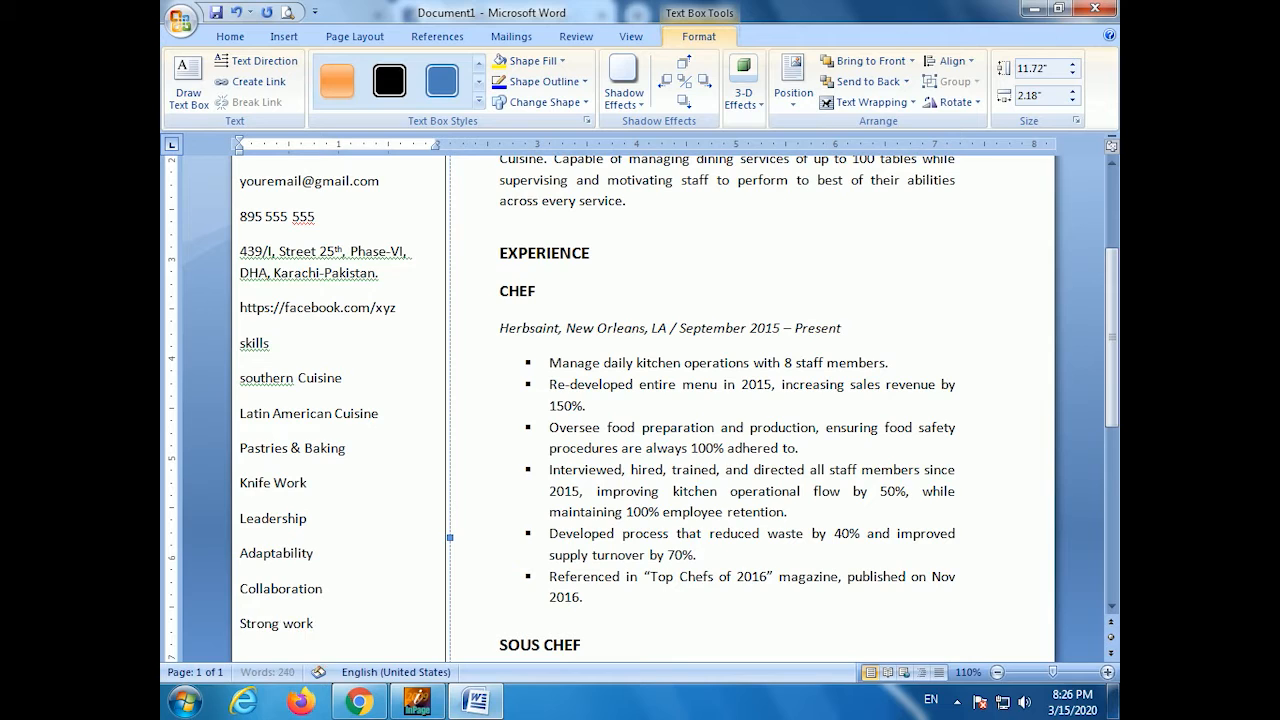
{"action": "key", "text": "BackSpace"}
{"action": "key", "text": "BackSpace"}
{"action": "key", "text": "BackSpace"}
{"action": "key", "text": "BackSpace"}
{"action": "type", "text": "Work Ethic"}
{"action": "key", "text": "Return"}
{"action": "type", "text": "educatno"}
{"action": "key", "text": "BackSpace"}
{"action": "key", "text": "BackSpace"}
- Complete 'education' and add Graduation: University of Karachi
{"action": "type", "text": "ion"}
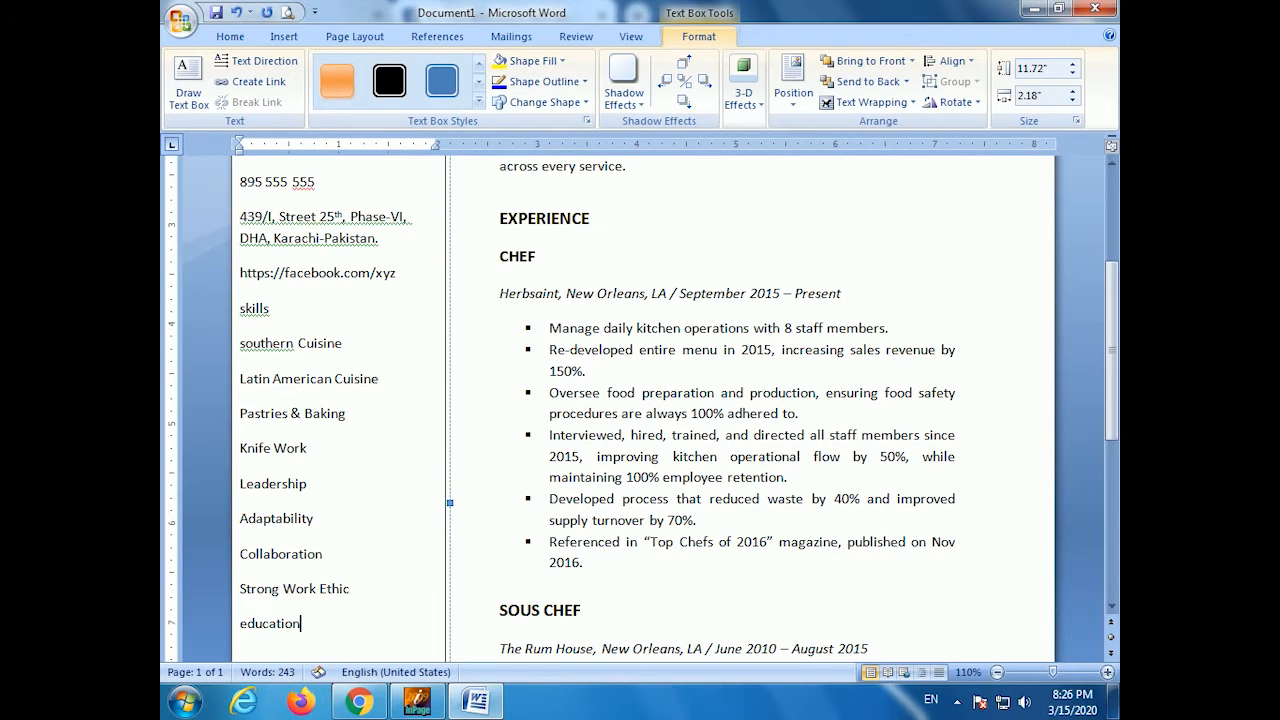
{"action": "key", "text": "Return"}
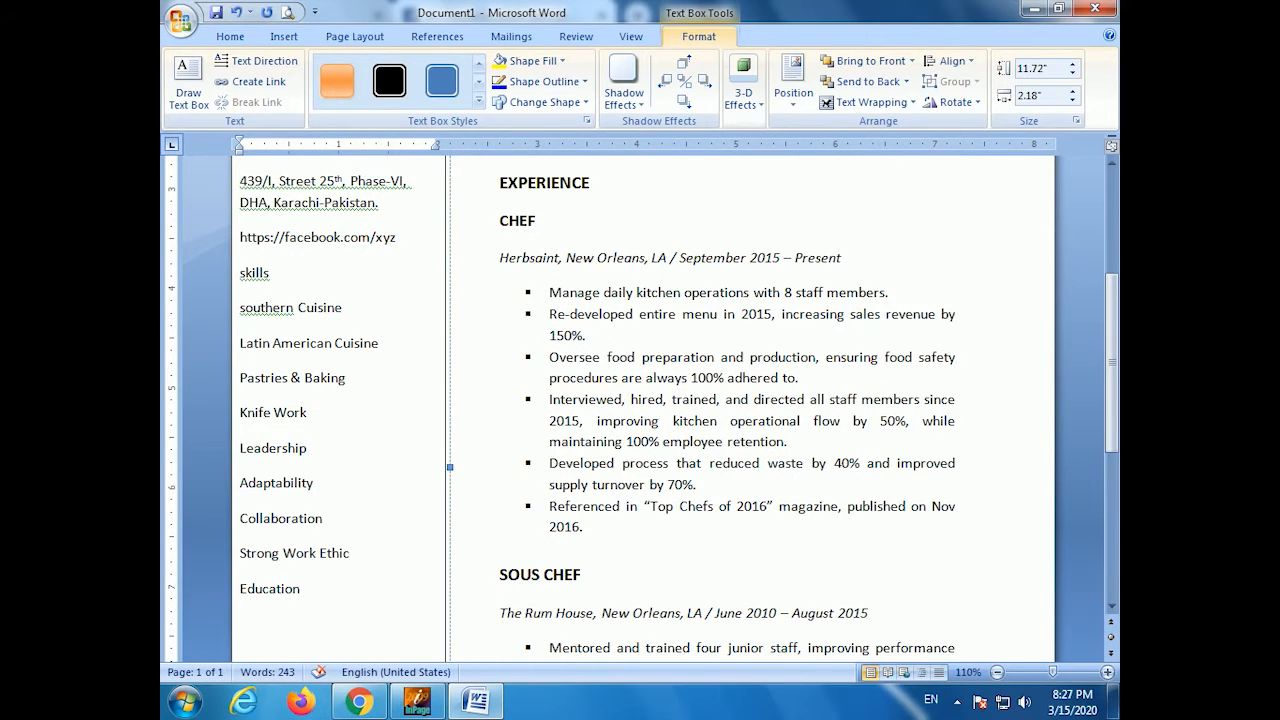
{"action": "type", "text": "Graduation"}
{"action": "key", "text": "Return"}
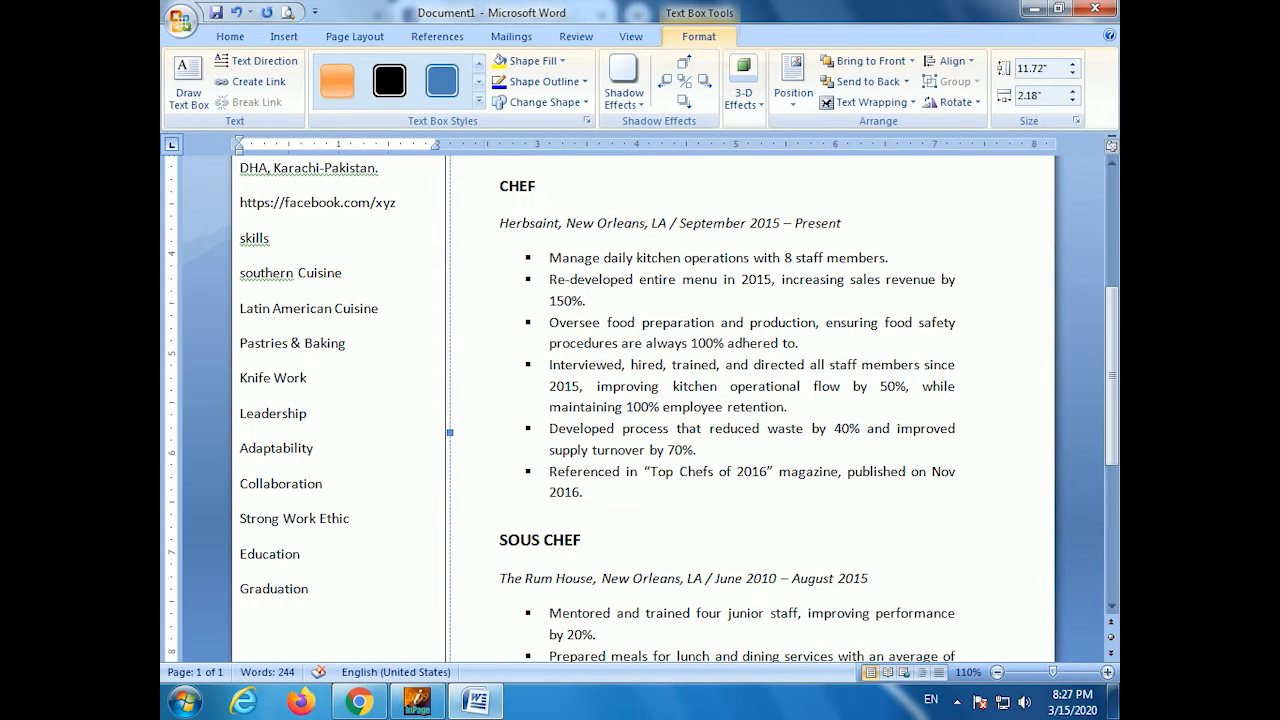
{"action": "type", "text": "University of Karachi"}
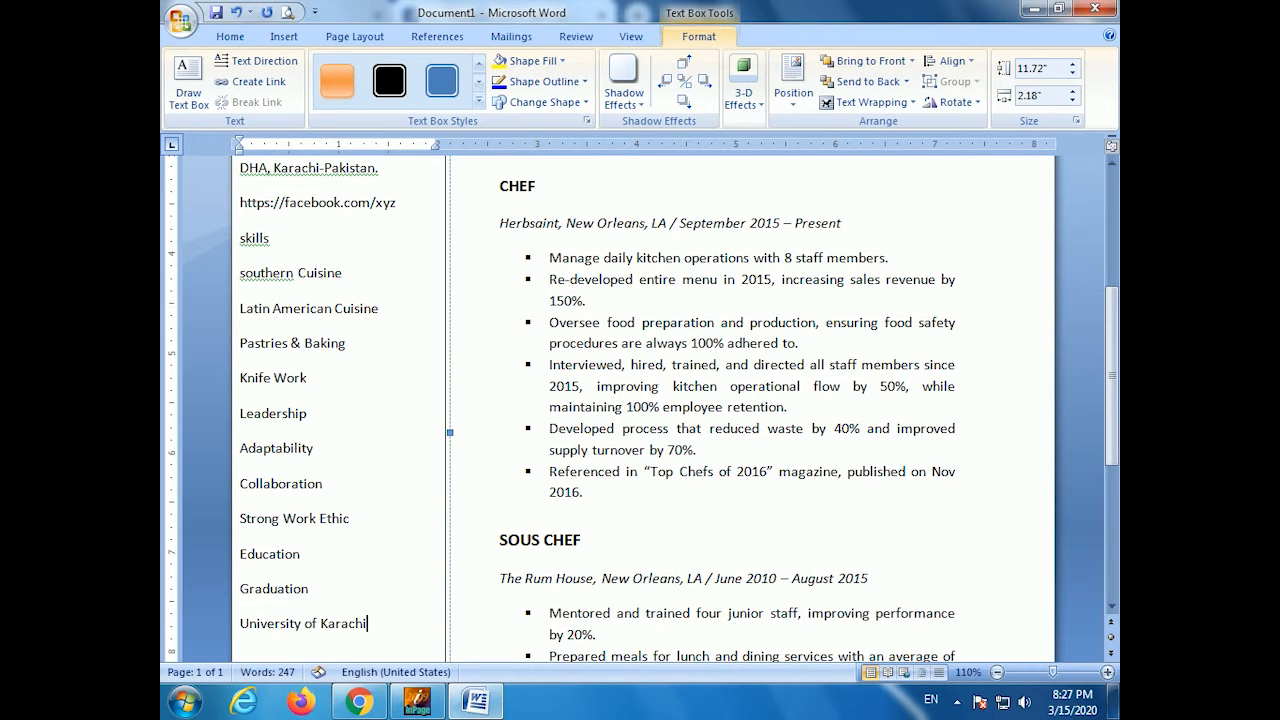
{"action": "type", "text": "."}
- Add 'Intermediate:' with Board of Intermediate & Secondary Education Karachi
{"action": "key", "text": "Return"}
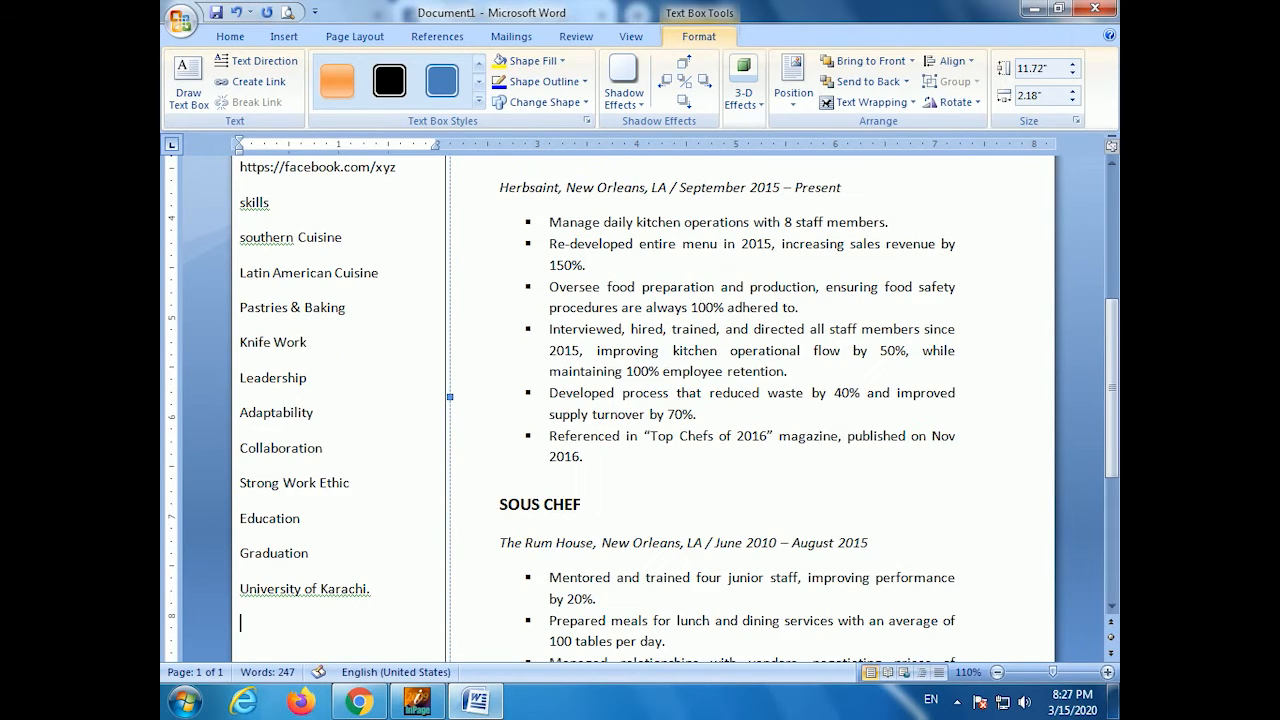
{"action": "type", "text": "Intermediate:"}
{"action": "key", "text": "Return"}
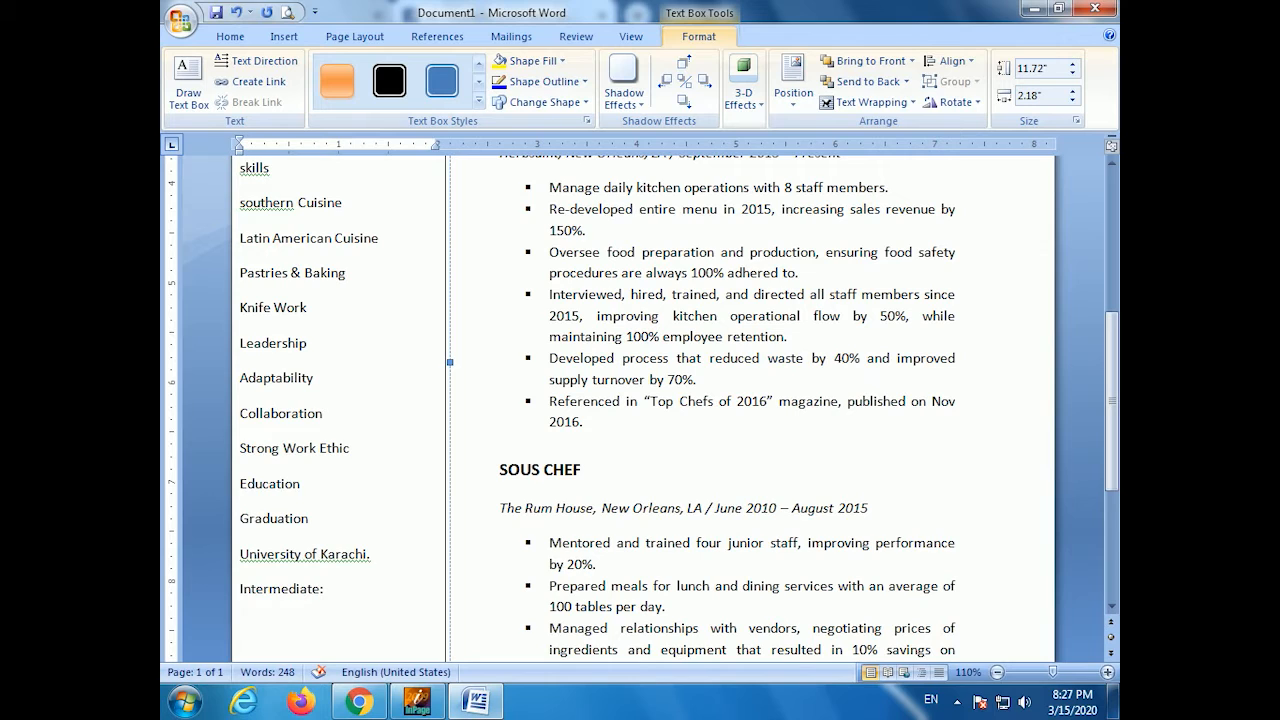
{"action": "type", "text": "Board of Secon"}
{"action": "key", "text": "BackSpace"}
{"action": "key", "text": "BackSpace"}
{"action": "key", "text": "BackSpace"}
{"action": "key", "text": "BackSpace"}
{"action": "key", "text": "BackSpace"}
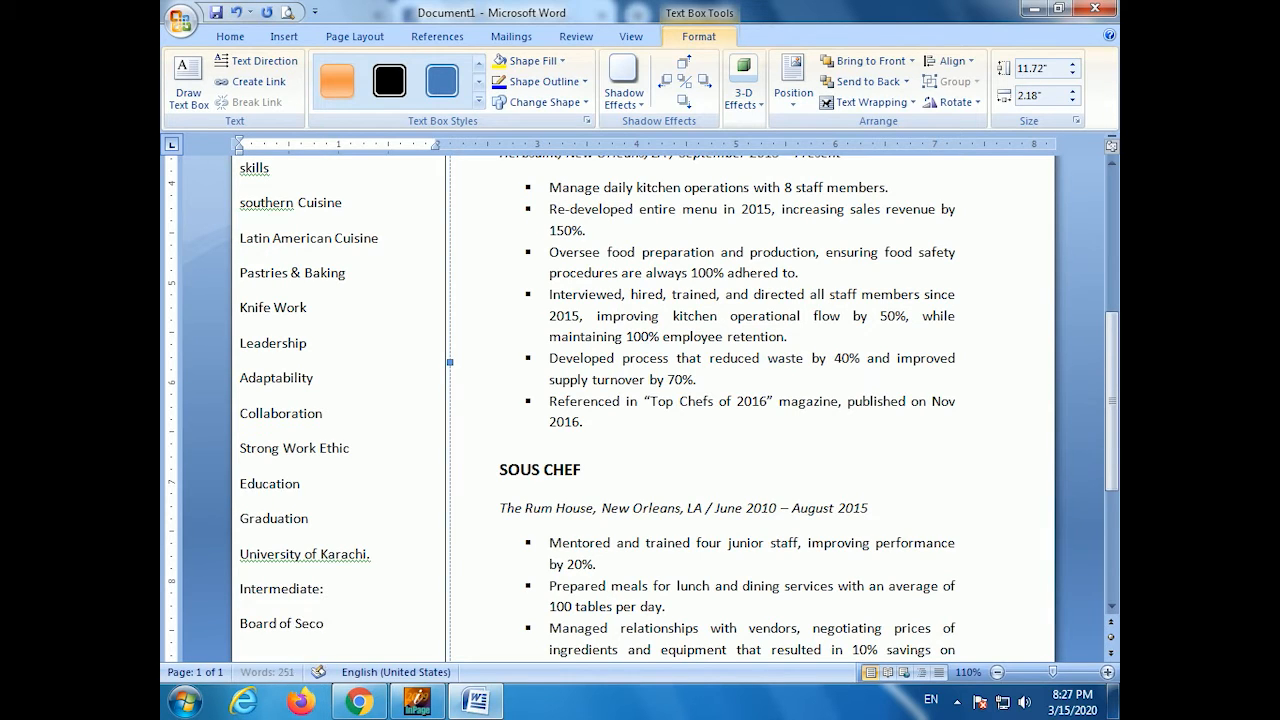
{"action": "type", "text": "Intermedaite & Secondry d"}
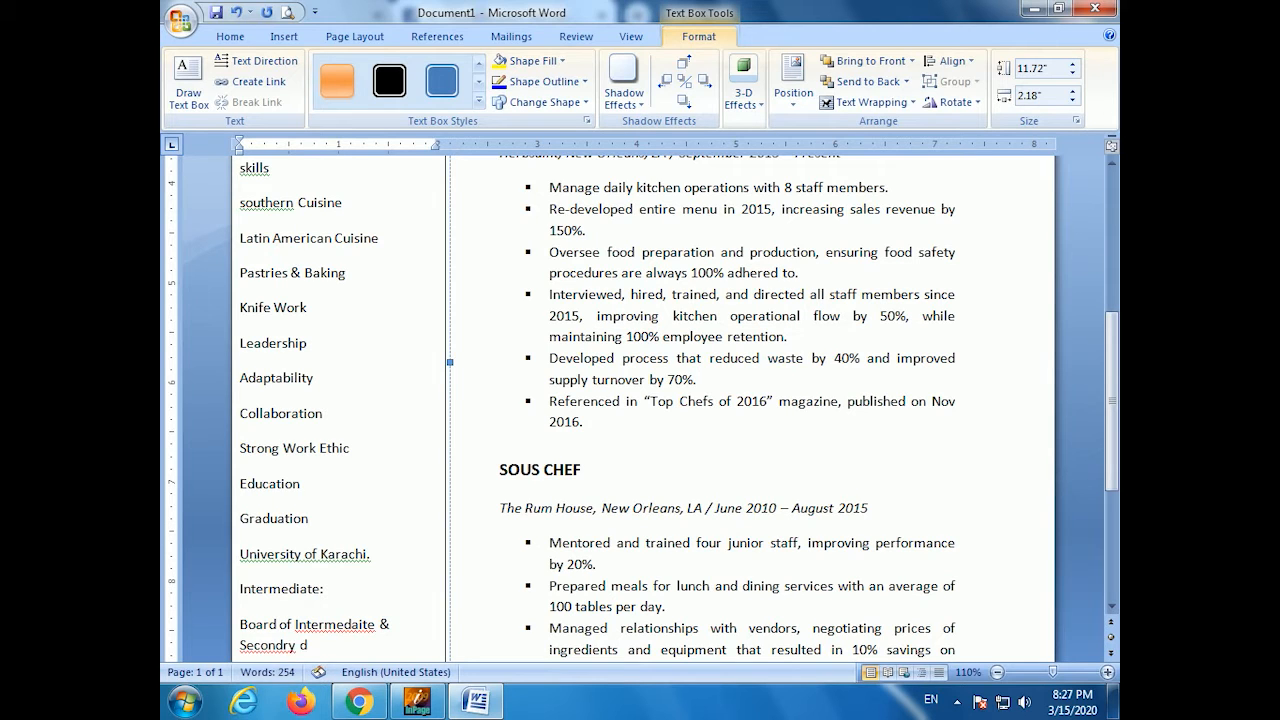
{"action": "key", "text": "BackSpace"}
{"action": "key", "text": "BackSpace"}
{"action": "key", "text": "BackSpace"}
{"action": "key", "text": "BackSpace"}
{"action": "key", "text": "BackSpace"}
{"action": "key", "text": "BackSpace"}
{"action": "key", "text": "BackSpace"}
{"action": "type", "text": "ondary Education"}
{"action": "key", "text": "BackSpace"}
{"action": "key", "text": "BackSpace"}
{"action": "type", "text": "ion"}
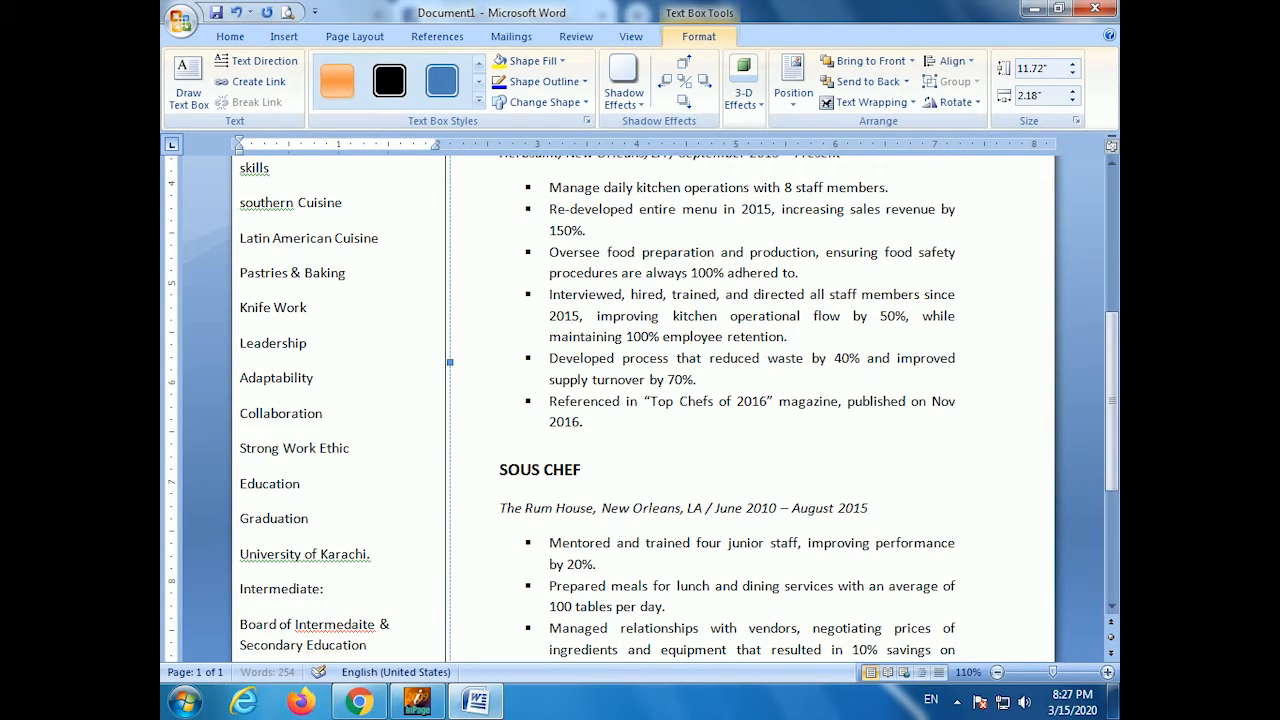
{"action": "type", "text": " Karachi."}
- Add 'Matriculation:' with the same Karachi board, then 'Certified Executive Chef 2014 Food Science Certificate 2010'
{"action": "key", "text": "Return"}
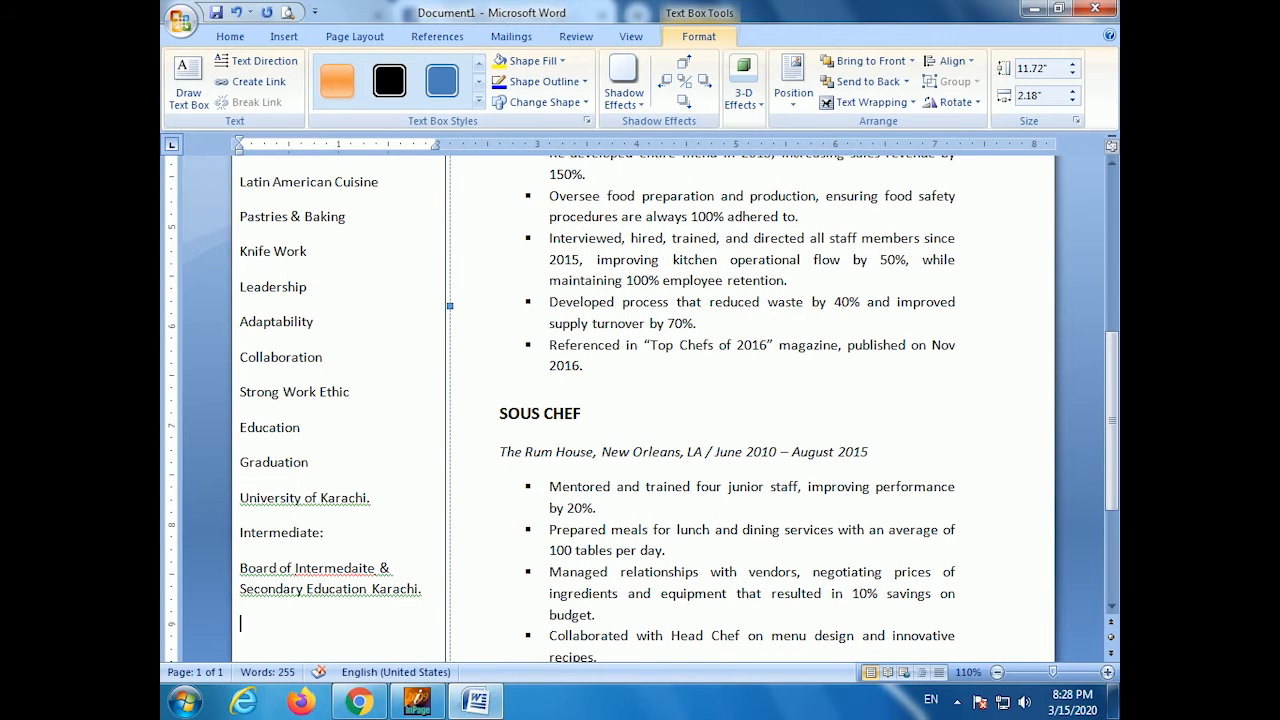
{"action": "type", "text": "matriculaton"}
{"action": "key", "text": "BackSpace"}
{"action": "key", "text": "BackSpace"}
{"action": "type", "text": "ion:"}
{"action": "key", "text": "Return"}
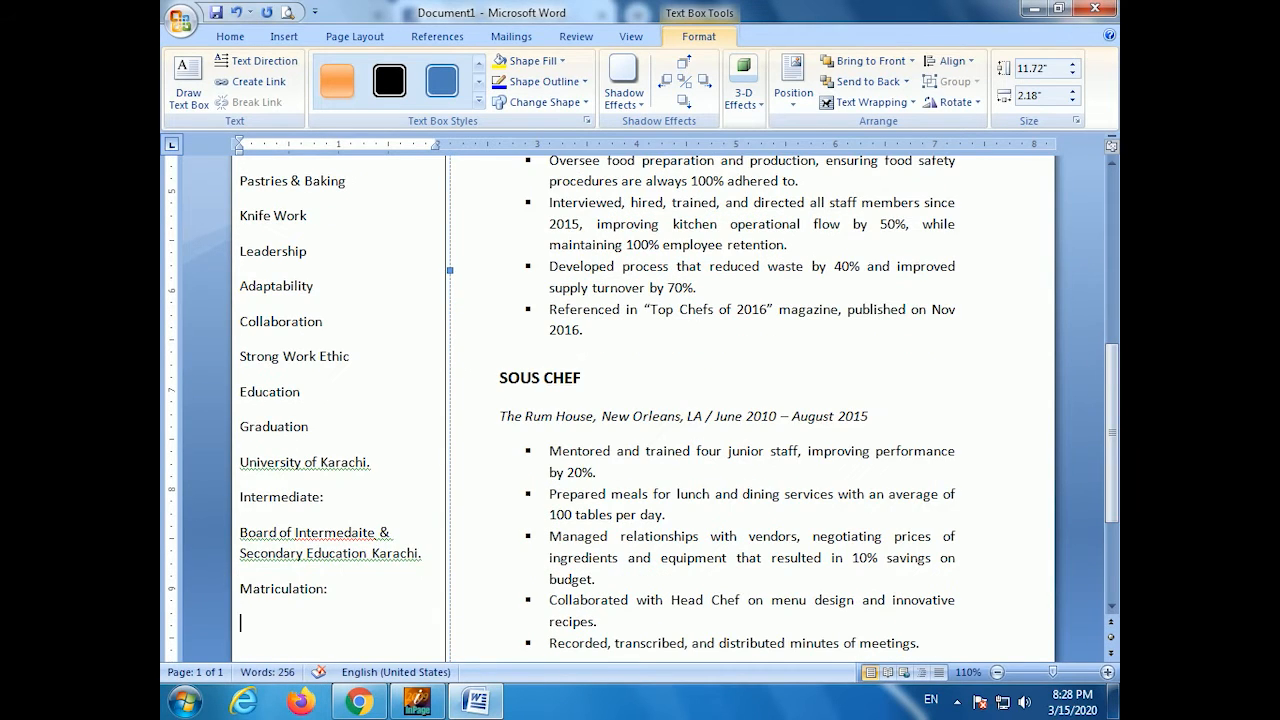
{"action": "type", "text": "Board of Intermediate"}
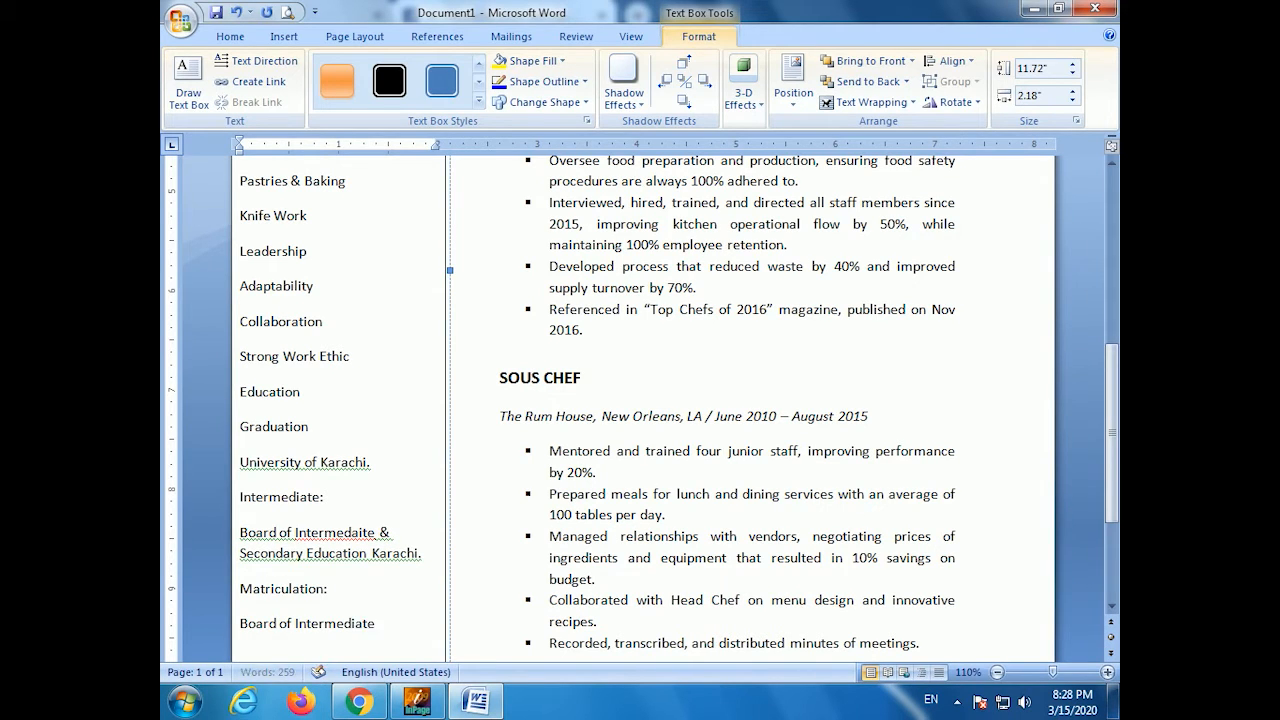
{"action": "type", "text": " & Secondary Education Karachi."}
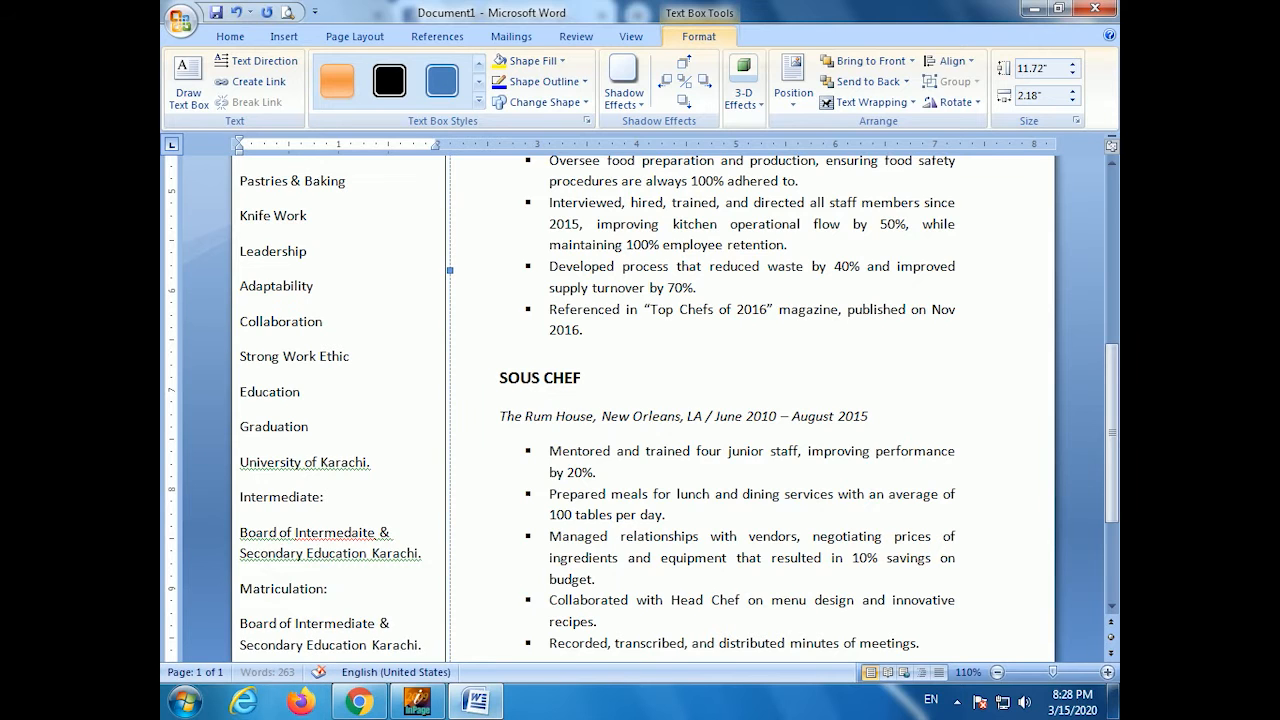
{"action": "key", "text": "Return"}
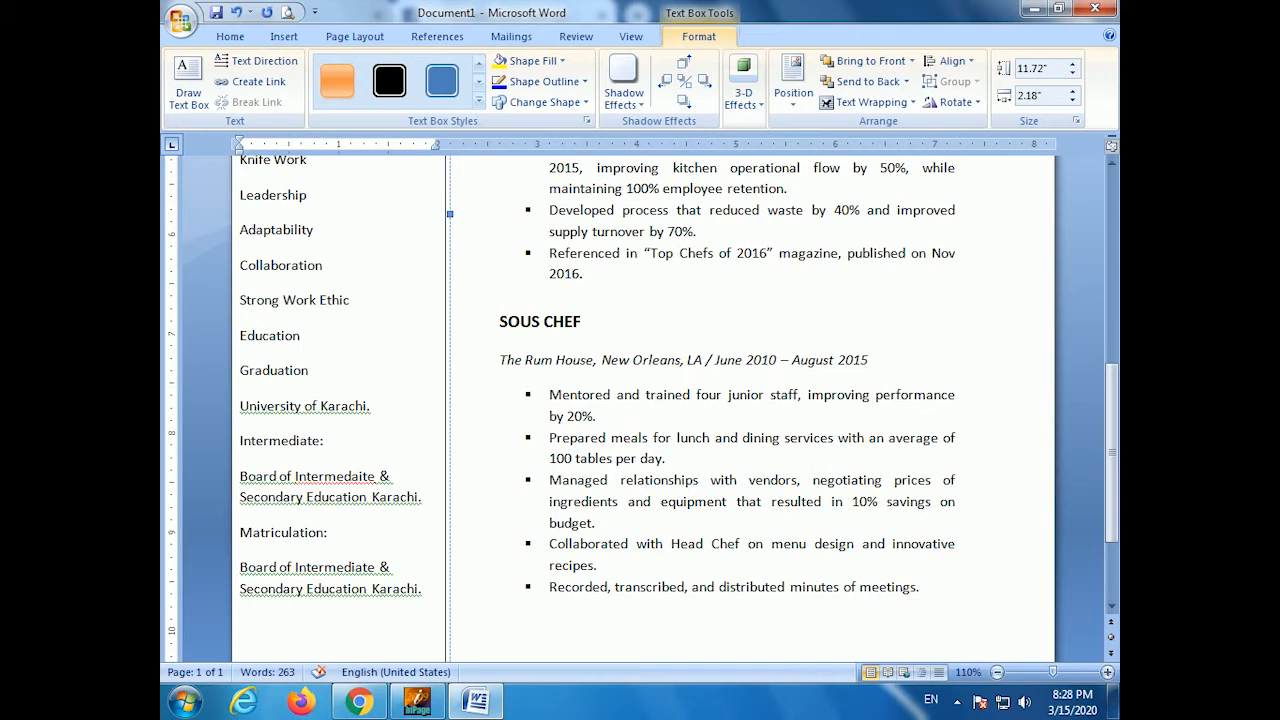
{"action": "type", "text": "Certified Executive Chef"}
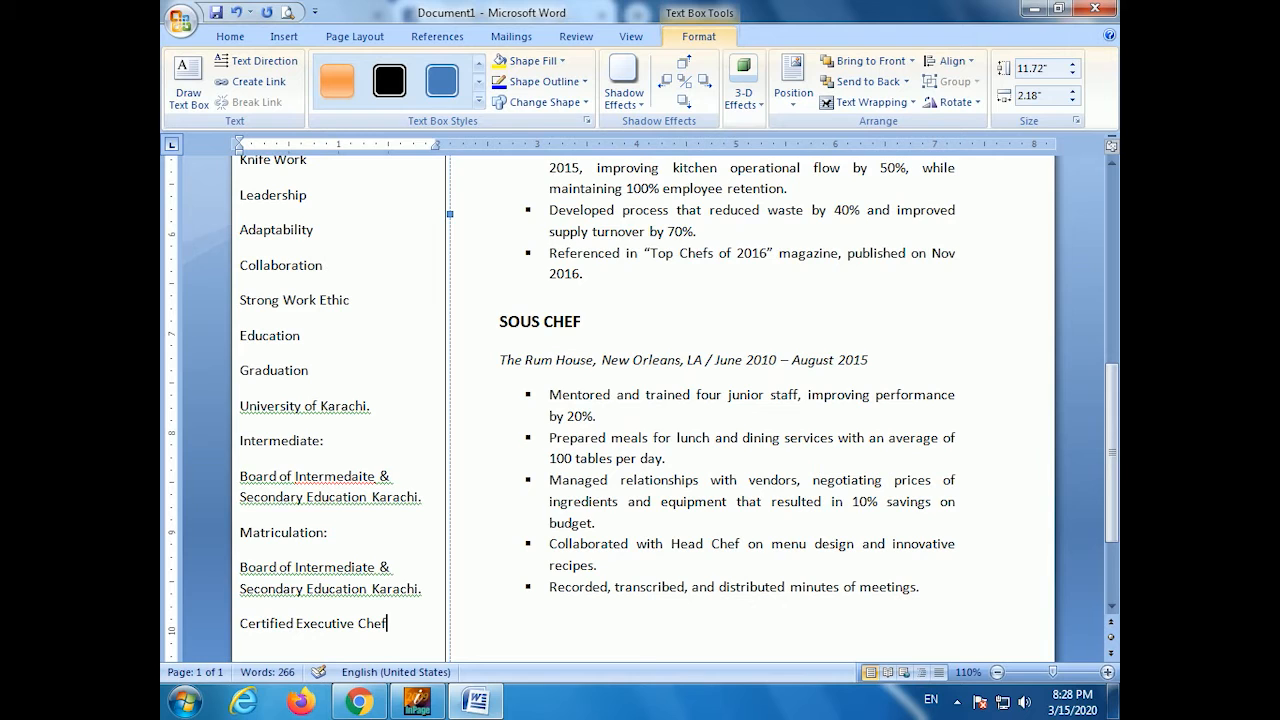
{"action": "type", "text": " 2014 "}
{"action": "type", "text": "Food Science"}
{"action": "type", "text": " Certificate"}
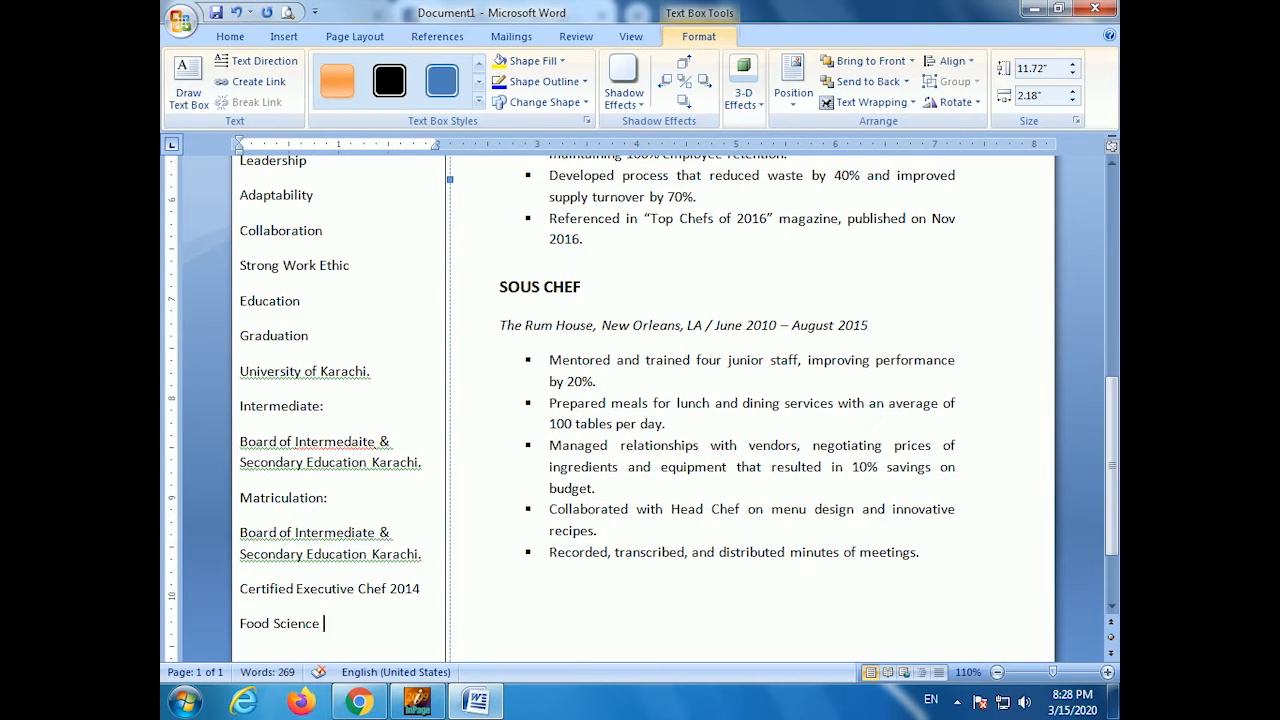
{"action": "type", "text": " 2010"}
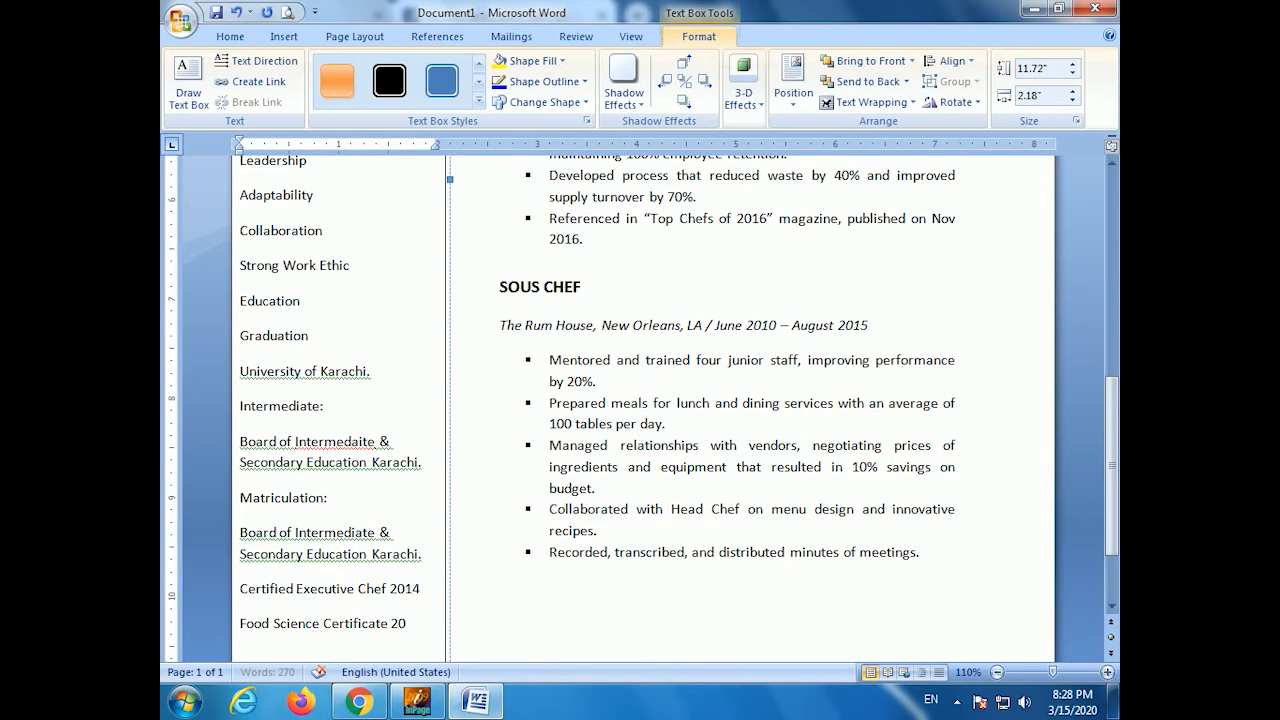
- Add an 'Awards' heading after a blank line, with 'Top Chef' beneath it
{"action": "key", "text": "Return"}
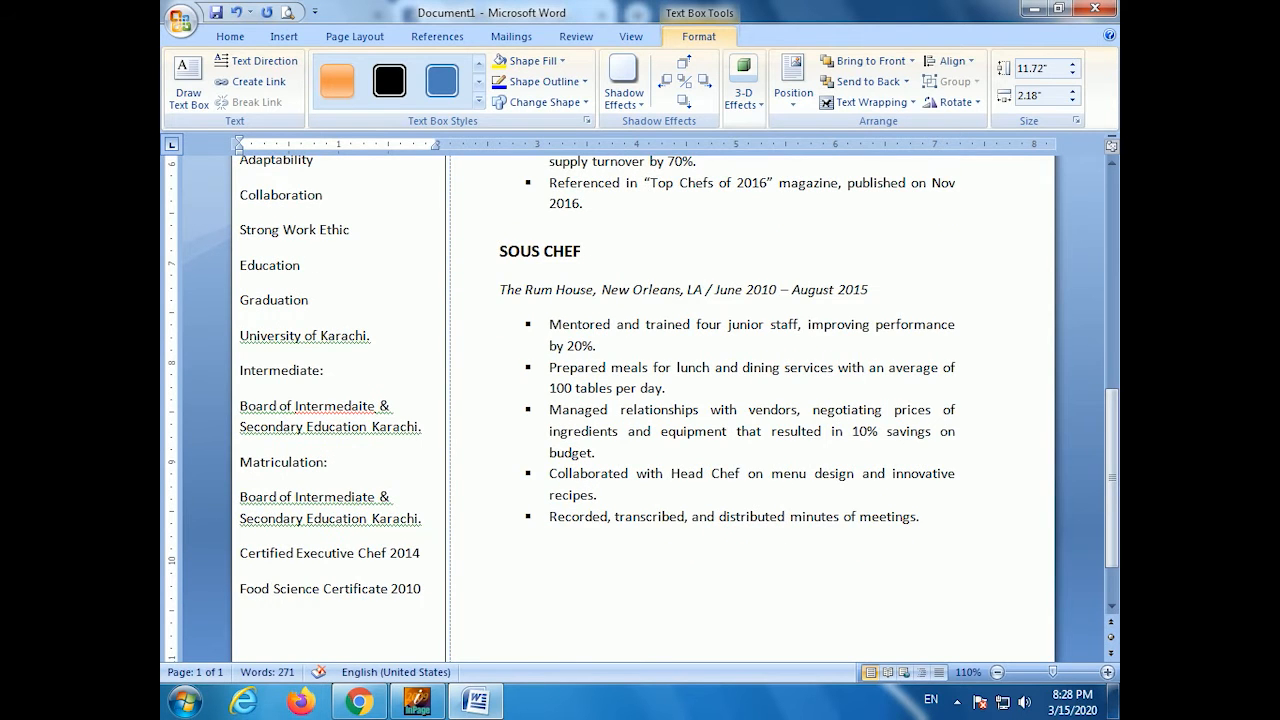
{"action": "key", "text": "Return"}
{"action": "type", "text": "Awards"}
{"action": "key", "text": "Return"}
{"action": "type", "text": "Top Chef"}
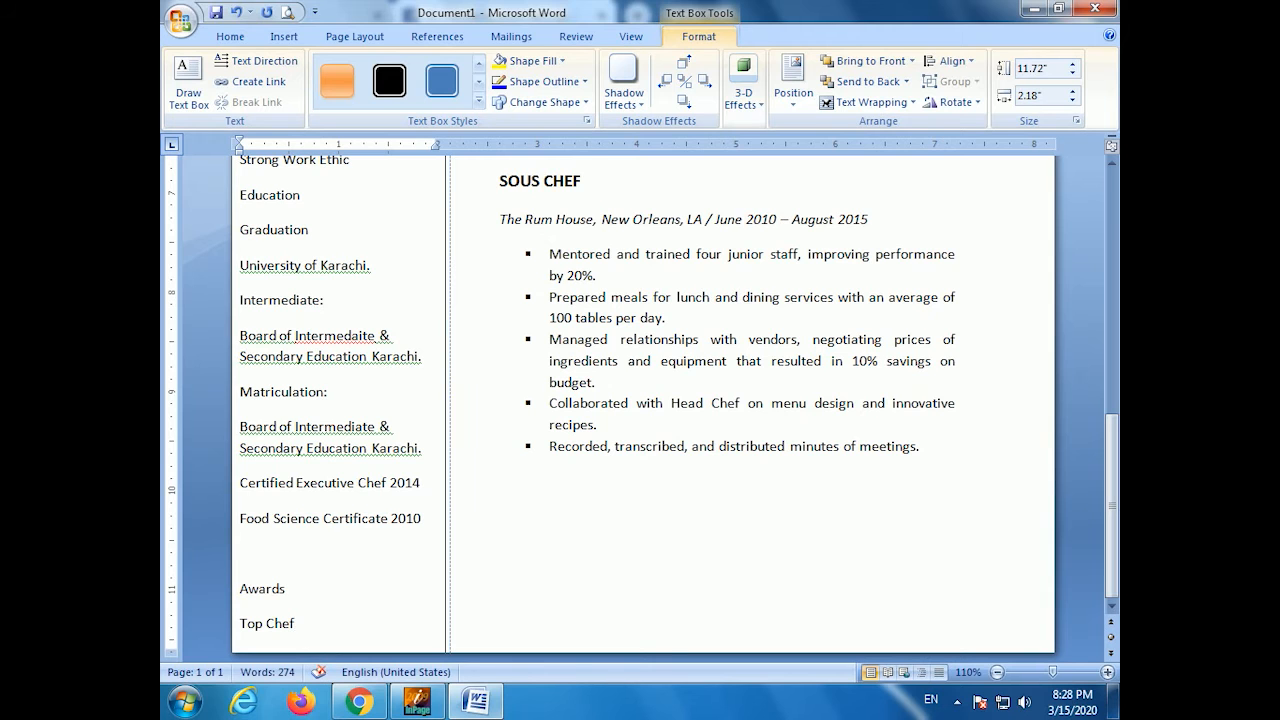
- Set all sidebar text to Single line spacing with 0 pt spacing after paragraphs
{"action": "scroll", "coordinate": [375, 437], "scroll_direction": "up", "scroll_amount": 11}
{"action": "left_click", "coordinate": [406, 298]}
{"action": "key", "text": "ctrl+a"}
{"action": "right_click", "coordinate": [293, 386]}
{"action": "left_click", "coordinate": [391, 480]}
{"action": "left_click", "coordinate": [733, 378]}
{"action": "left_click", "coordinate": [680, 395]}
{"action": "left_click", "coordinate": [597, 386]}
{"action": "left_click", "coordinate": [594, 384]}
{"action": "left_click", "coordinate": [683, 559]}
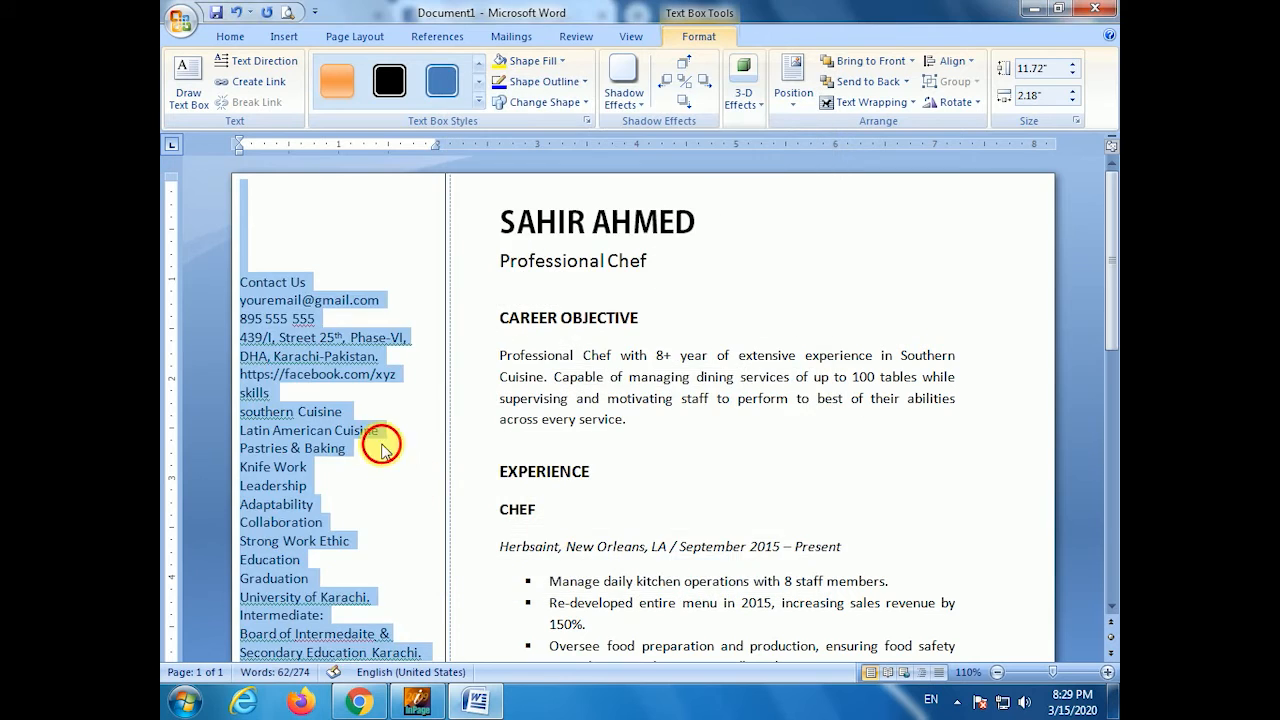
- Add 'Top Chefs Magazine Nov 2016' on a new line below Top Chef
{"action": "key", "text": "ctrl+End"}
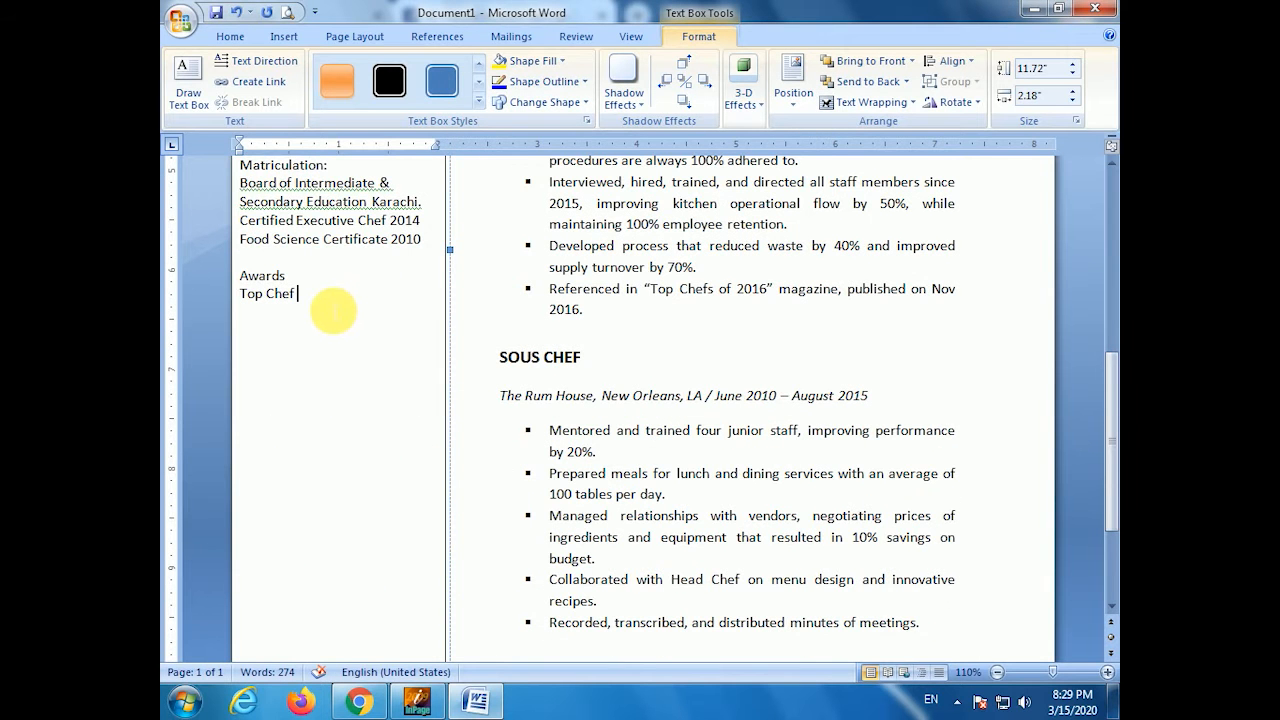
{"action": "key", "text": "Return"}
{"action": "type", "text": "Top Chefs Magz"}
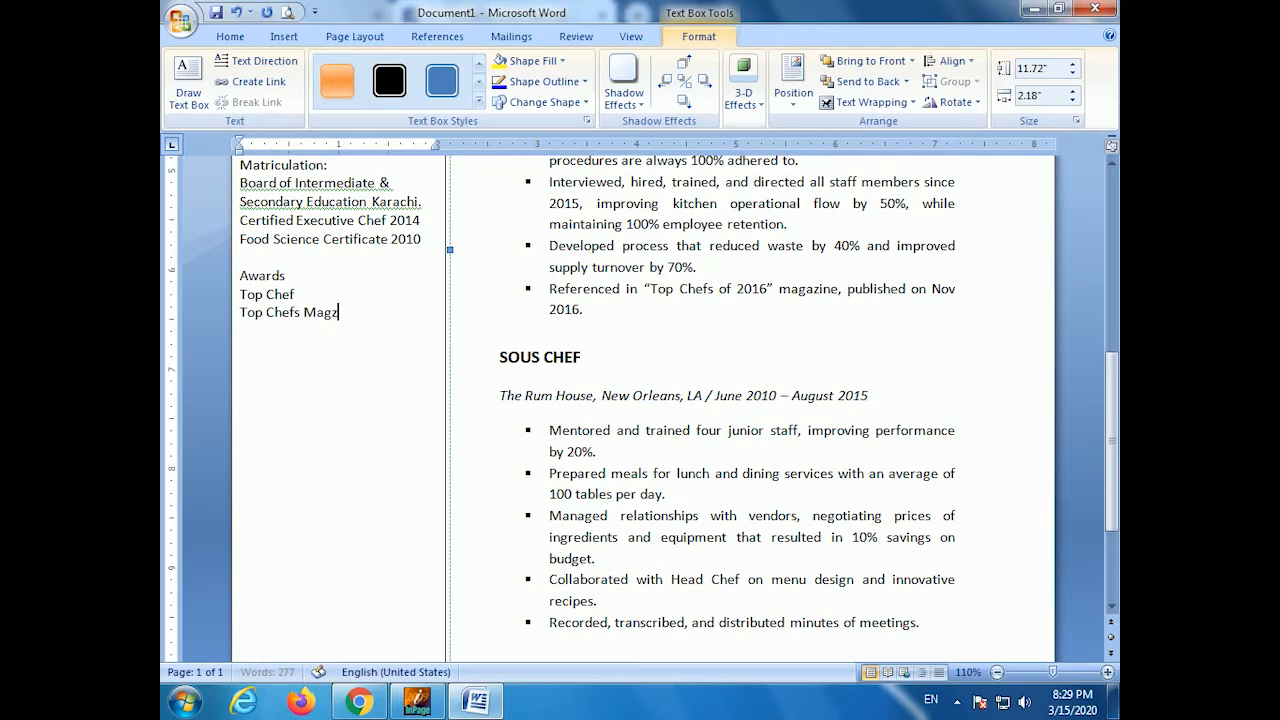
{"action": "key", "text": "BackSpace"}
{"action": "type", "text": "azine Nov 2016"}
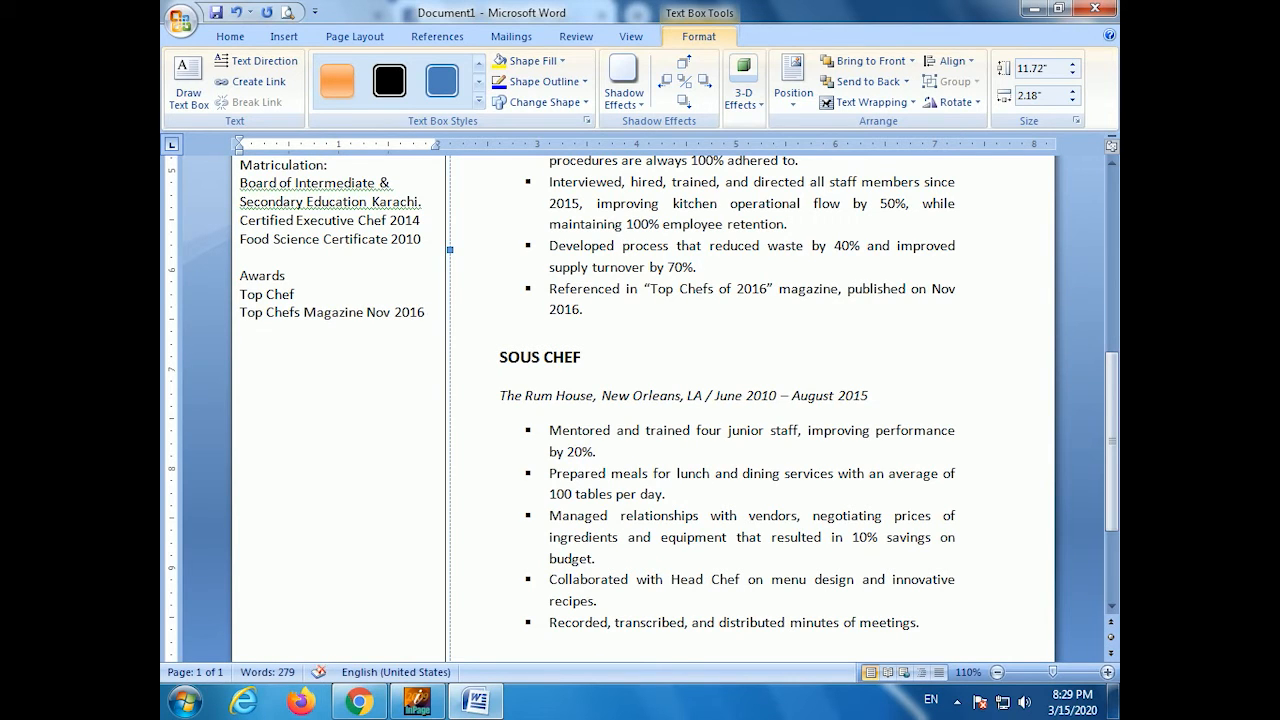
{"action": "scroll", "coordinate": [320, 300], "scroll_direction": "up", "scroll_amount": 10}
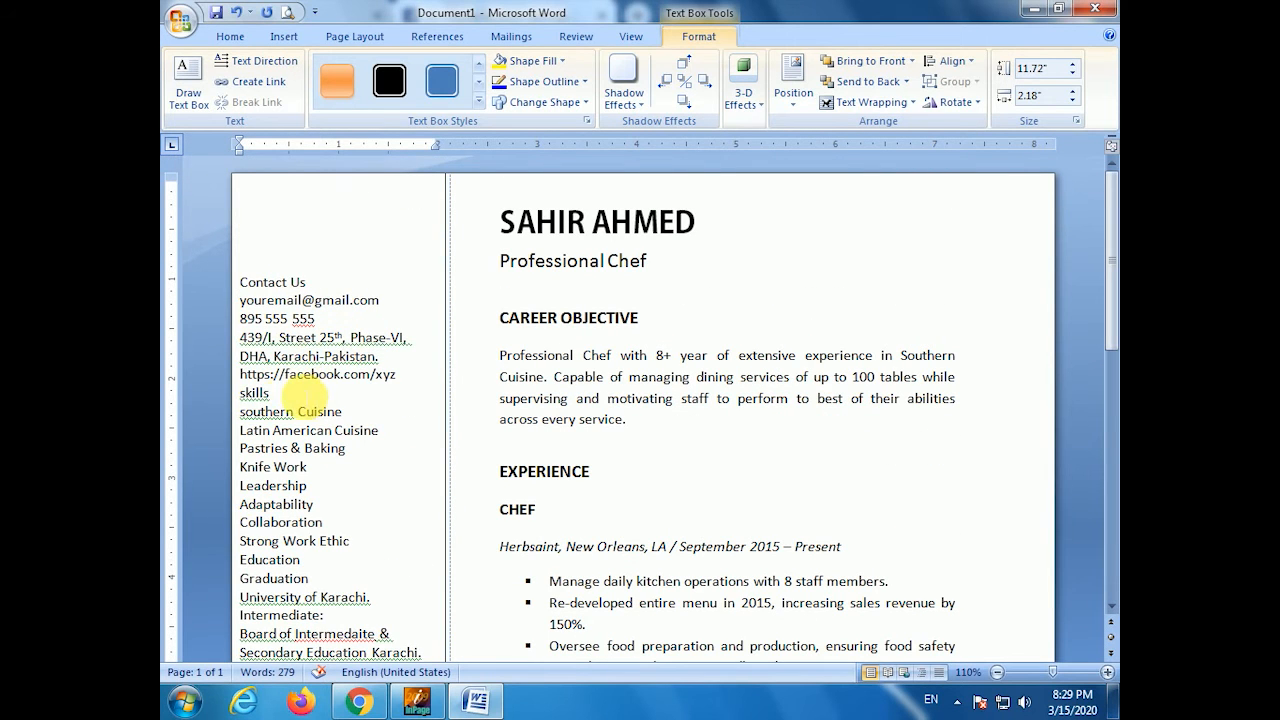
- Insert a blank line above skills and make SKILLS and CONTACT US bold all-caps headings
{"action": "left_click", "coordinate": [243, 393]}
{"action": "key", "text": "Return"}
{"action": "double_click", "coordinate": [255, 411]}
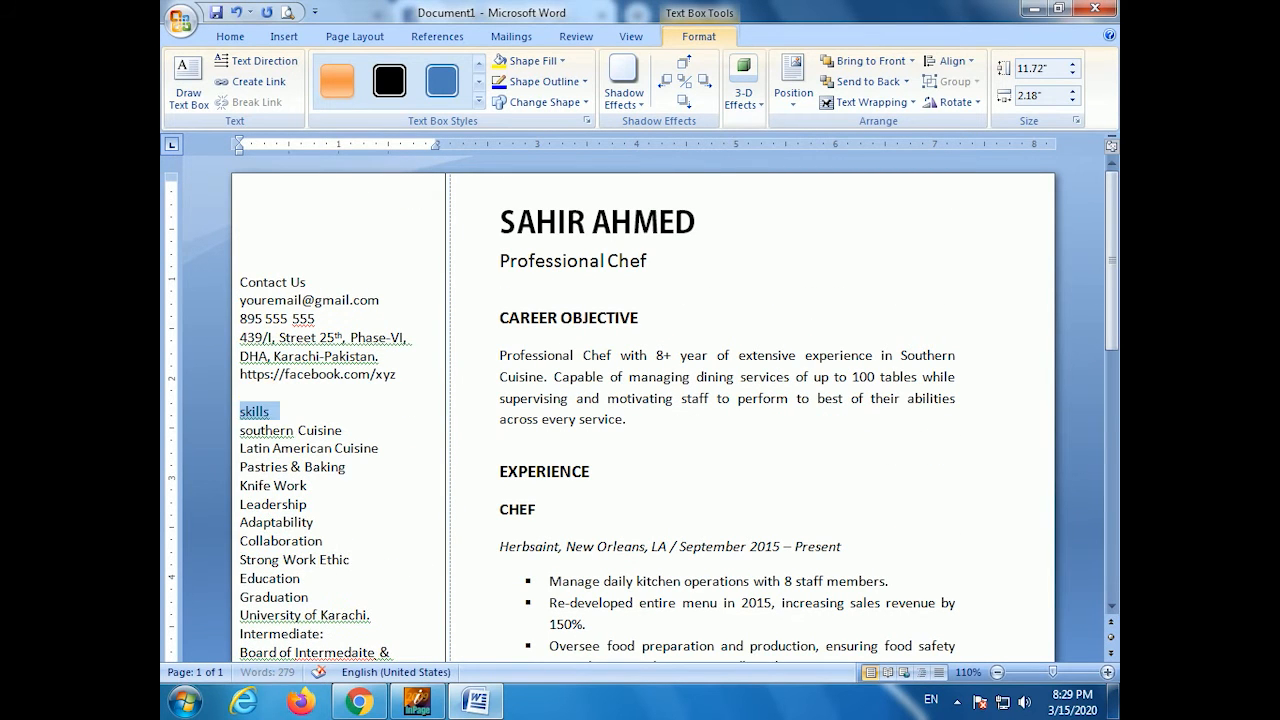
{"action": "key", "text": "shift+F3"}
{"action": "key", "text": "shift+F3"}
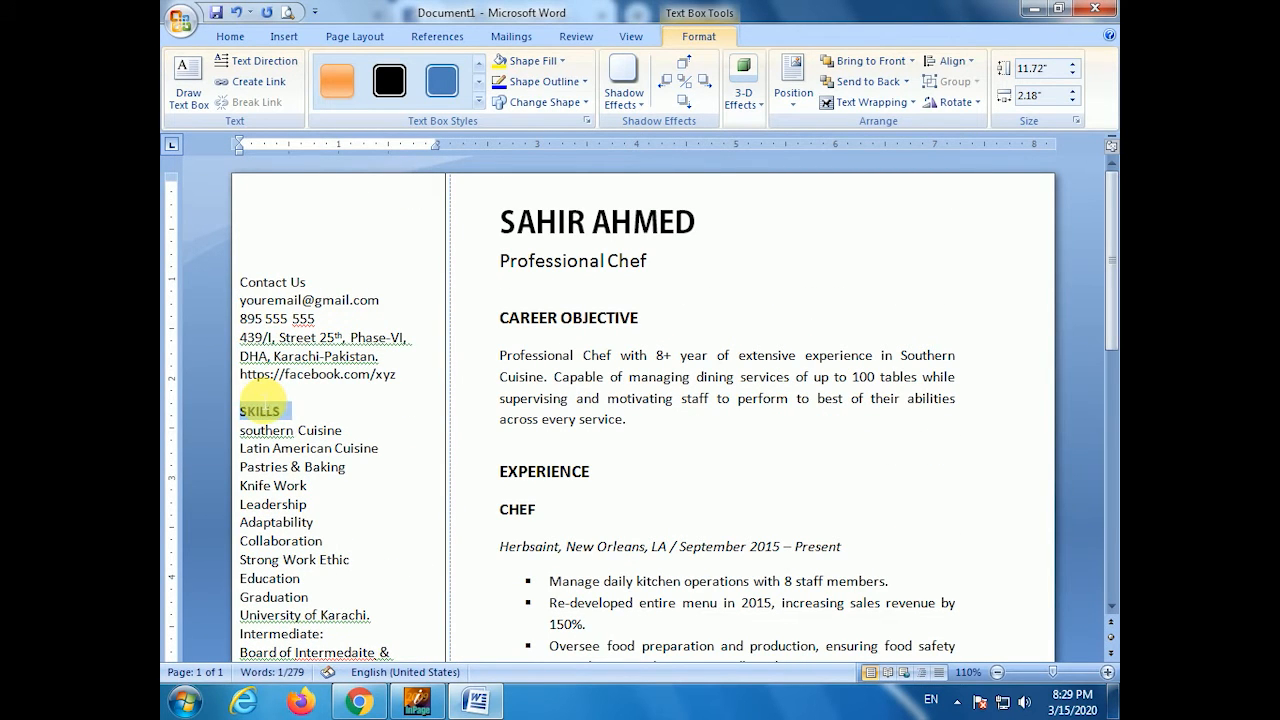
{"action": "key", "text": "ctrl+b"}
{"action": "left_click", "coordinate": [258, 388]}
{"action": "key", "text": "Up"}
{"action": "key", "text": "Up"}
{"action": "key", "text": "Up"}
{"action": "key", "text": "Up"}
{"action": "key", "text": "Up"}
{"action": "key", "text": "shift+End"}
{"action": "key", "text": "shift+F3"}
{"action": "key", "text": "ctrl+b"}
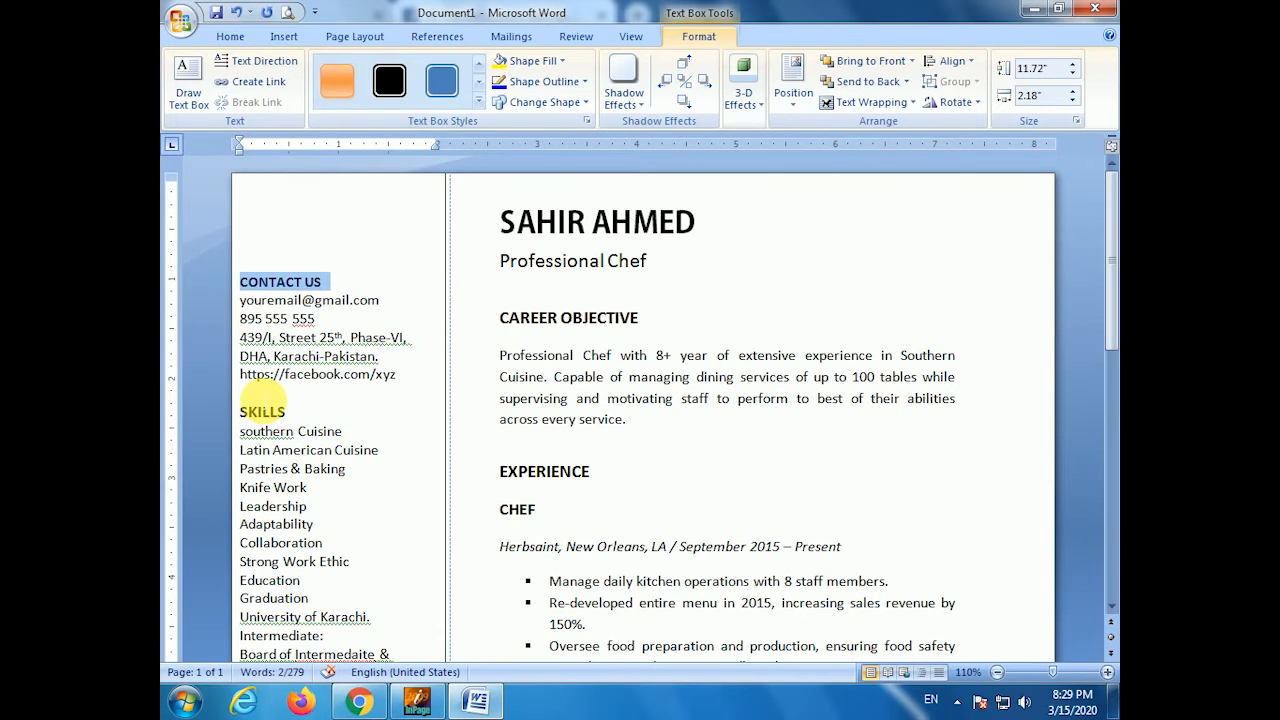
{"action": "key", "text": "Down"}
{"action": "key", "text": "Down"}
{"action": "key", "text": "Down"}
{"action": "key", "text": "Down"}
{"action": "key", "text": "Down"}
{"action": "key", "text": "Down"}
- Add a blank line above Education and make EDUCATION a bold all-caps heading
{"action": "key", "text": "Down"}
{"action": "key", "text": "Down"}
{"action": "key", "text": "Down"}
{"action": "key", "text": "Down"}
{"action": "key", "text": "Down"}
{"action": "key", "text": "Down"}
{"action": "key", "text": "Down"}
{"action": "key", "text": "Down"}
{"action": "key", "text": "Down"}
{"action": "key", "text": "Down"}
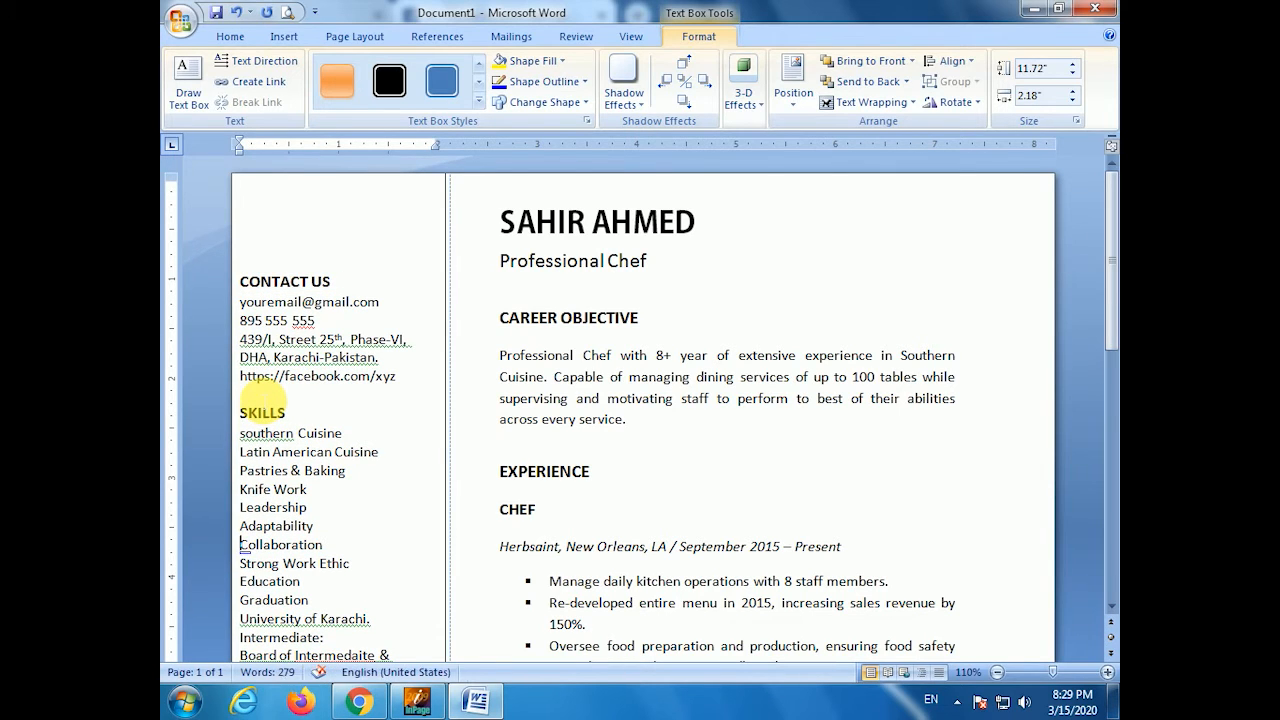
{"action": "key", "text": "Return"}
{"action": "key", "text": "shift+End"}
{"action": "key", "text": "shift+F3"}
{"action": "key", "text": "ctrl+b"}
{"action": "key", "text": "Down"}
{"action": "key", "text": "Down"}
{"action": "key", "text": "Down"}
{"action": "key", "text": "Down"}
{"action": "key", "text": "Down"}
{"action": "key", "text": "Down"}
{"action": "key", "text": "Down"}
{"action": "key", "text": "Down"}
{"action": "key", "text": "Down"}
{"action": "key", "text": "Down"}
{"action": "key", "text": "Down"}
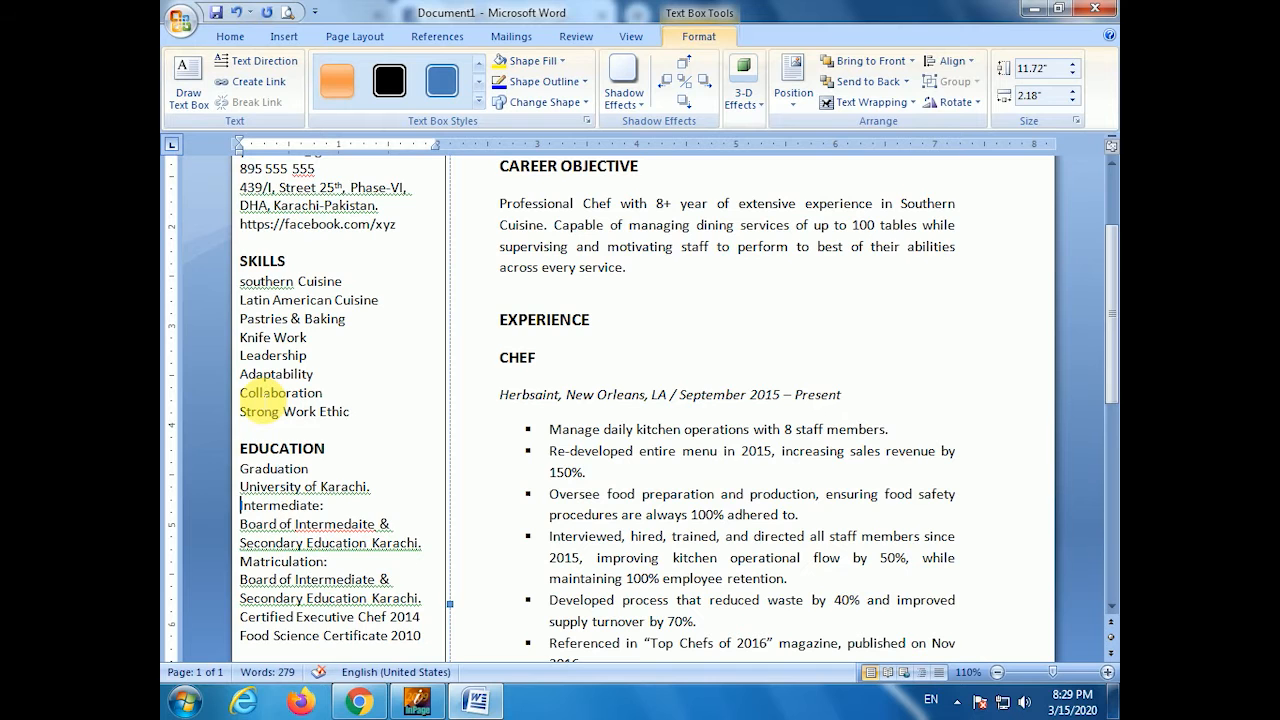
- Insert blank lines above Intermediate, Matriculation, both certificate lines and the Awards section
{"action": "key", "text": "Return"}
{"action": "key", "text": "Down"}
{"action": "key", "text": "Return"}
{"action": "key", "text": "Down"}
{"action": "key", "text": "Down"}
{"action": "key", "text": "Down"}
{"action": "scroll", "coordinate": [263, 401], "scroll_direction": "down", "scroll_amount": 8}
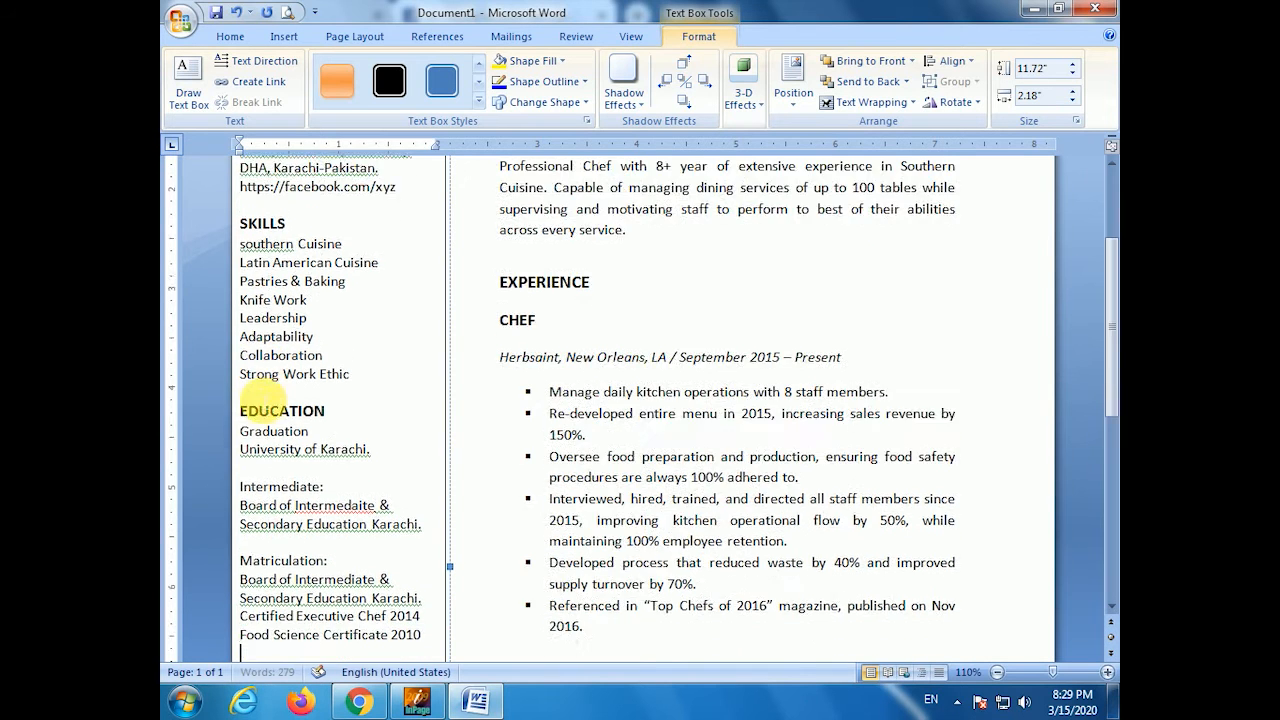
{"action": "scroll", "coordinate": [263, 401], "scroll_direction": "up", "scroll_amount": 1}
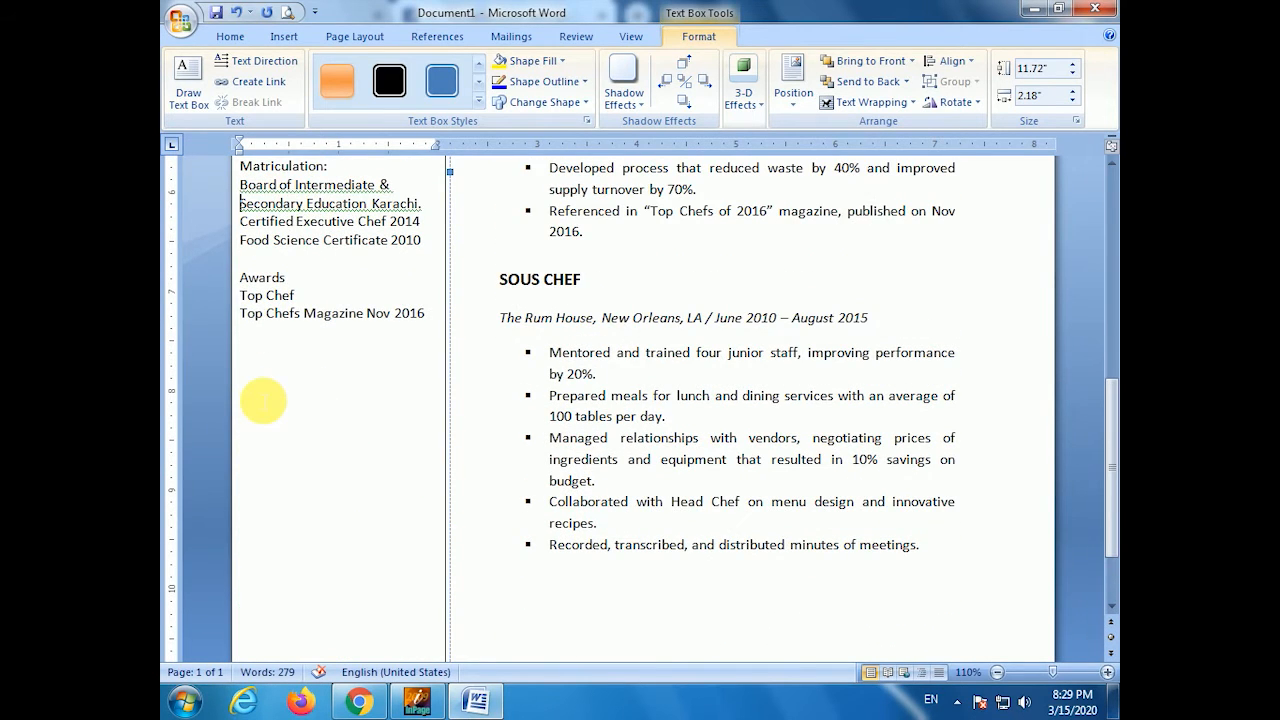
{"action": "key", "text": "Return"}
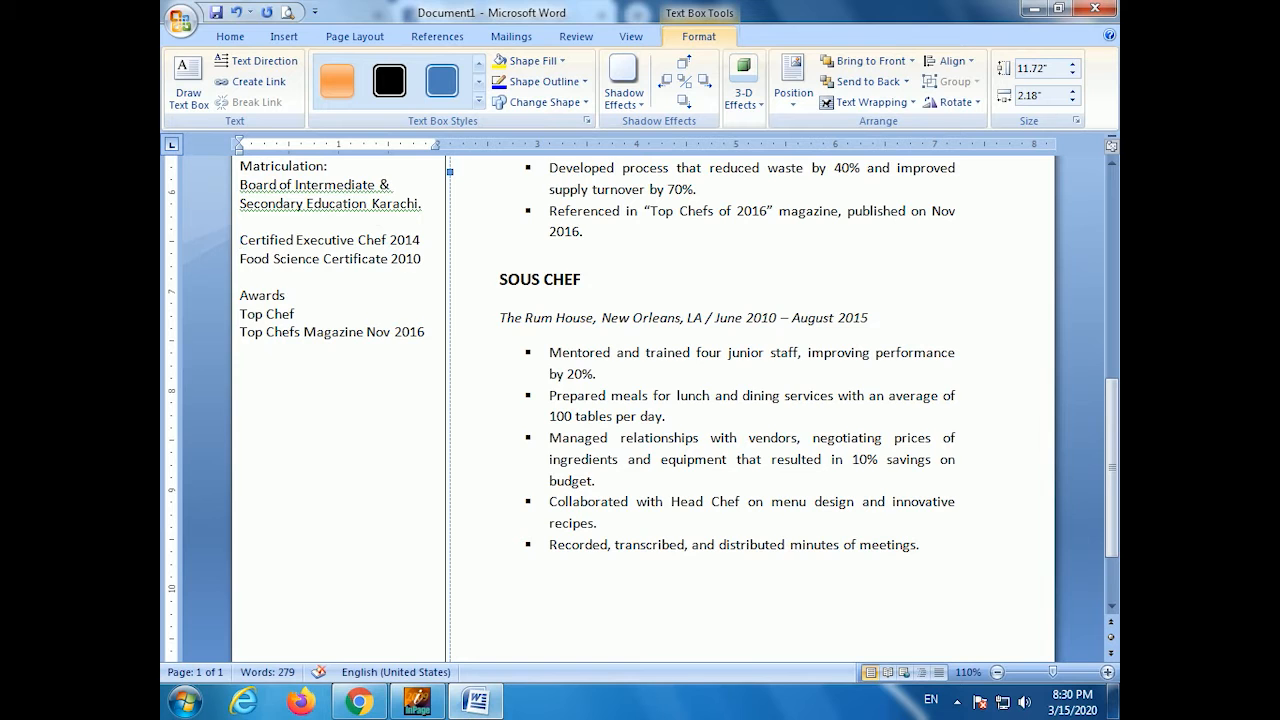
{"action": "key", "text": "Return"}
{"action": "key", "text": "Down"}
{"action": "key", "text": "Down"}
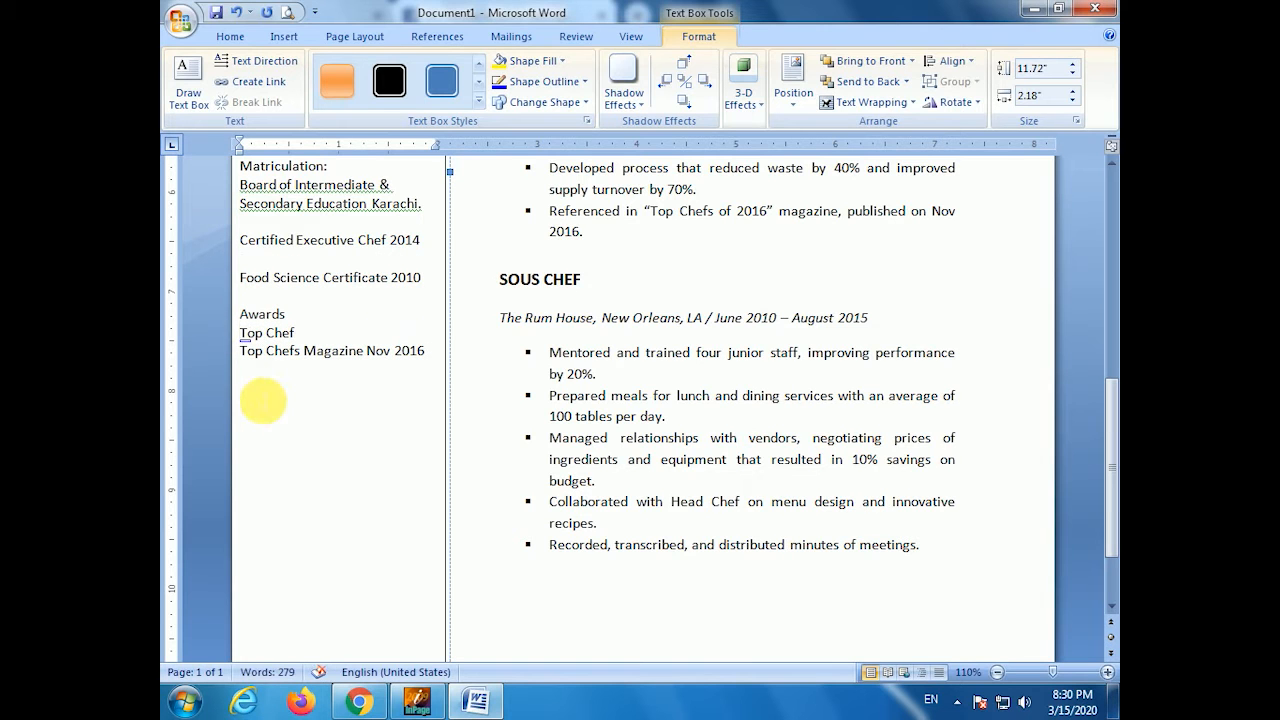
{"action": "key", "text": "Return"}
{"action": "key", "text": "Up"}
{"action": "key", "text": "Up"}
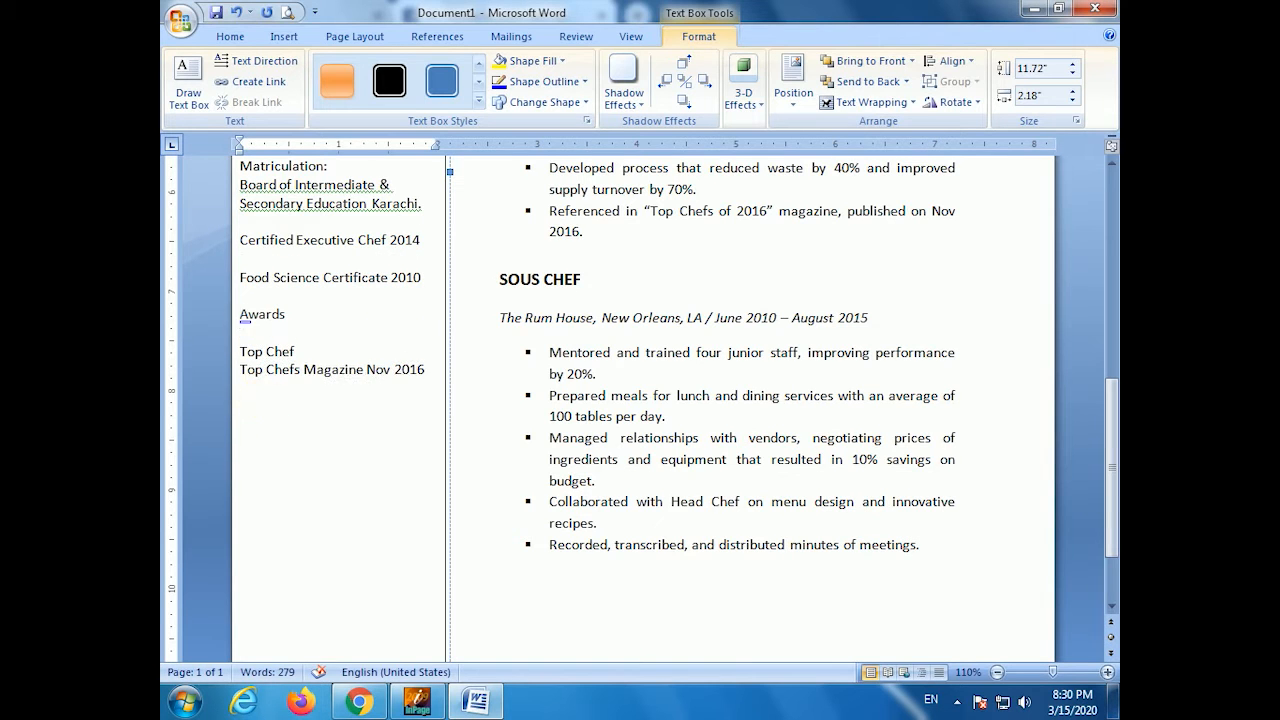
{"action": "key", "text": "Return"}
{"action": "scroll", "coordinate": [325, 380], "scroll_direction": "up", "scroll_amount": 1}
{"action": "scroll", "coordinate": [325, 380], "scroll_direction": "up", "scroll_amount": 2}
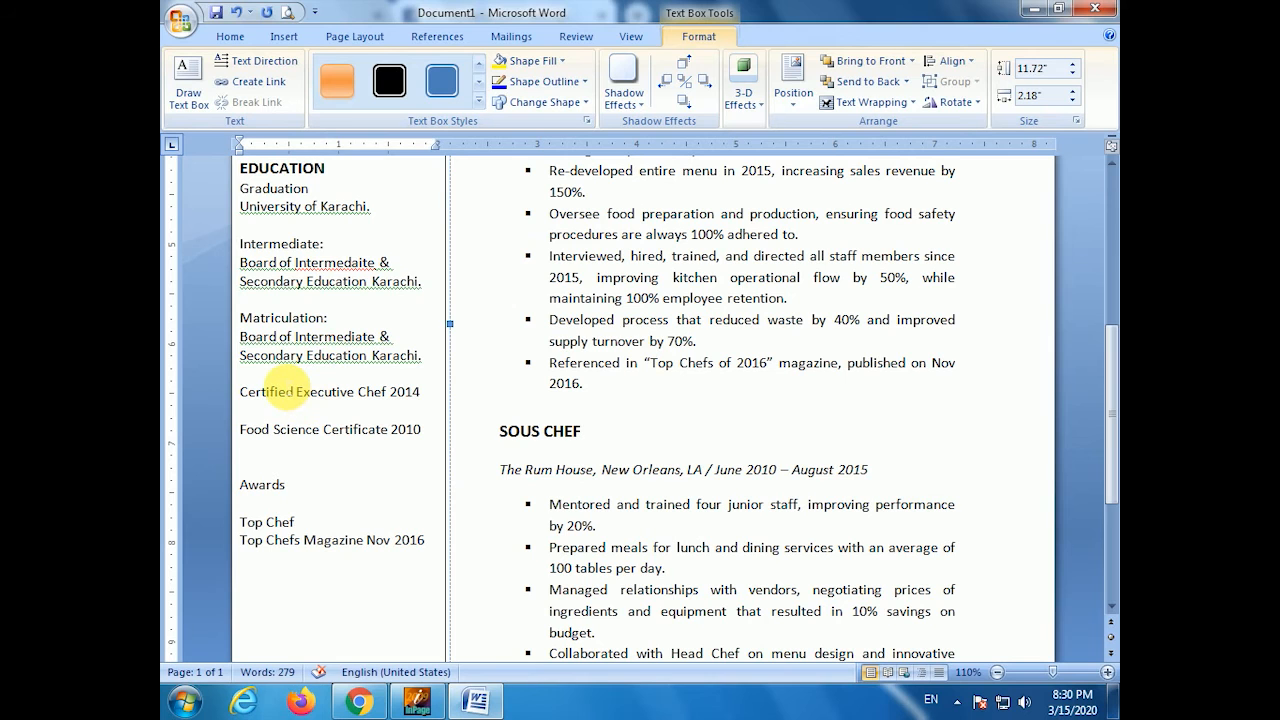
{"action": "key", "text": "Up"}
{"action": "key", "text": "Up"}
{"action": "key", "text": "Up"}
{"action": "key", "text": "Up"}
{"action": "key", "text": "Up"}
{"action": "key", "text": "Up"}
{"action": "scroll", "coordinate": [285, 392], "scroll_direction": "up", "scroll_amount": 7}
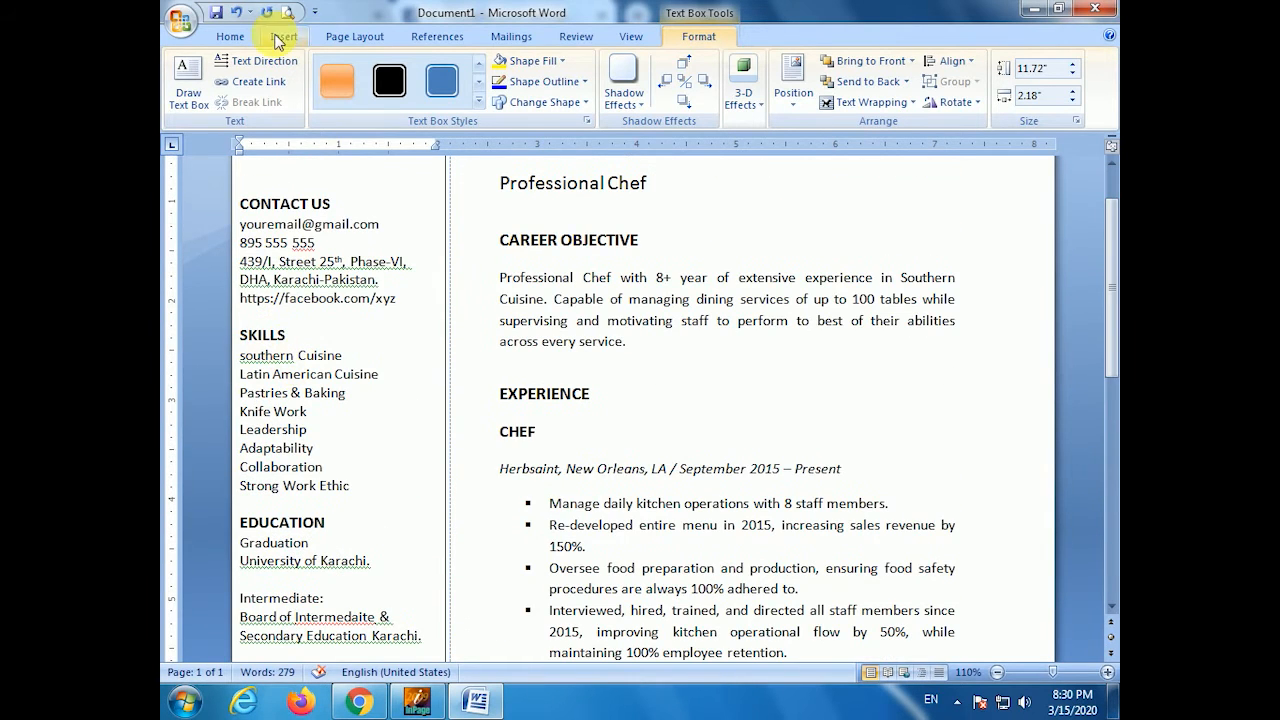
- Correct the misspelled 'Intermedaite' to 'Intermediate' from the spelling suggestions
{"action": "left_click", "coordinate": [358, 340]}
{"action": "scroll", "coordinate": [325, 380], "scroll_direction": "up", "scroll_amount": 2}
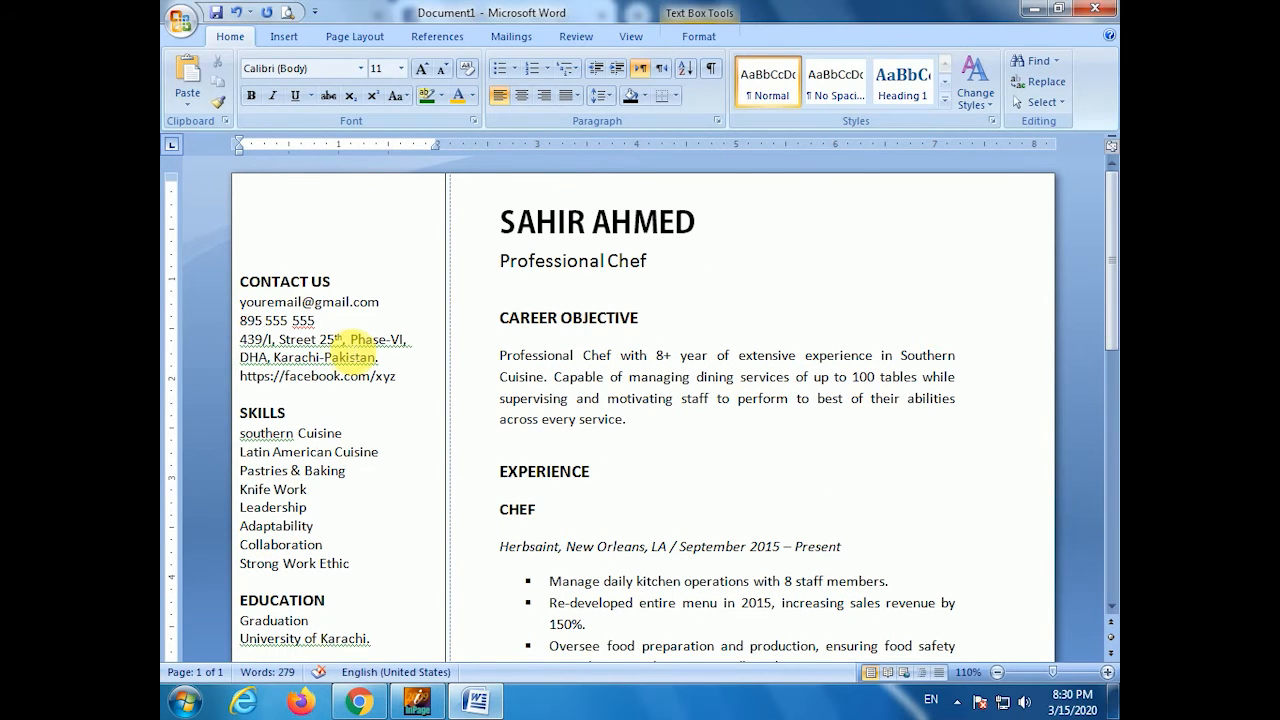
{"action": "scroll", "coordinate": [362, 348], "scroll_direction": "down", "scroll_amount": 12}
{"action": "scroll", "coordinate": [357, 349], "scroll_direction": "up", "scroll_amount": 10}
{"action": "scroll", "coordinate": [334, 357], "scroll_direction": "down", "scroll_amount": 5}
{"action": "right_click", "coordinate": [351, 343]}
{"action": "left_click", "coordinate": [437, 360]}
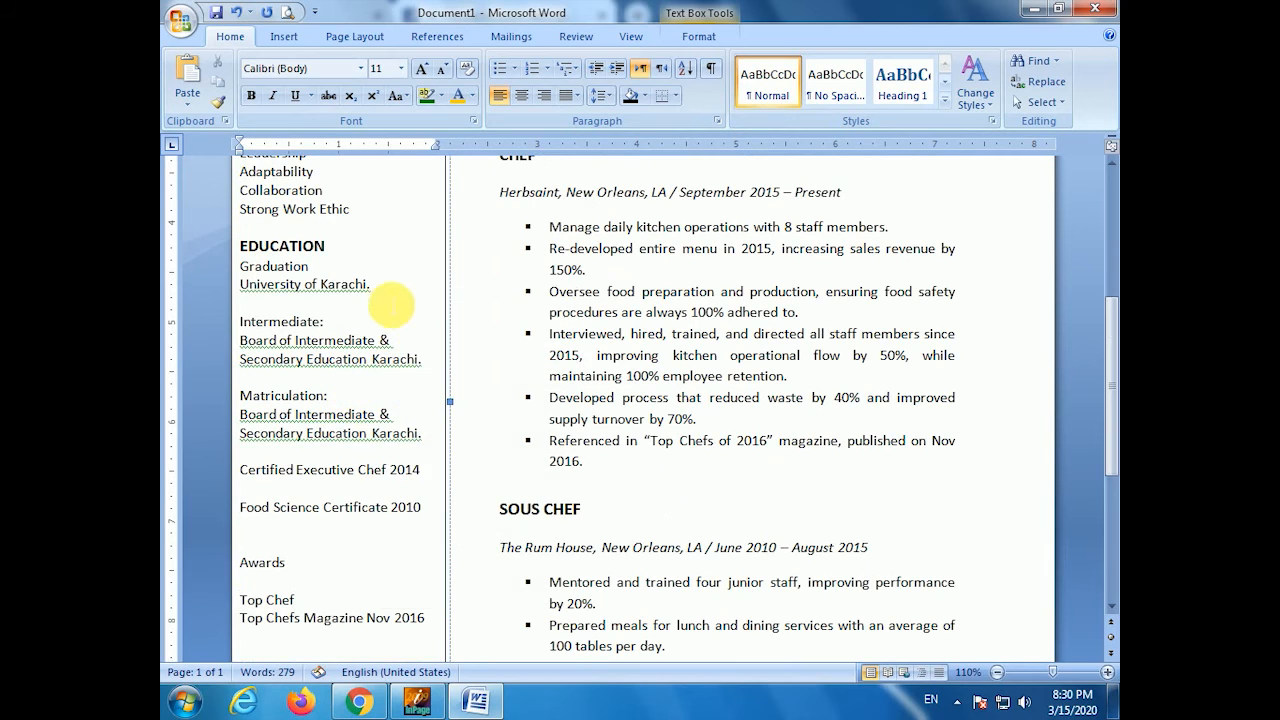
- Run a spelling check, ignoring University of Karachi, Board of Intermediate and southern Cuisine
{"action": "left_click", "coordinate": [391, 293]}
{"action": "scroll", "coordinate": [391, 293], "scroll_direction": "up", "scroll_amount": 7}
{"action": "key", "text": "F7"}
{"action": "left_click", "coordinate": [788, 385]}
{"action": "left_click", "coordinate": [788, 385]}
{"action": "left_click", "coordinate": [788, 385]}
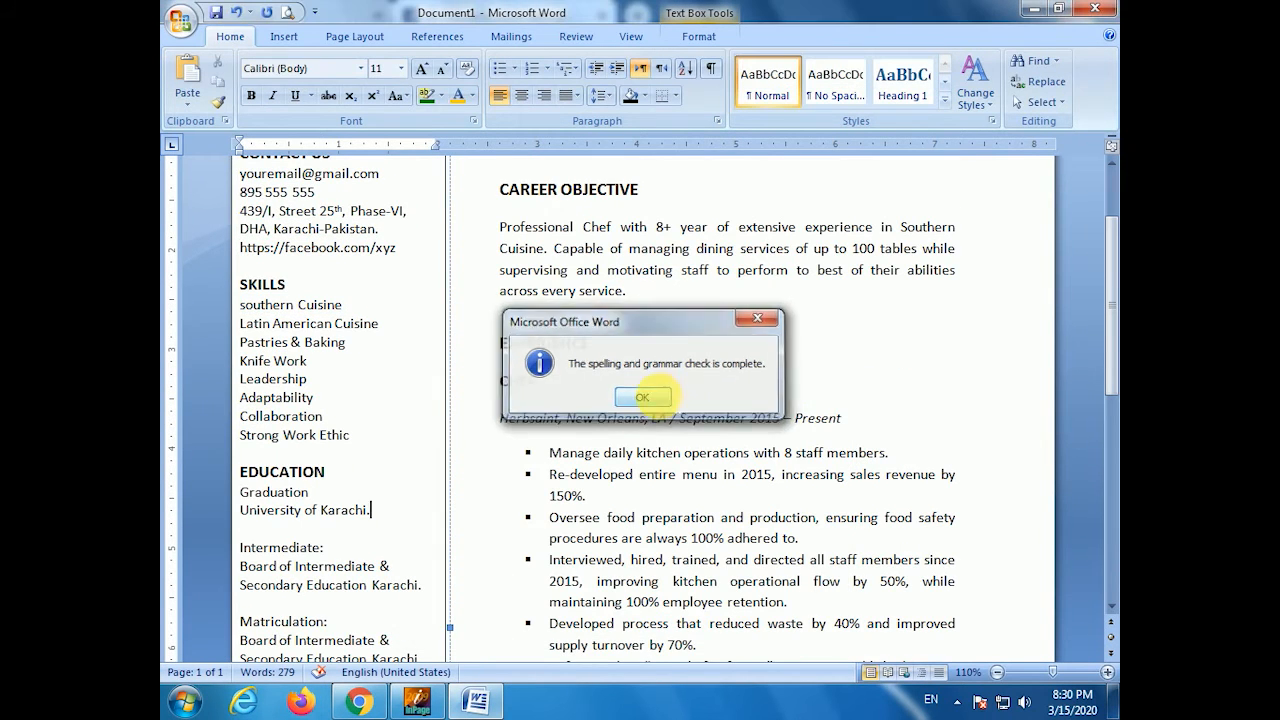
{"action": "left_click", "coordinate": [627, 393]}
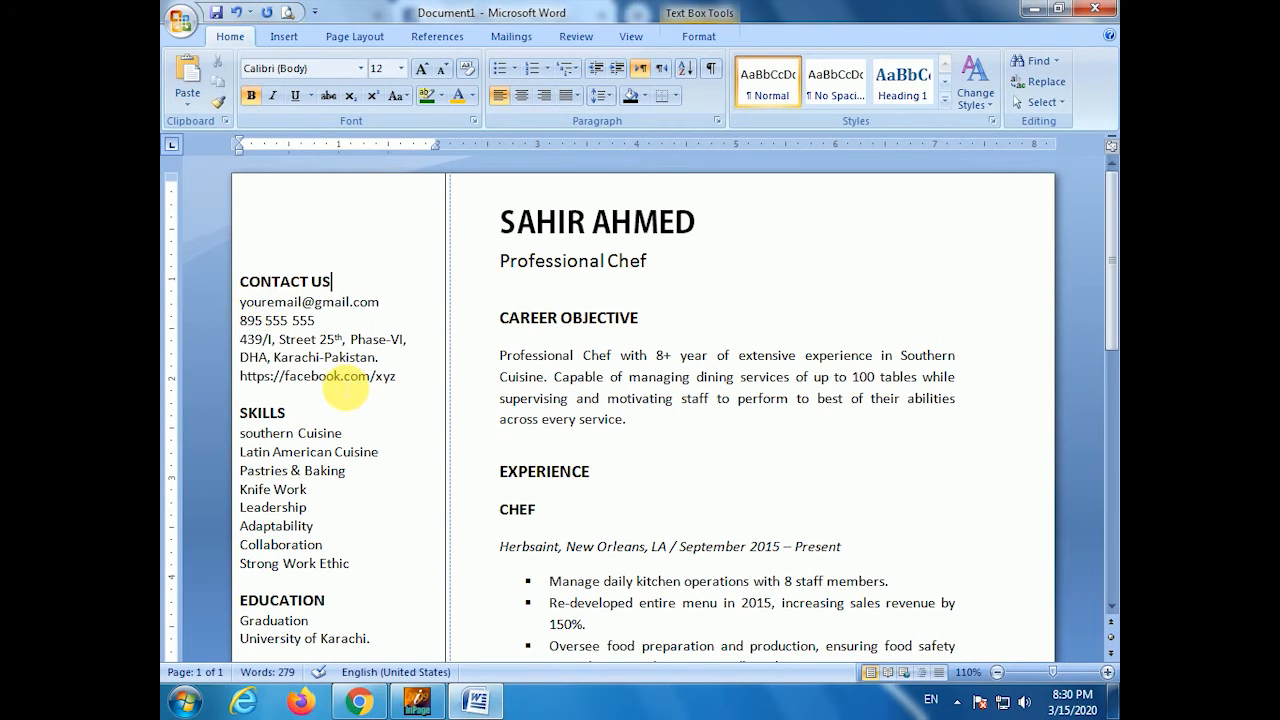
- Reduce the contact details, from email to facebook link, to font size 10
{"action": "scroll", "coordinate": [345, 381], "scroll_direction": "down", "scroll_amount": 1}
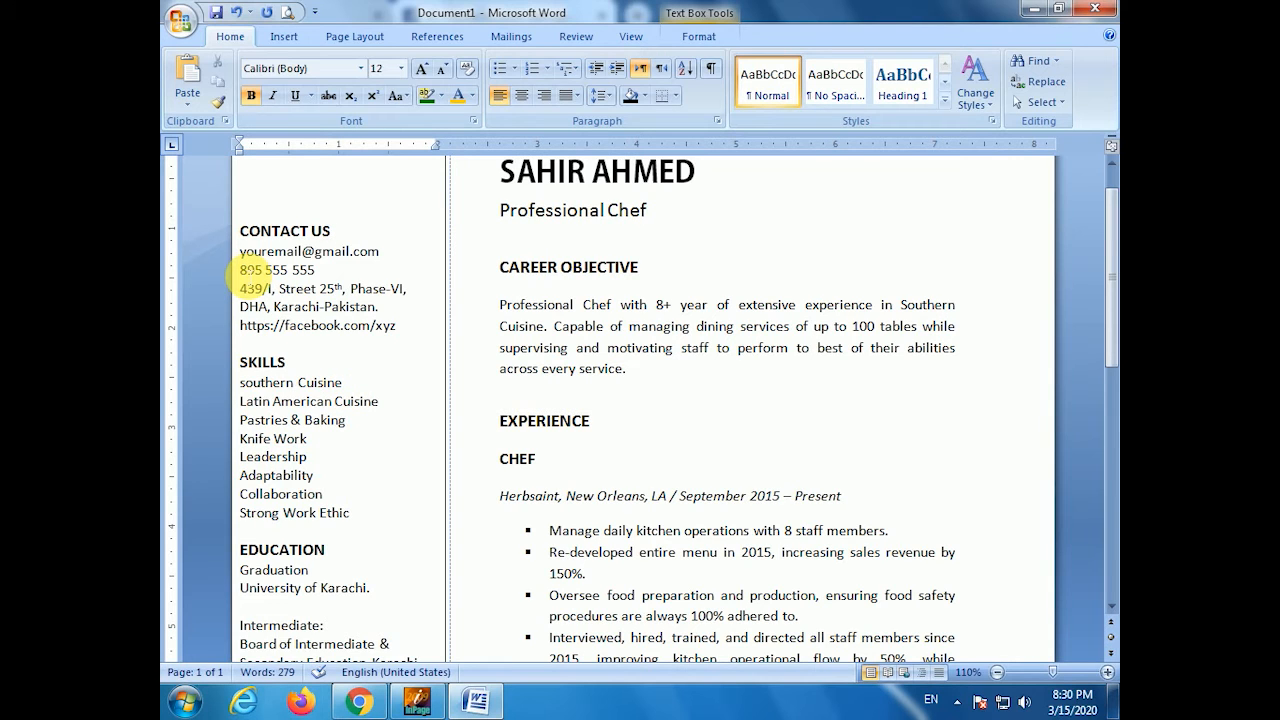
{"action": "left_click_drag", "start_coordinate": [248, 258], "coordinate": [422, 327]}
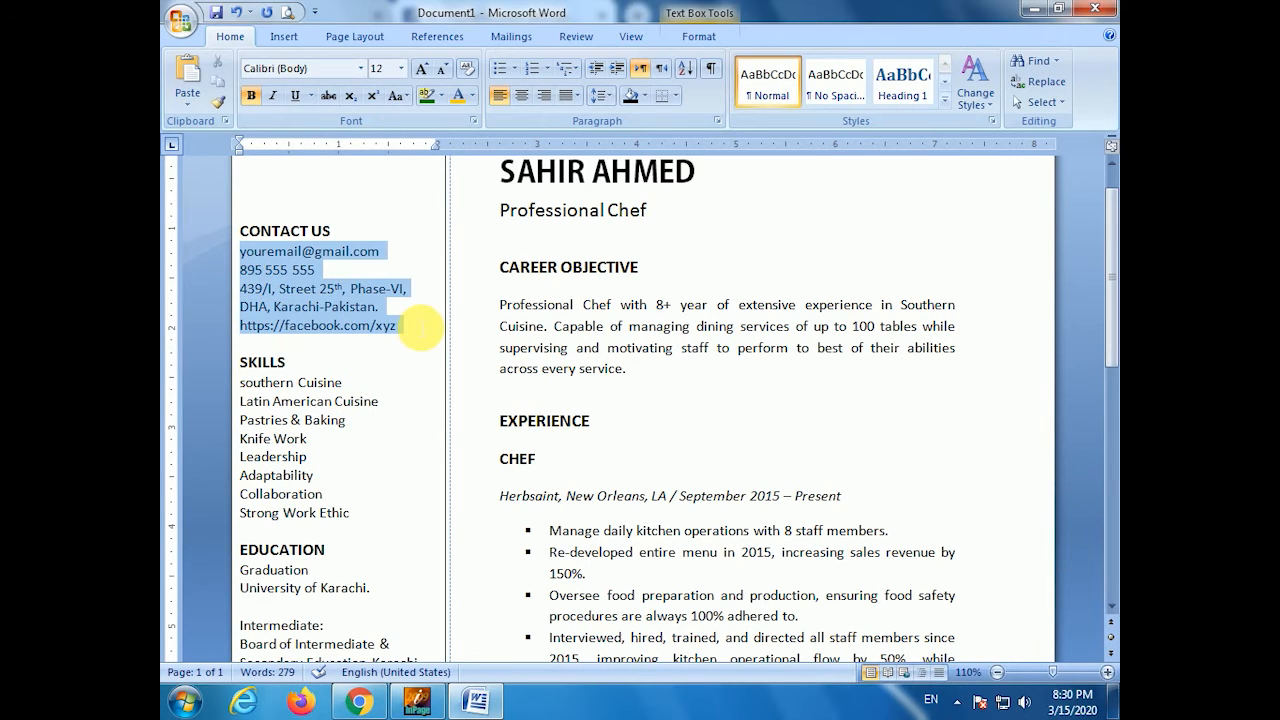
{"action": "key", "text": "ctrl+bracketleft"}
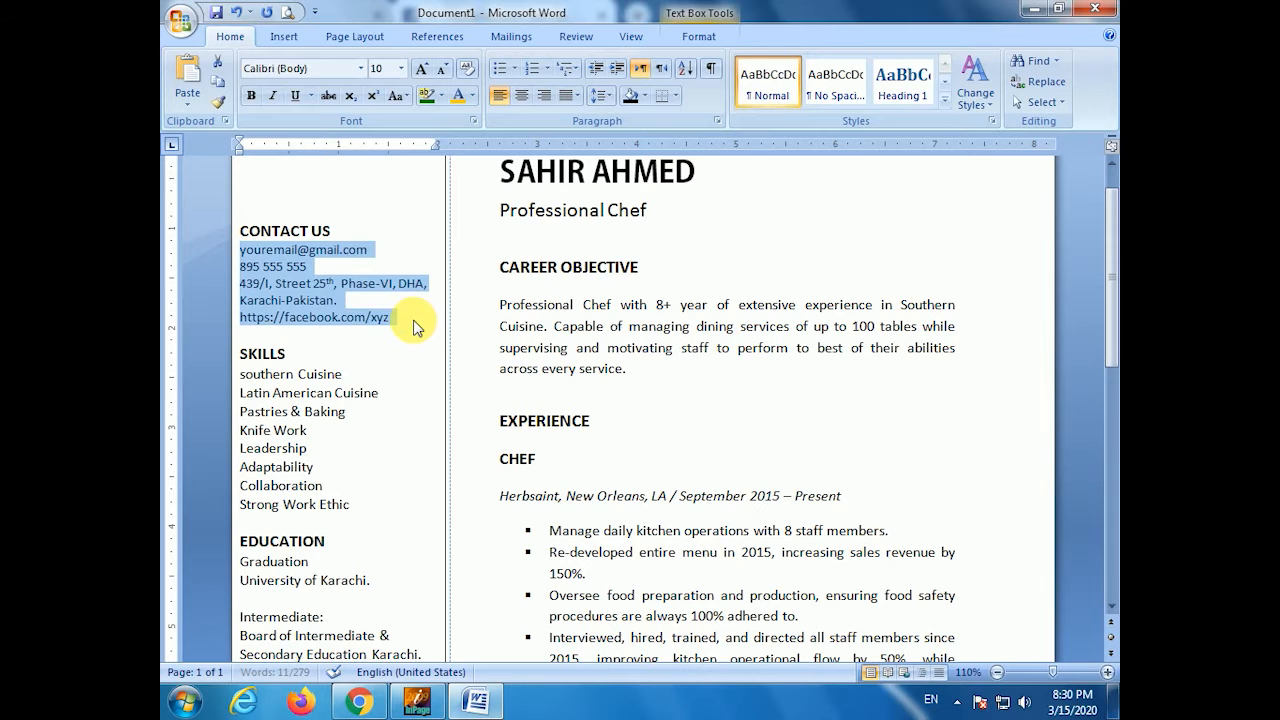
{"action": "left_click", "coordinate": [409, 337]}
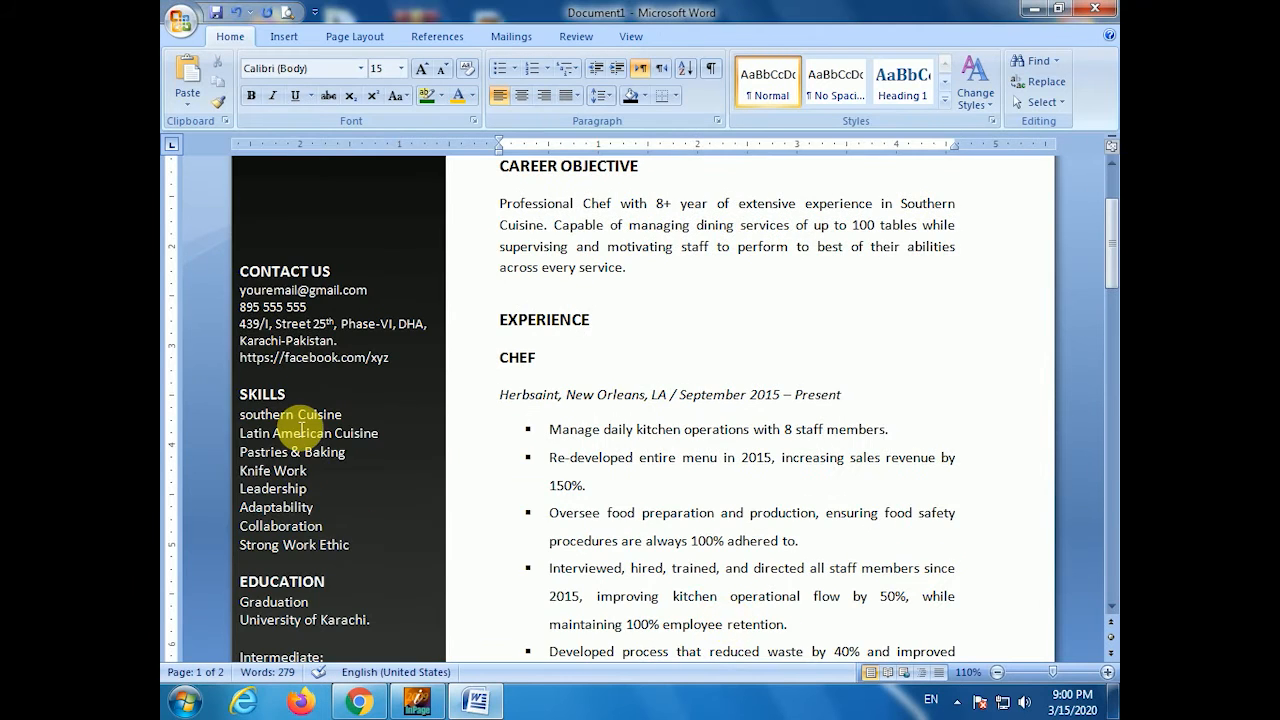
{"action": "scroll", "coordinate": [290, 420], "scroll_direction": "up", "scroll_amount": 3}
{"action": "scroll", "coordinate": [316, 422], "scroll_direction": "down", "scroll_amount": 3}
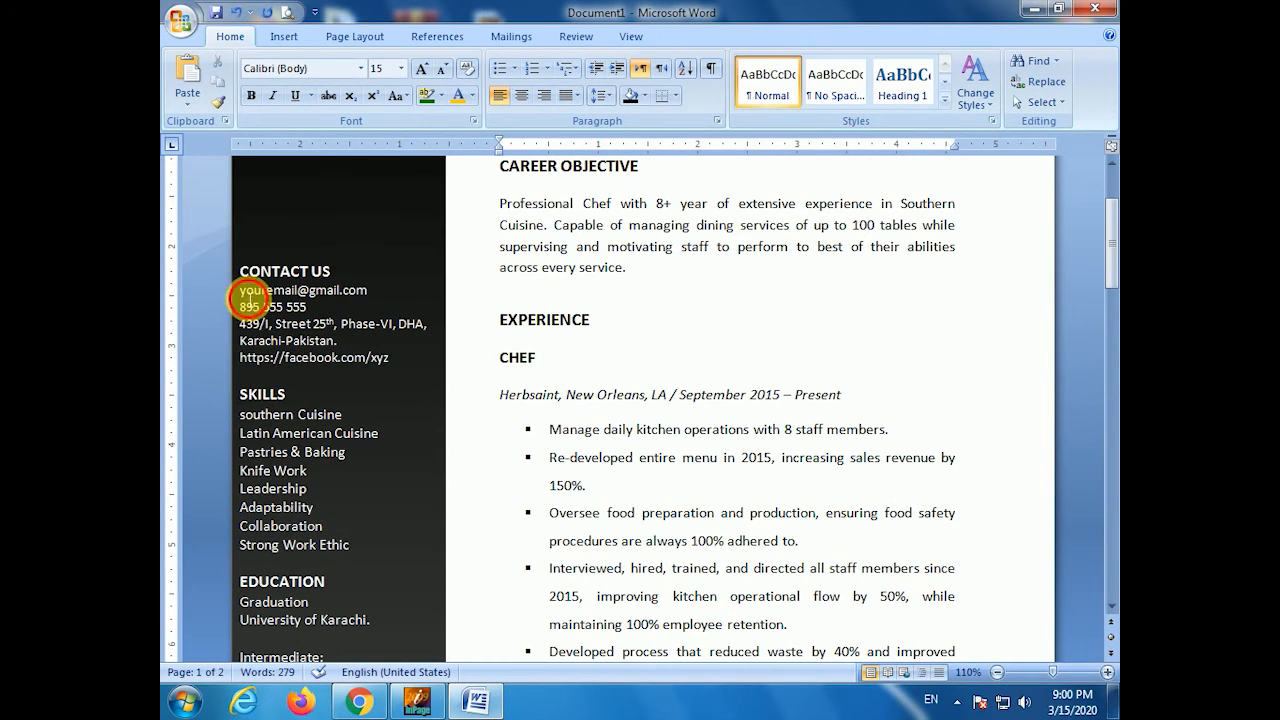
- Give the email line a Gmail-logo picture bullet imported from the Extra pix folder
{"action": "left_click", "coordinate": [248, 298]}
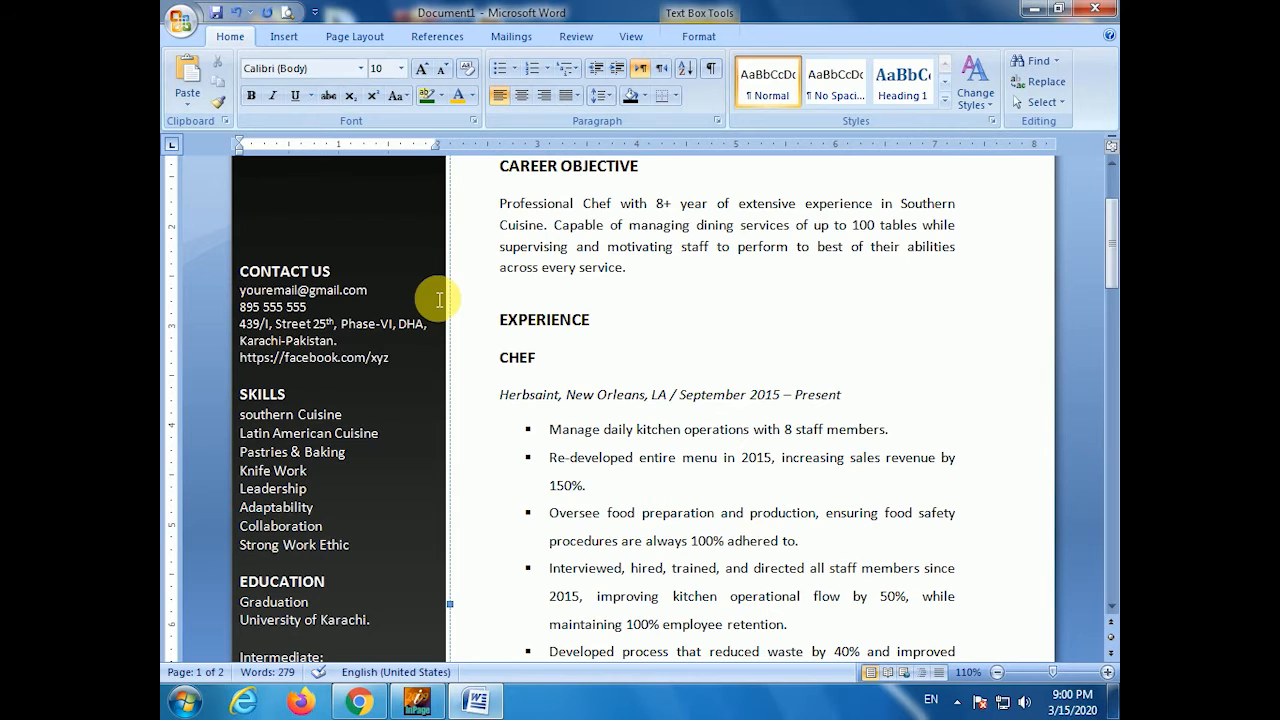
{"action": "left_click", "coordinate": [518, 72]}
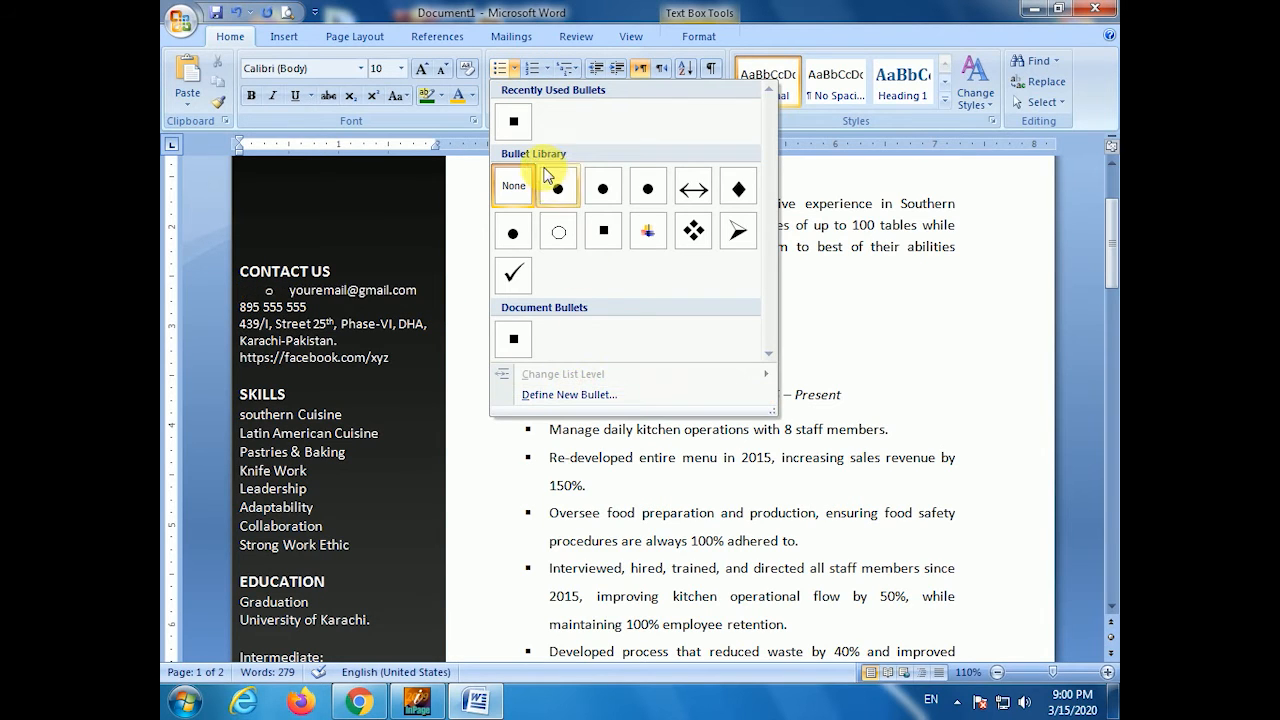
{"action": "left_click", "coordinate": [585, 395]}
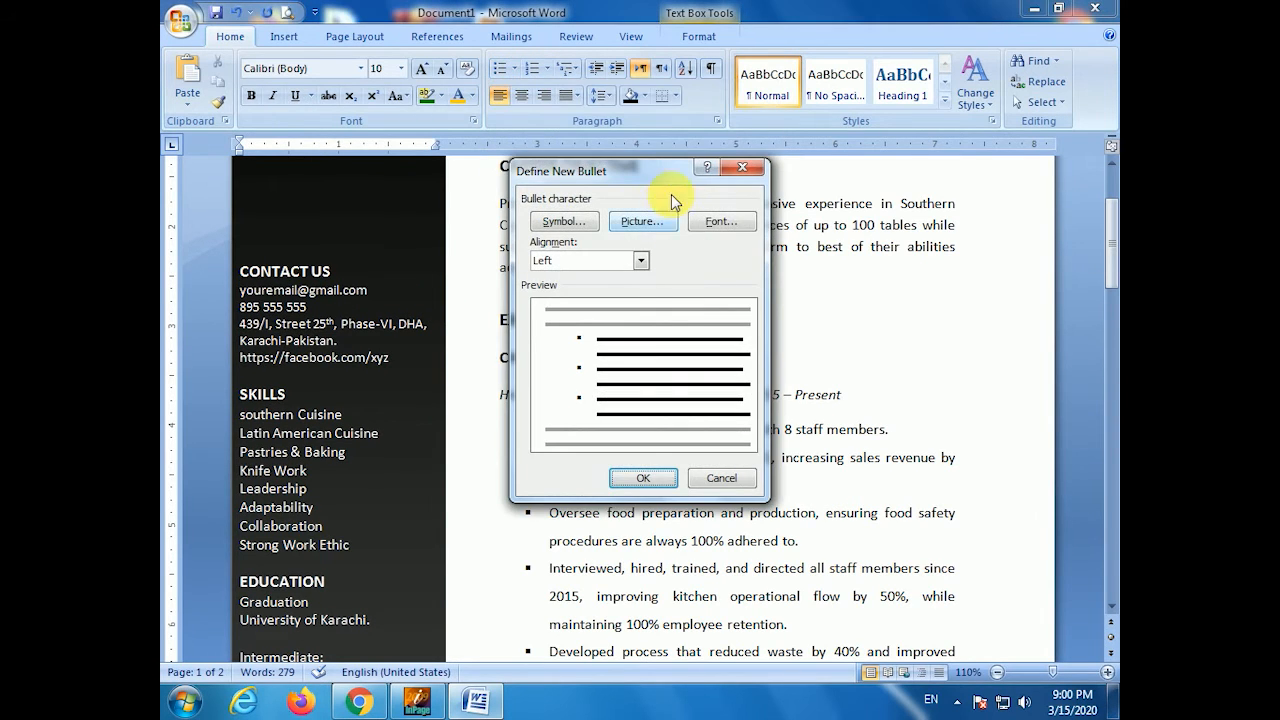
{"action": "left_click", "coordinate": [645, 221]}
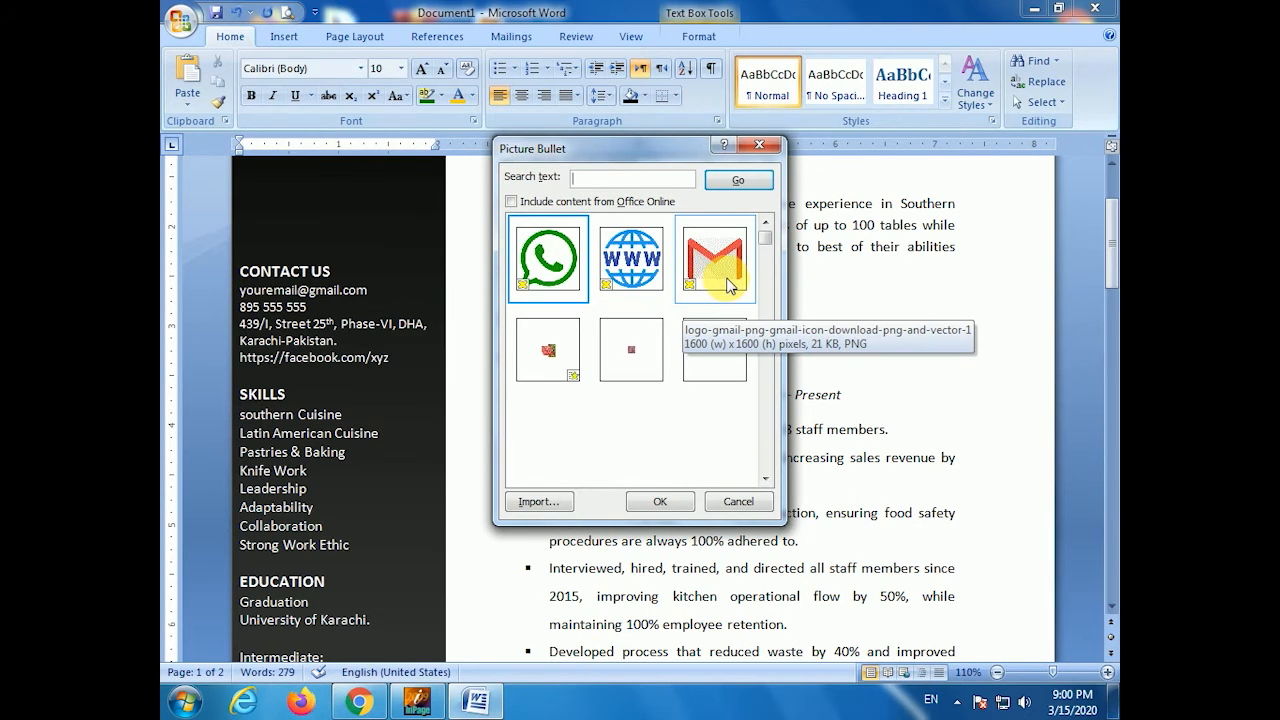
{"action": "left_click", "coordinate": [539, 501]}
{"action": "left_click", "coordinate": [600, 333]}
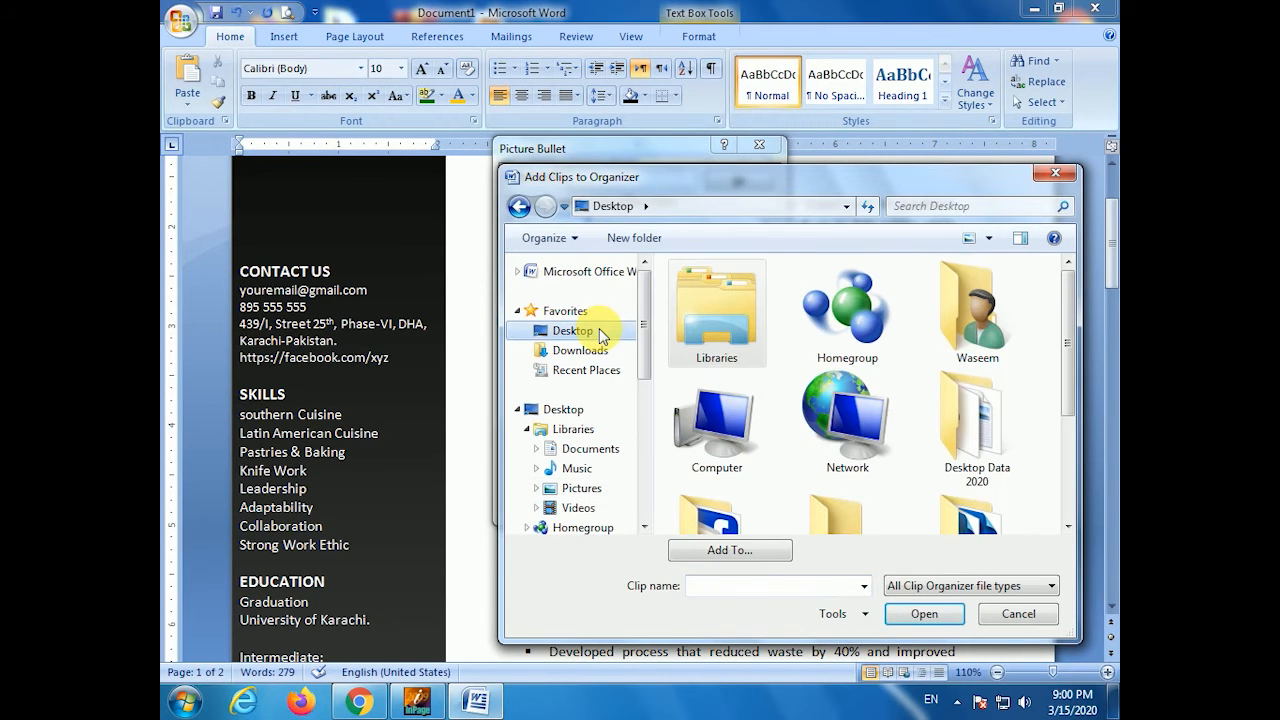
{"action": "scroll", "coordinate": [1066, 420], "scroll_direction": "down", "scroll_amount": 3}
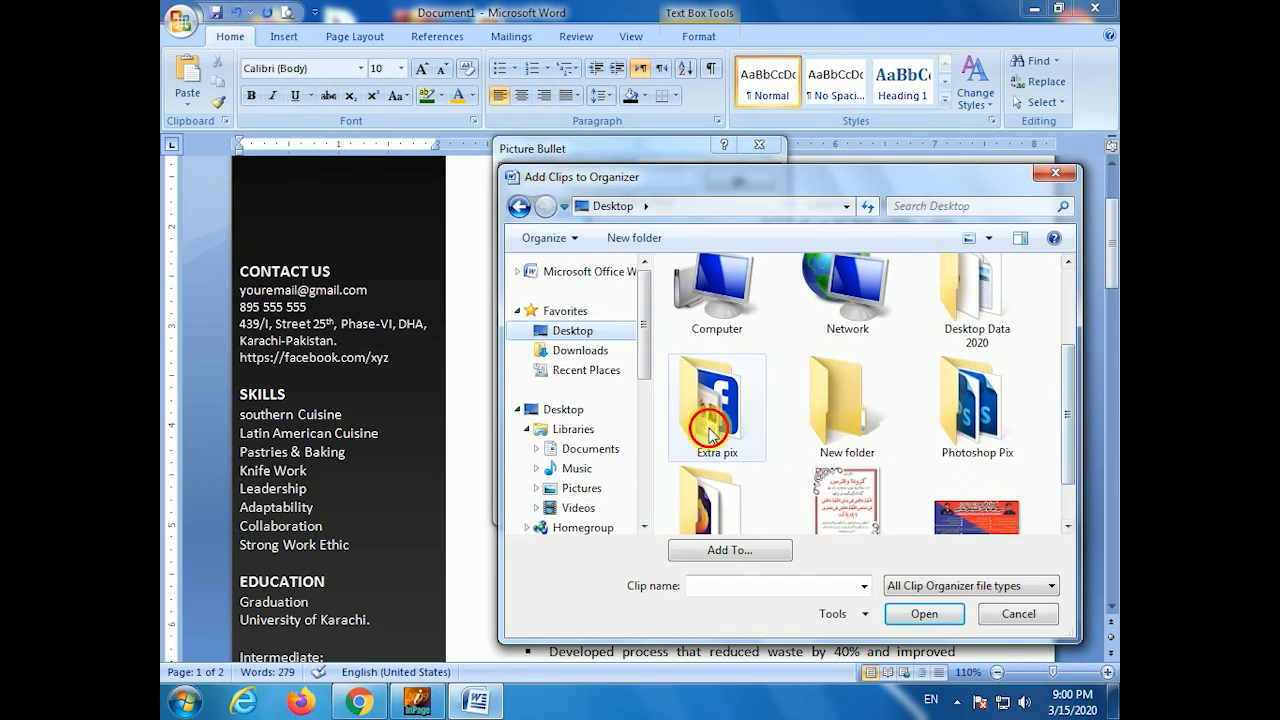
{"action": "double_click", "coordinate": [710, 416]}
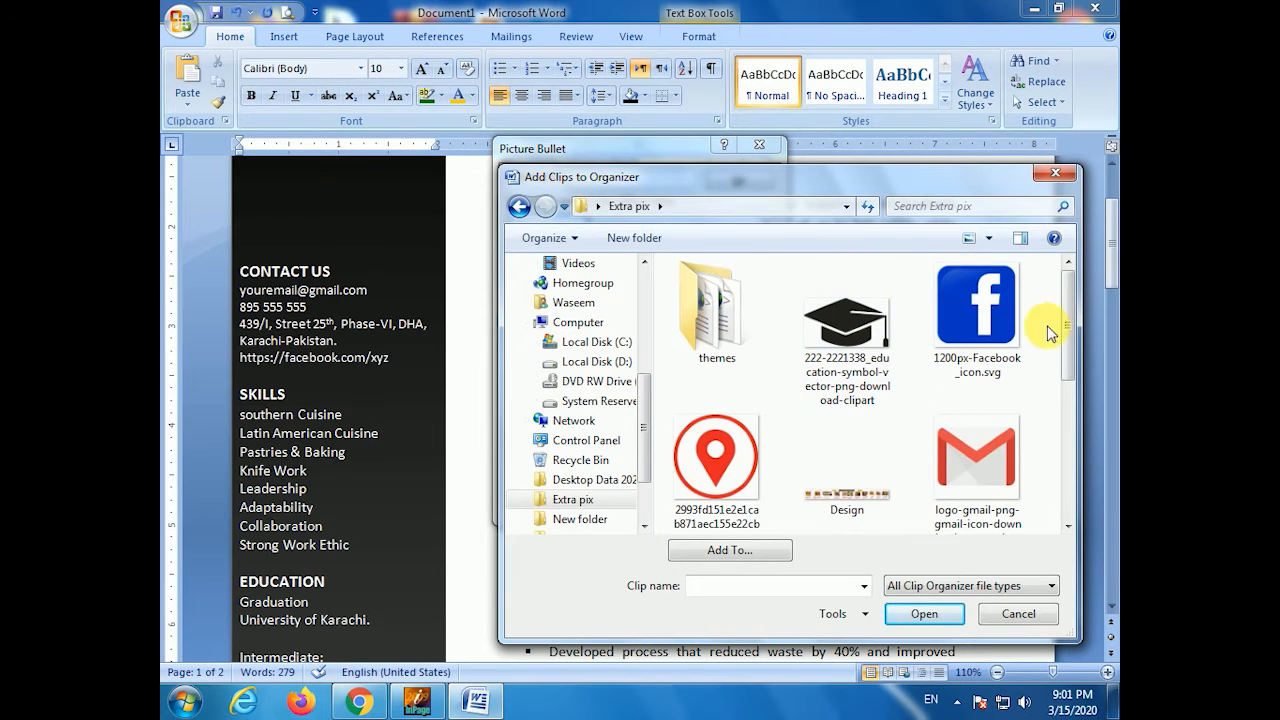
{"action": "scroll", "coordinate": [945, 365], "scroll_direction": "down", "scroll_amount": 2}
{"action": "double_click", "coordinate": [945, 365]}
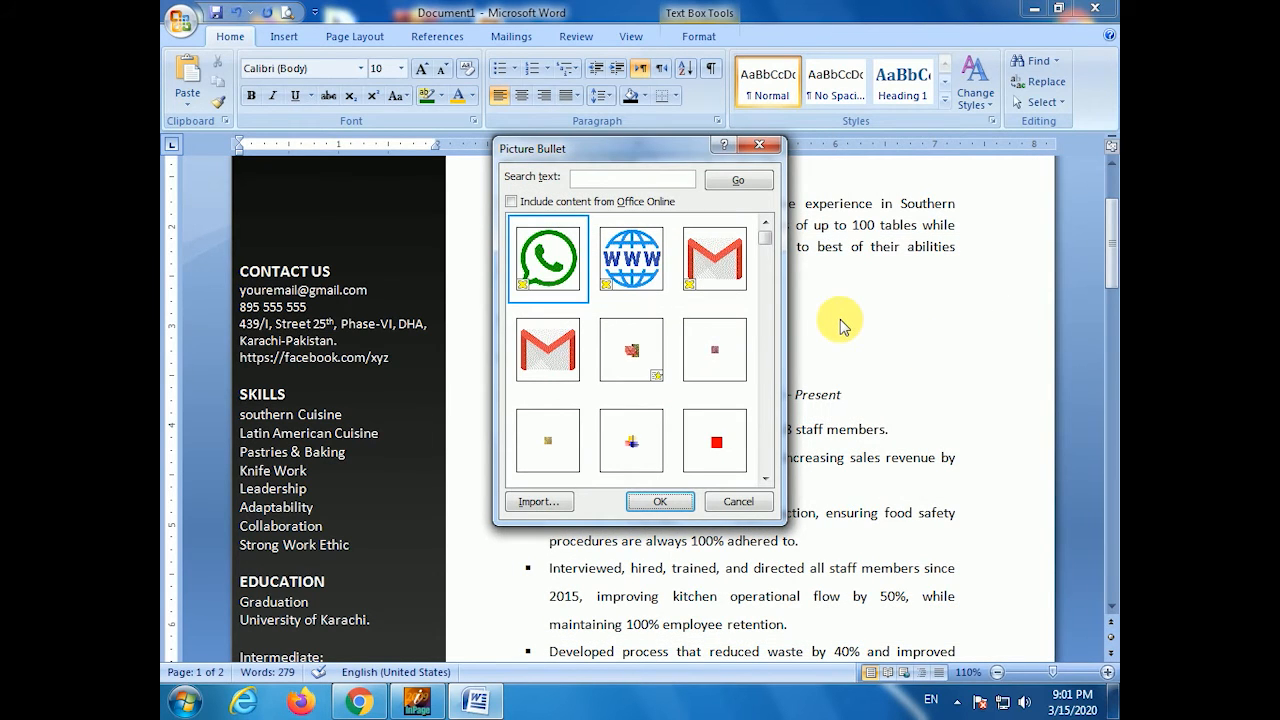
{"action": "left_click", "coordinate": [565, 345]}
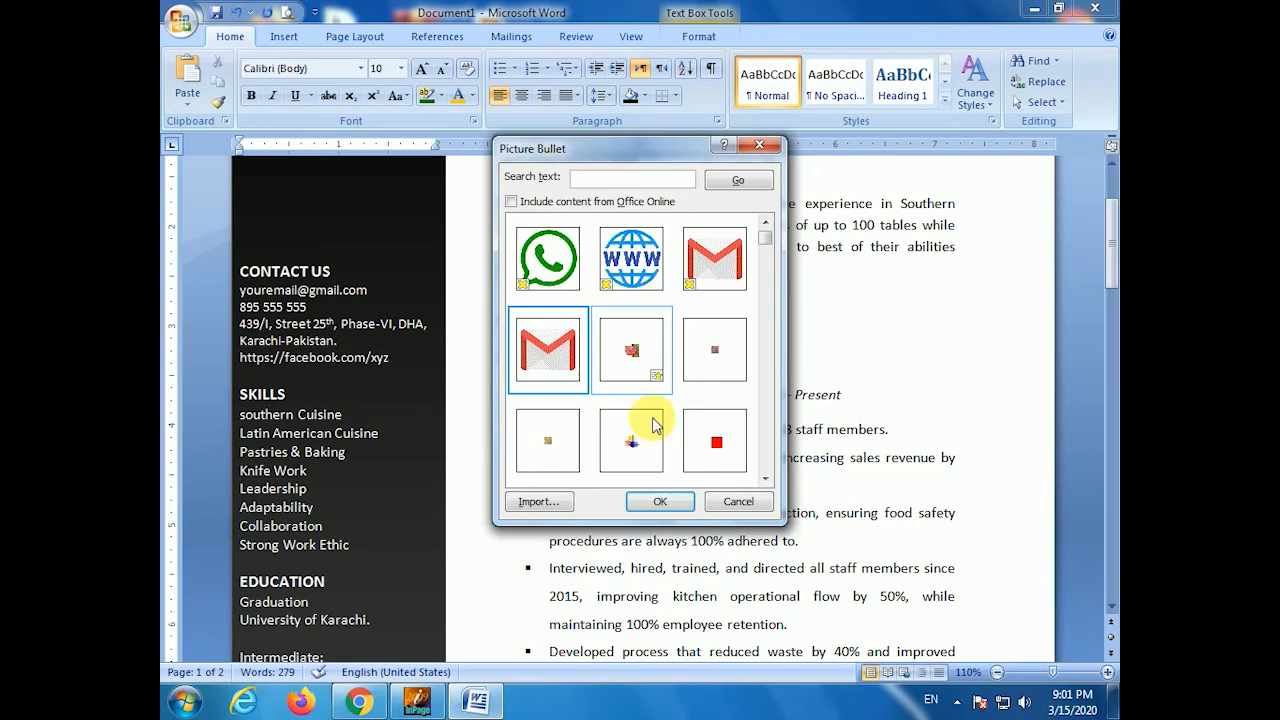
{"action": "left_click", "coordinate": [660, 505]}
{"action": "left_click", "coordinate": [645, 478]}
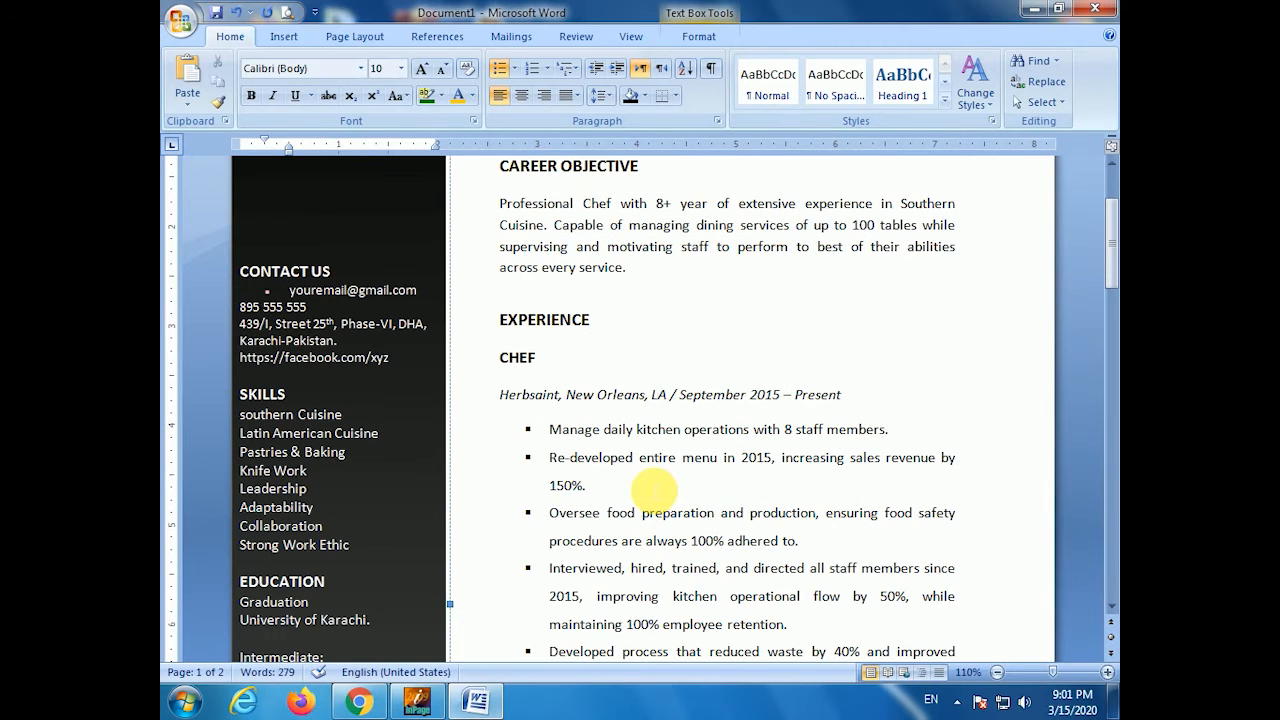
{"action": "left_click", "coordinate": [268, 291]}
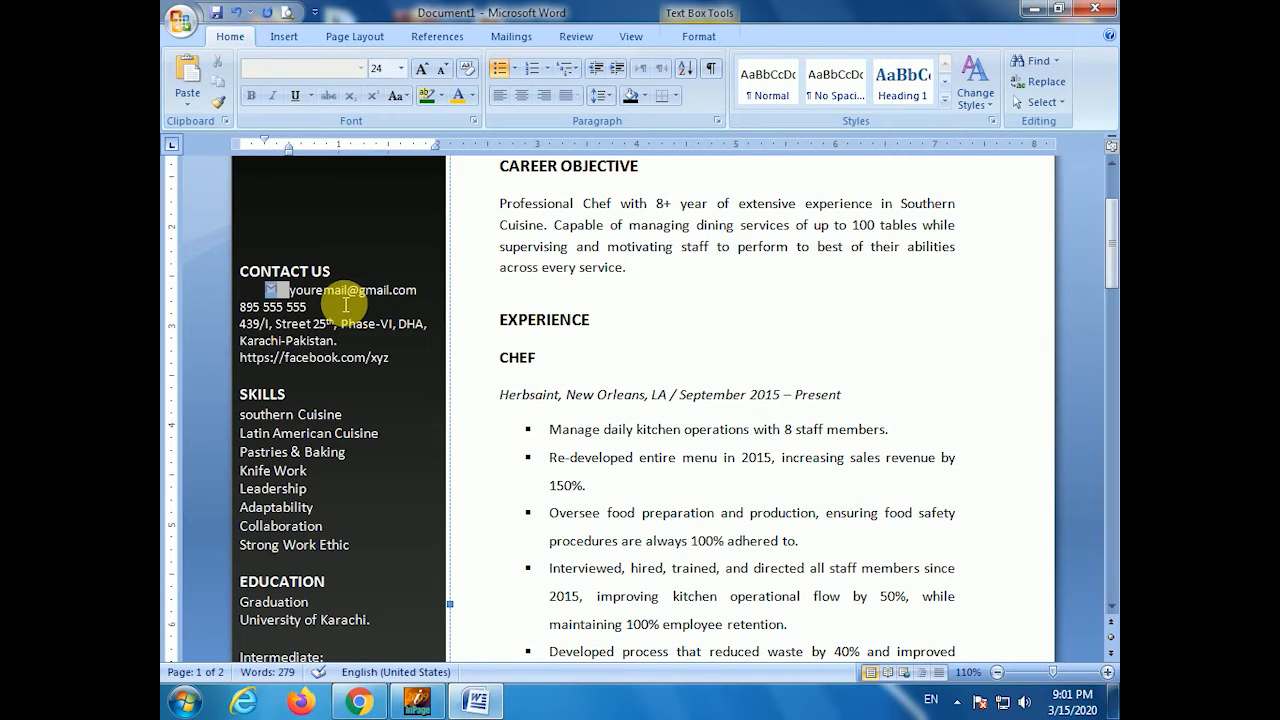
{"action": "left_click", "coordinate": [328, 290]}
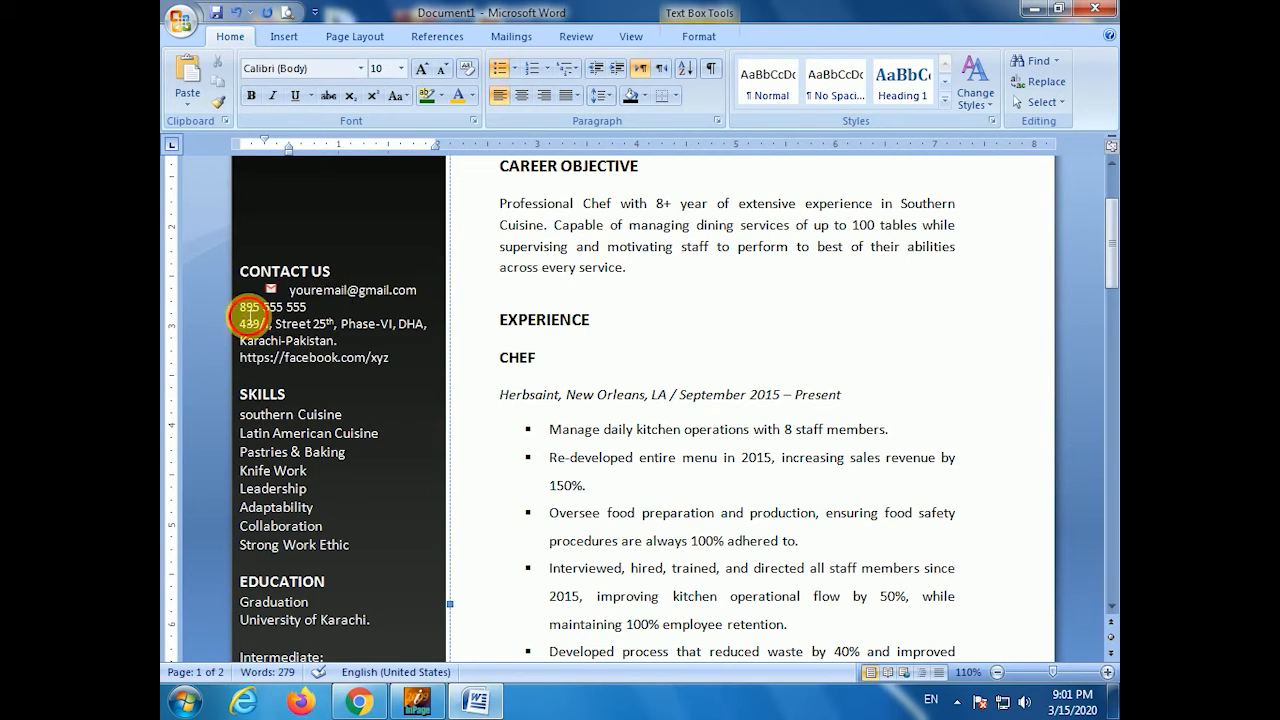
- Give the phone number line a WhatsApp picture bullet imported from Extra pix
{"action": "left_click", "coordinate": [250, 316]}
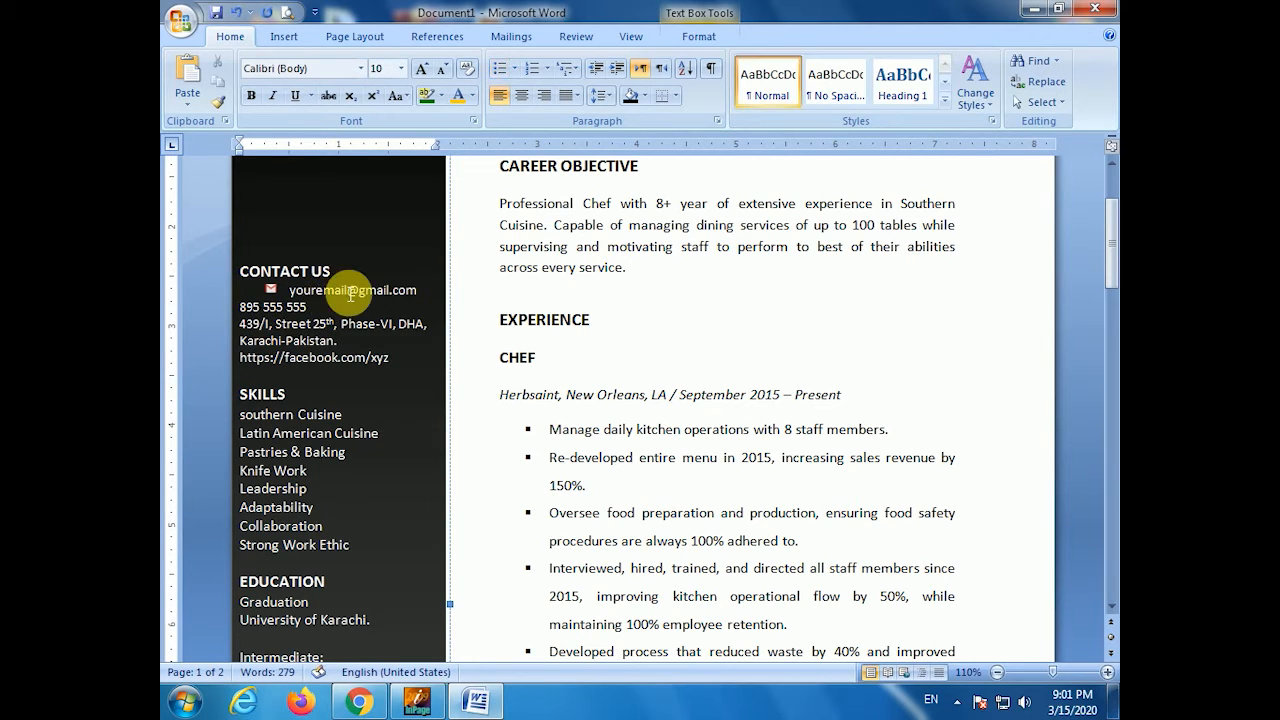
{"action": "left_click", "coordinate": [516, 69]}
{"action": "left_click", "coordinate": [571, 394]}
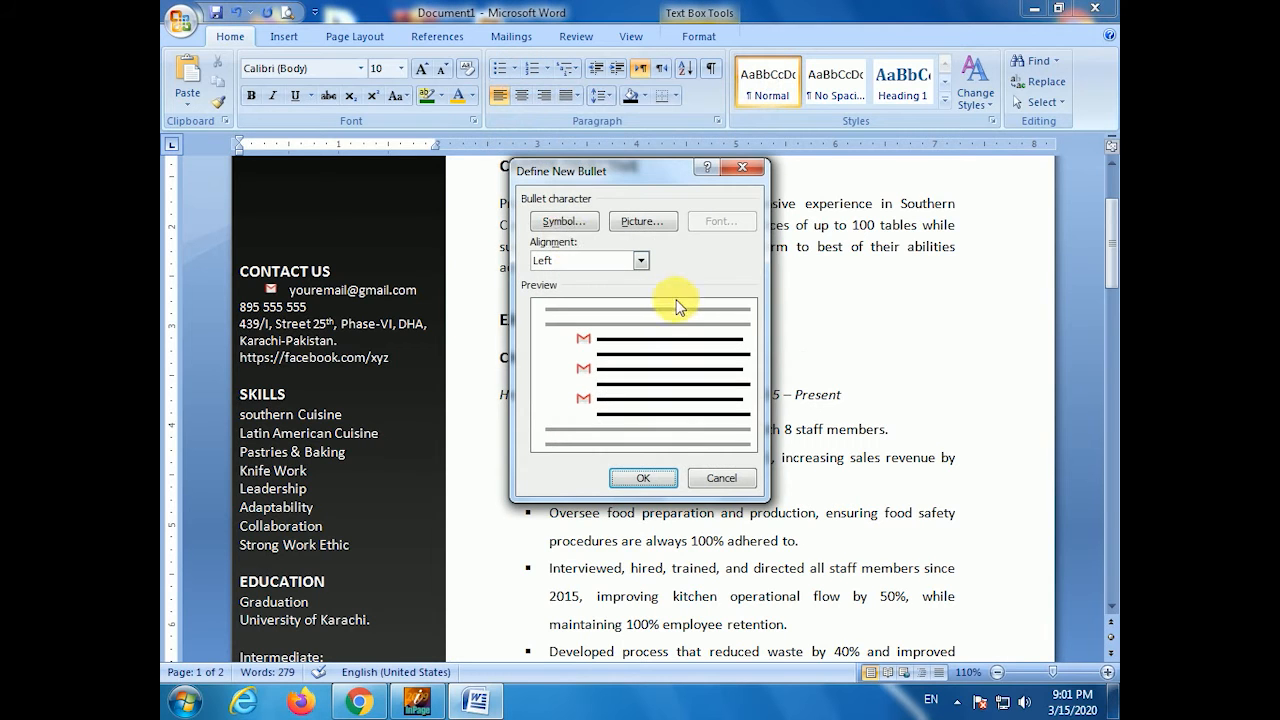
{"action": "left_click", "coordinate": [648, 223]}
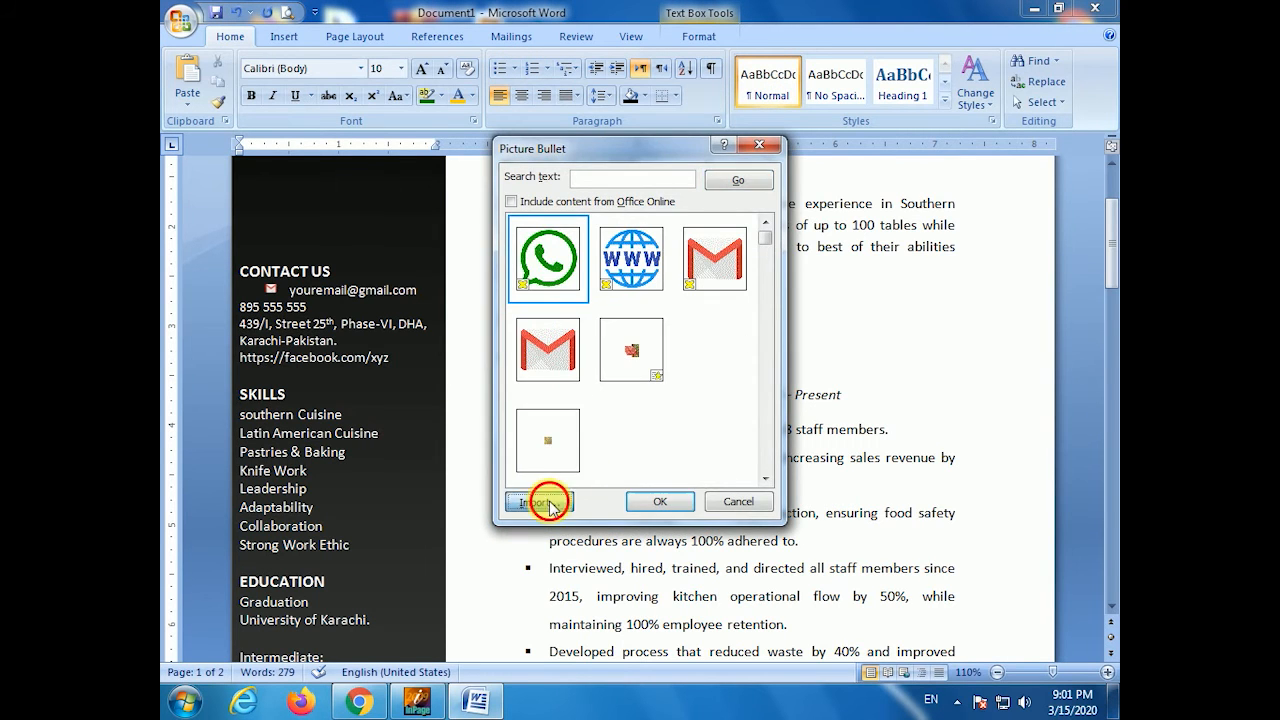
{"action": "left_click", "coordinate": [537, 500]}
{"action": "left_click", "coordinate": [572, 330]}
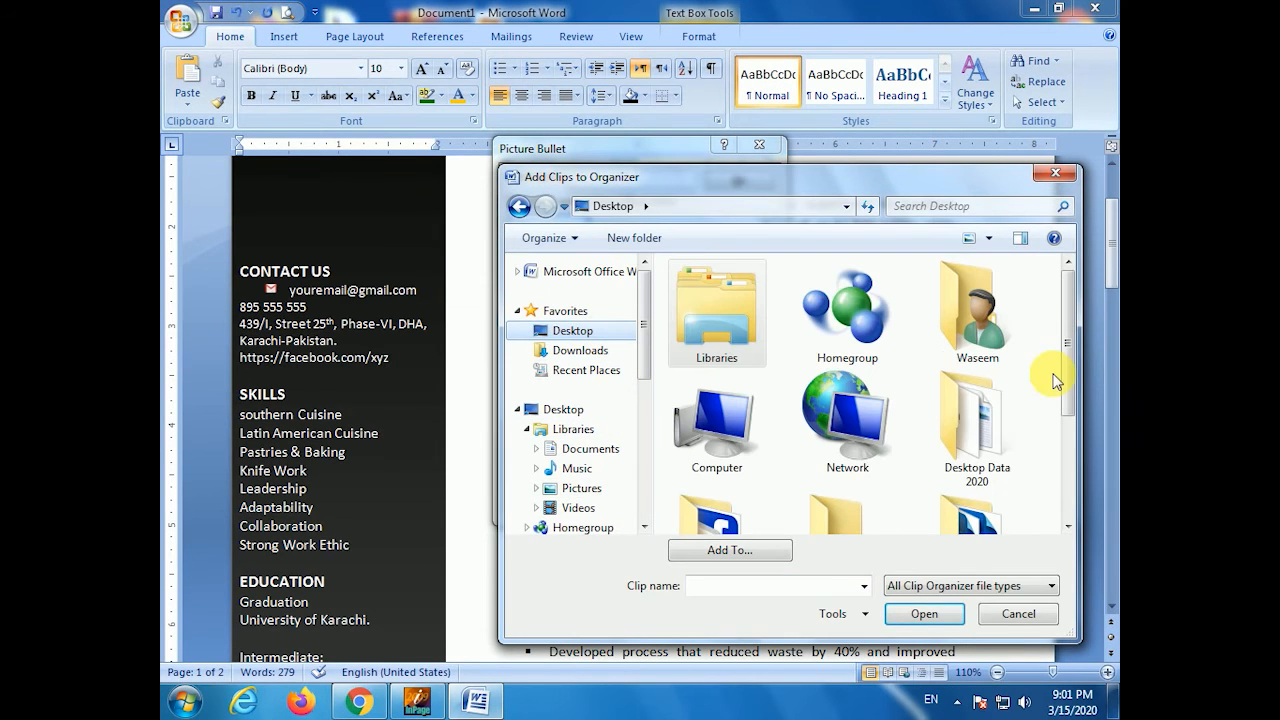
{"action": "scroll", "coordinate": [1063, 409], "scroll_direction": "down", "scroll_amount": 3}
{"action": "double_click", "coordinate": [741, 459]}
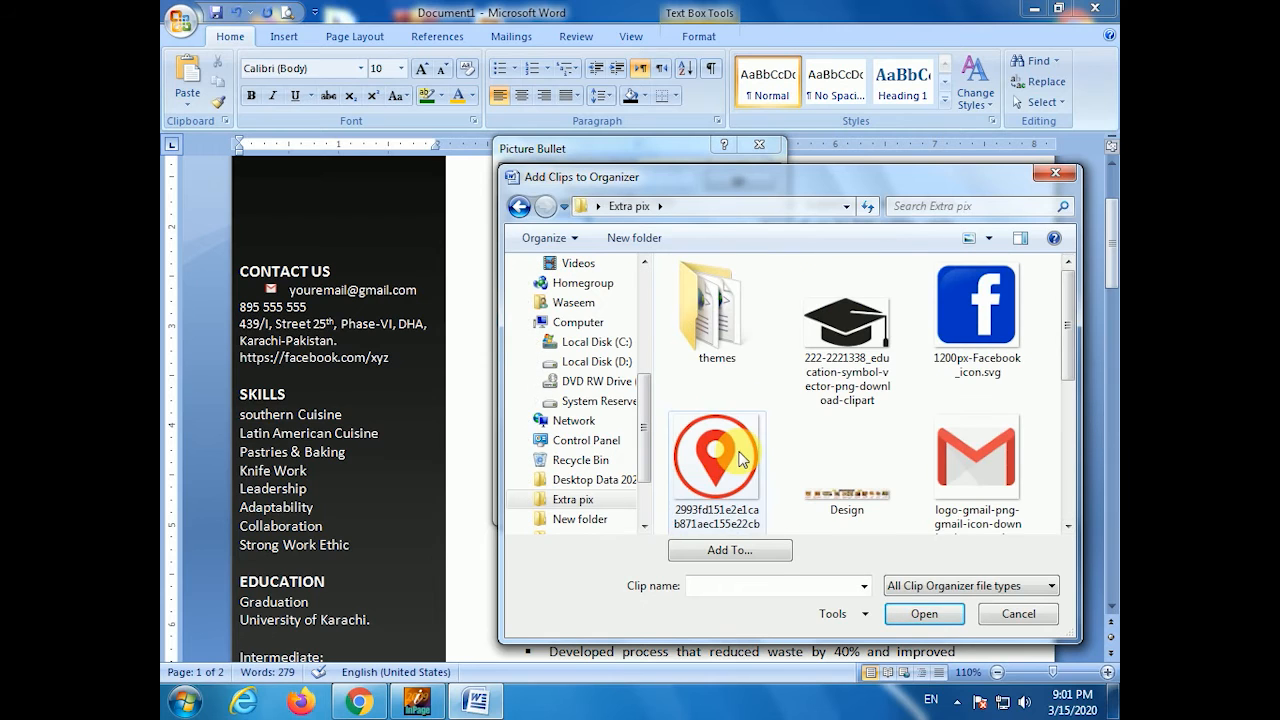
{"action": "left_click_drag", "start_coordinate": [1057, 357], "coordinate": [1066, 505]}
{"action": "double_click", "coordinate": [729, 490]}
{"action": "left_click", "coordinate": [631, 350]}
{"action": "left_click", "coordinate": [656, 501]}
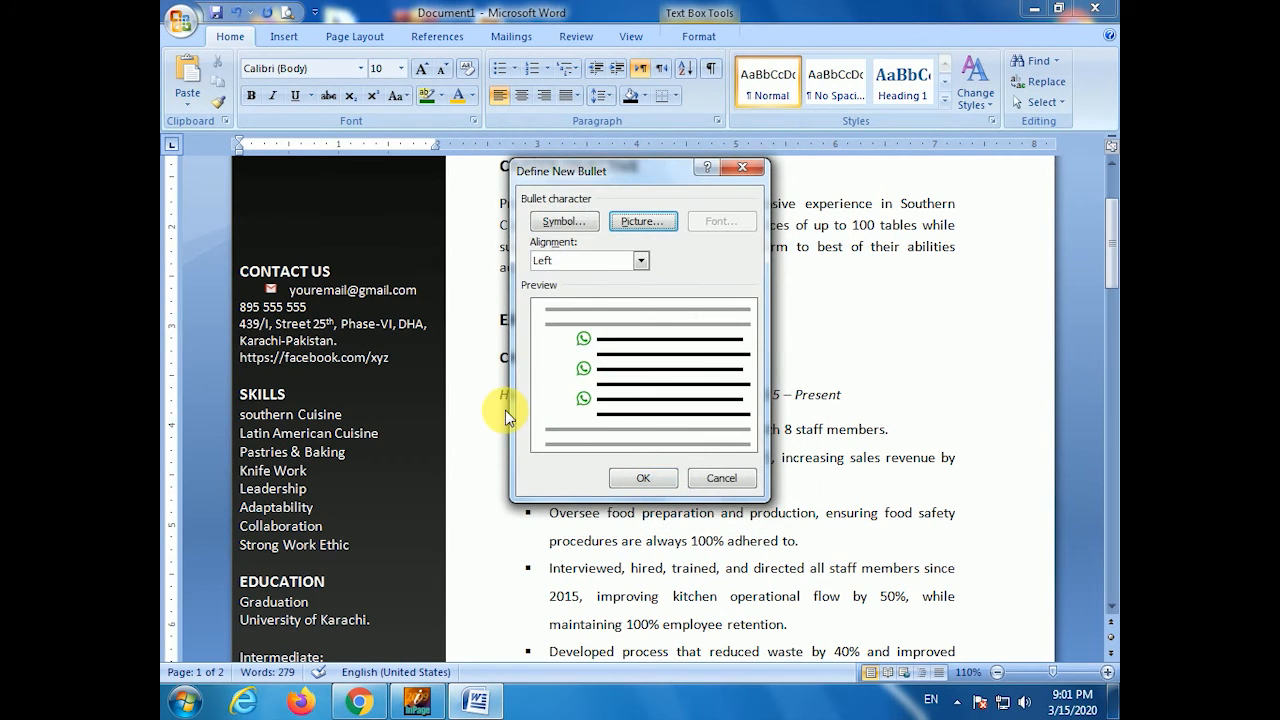
{"action": "left_click", "coordinate": [646, 476]}
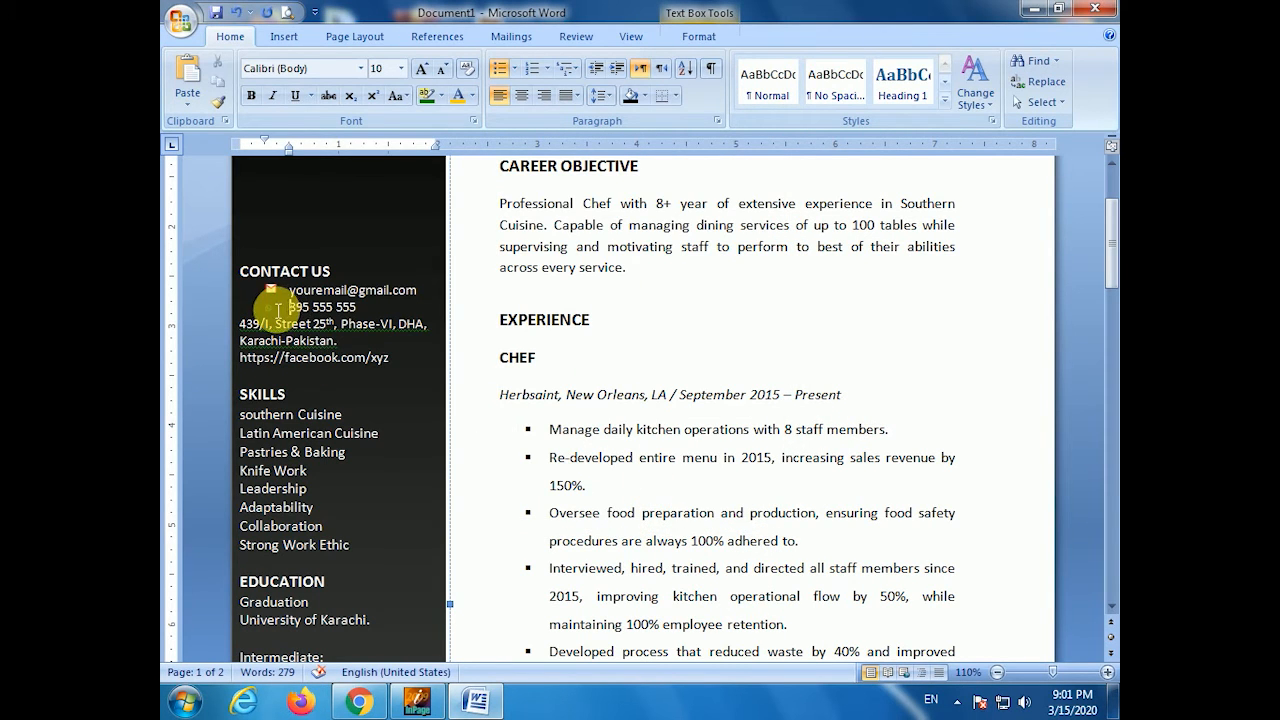
- Enlarge the envelope icon and shrink the WhatsApp icon so they match in size
{"action": "left_click", "coordinate": [278, 309]}
{"action": "left_click", "coordinate": [276, 293]}
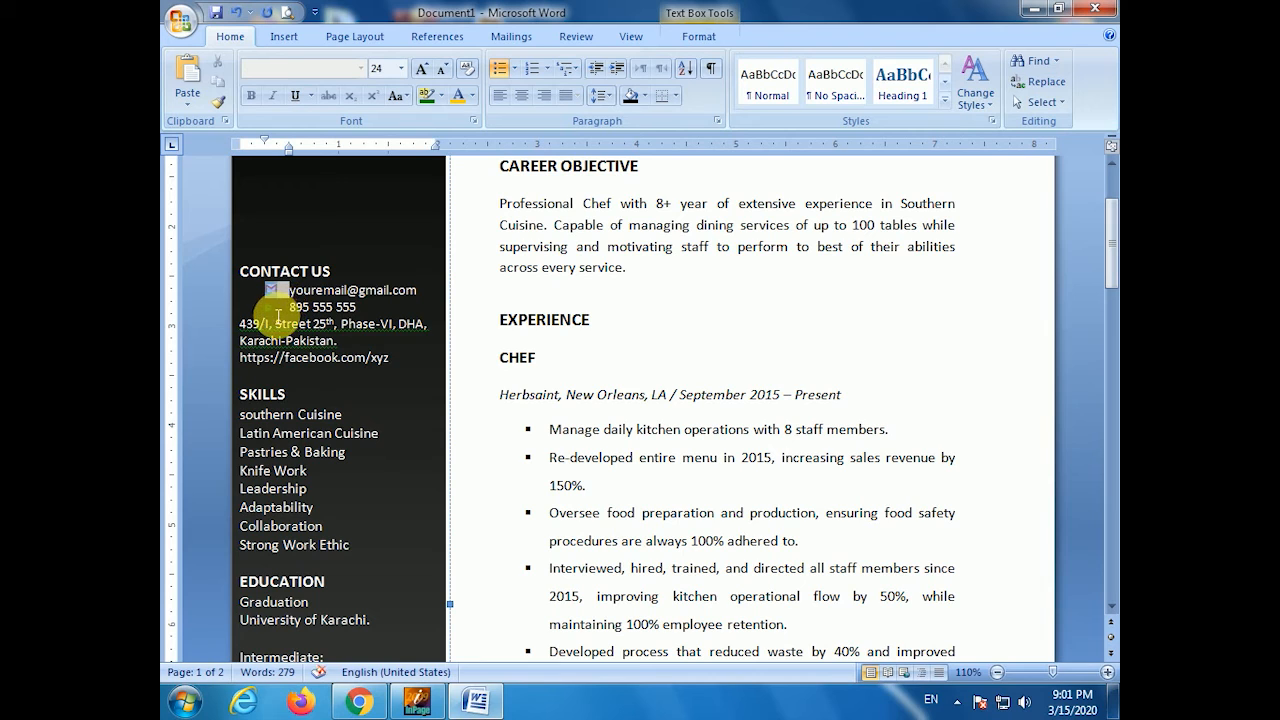
{"action": "key", "text": "ctrl+bracketright"}
{"action": "left_click", "coordinate": [282, 310]}
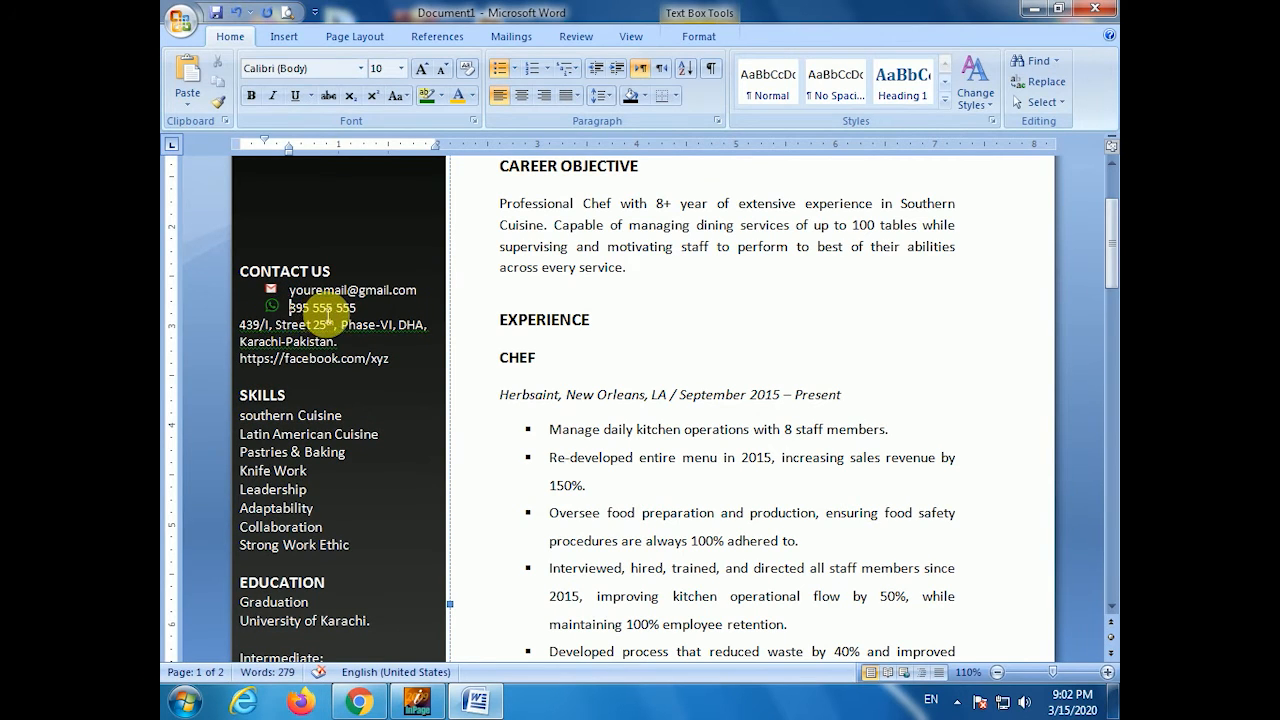
{"action": "left_click", "coordinate": [274, 307]}
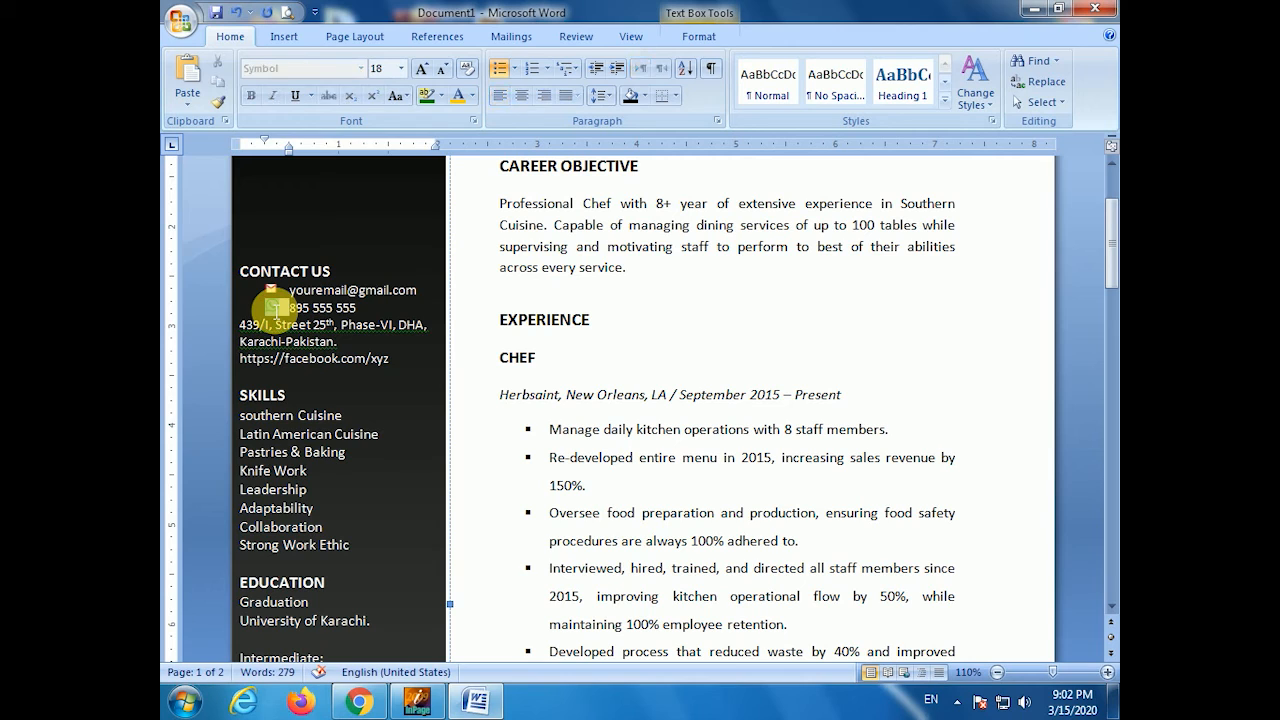
{"action": "key", "text": "ctrl+bracketleft"}
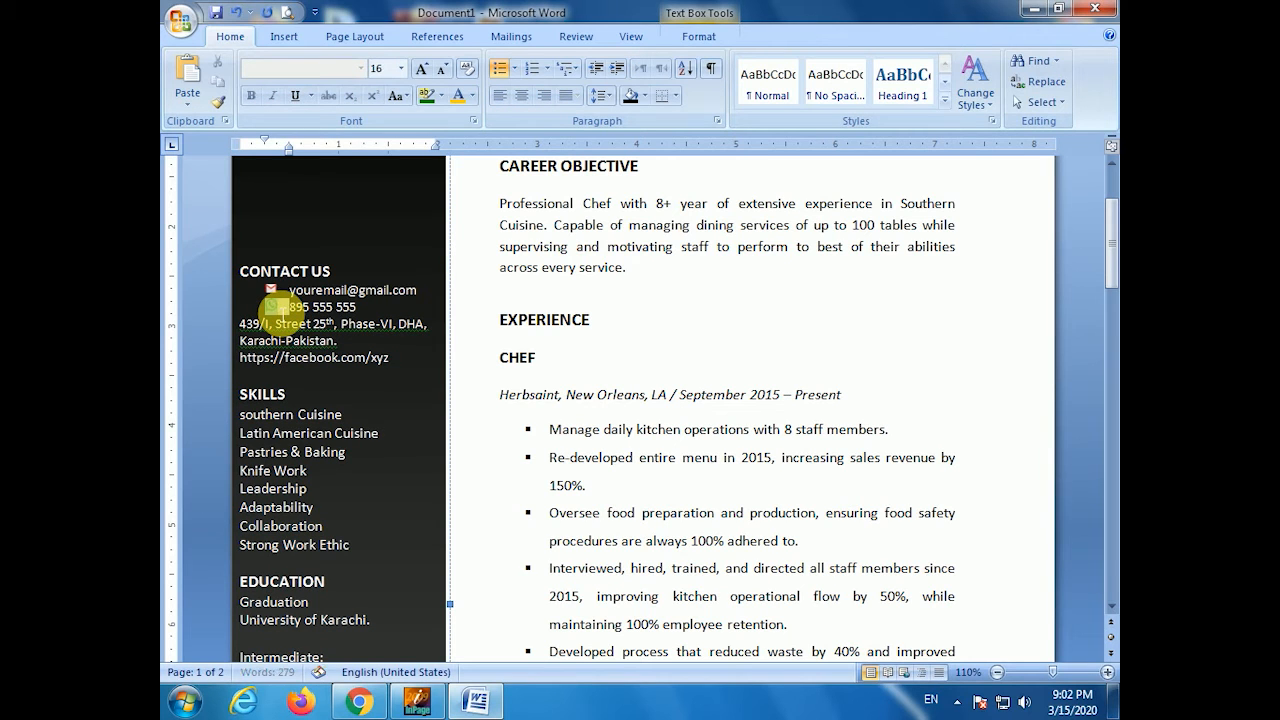
{"action": "left_click", "coordinate": [284, 309]}
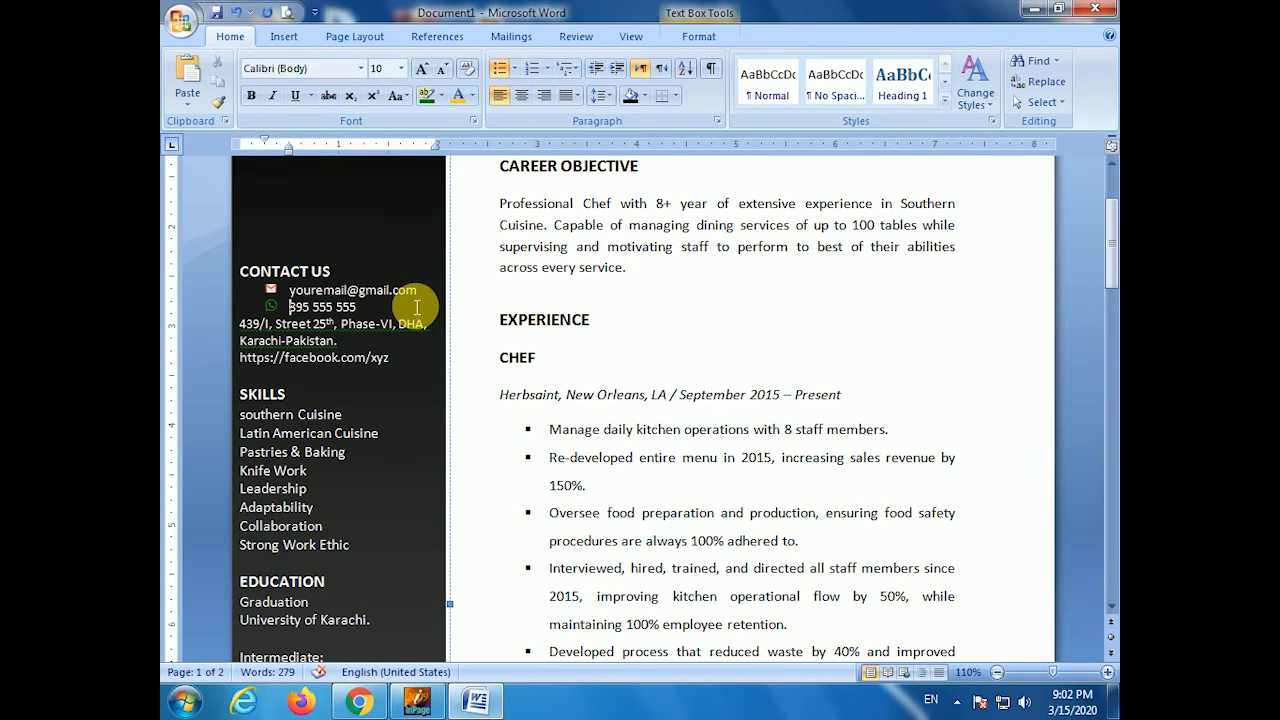
{"action": "left_click", "coordinate": [222, 326]}
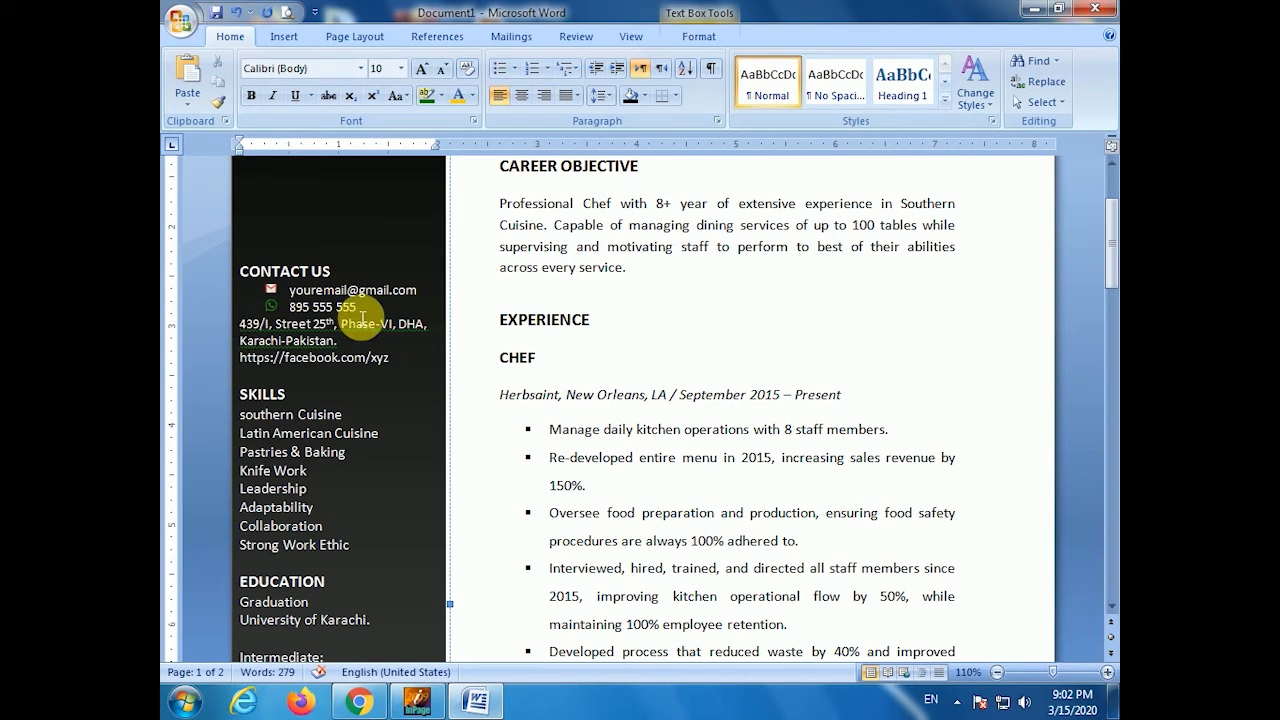
- Import the red location-pin image from Extra pix as the address line's picture bullet
{"action": "left_click", "coordinate": [514, 68]}
{"action": "left_click", "coordinate": [575, 395]}
{"action": "left_click", "coordinate": [644, 226]}
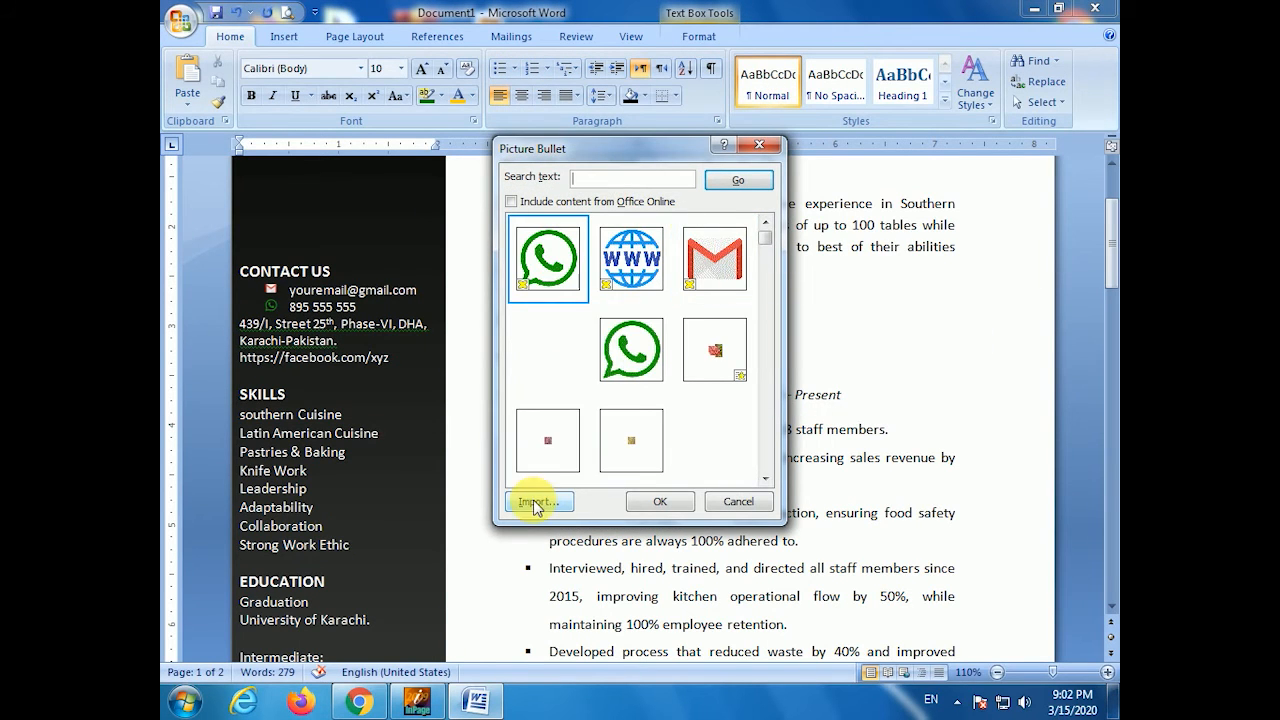
{"action": "left_click", "coordinate": [538, 501]}
{"action": "left_click", "coordinate": [565, 331]}
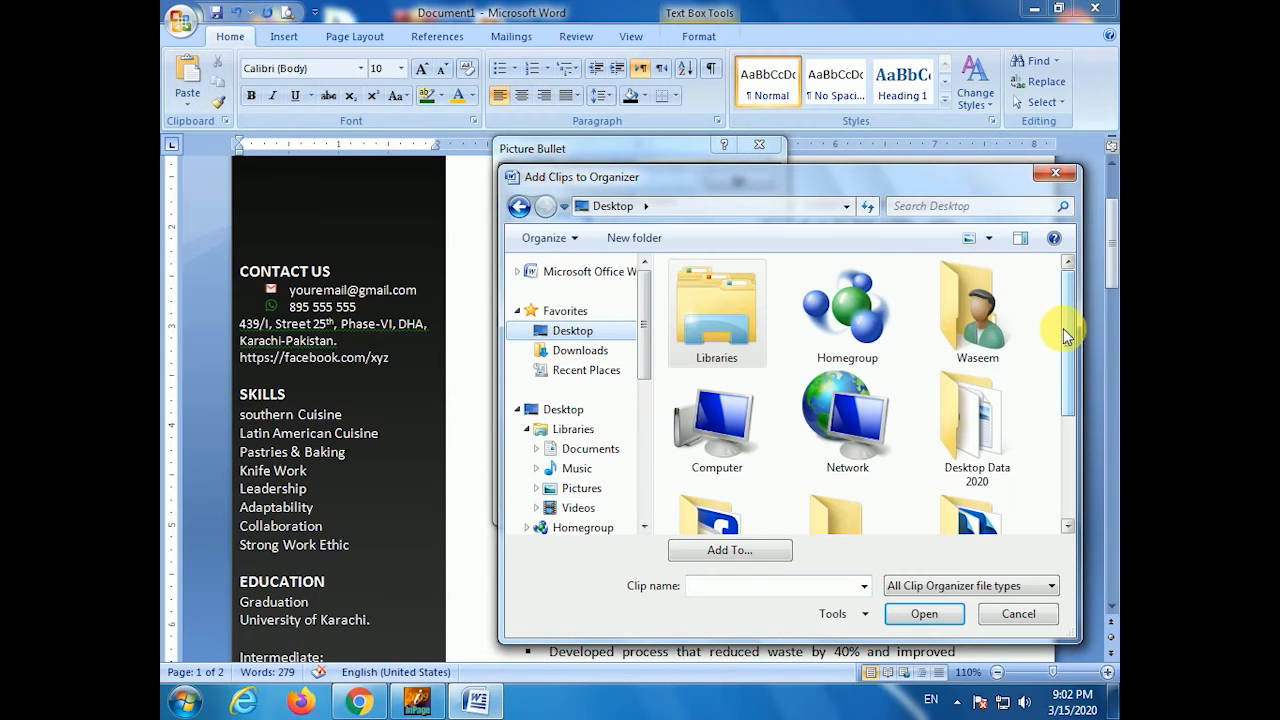
{"action": "left_click_drag", "start_coordinate": [1068, 392], "coordinate": [1068, 433]}
{"action": "double_click", "coordinate": [735, 471]}
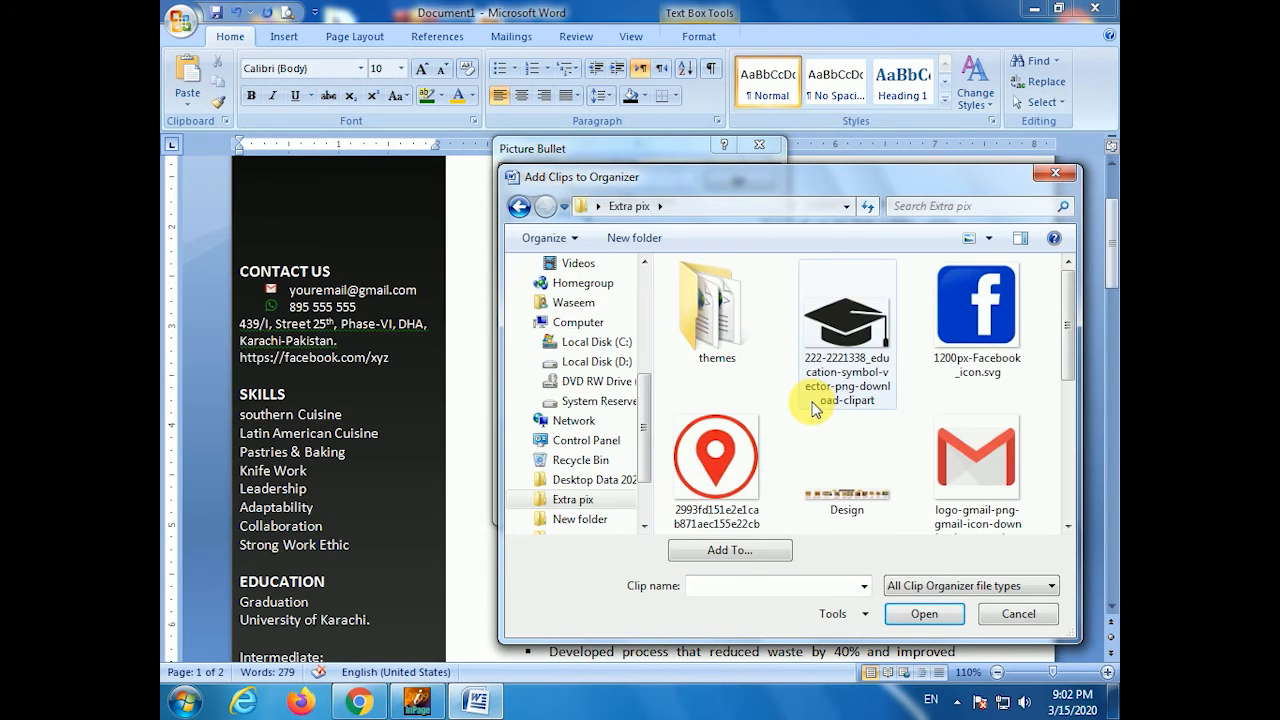
{"action": "double_click", "coordinate": [702, 465]}
{"action": "left_click", "coordinate": [711, 348]}
{"action": "left_click", "coordinate": [660, 501]}
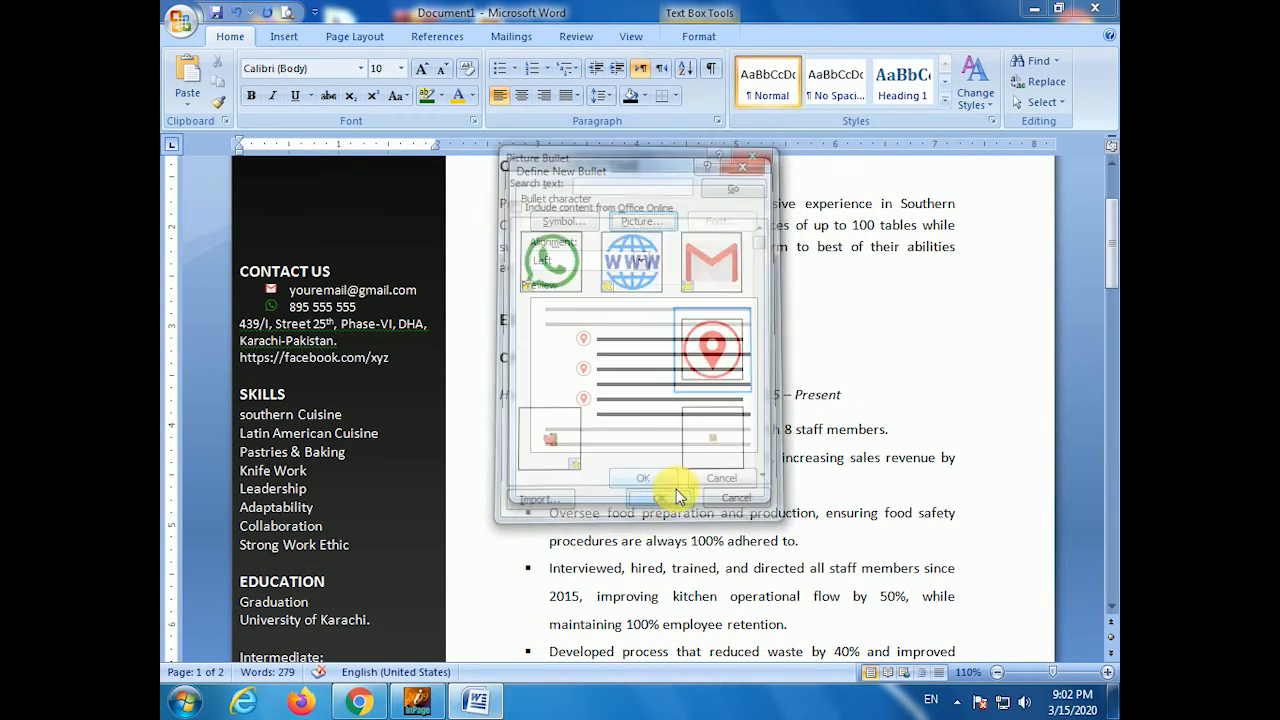
{"action": "left_click", "coordinate": [645, 478]}
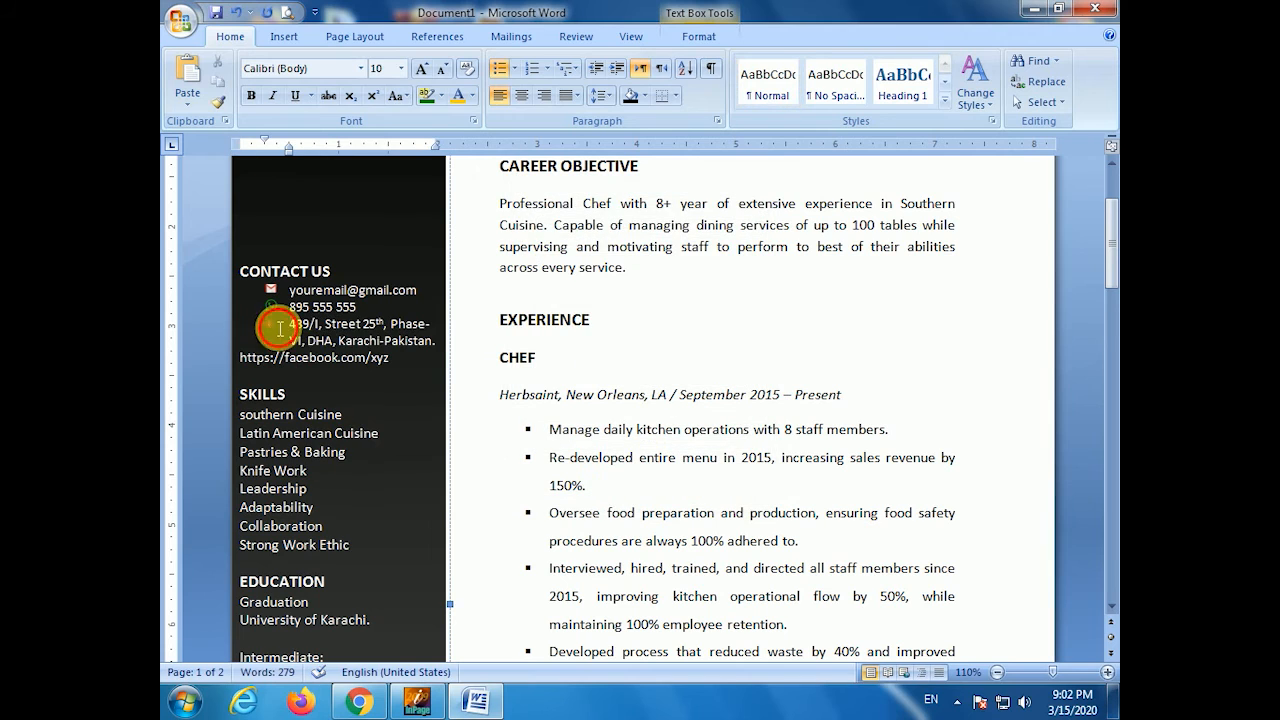
{"action": "left_click", "coordinate": [277, 323]}
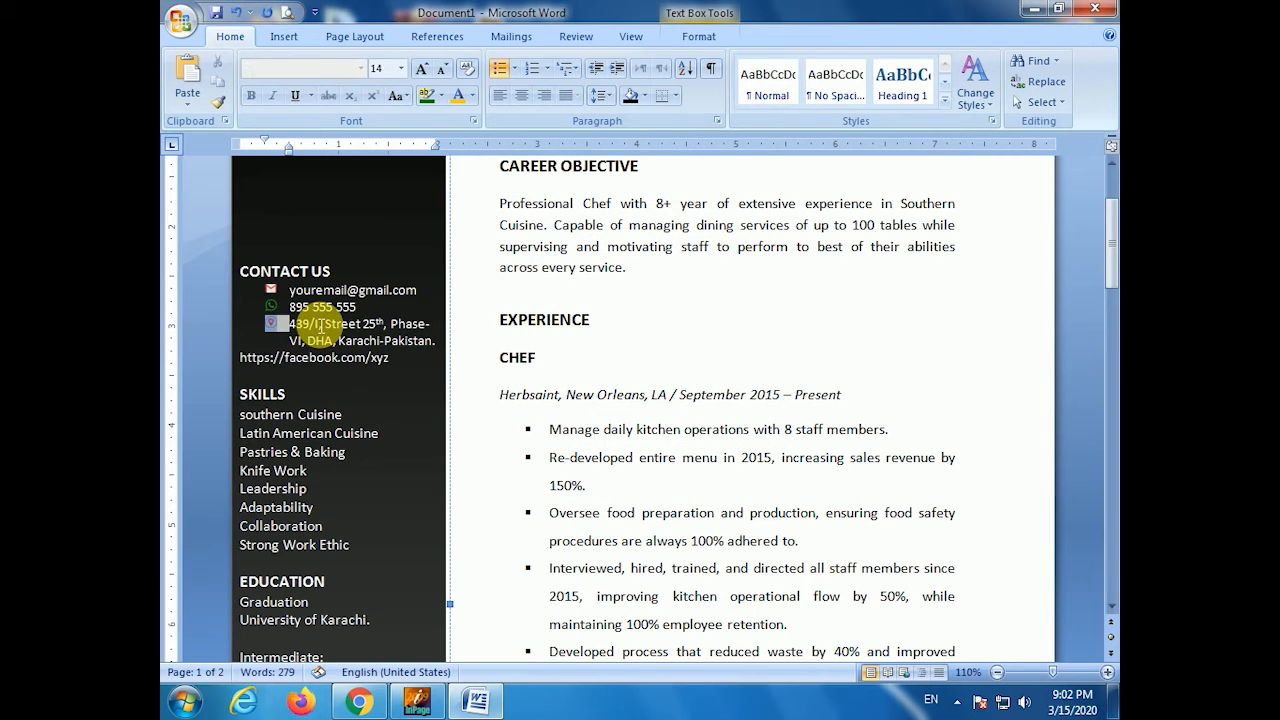
{"action": "left_click", "coordinate": [385, 329]}
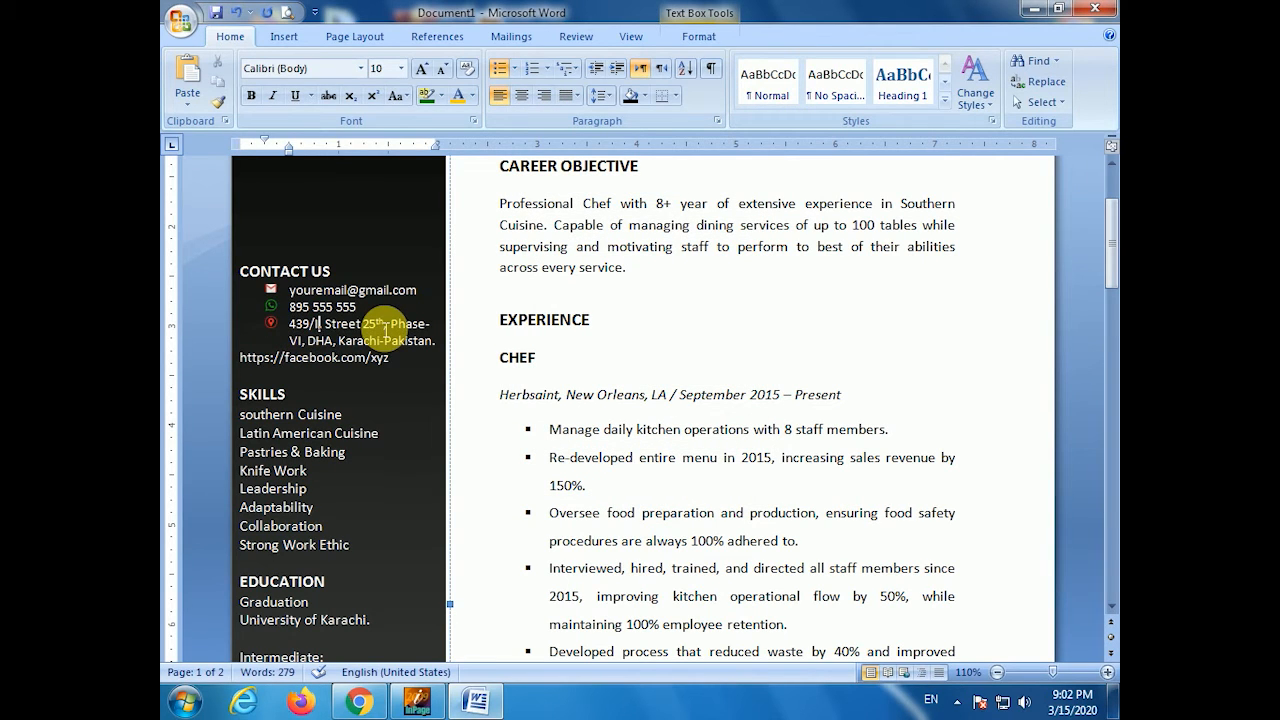
{"action": "left_click", "coordinate": [244, 358]}
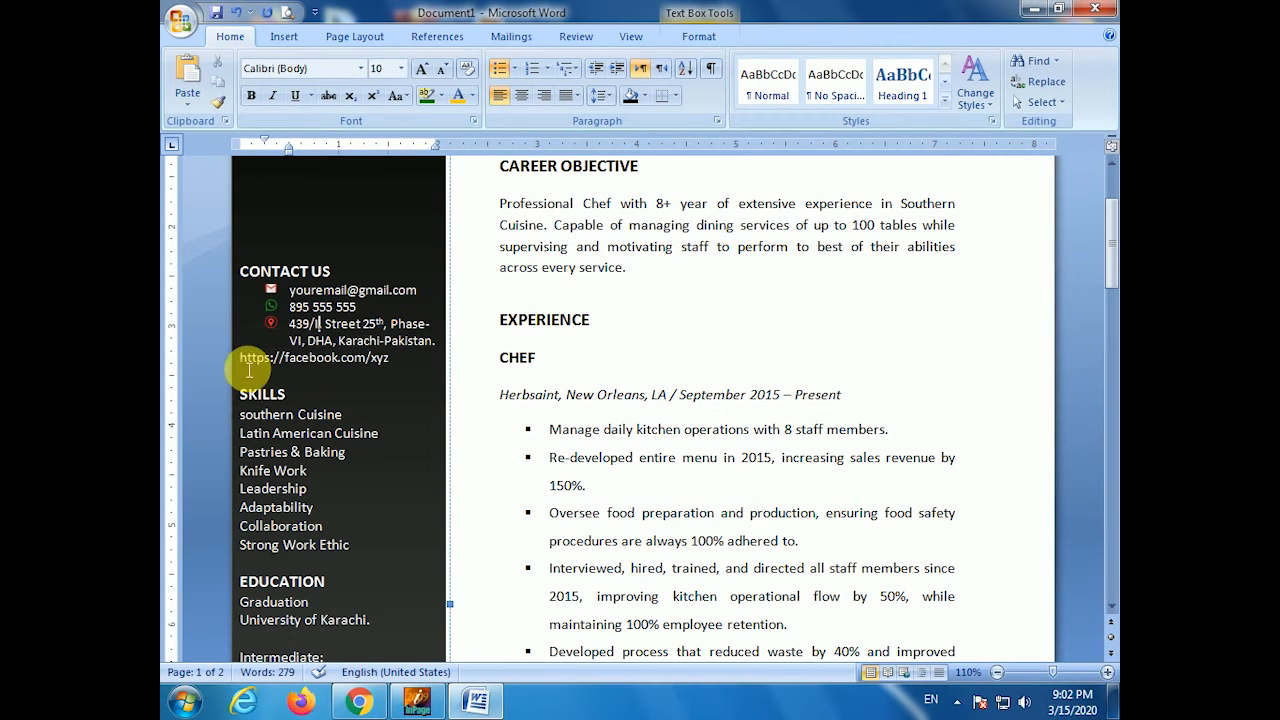
- Import the blue Facebook logo from Extra pix as the facebook URL line's picture bullet
{"action": "left_click", "coordinate": [513, 68]}
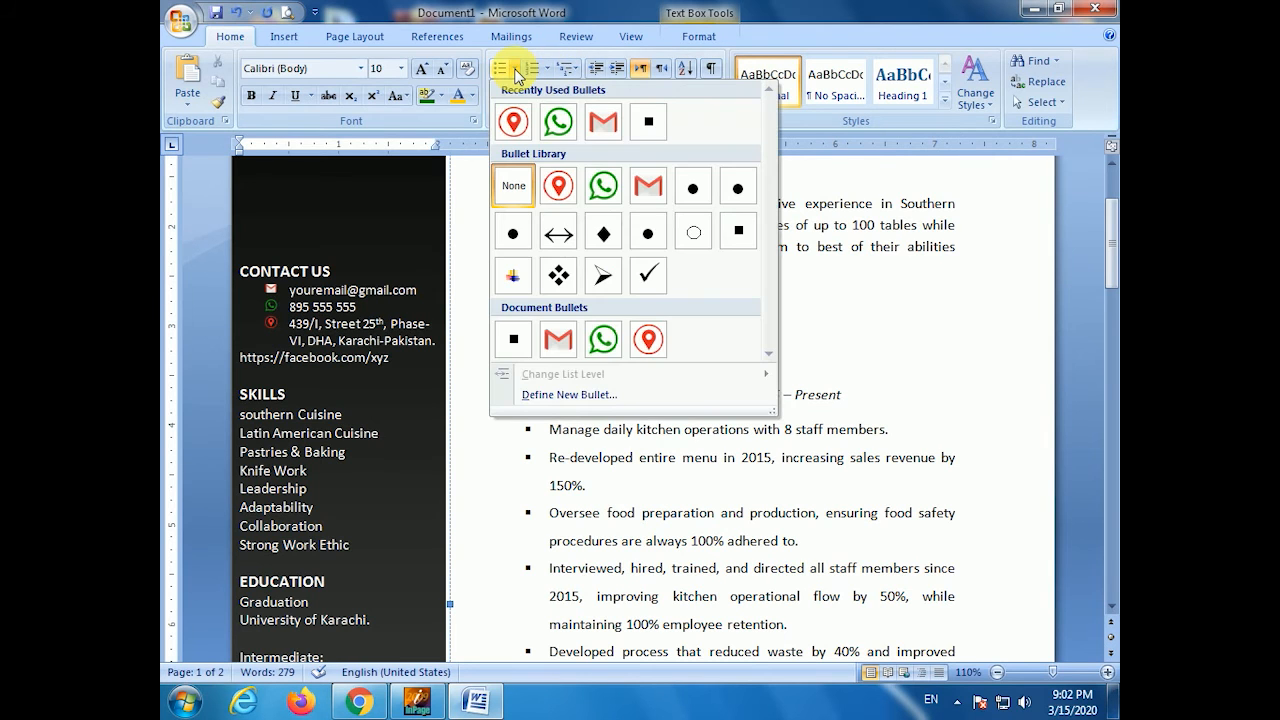
{"action": "left_click", "coordinate": [585, 396]}
{"action": "left_click", "coordinate": [638, 228]}
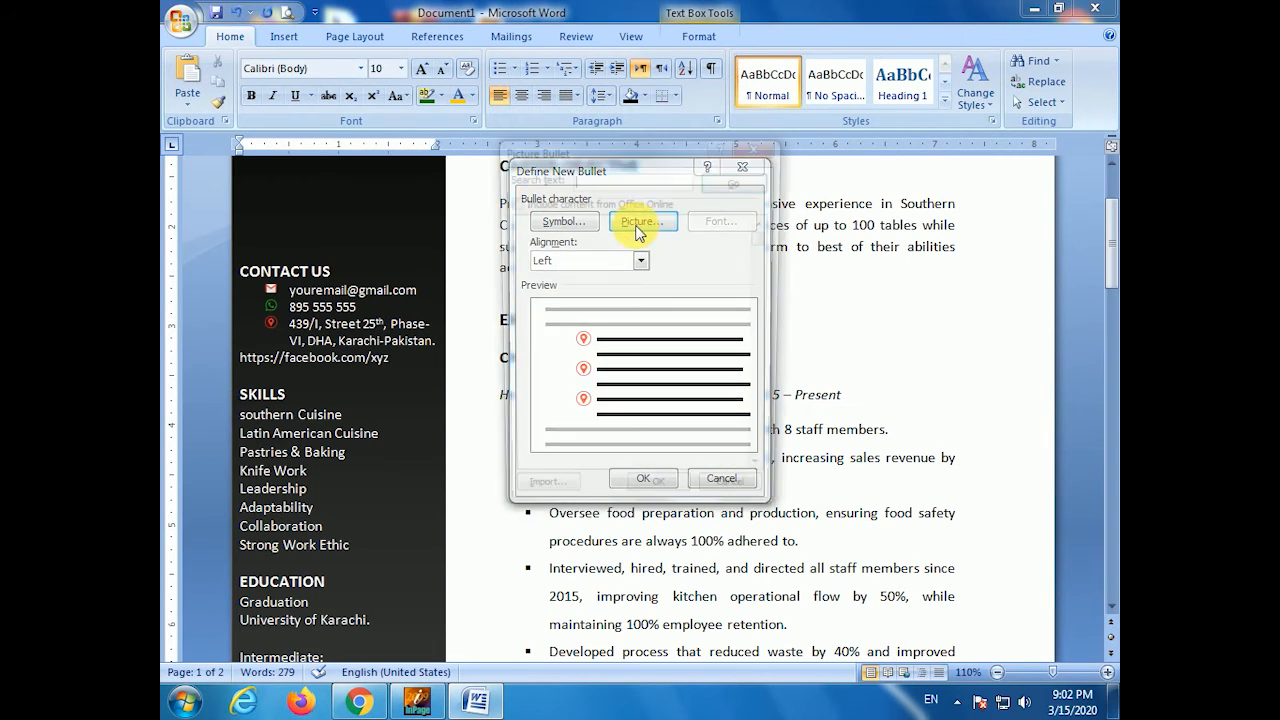
{"action": "left_click", "coordinate": [535, 500]}
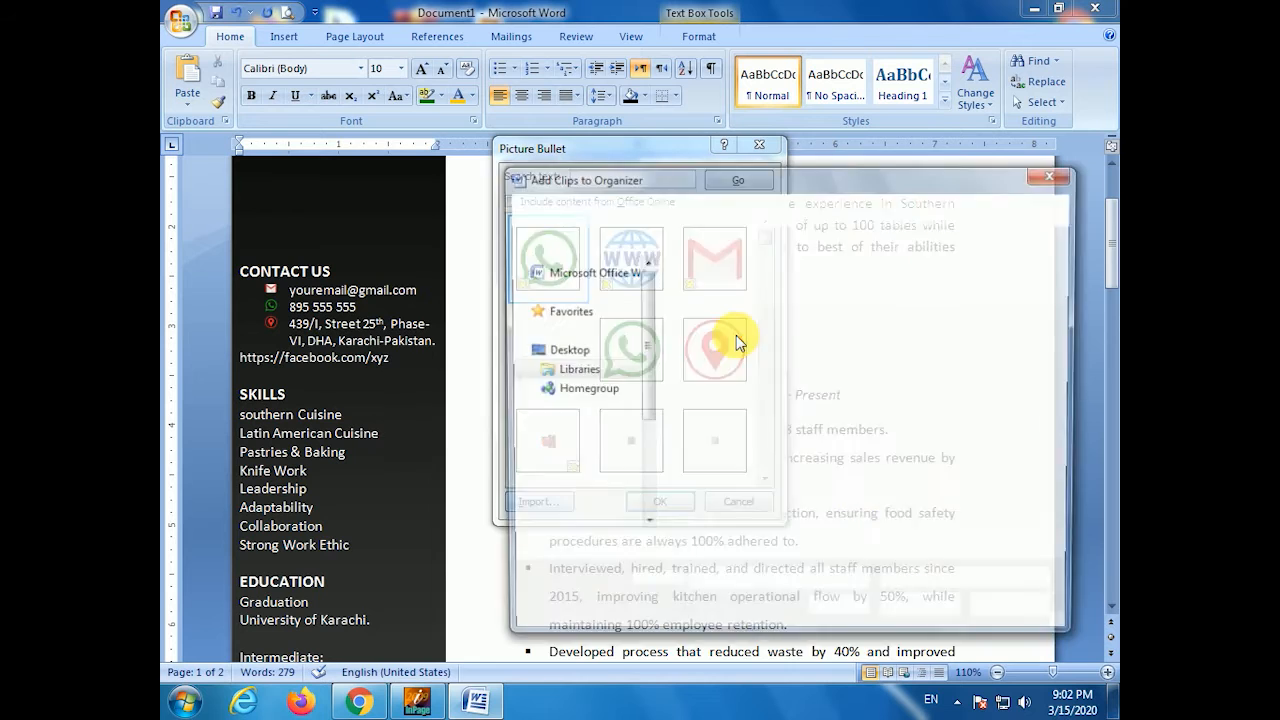
{"action": "left_click", "coordinate": [594, 328]}
{"action": "scroll", "coordinate": [790, 432], "scroll_direction": "down", "scroll_amount": 2}
{"action": "double_click", "coordinate": [717, 470]}
{"action": "double_click", "coordinate": [975, 320]}
{"action": "left_click", "coordinate": [550, 442]}
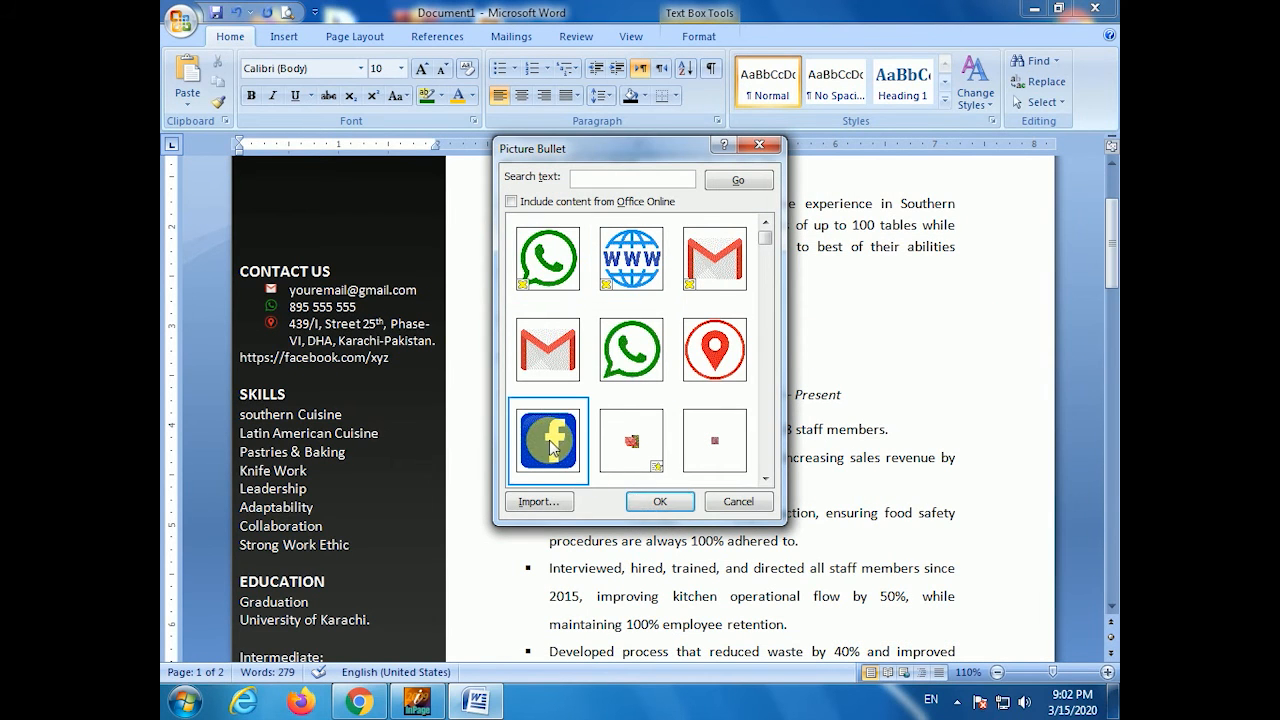
{"action": "left_click", "coordinate": [659, 503]}
{"action": "left_click", "coordinate": [643, 477]}
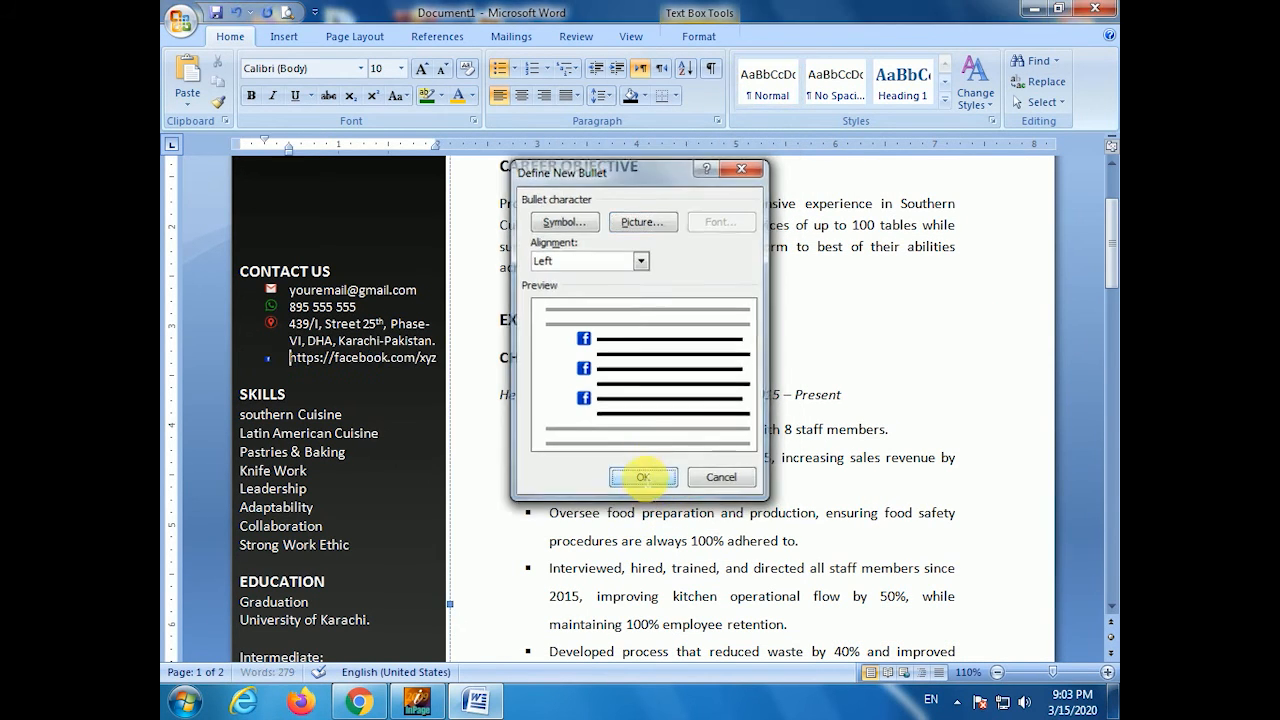
{"action": "left_click", "coordinate": [265, 357]}
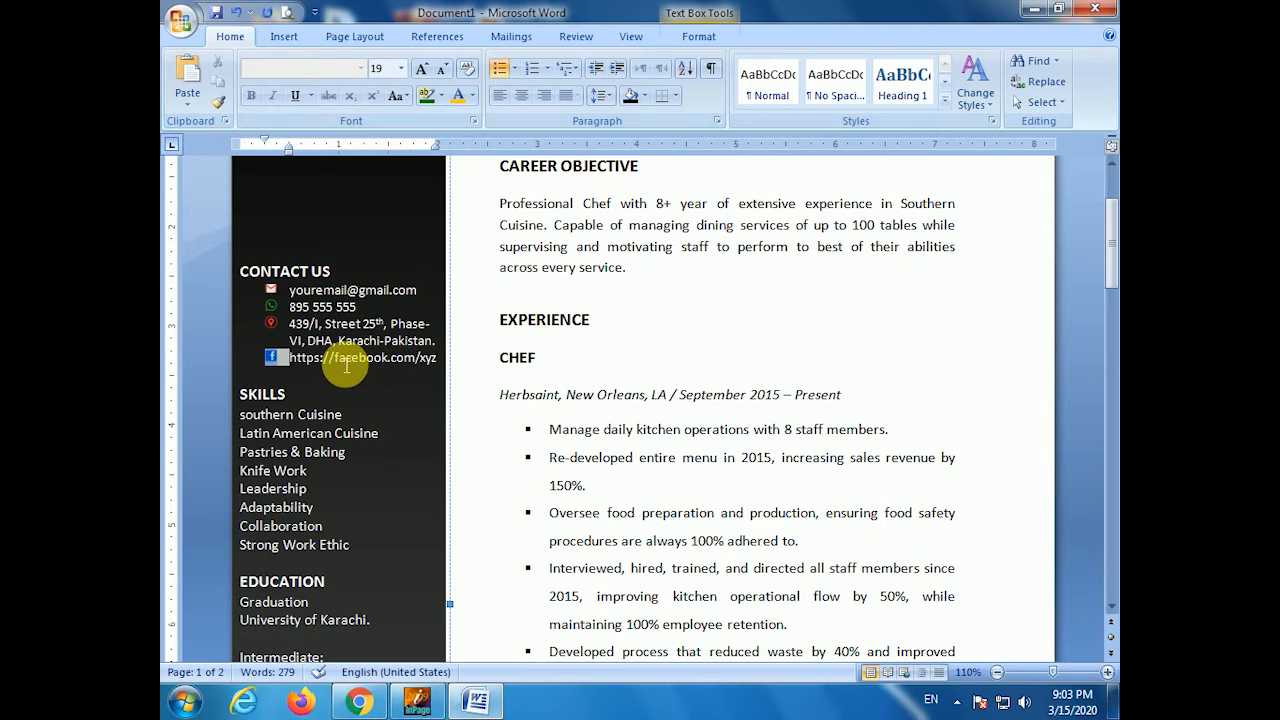
{"action": "left_click", "coordinate": [405, 357]}
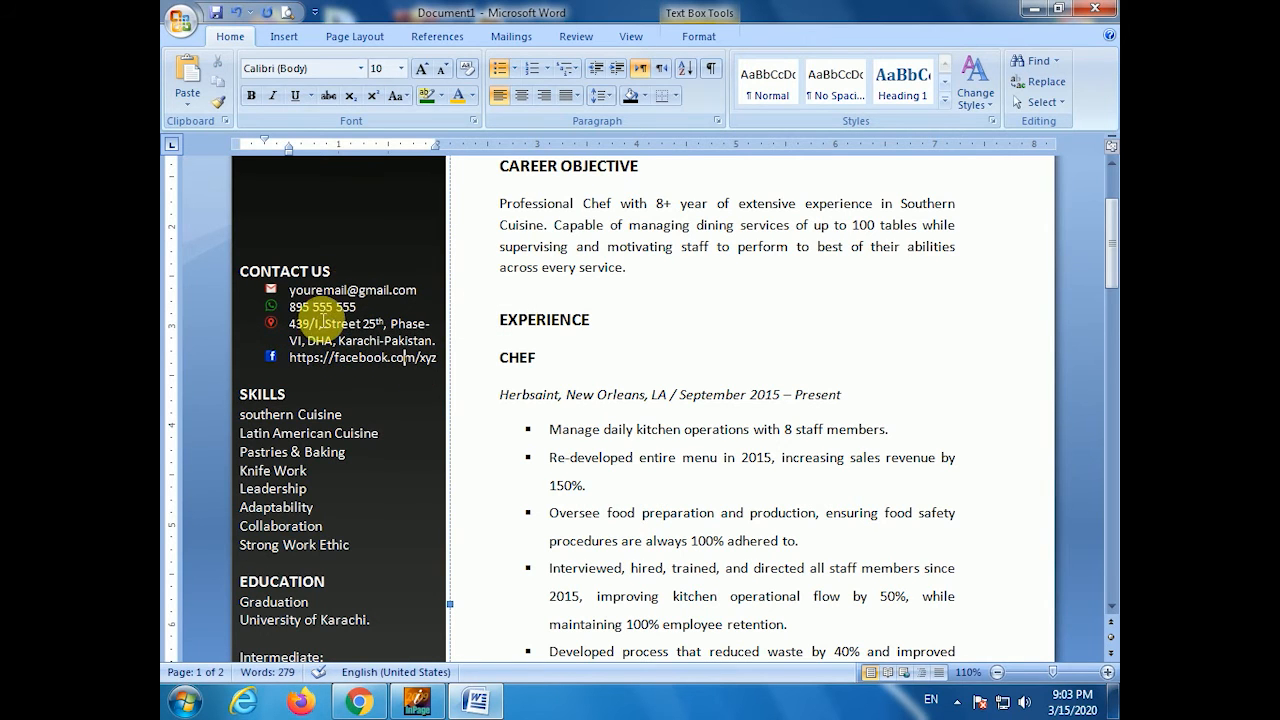
{"action": "scroll", "coordinate": [320, 300], "scroll_direction": "down", "scroll_amount": 2}
- Apply 1.15 line spacing to the four sidebar contact lines
{"action": "scroll", "coordinate": [314, 320], "scroll_direction": "up", "scroll_amount": 3}
{"action": "left_click", "coordinate": [300, 345]}
{"action": "left_click_drag", "start_coordinate": [300, 347], "coordinate": [437, 372]}
{"action": "left_click", "coordinate": [612, 100]}
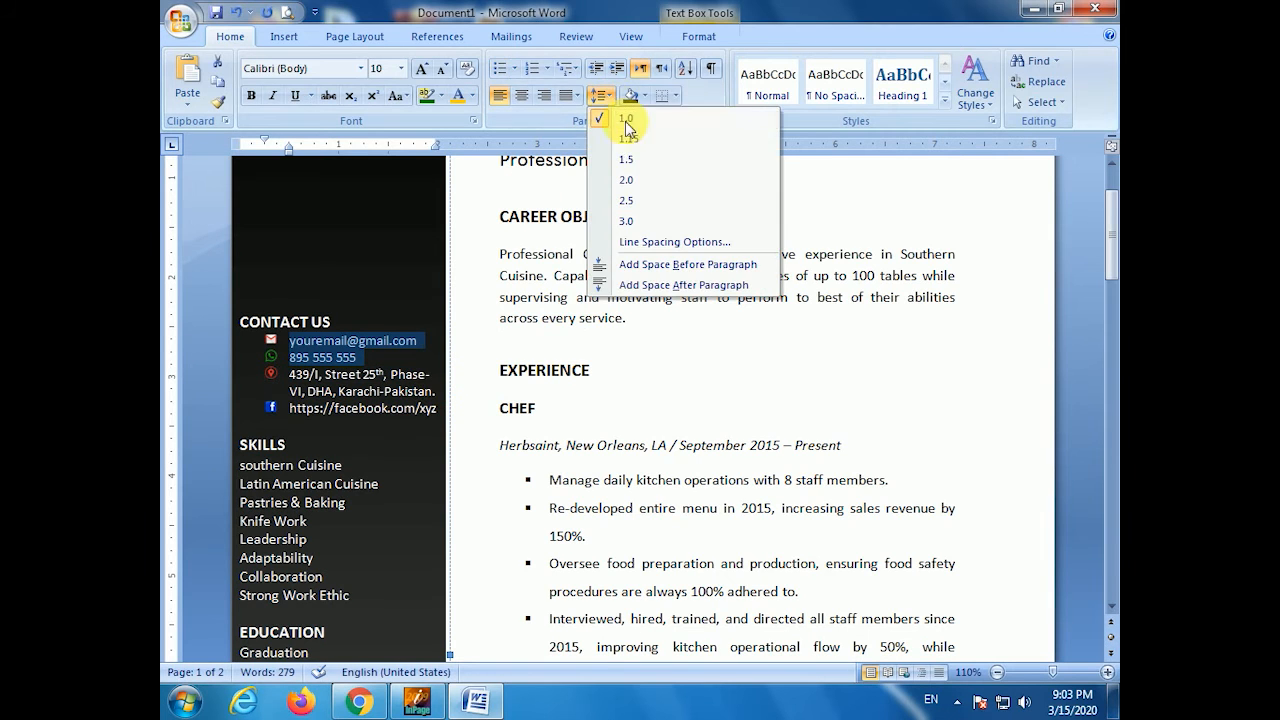
{"action": "left_click", "coordinate": [634, 134]}
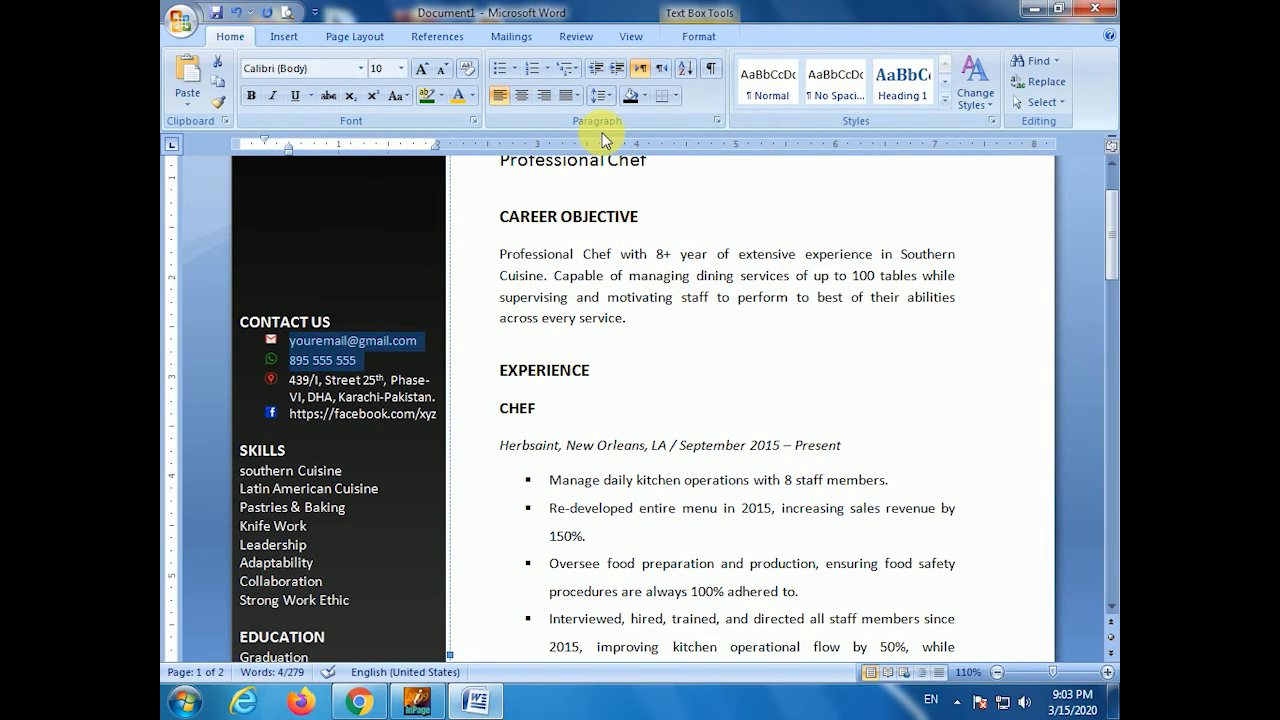
- Set 1.5 line spacing on the second address line and the email line
{"action": "left_click", "coordinate": [296, 408]}
{"action": "left_click_drag", "start_coordinate": [296, 408], "coordinate": [440, 408]}
{"action": "left_click", "coordinate": [602, 95]}
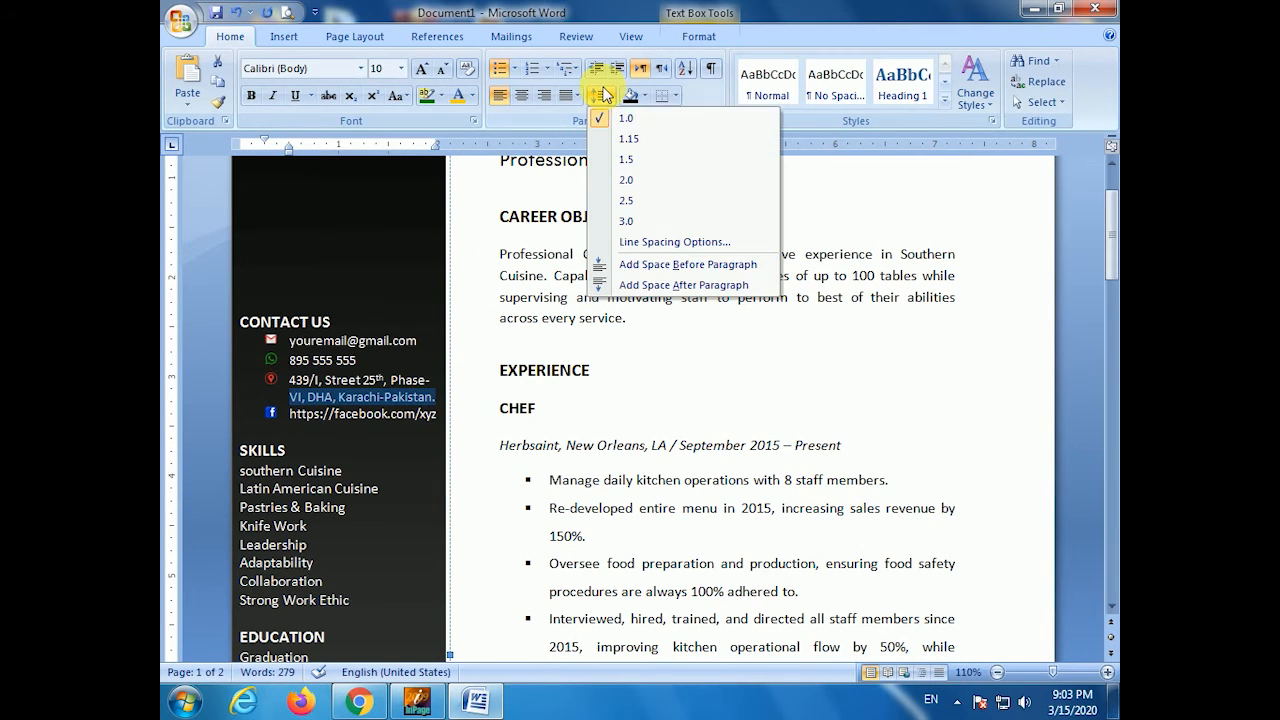
{"action": "left_click", "coordinate": [630, 159]}
{"action": "left_click", "coordinate": [323, 342]}
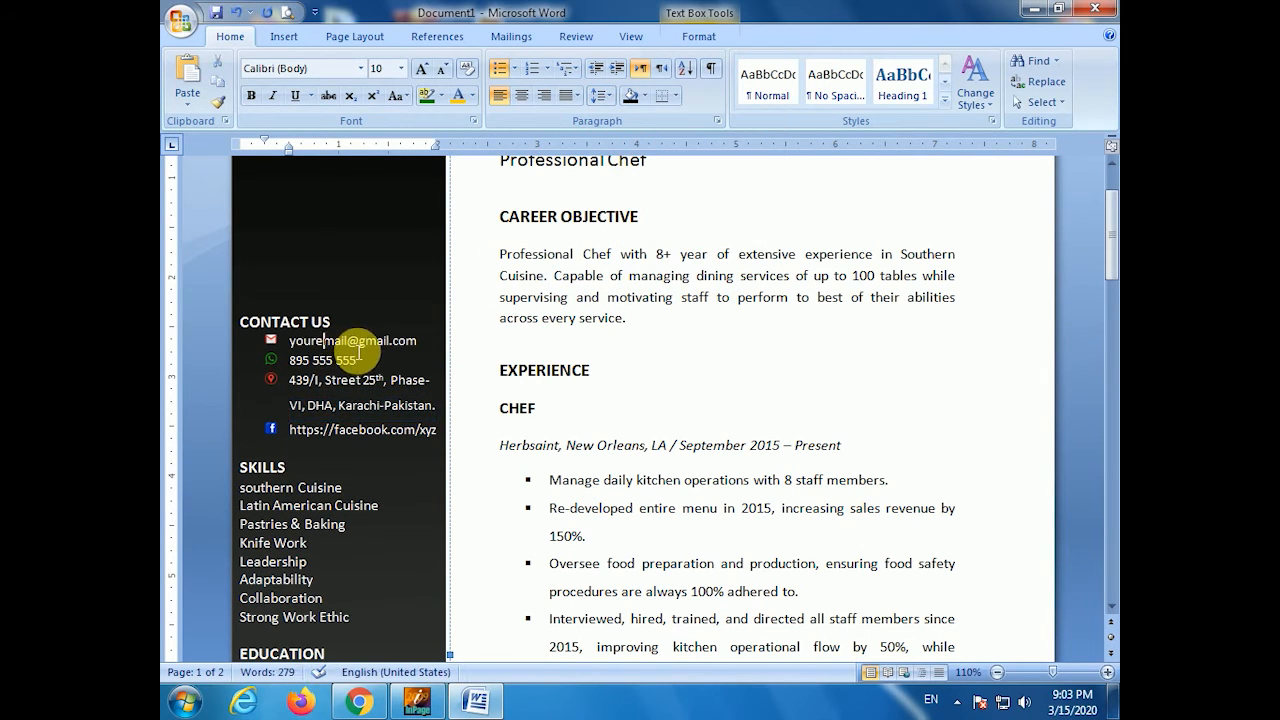
{"action": "left_click_drag", "start_coordinate": [288, 343], "coordinate": [439, 352]}
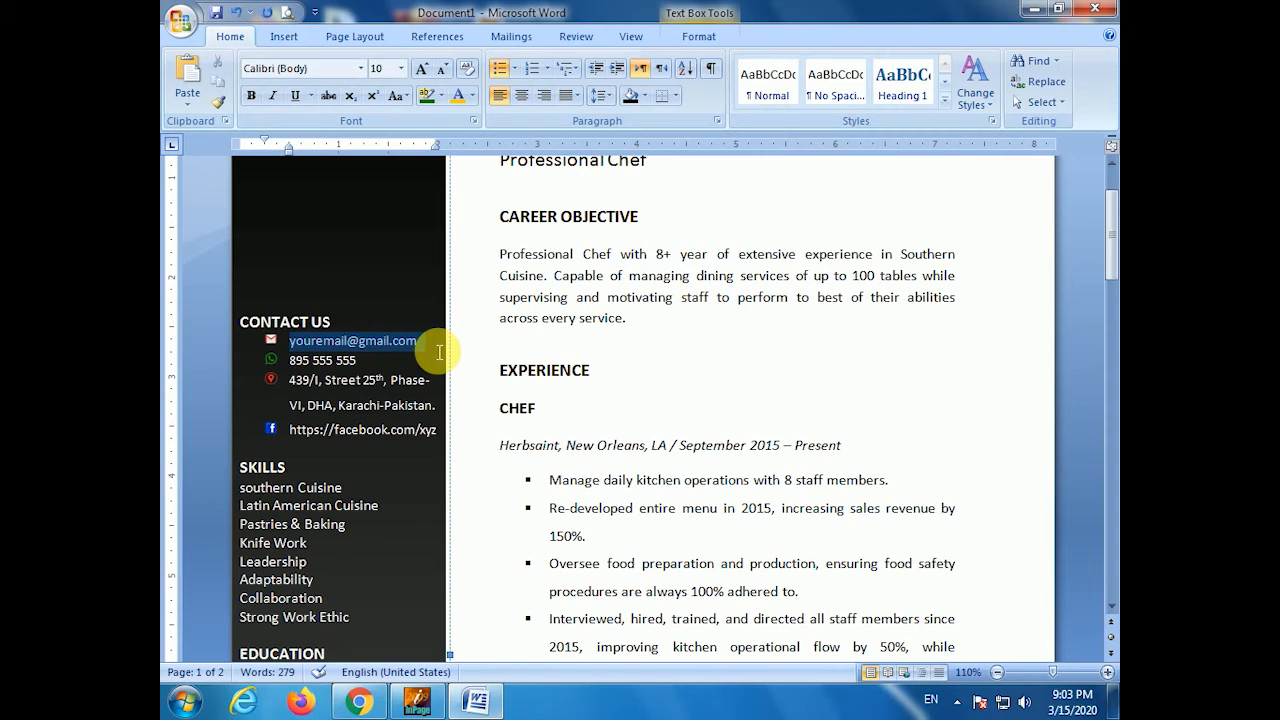
{"action": "left_click", "coordinate": [602, 95]}
{"action": "left_click", "coordinate": [630, 161]}
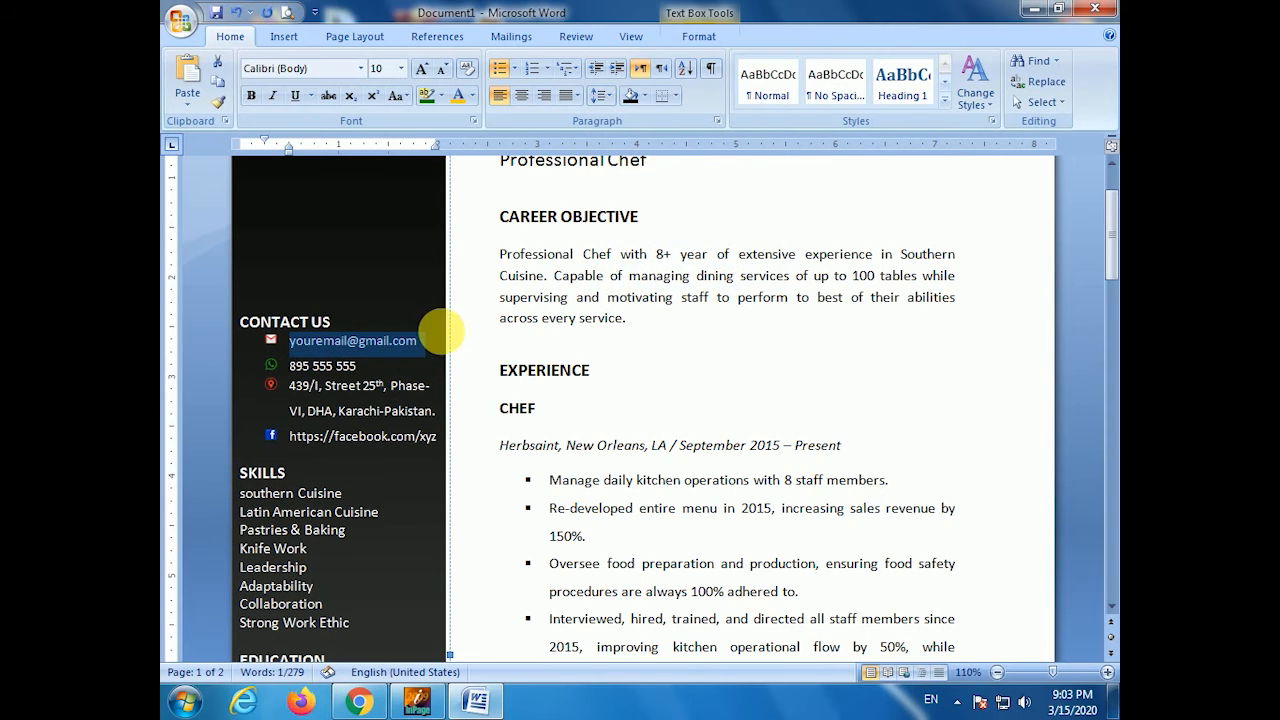
- Set the first address line to Single line spacing in the Paragraph dialog
{"action": "left_click_drag", "start_coordinate": [286, 385], "coordinate": [448, 398]}
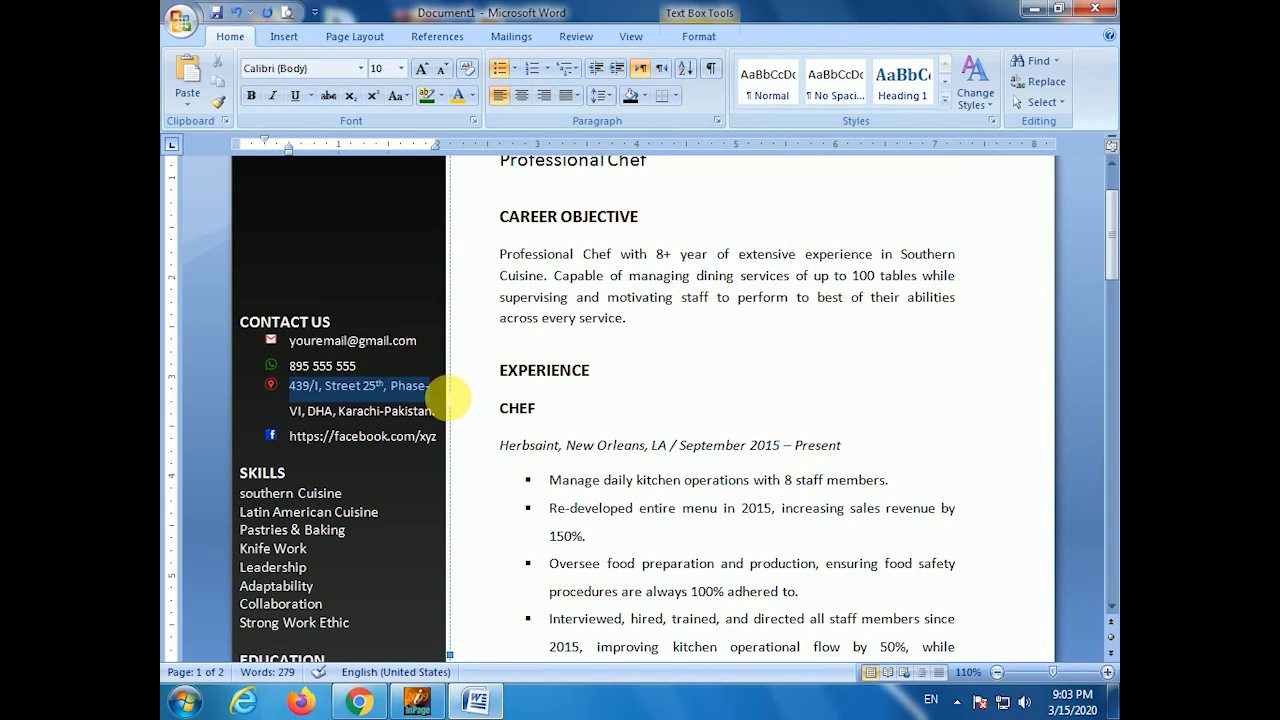
{"action": "right_click", "coordinate": [448, 398]}
{"action": "left_click", "coordinate": [490, 237]}
{"action": "left_click", "coordinate": [685, 378]}
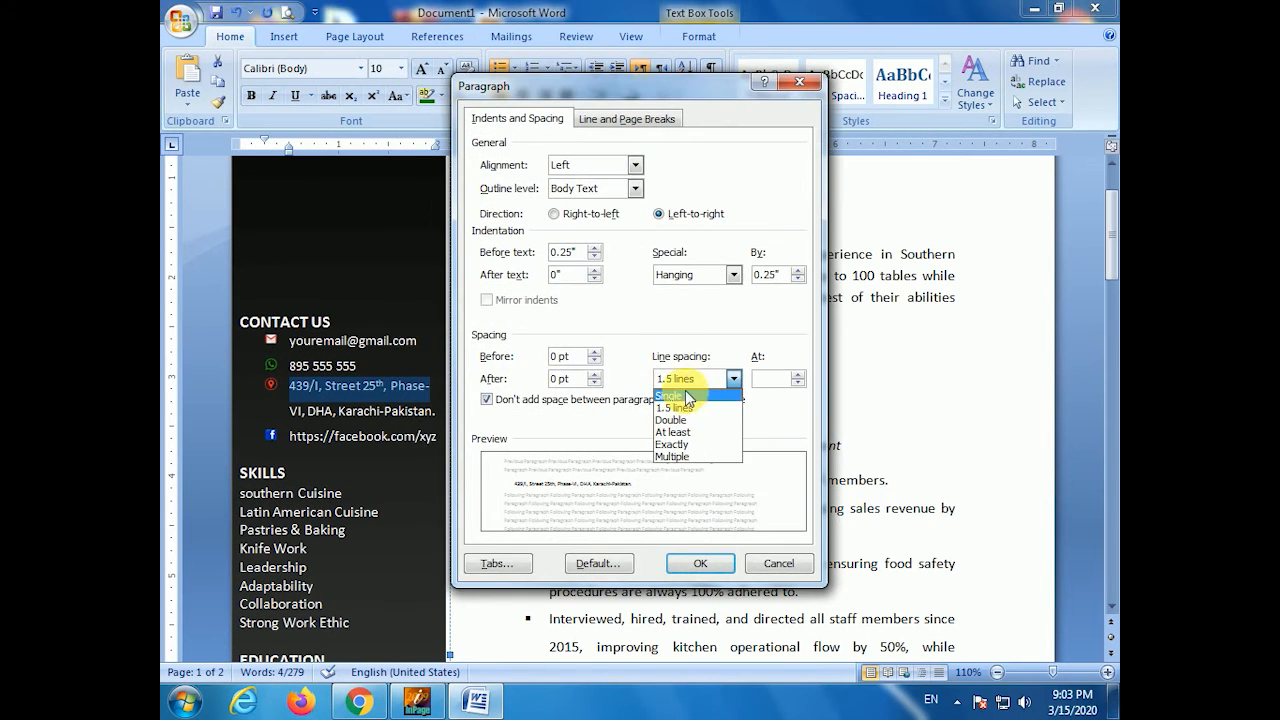
{"action": "left_click", "coordinate": [688, 396]}
{"action": "left_click", "coordinate": [700, 563]}
{"action": "left_click", "coordinate": [390, 476]}
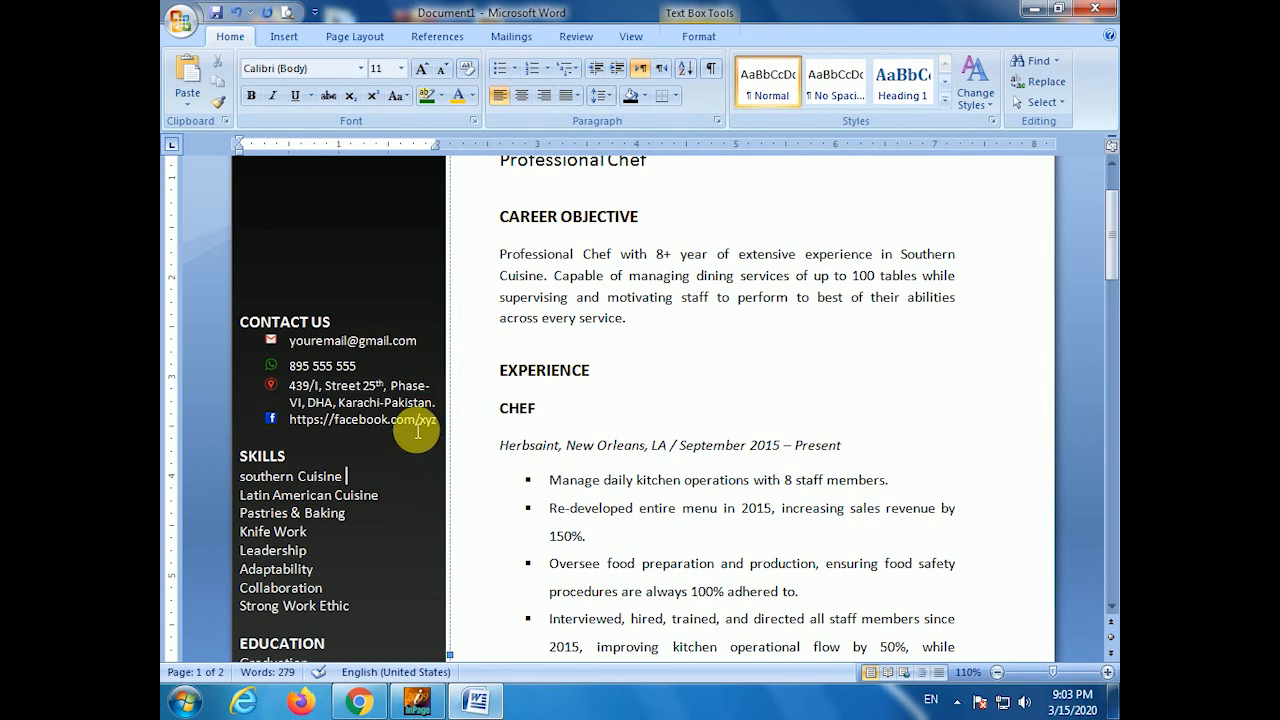
- Add an unbulleted spacer line after the address and set its font size to 2
{"action": "left_click", "coordinate": [440, 403]}
{"action": "key", "text": "Return"}
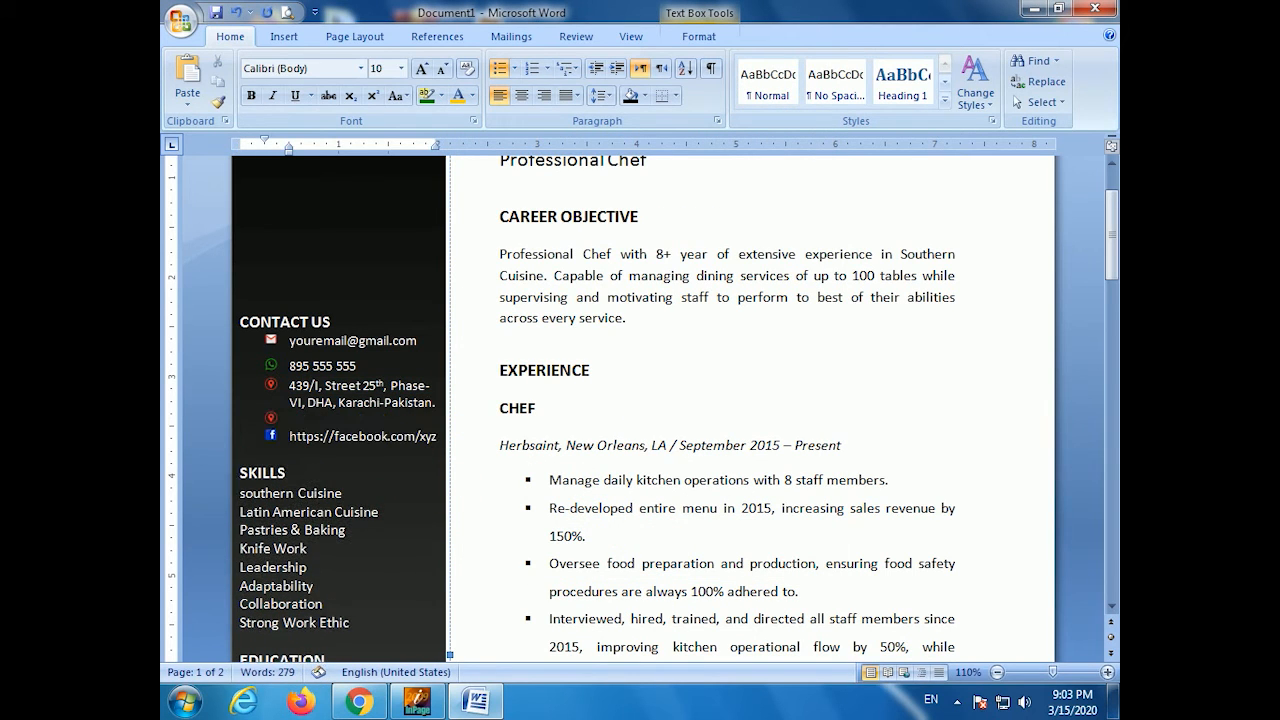
{"action": "key", "text": "BackSpace"}
{"action": "key", "text": "ctrl+bracketleft"}
{"action": "key", "text": "ctrl+bracketleft"}
{"action": "key", "text": "ctrl+bracketleft"}
{"action": "key", "text": "ctrl+bracketleft"}
{"action": "key", "text": "ctrl+bracketleft"}
{"action": "key", "text": "ctrl+bracketleft"}
{"action": "key", "text": "ctrl+bracketleft"}
{"action": "key", "text": "ctrl+bracketleft"}
{"action": "key", "text": "ctrl+bracketleft"}
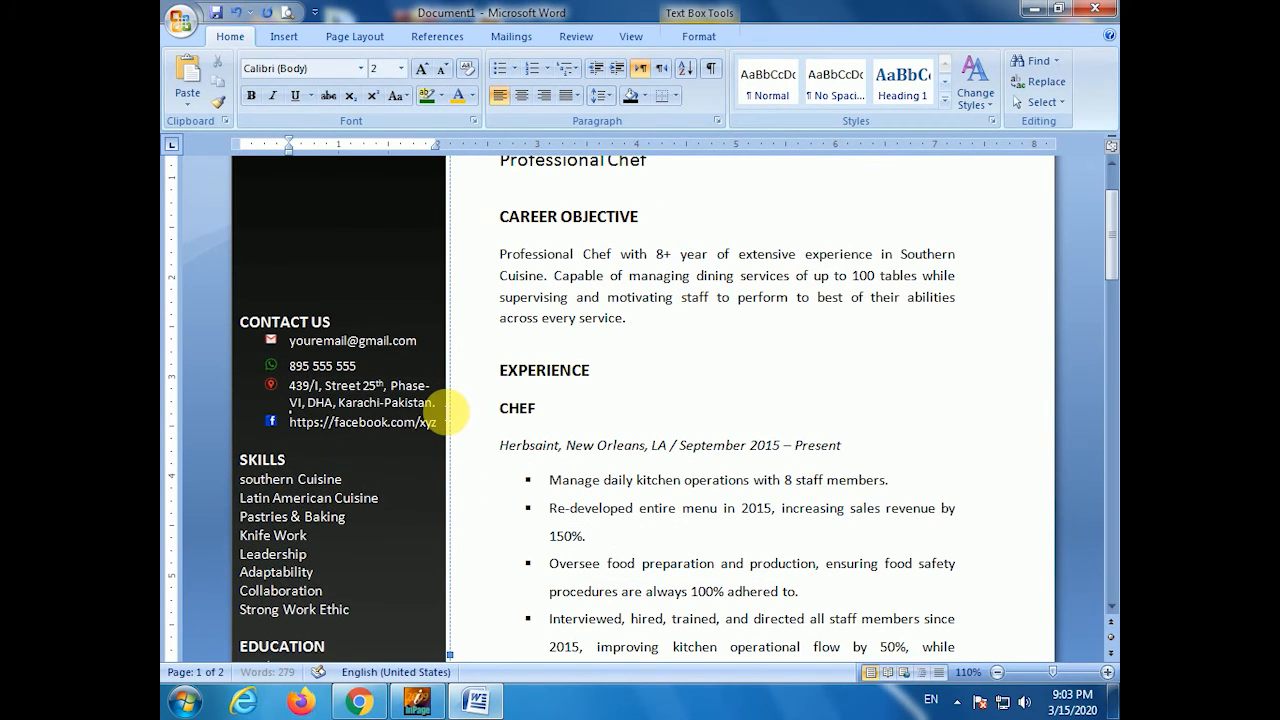
{"action": "key", "text": "ctrl+bracketright"}
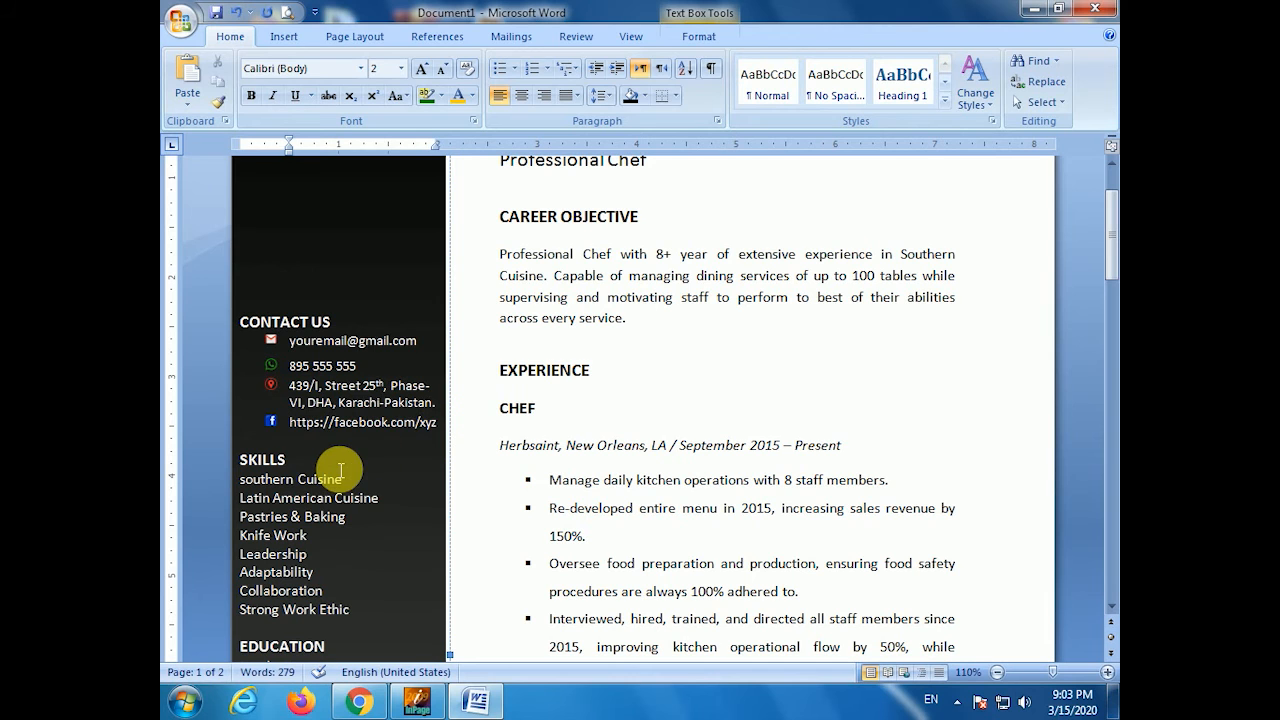
- Insert blank lines below CONTACT US, above SKILLS, above the skills list and above EDUCATION, then select Graduation
{"action": "left_click", "coordinate": [363, 320]}
{"action": "key", "text": "Return"}
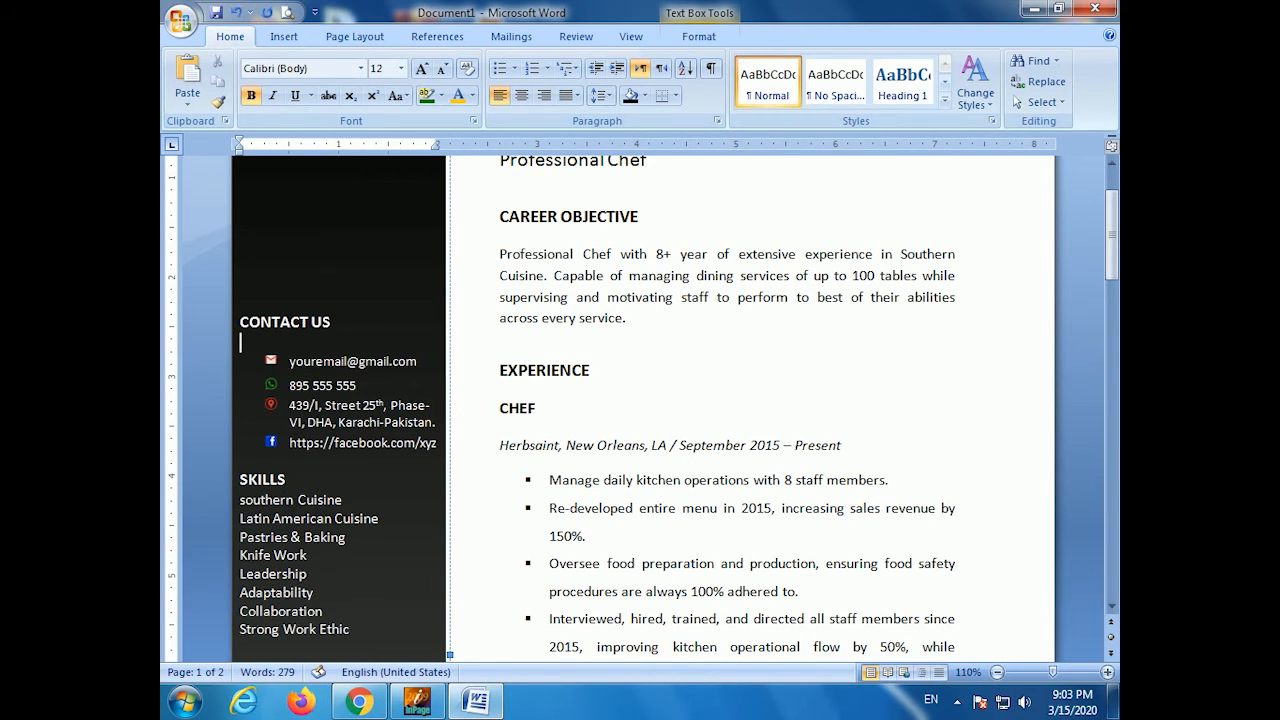
{"action": "scroll", "coordinate": [337, 414], "scroll_direction": "up", "scroll_amount": 2}
{"action": "scroll", "coordinate": [337, 414], "scroll_direction": "down", "scroll_amount": 5}
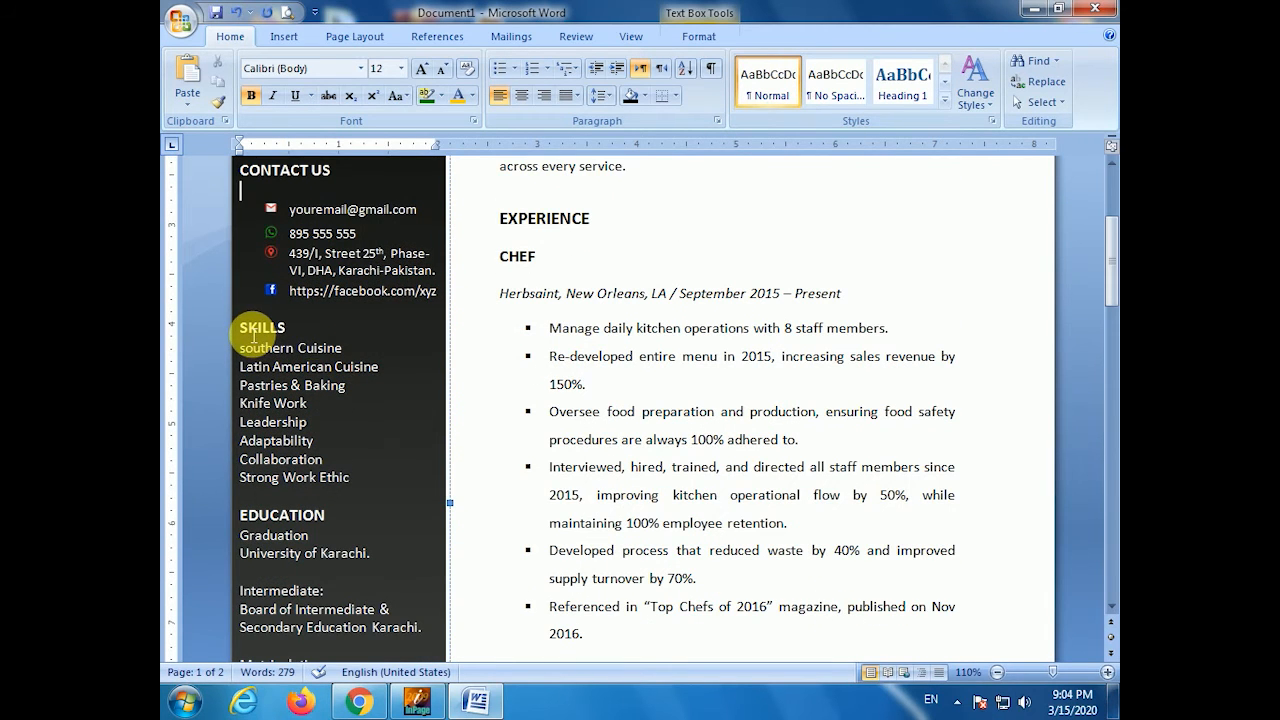
{"action": "key", "text": "Return"}
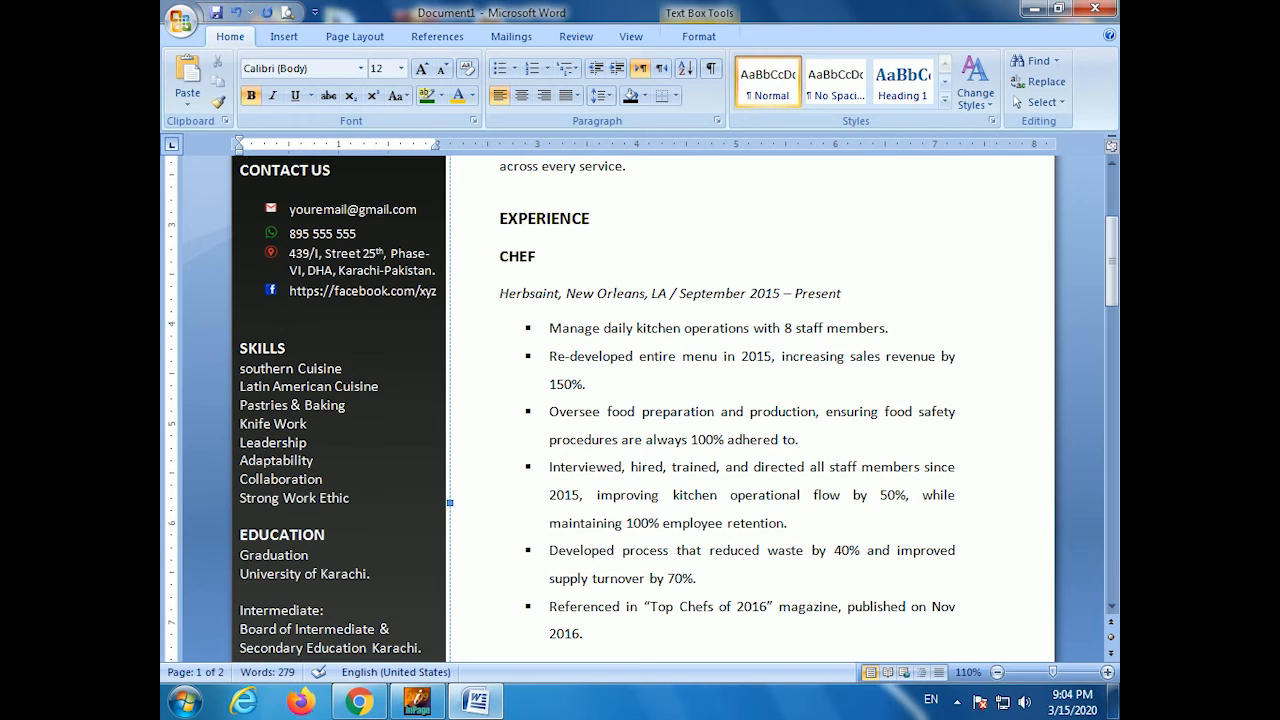
{"action": "key", "text": "Return"}
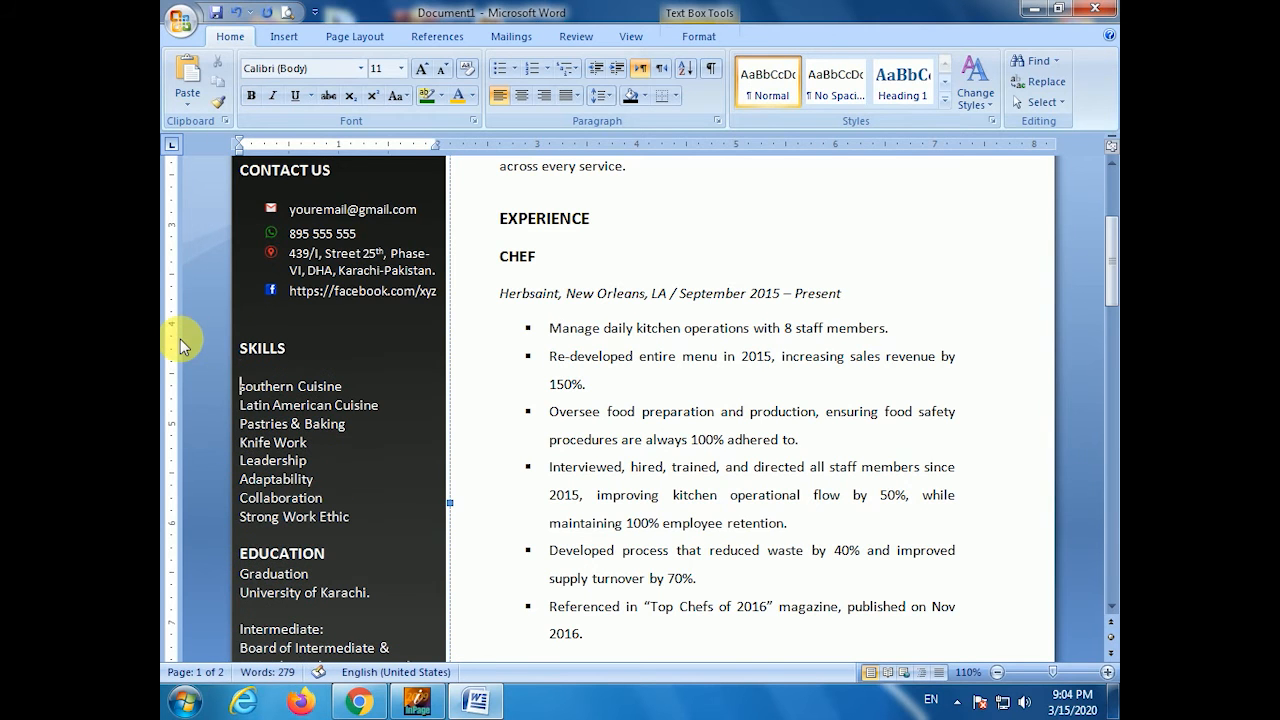
{"action": "scroll", "coordinate": [257, 380], "scroll_direction": "down", "scroll_amount": 5}
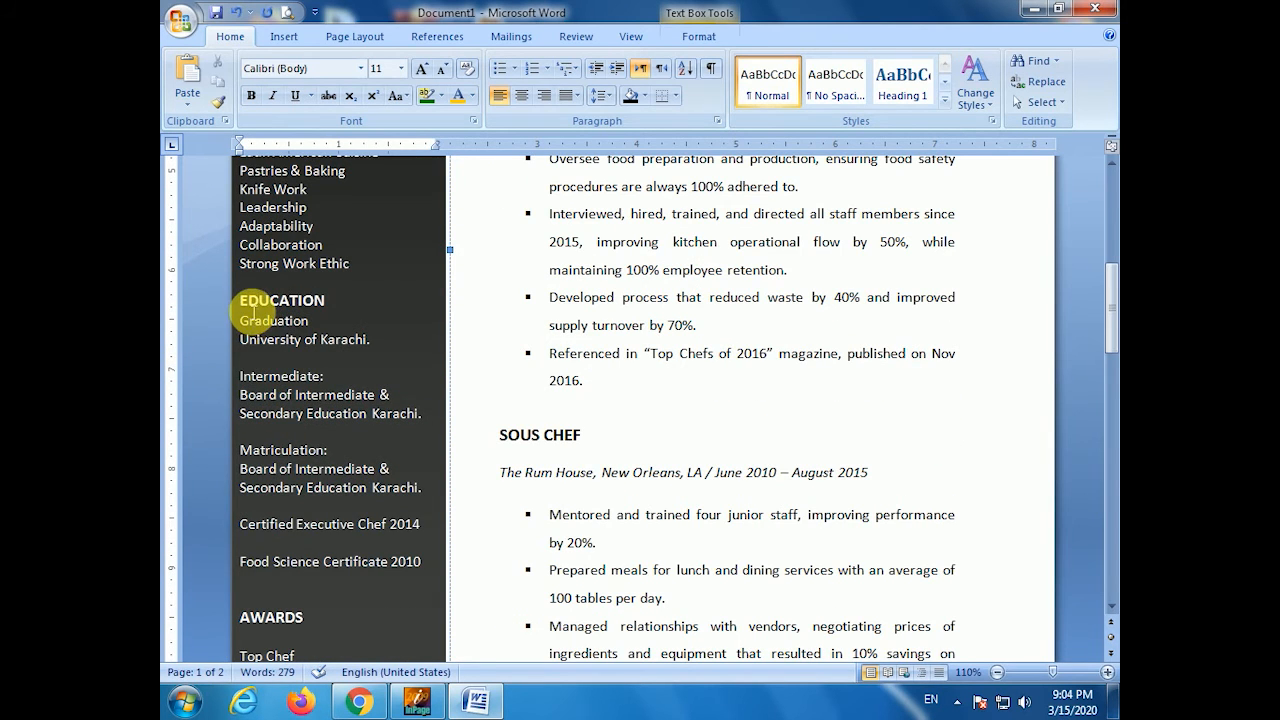
{"action": "key", "text": "Return"}
{"action": "left_click_drag", "start_coordinate": [242, 340], "coordinate": [320, 340]}
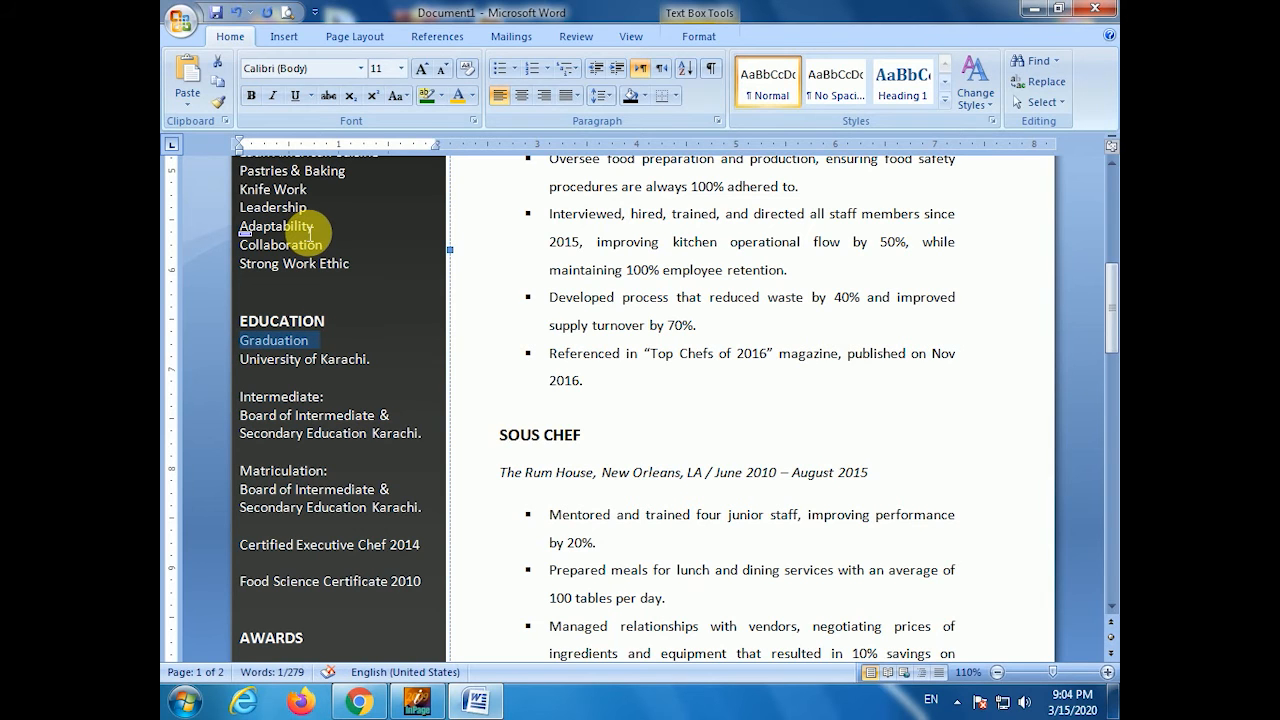
- Make the Intermediate: and Matriculation: headings bold
{"action": "left_click_drag", "start_coordinate": [324, 397], "coordinate": [241, 397]}
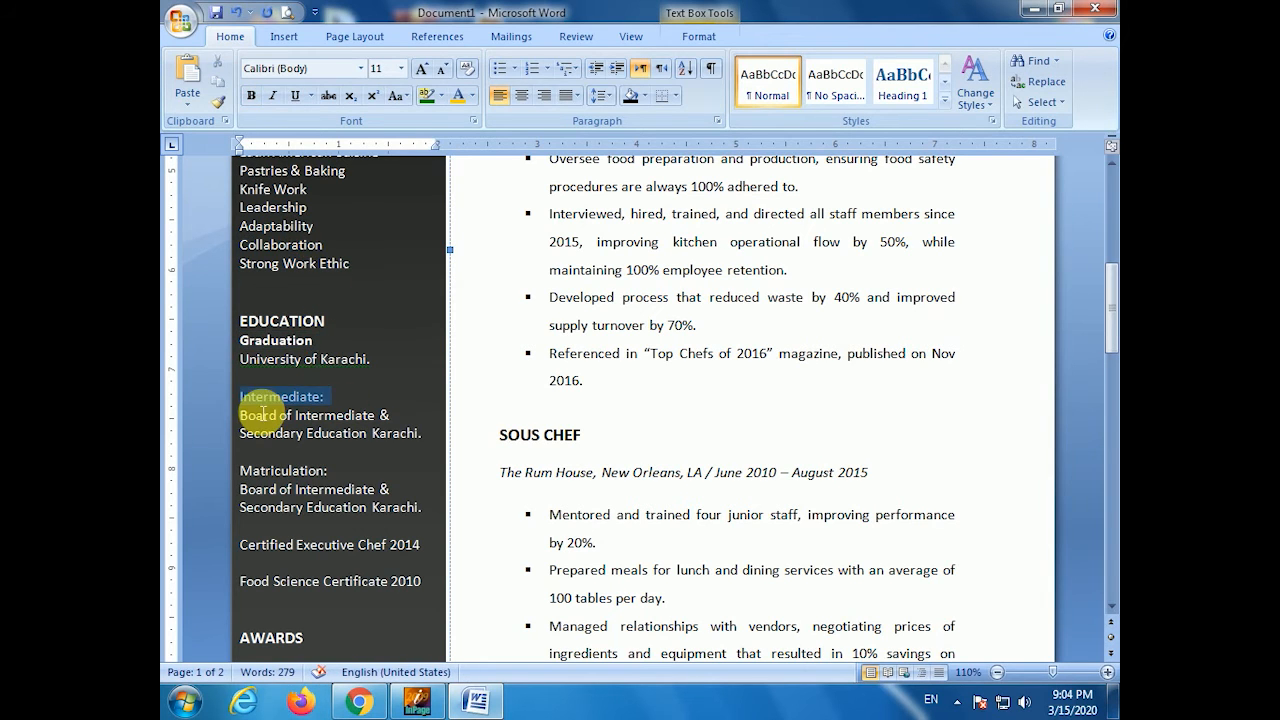
{"action": "scroll", "coordinate": [255, 410], "scroll_direction": "down", "scroll_amount": 2}
{"action": "left_click_drag", "start_coordinate": [328, 369], "coordinate": [246, 376]}
{"action": "left_click", "coordinate": [302, 408]}
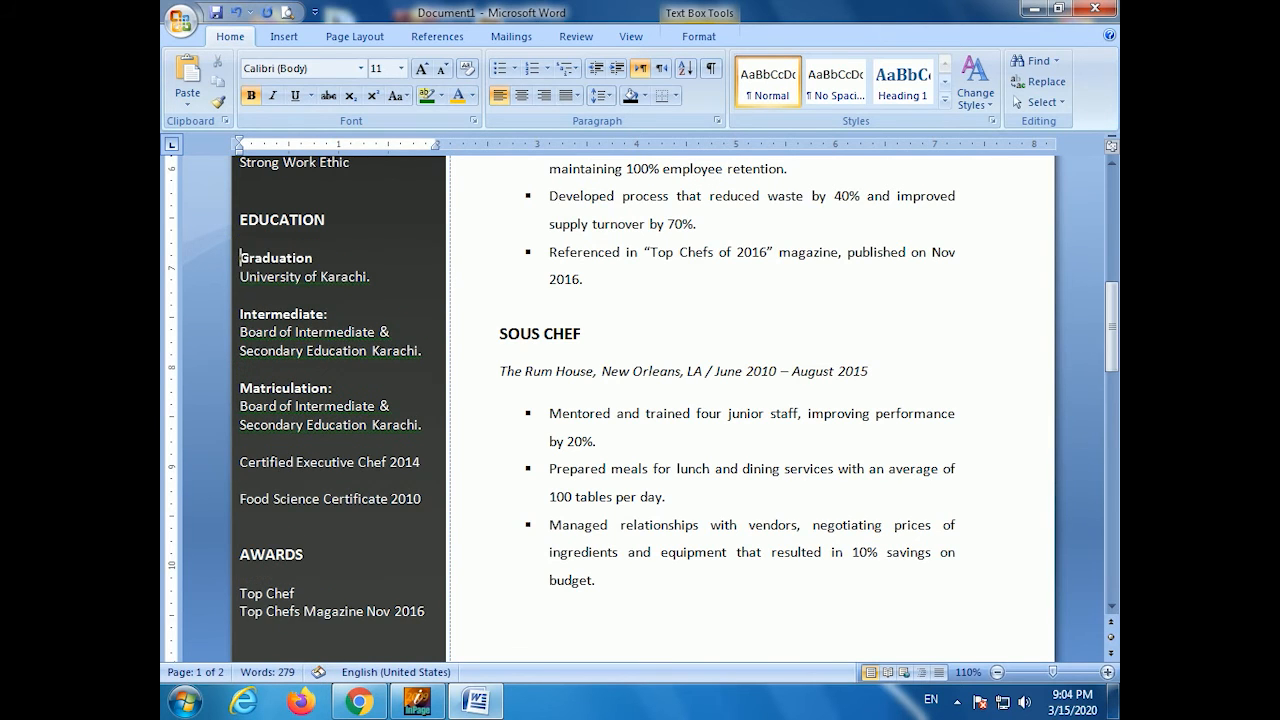
- Drag the bottom margin down so the last Sous Chef bullets fit on page 1
{"action": "scroll", "coordinate": [274, 417], "scroll_direction": "down", "scroll_amount": 3}
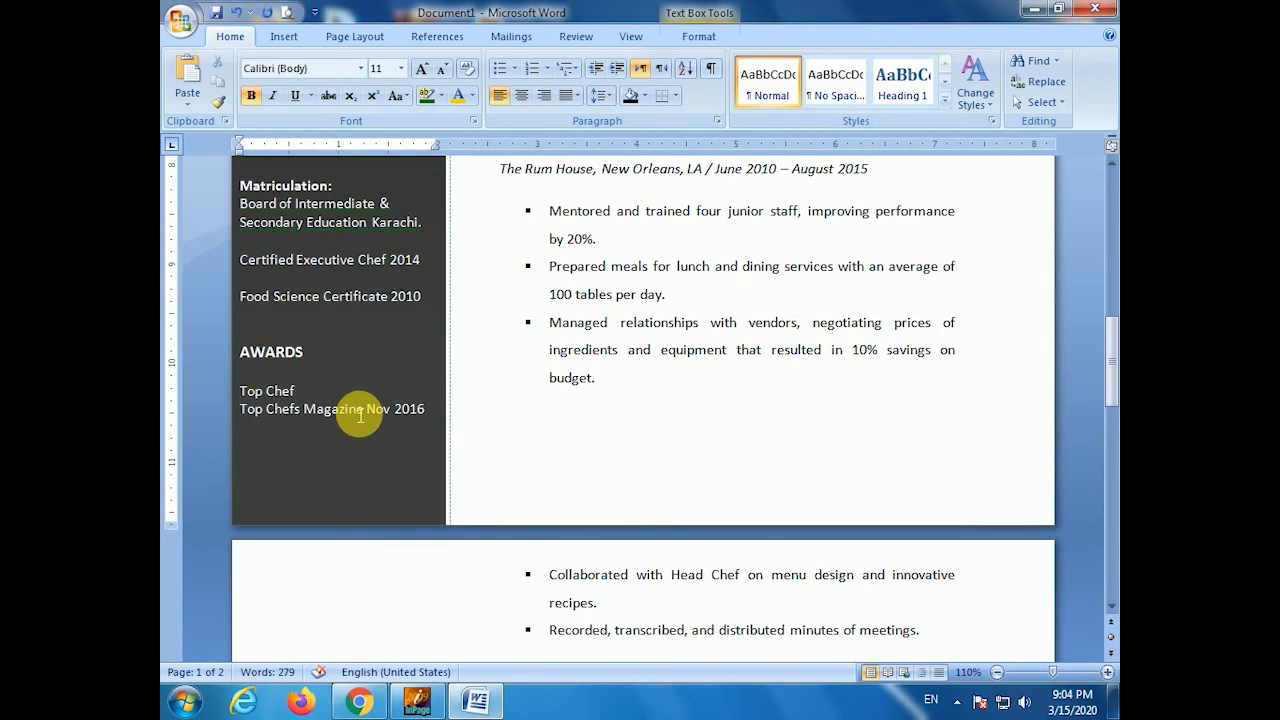
{"action": "scroll", "coordinate": [366, 417], "scroll_direction": "down", "scroll_amount": 4}
{"action": "scroll", "coordinate": [500, 405], "scroll_direction": "up", "scroll_amount": 3}
{"action": "left_click", "coordinate": [700, 400]}
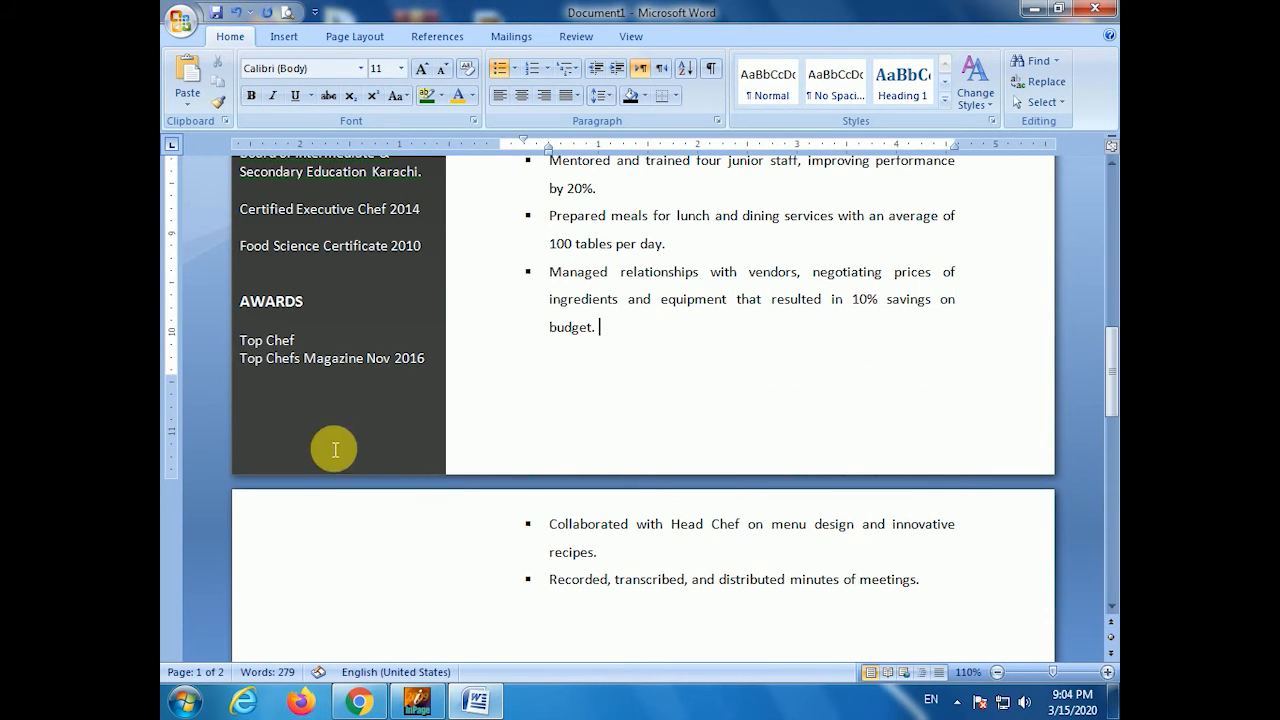
{"action": "left_click_drag", "start_coordinate": [177, 386], "coordinate": [181, 465]}
{"action": "left_click", "coordinate": [960, 413]}
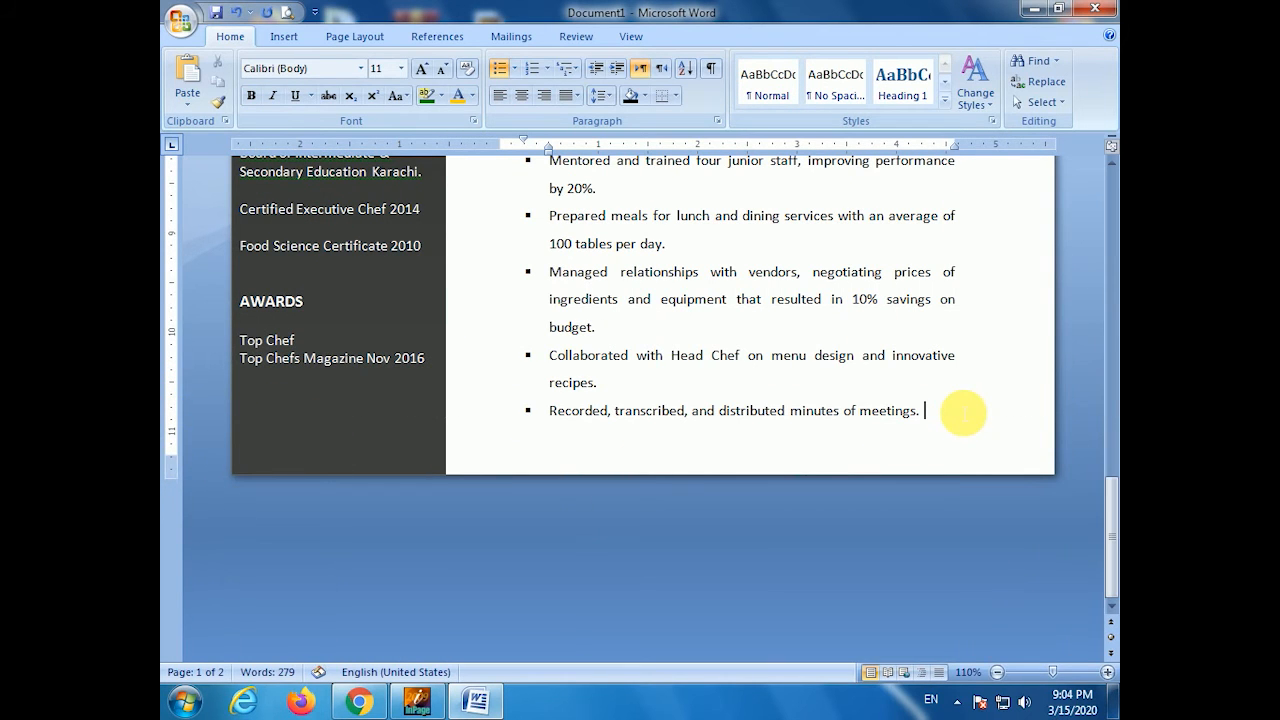
{"action": "scroll", "coordinate": [722, 302], "scroll_direction": "up", "scroll_amount": 4}
{"action": "scroll", "coordinate": [722, 302], "scroll_direction": "up", "scroll_amount": 10}
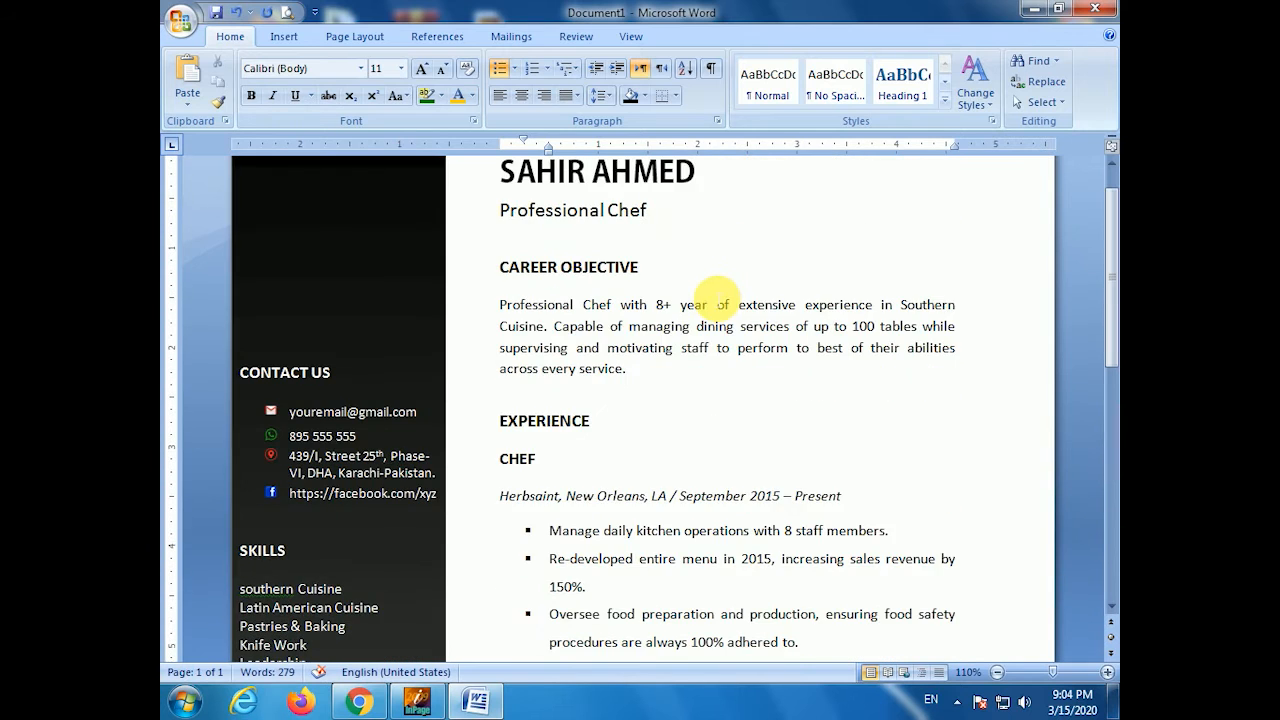
{"action": "scroll", "coordinate": [717, 299], "scroll_direction": "down", "scroll_amount": 5}
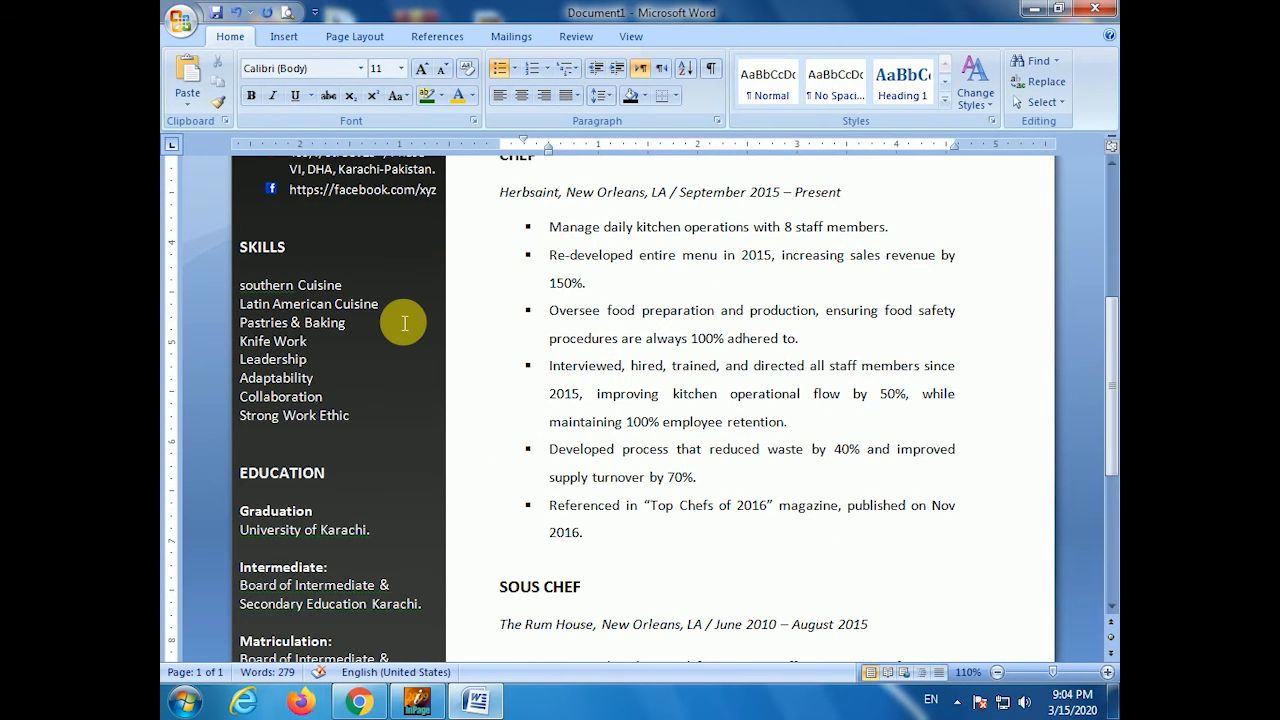
- Apply square bullets to the whole Skills list
{"action": "left_click_drag", "start_coordinate": [240, 285], "coordinate": [369, 421]}
{"action": "left_click", "coordinate": [515, 69]}
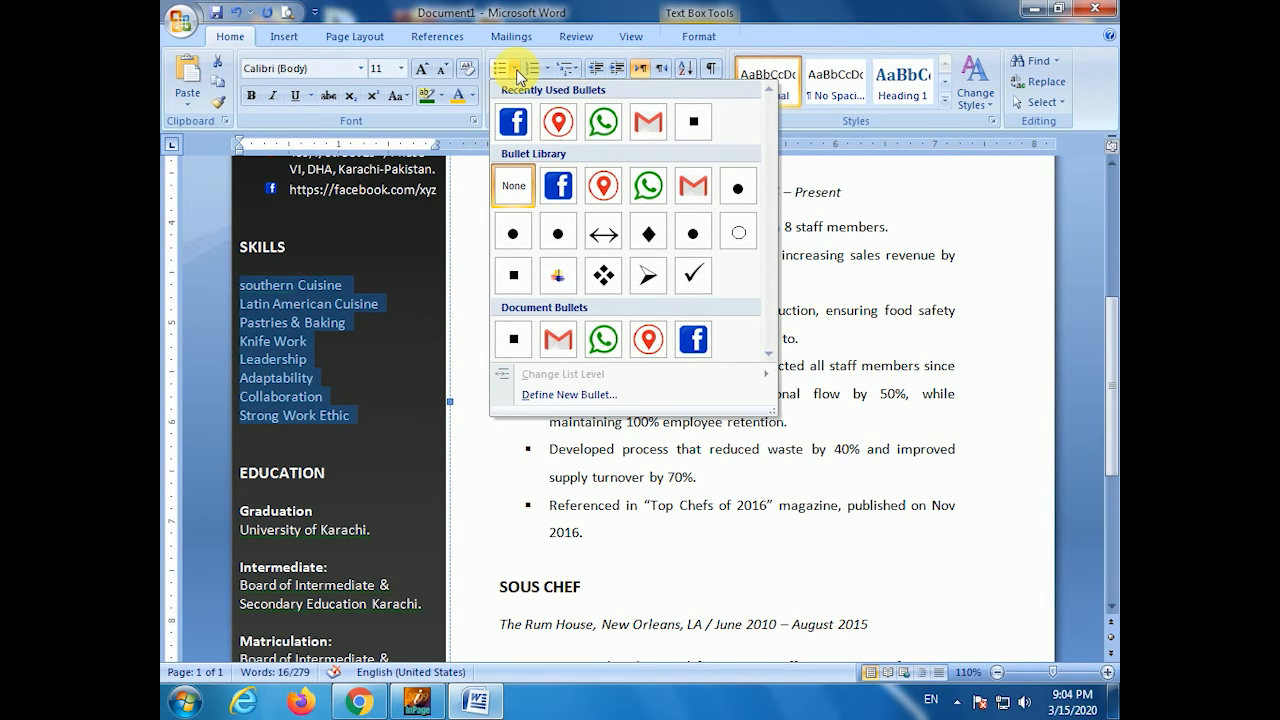
{"action": "left_click", "coordinate": [513, 274]}
- Colour the Skills list's square bullets orange
{"action": "left_click", "coordinate": [268, 287]}
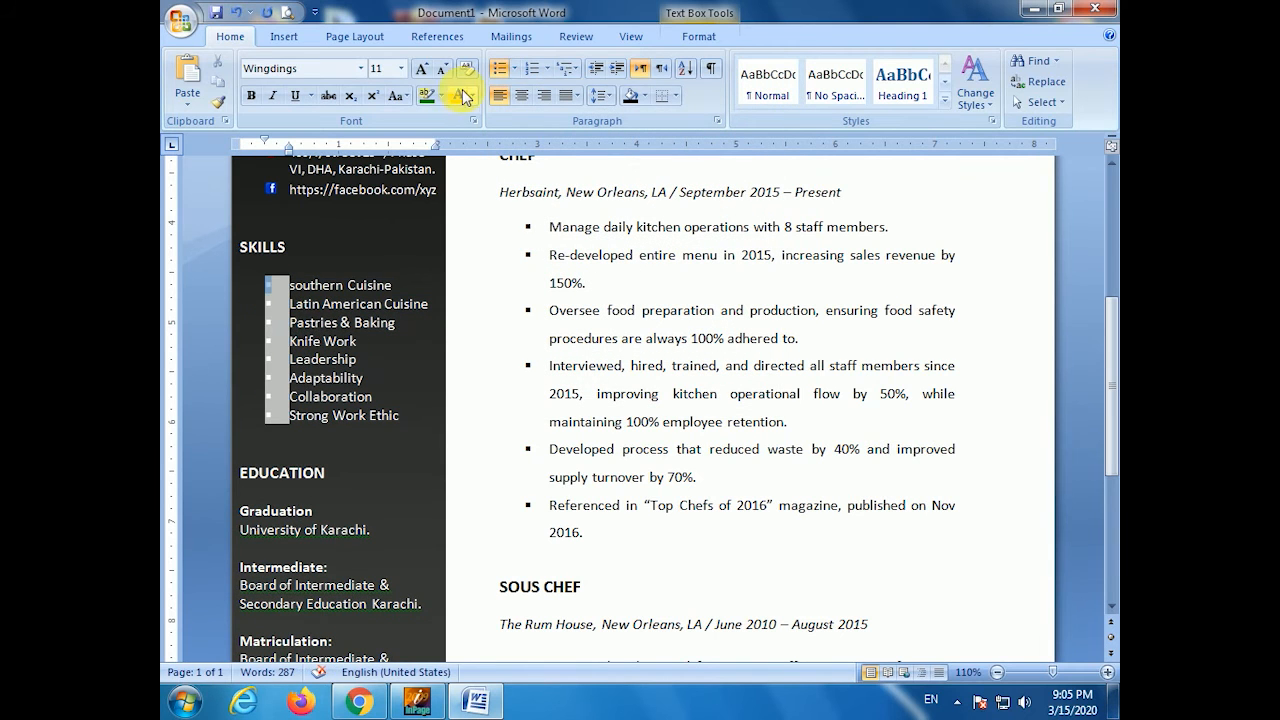
{"action": "left_click", "coordinate": [698, 36]}
{"action": "left_click", "coordinate": [530, 60]}
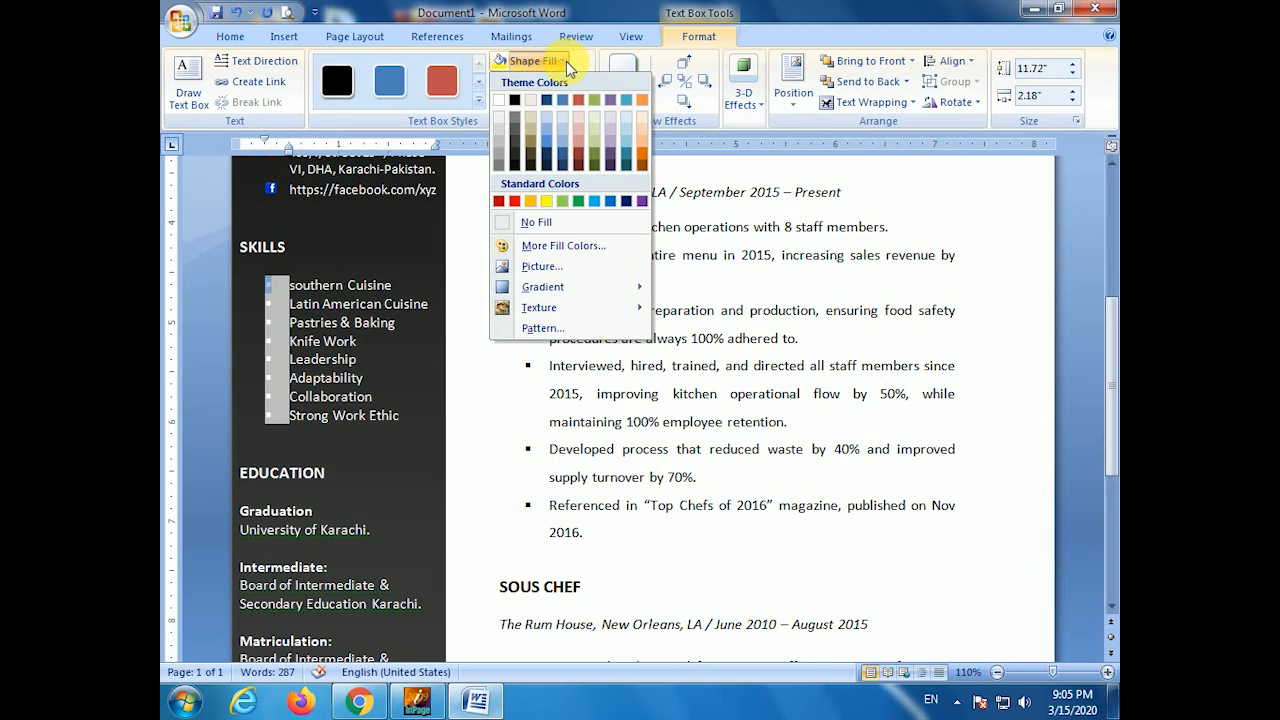
{"action": "left_click", "coordinate": [566, 61]}
{"action": "left_click", "coordinate": [232, 37]}
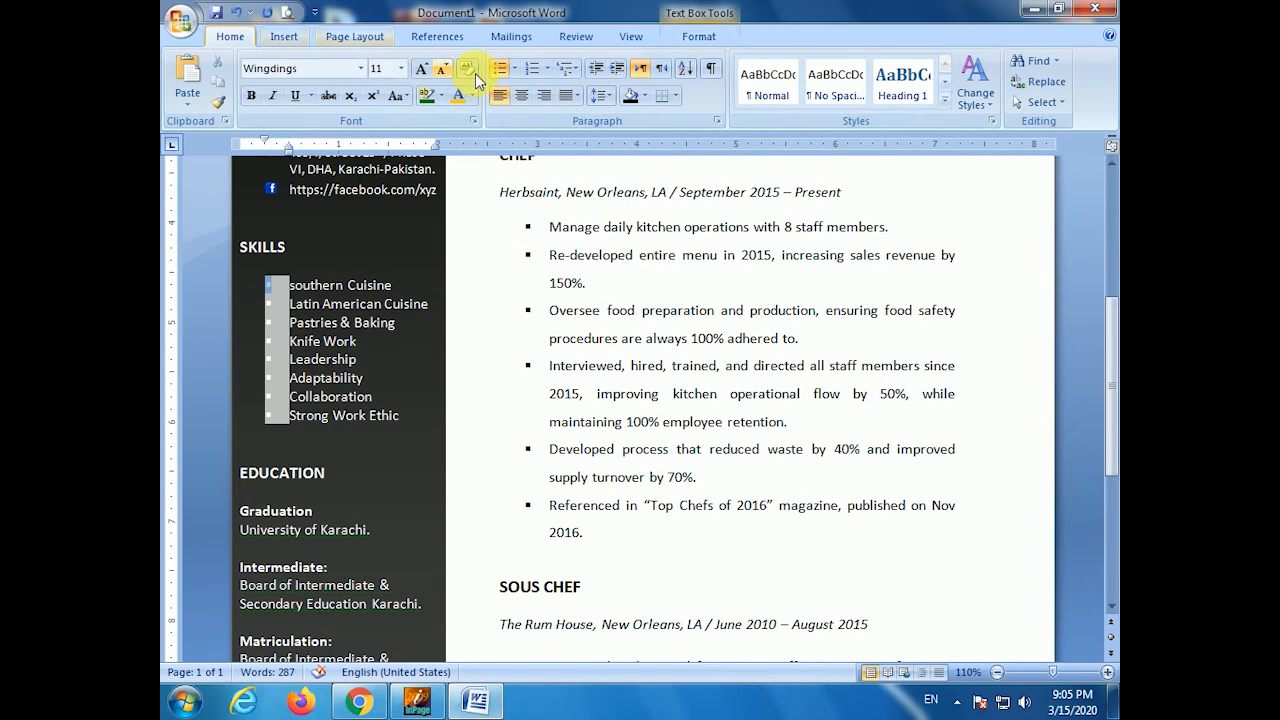
{"action": "left_click", "coordinate": [514, 69]}
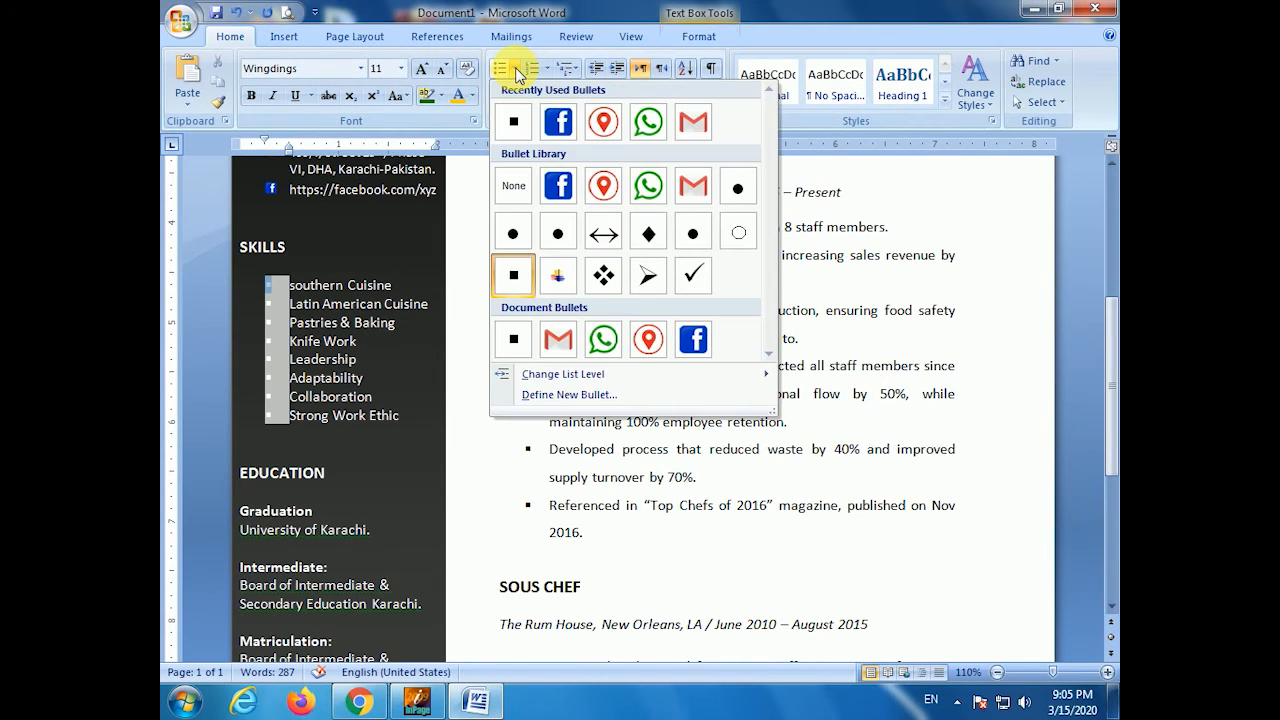
{"action": "left_click", "coordinate": [280, 286]}
{"action": "left_click", "coordinate": [472, 95]}
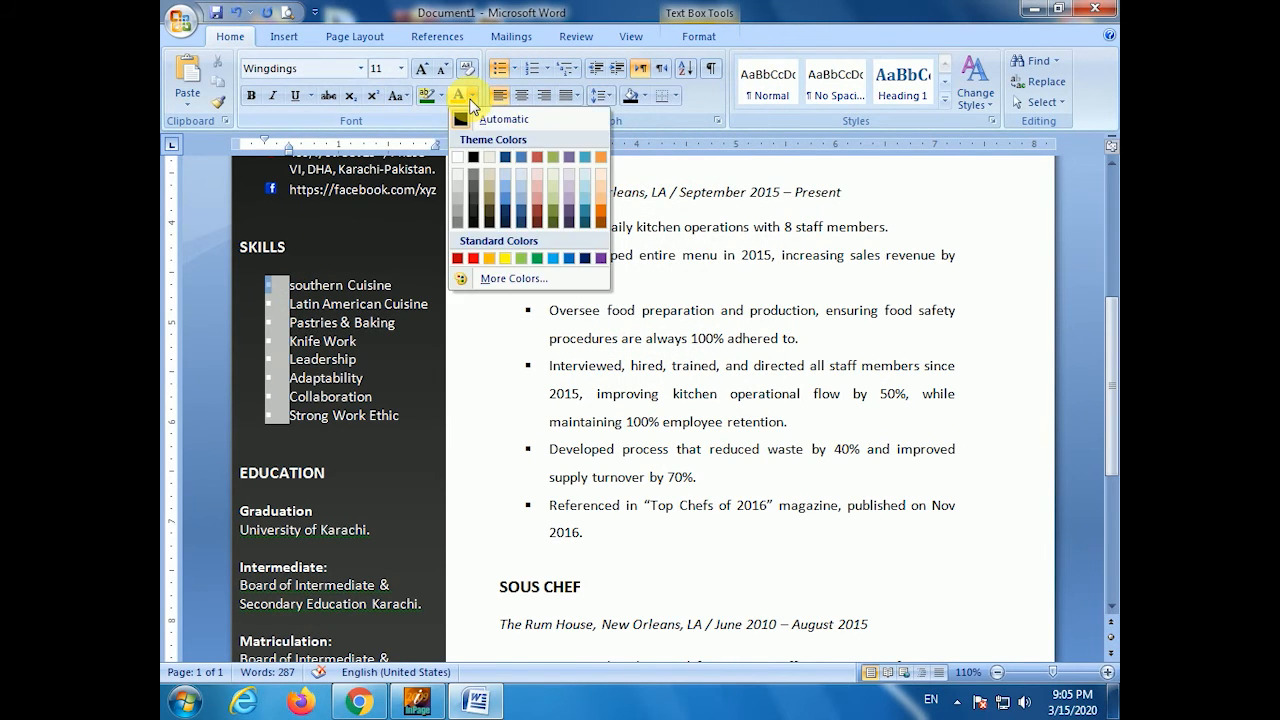
{"action": "left_click", "coordinate": [489, 259]}
{"action": "left_click", "coordinate": [366, 380]}
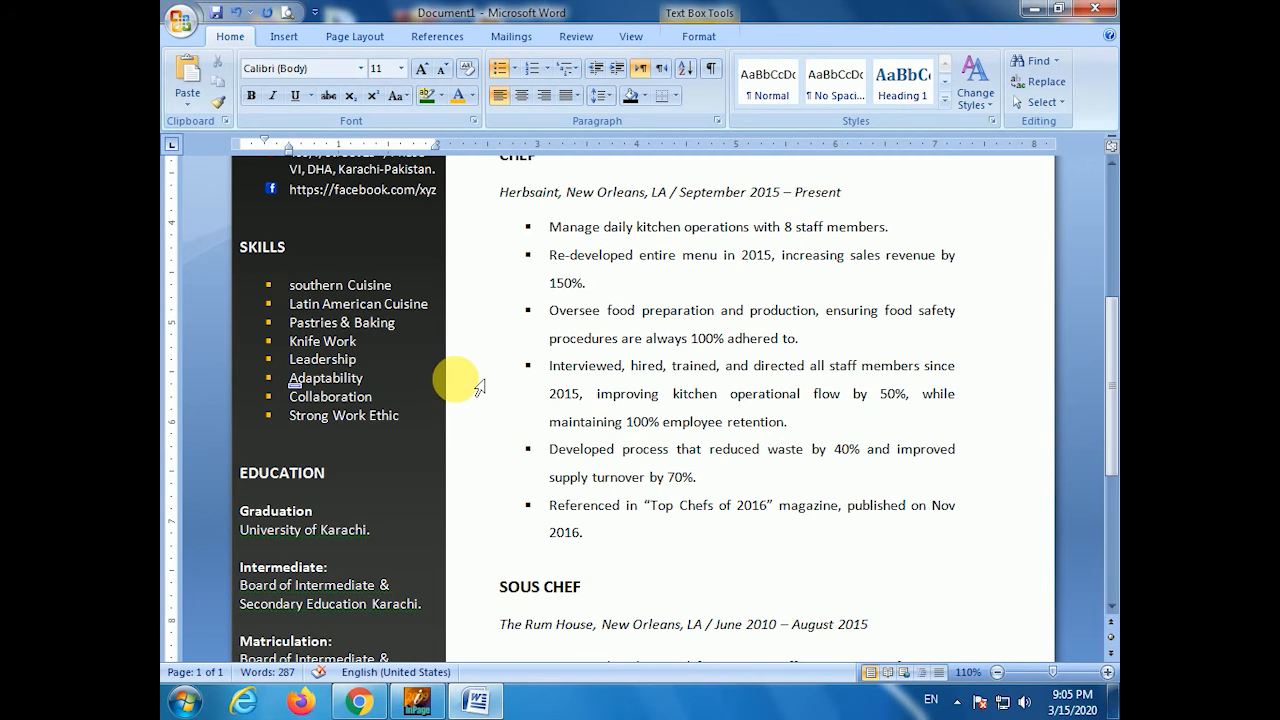
- Bullet the Graduation entry and indent 'University of Karachi.' beneath it
{"action": "scroll", "coordinate": [403, 388], "scroll_direction": "up", "scroll_amount": 1}
{"action": "scroll", "coordinate": [403, 388], "scroll_direction": "up", "scroll_amount": 3}
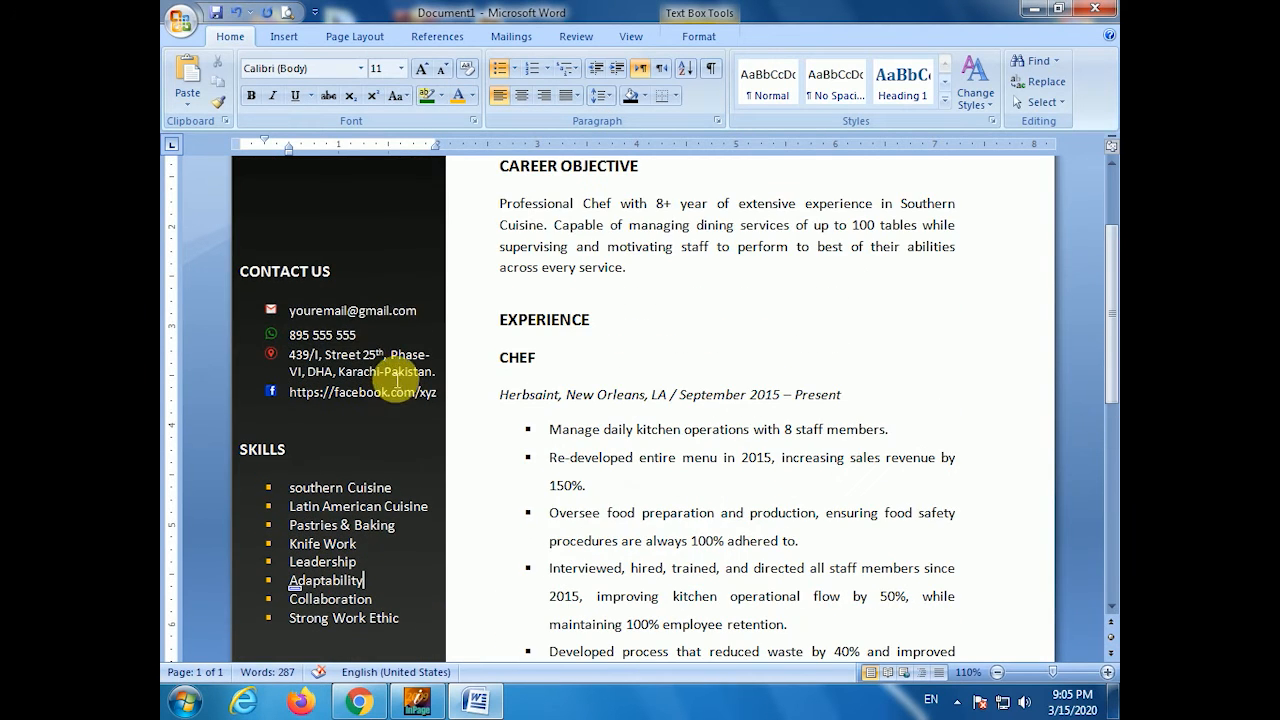
{"action": "scroll", "coordinate": [386, 366], "scroll_direction": "down", "scroll_amount": 7}
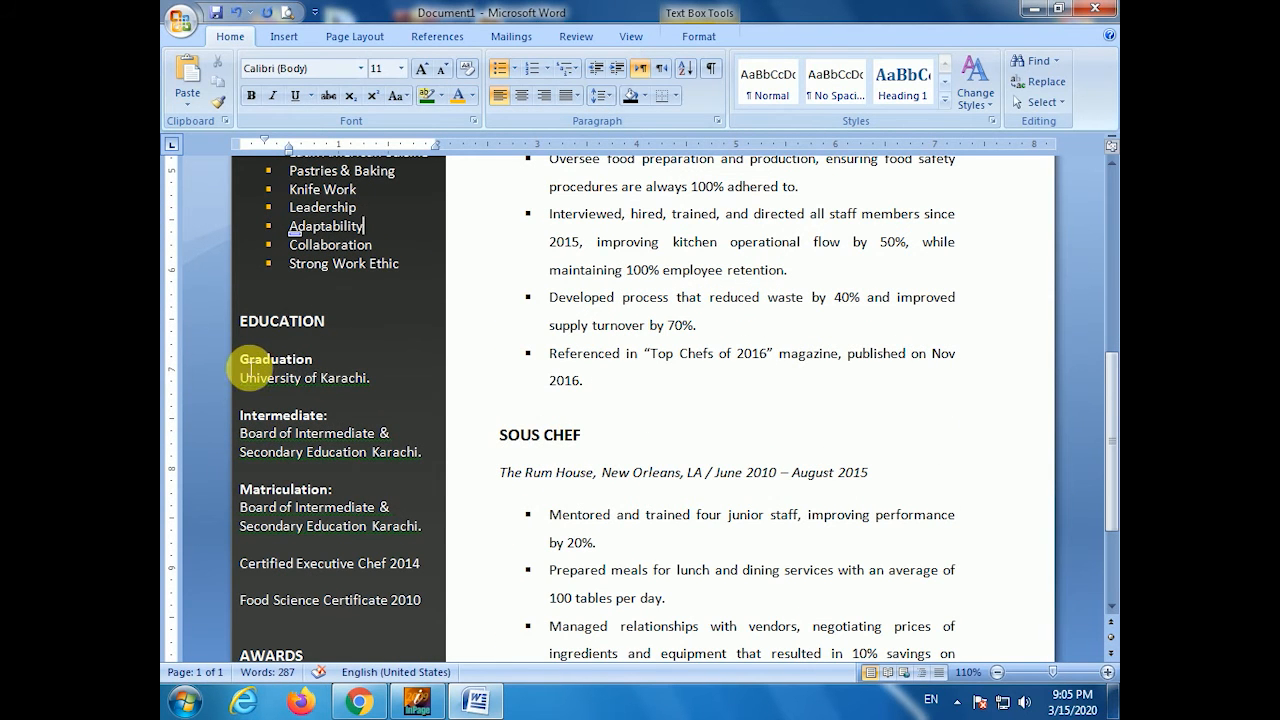
{"action": "left_click", "coordinate": [262, 360]}
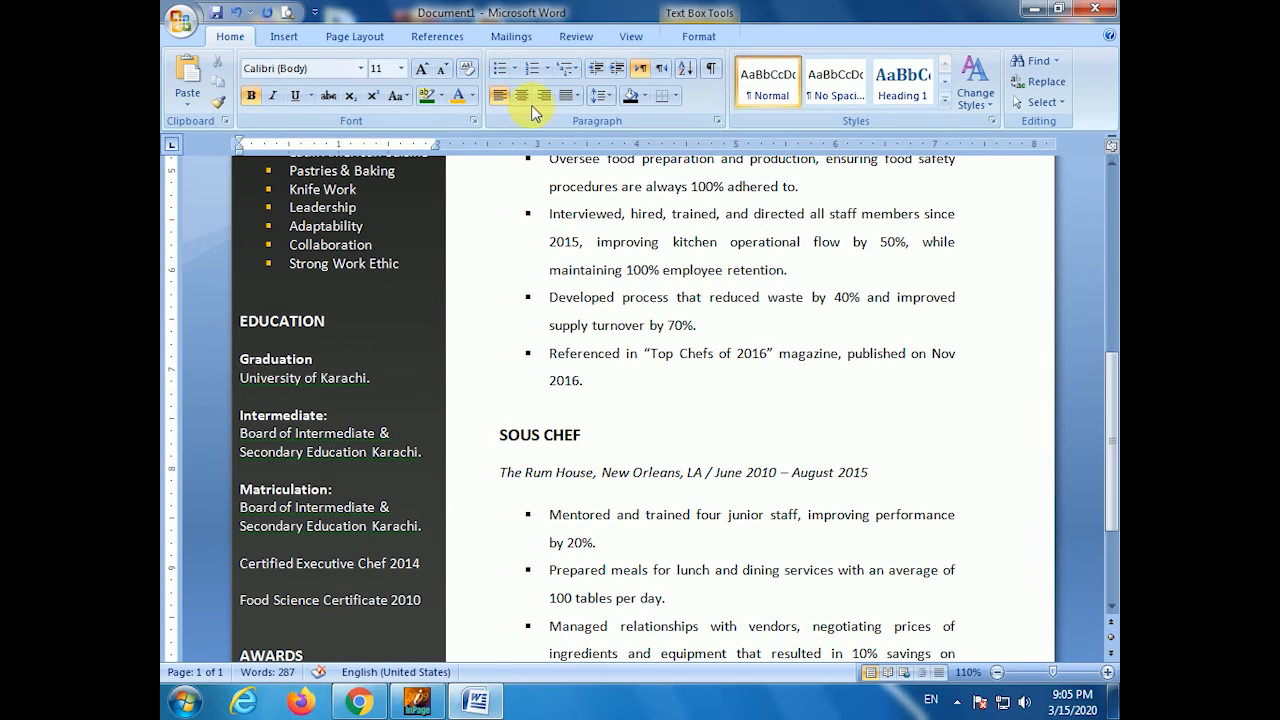
{"action": "left_click", "coordinate": [500, 68]}
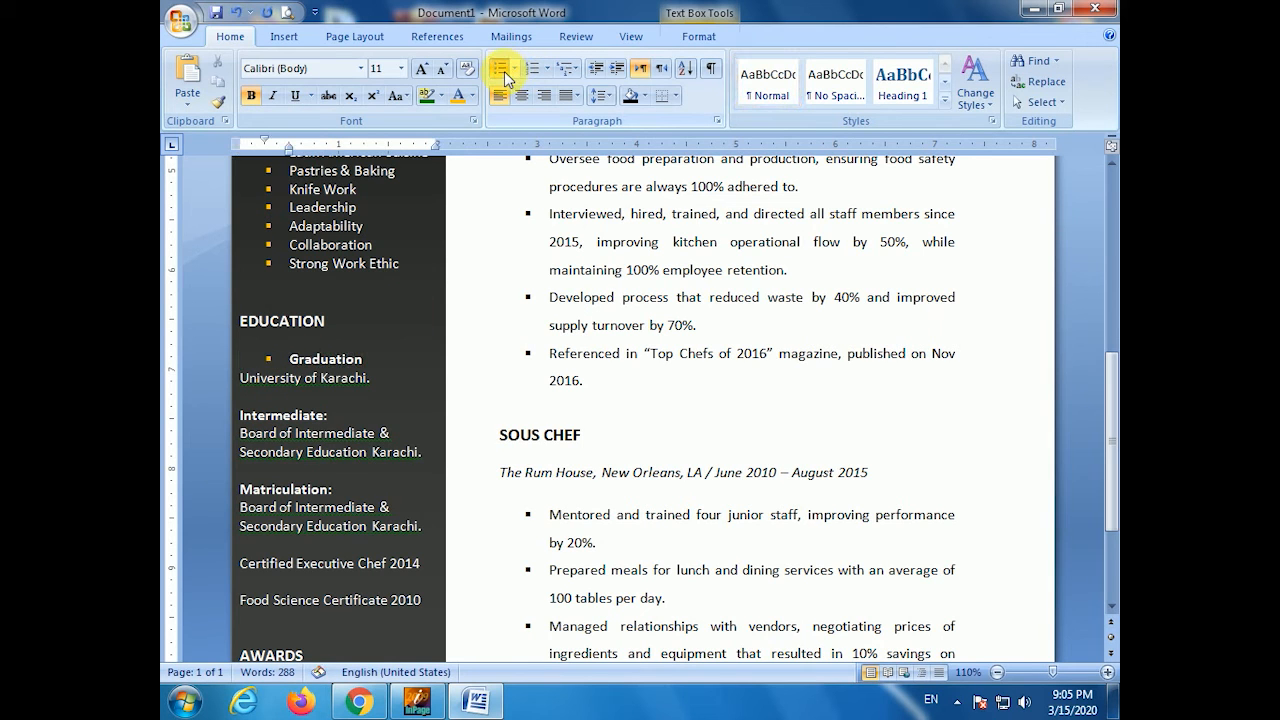
{"action": "left_click", "coordinate": [278, 366]}
{"action": "scroll", "coordinate": [300, 364], "scroll_direction": "up", "scroll_amount": 3}
{"action": "left_click", "coordinate": [268, 287]}
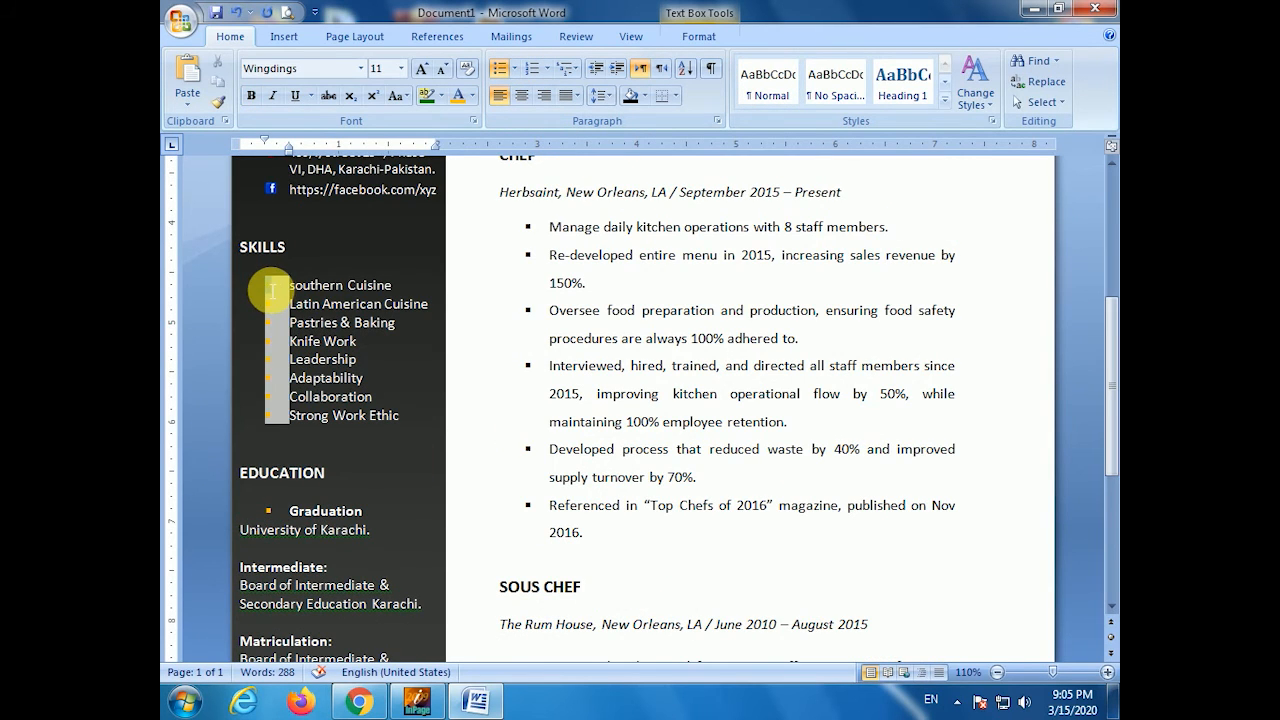
{"action": "left_click", "coordinate": [337, 286]}
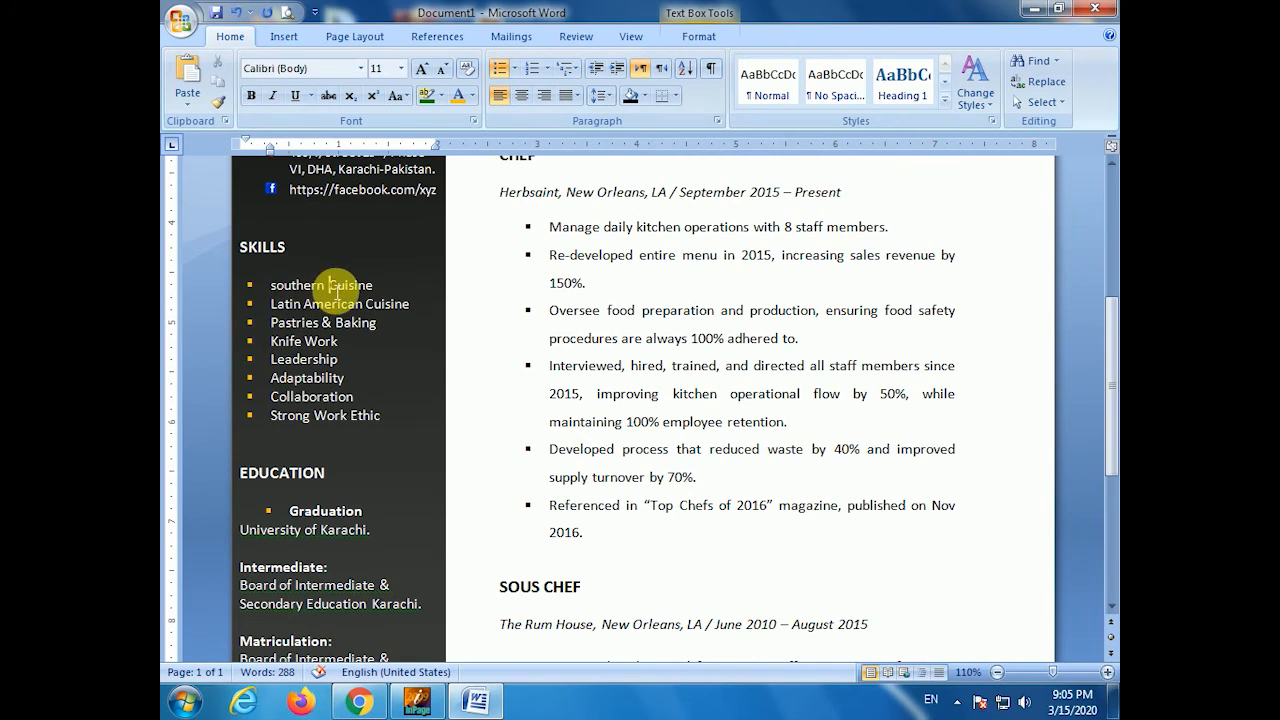
{"action": "scroll", "coordinate": [265, 365], "scroll_direction": "down", "scroll_amount": 3}
{"action": "left_click_drag", "start_coordinate": [278, 368], "coordinate": [254, 371]}
{"action": "left_click", "coordinate": [327, 368]}
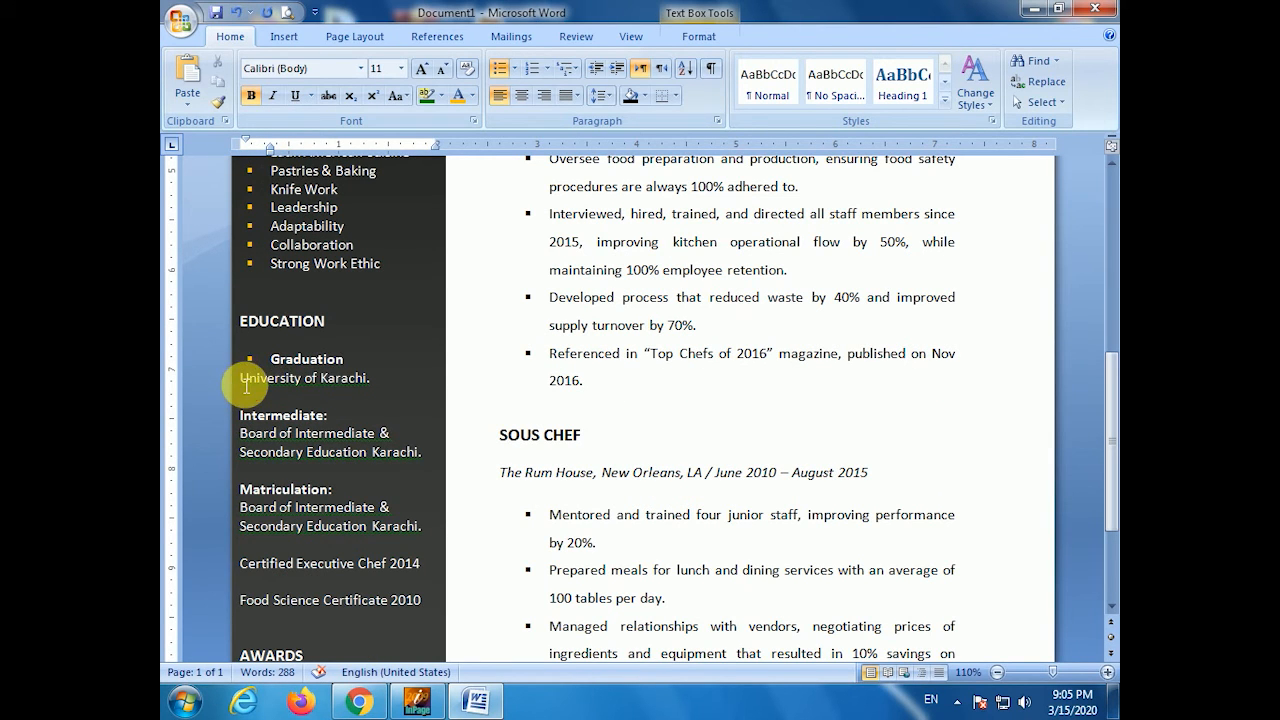
{"action": "left_click", "coordinate": [246, 379]}
{"action": "key", "text": "Tab"}
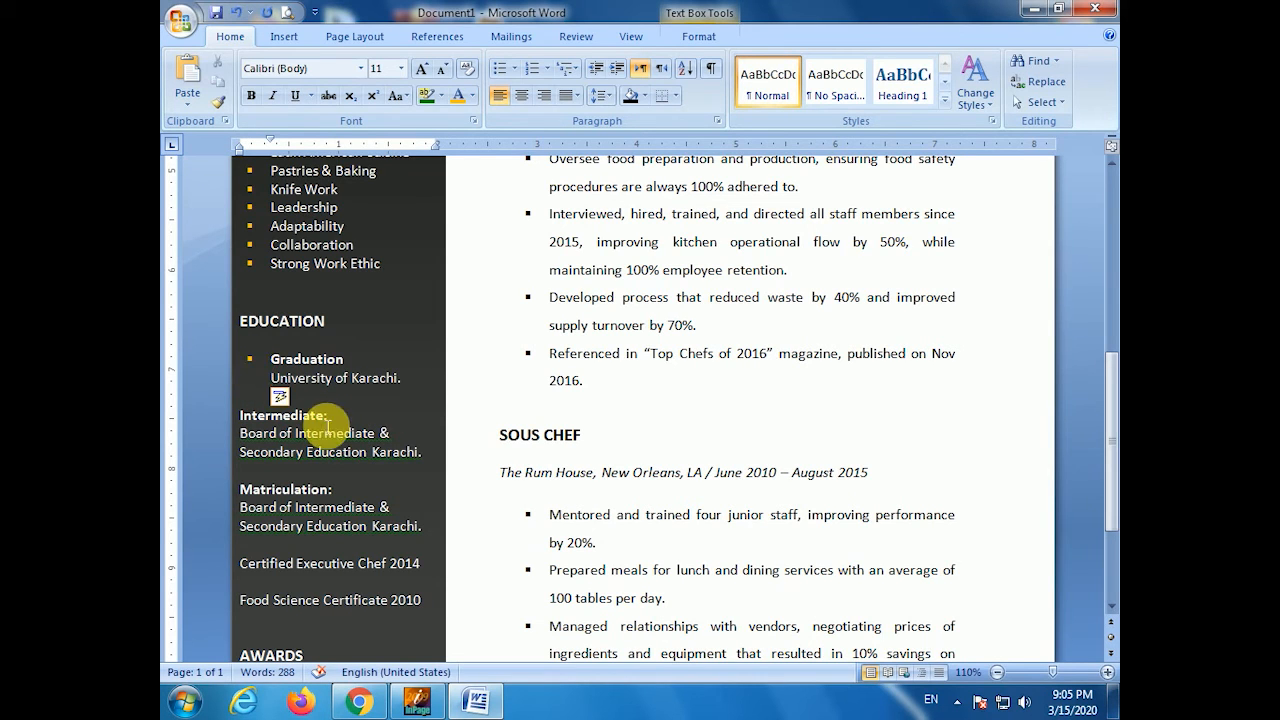
- Bullet Intermediate: and indent its Board of Intermediate and Secondary Education lines
{"action": "scroll", "coordinate": [272, 410], "scroll_direction": "down", "scroll_amount": 1}
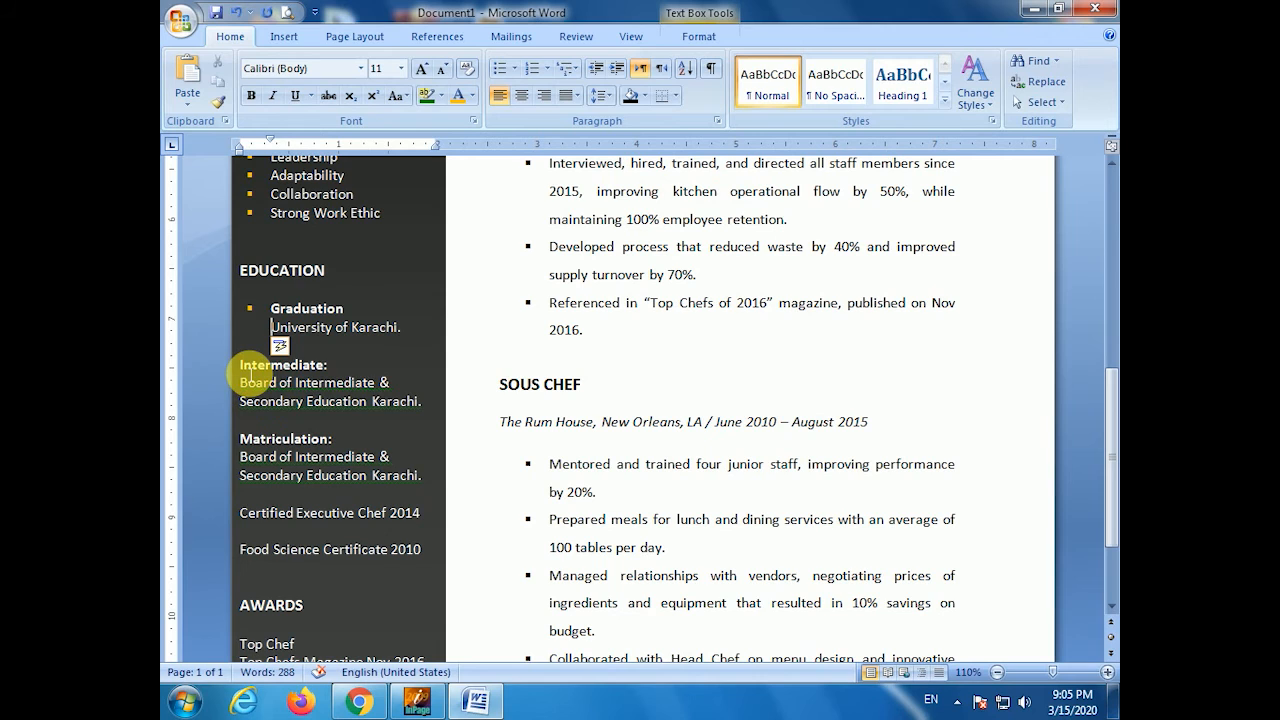
{"action": "left_click", "coordinate": [241, 368]}
{"action": "key", "text": "Tab"}
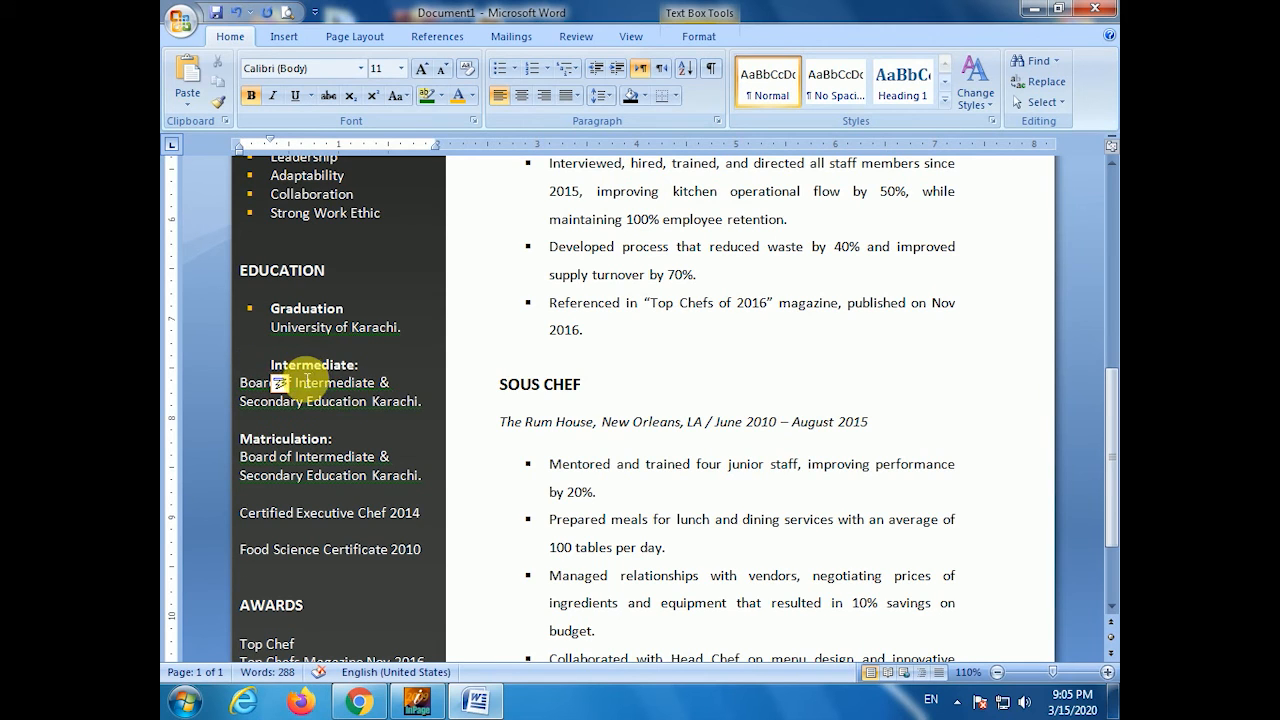
{"action": "left_click", "coordinate": [499, 68]}
{"action": "left_click", "coordinate": [249, 391]}
{"action": "key", "text": "Tab"}
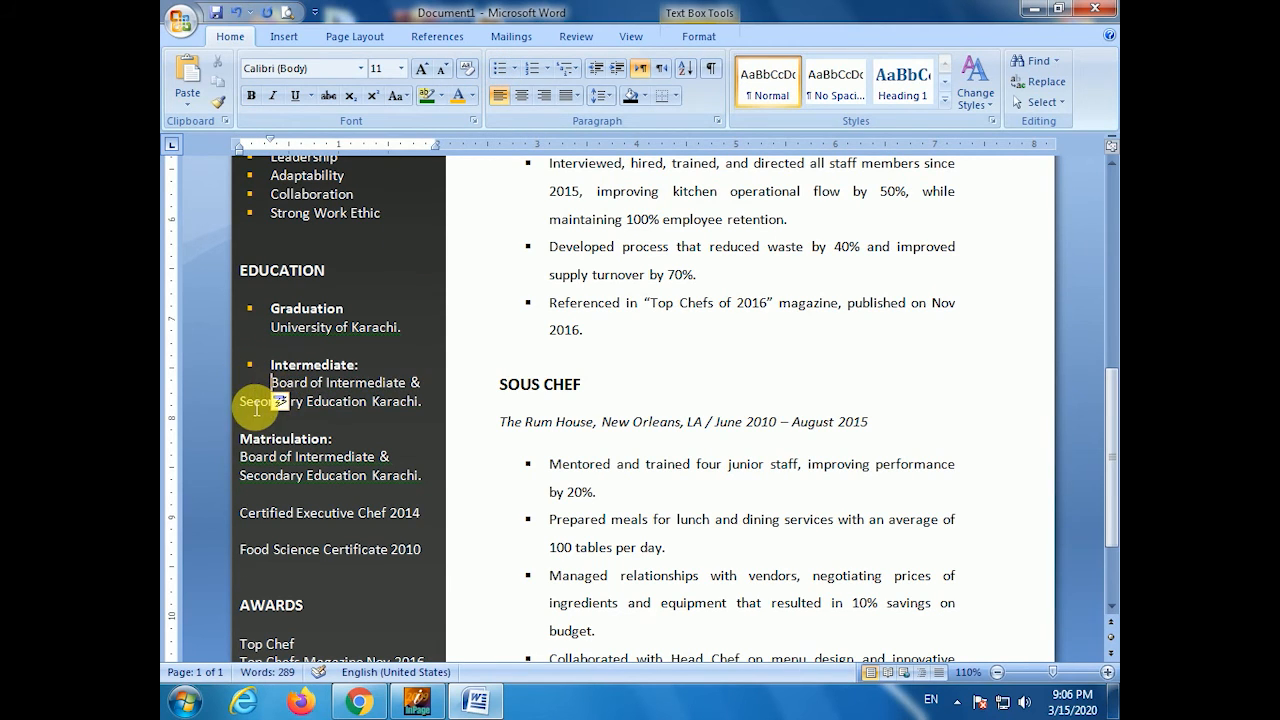
{"action": "key", "text": "Tab"}
- Bullet Matriculation: and indent its two description lines beneath it
{"action": "scroll", "coordinate": [294, 500], "scroll_direction": "down", "scroll_amount": 2}
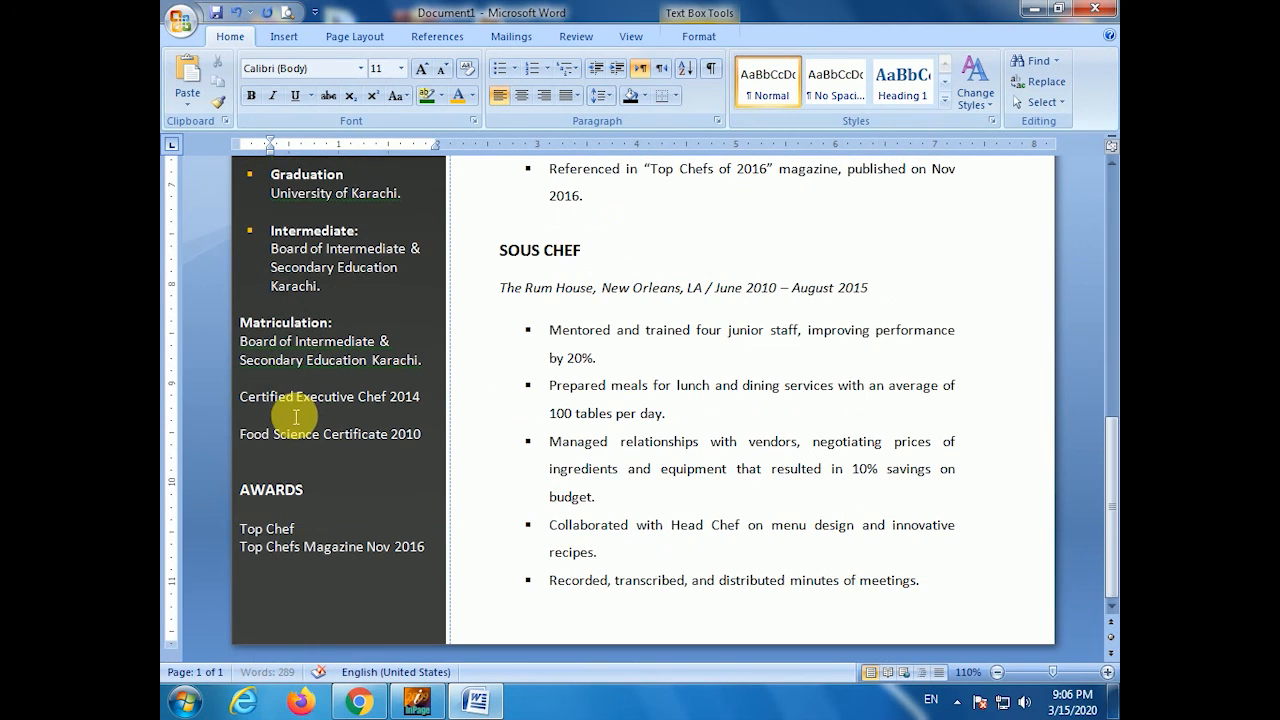
{"action": "left_click", "coordinate": [250, 330]}
{"action": "left_click", "coordinate": [499, 68]}
{"action": "left_click", "coordinate": [243, 346]}
{"action": "key", "text": "Tab"}
{"action": "key", "text": "Tab"}
{"action": "left_click", "coordinate": [246, 367]}
{"action": "key", "text": "Tab"}
{"action": "key", "text": "Tab"}
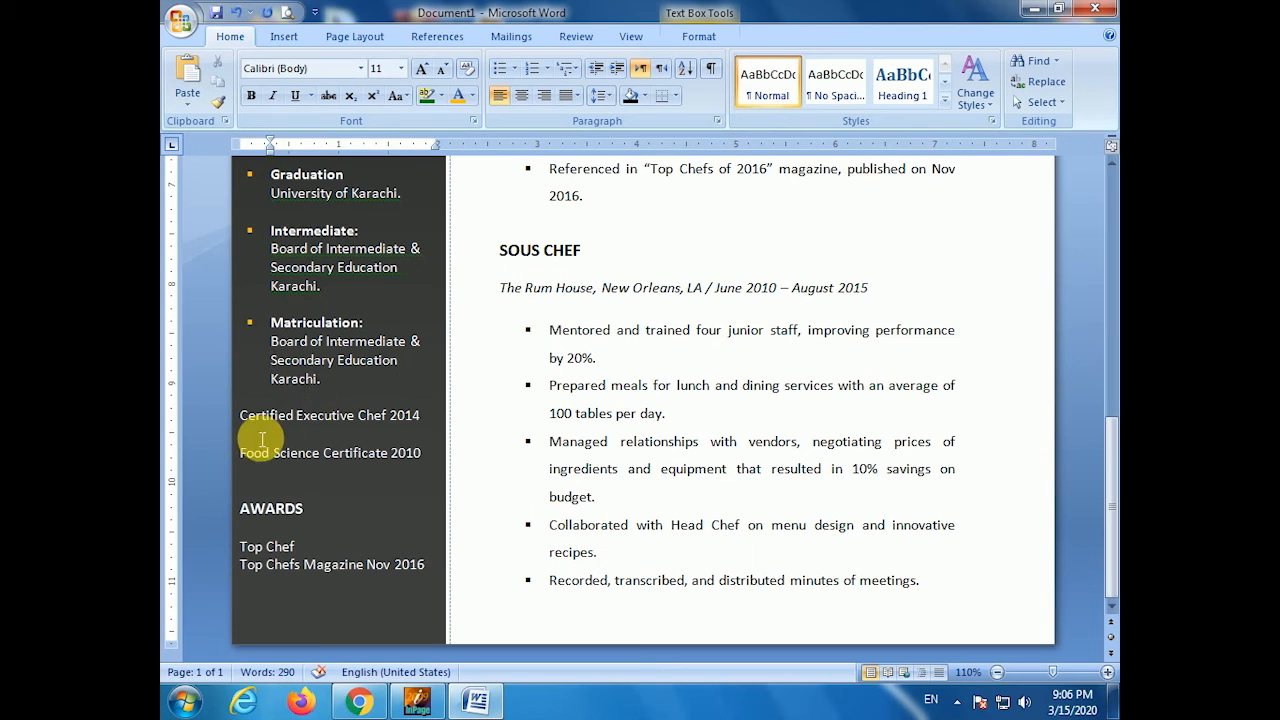
- Bullet the Certified Executive Chef 2014 and Food Science Certificate 2010 lines
{"action": "left_click", "coordinate": [248, 426]}
{"action": "left_click", "coordinate": [499, 68]}
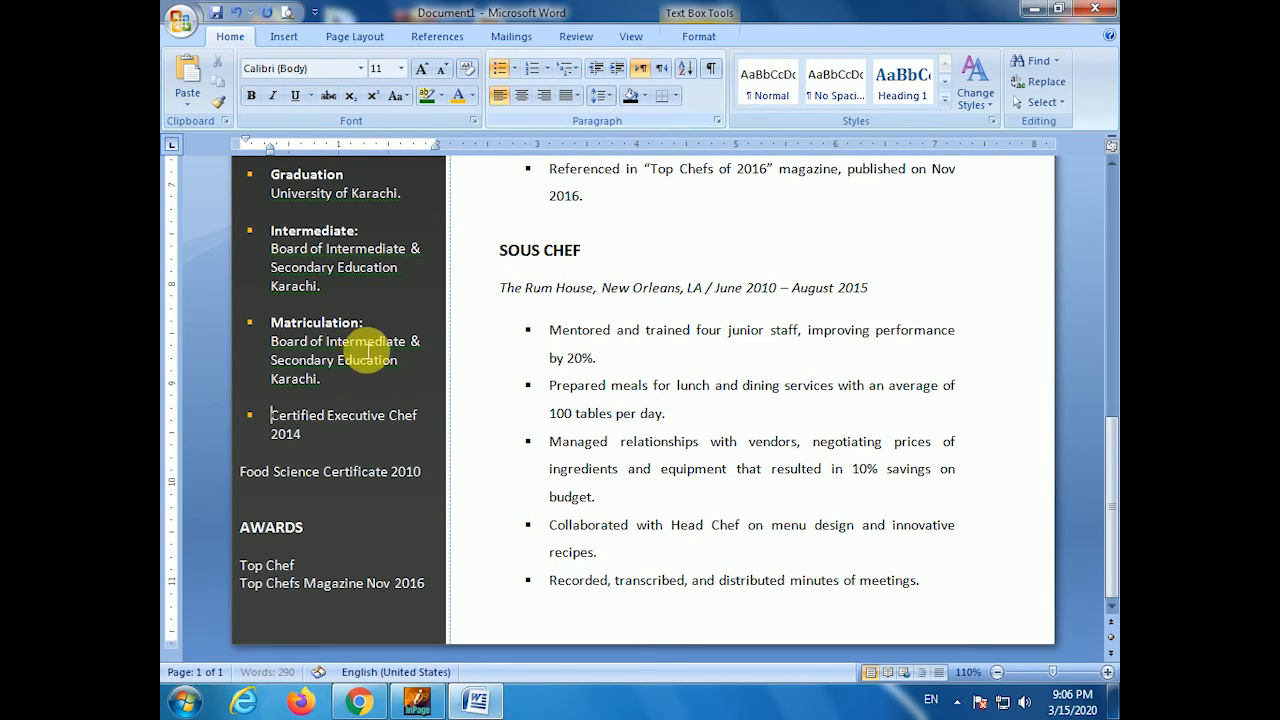
{"action": "left_click", "coordinate": [252, 482]}
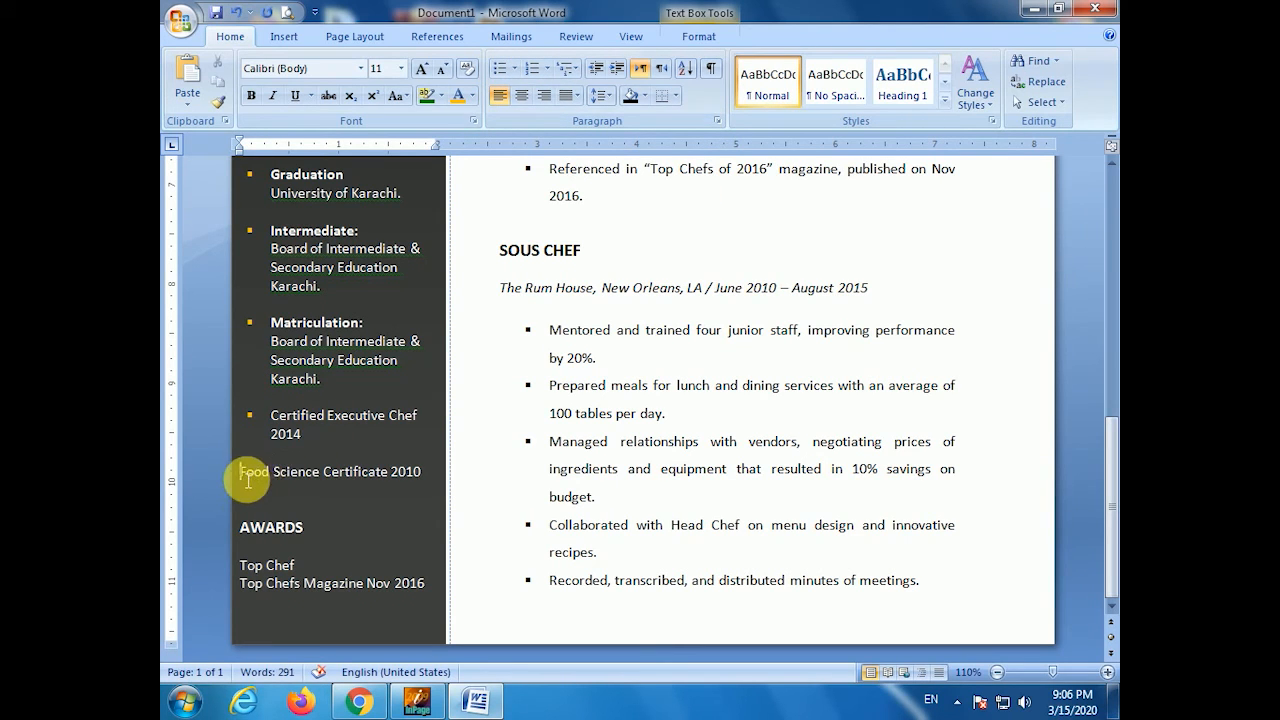
{"action": "left_click", "coordinate": [499, 68]}
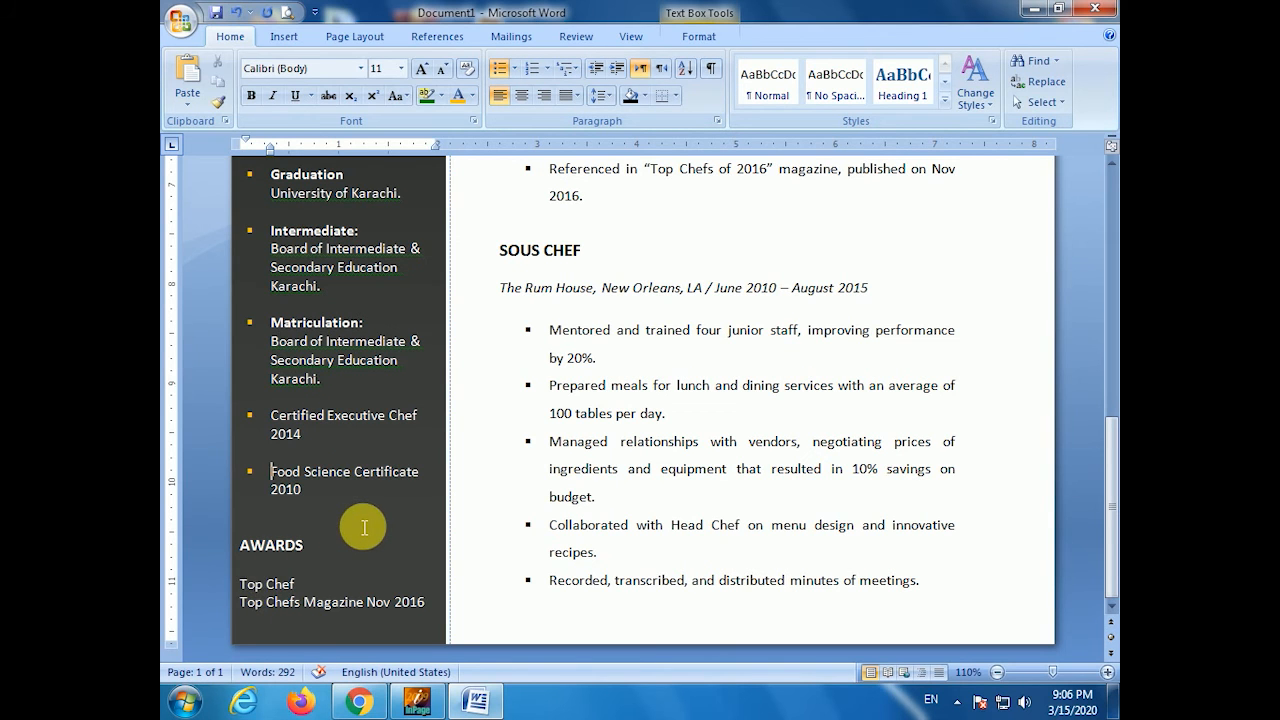
{"action": "scroll", "coordinate": [368, 525], "scroll_direction": "up", "scroll_amount": 3}
{"action": "scroll", "coordinate": [368, 525], "scroll_direction": "down", "scroll_amount": 2}
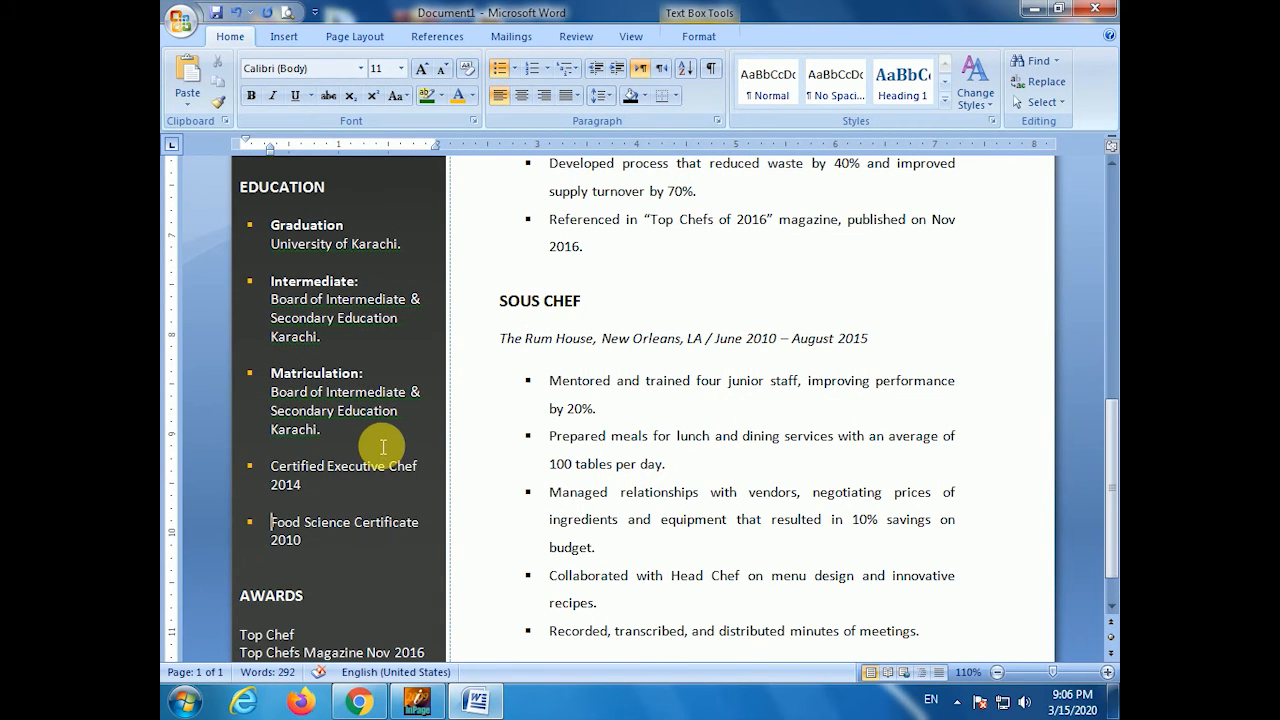
{"action": "scroll", "coordinate": [383, 446], "scroll_direction": "down", "scroll_amount": 1}
{"action": "scroll", "coordinate": [383, 446], "scroll_direction": "up", "scroll_amount": 14}
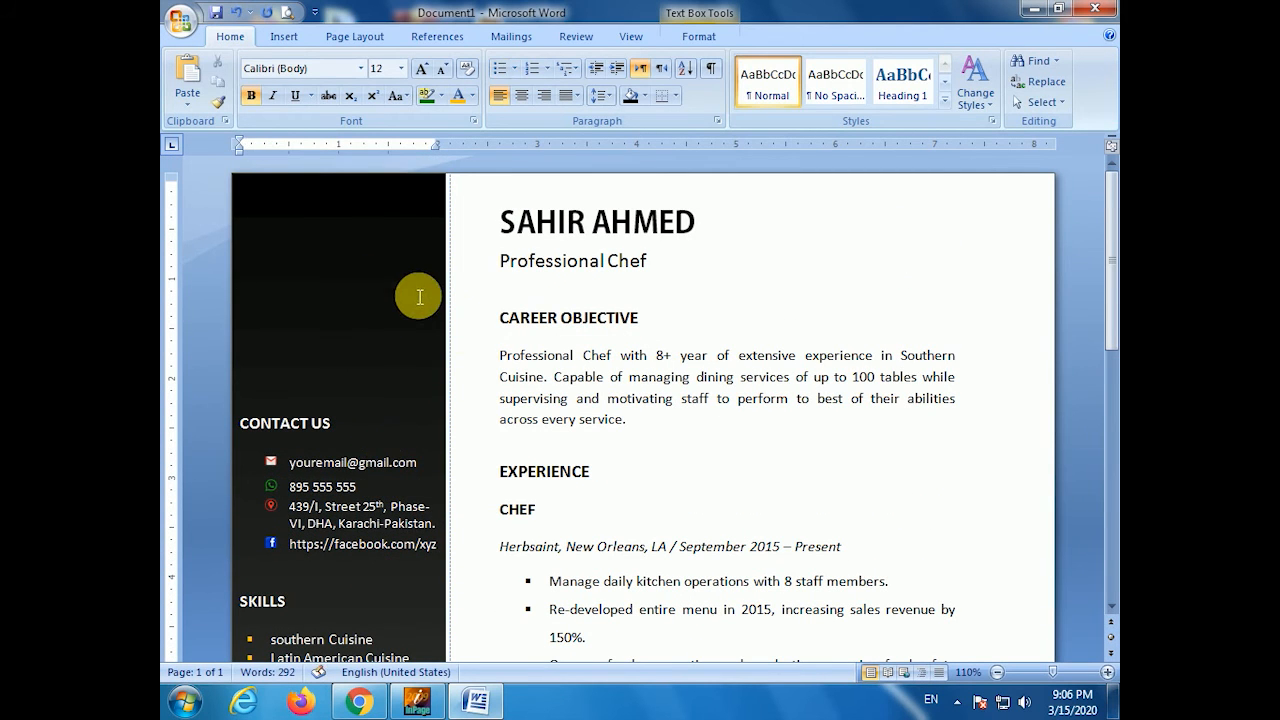
- Insert the chef photo 'unnamed' from the Desktop folder
{"action": "left_click", "coordinate": [707, 312]}
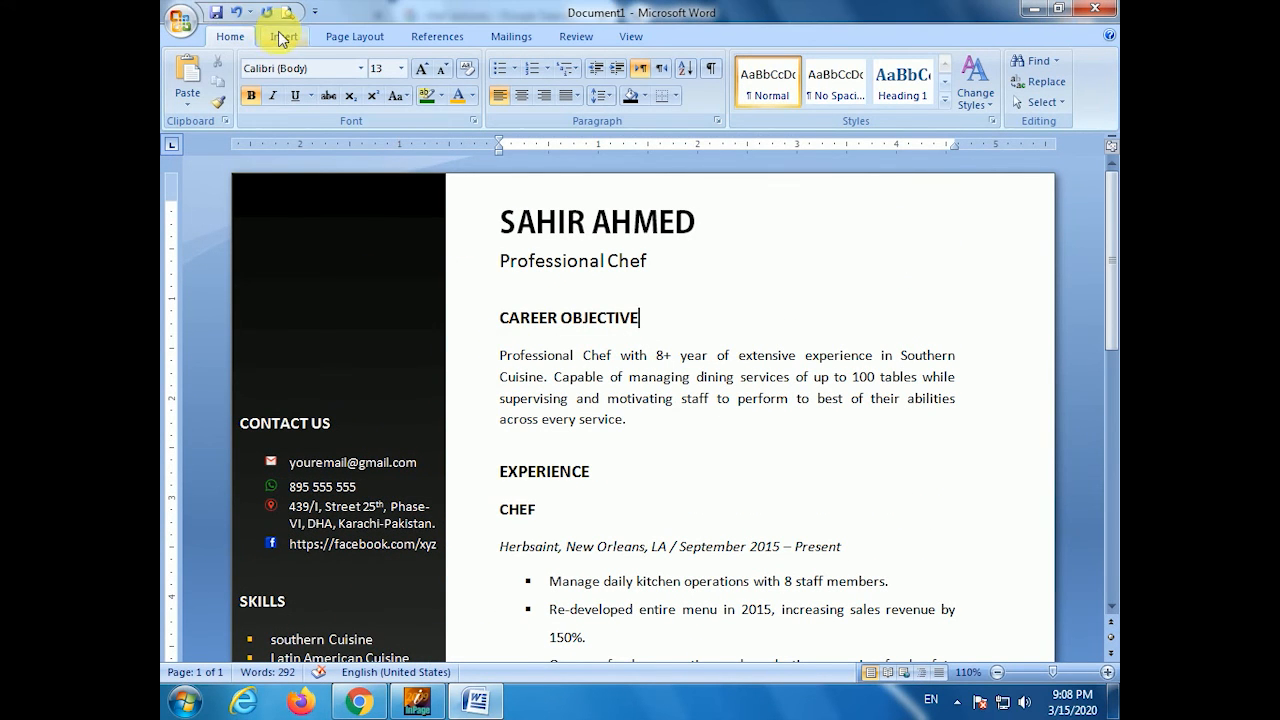
{"action": "left_click", "coordinate": [281, 37]}
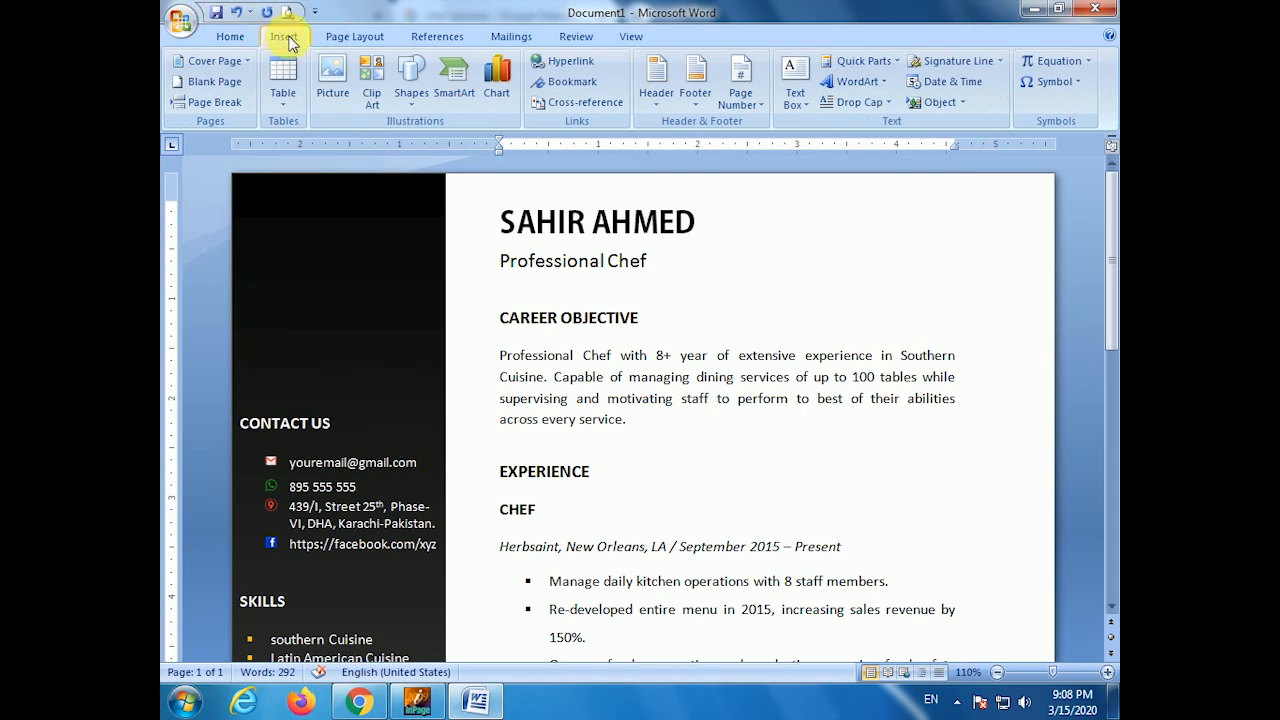
{"action": "left_click", "coordinate": [332, 88]}
{"action": "left_click", "coordinate": [235, 168]}
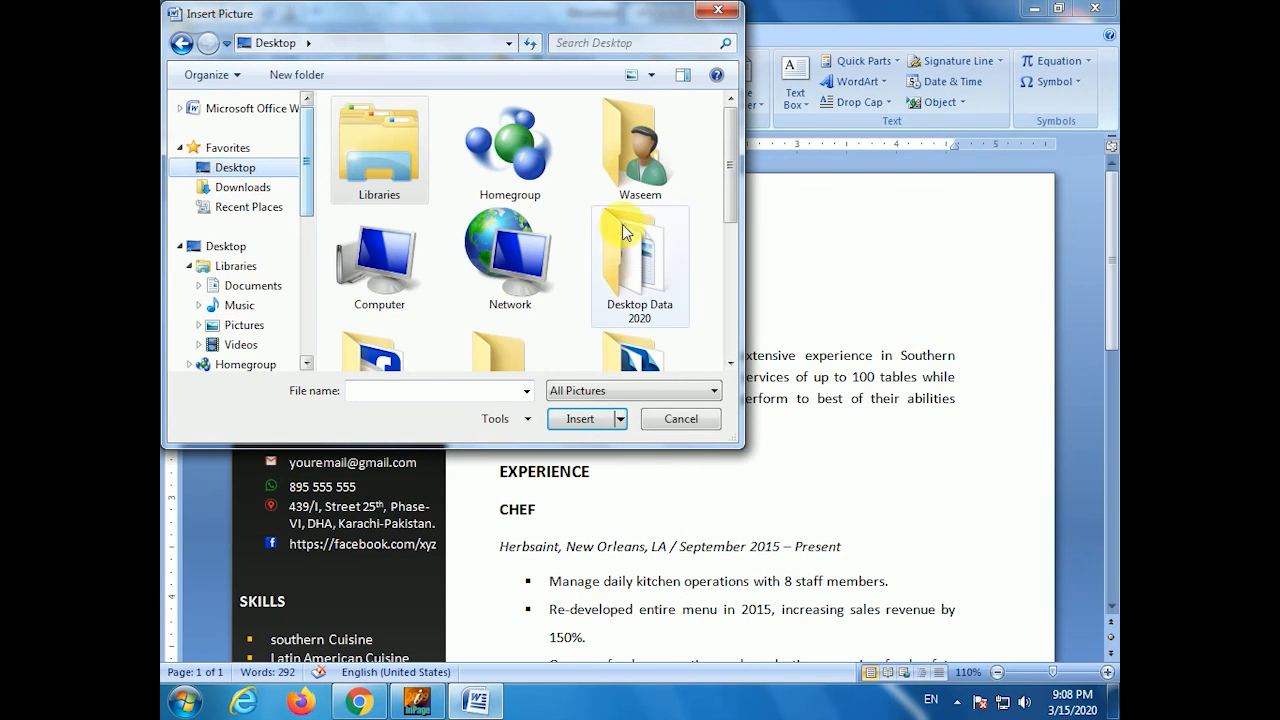
{"action": "scroll", "coordinate": [622, 224], "scroll_direction": "down", "scroll_amount": 5}
{"action": "double_click", "coordinate": [552, 347]}
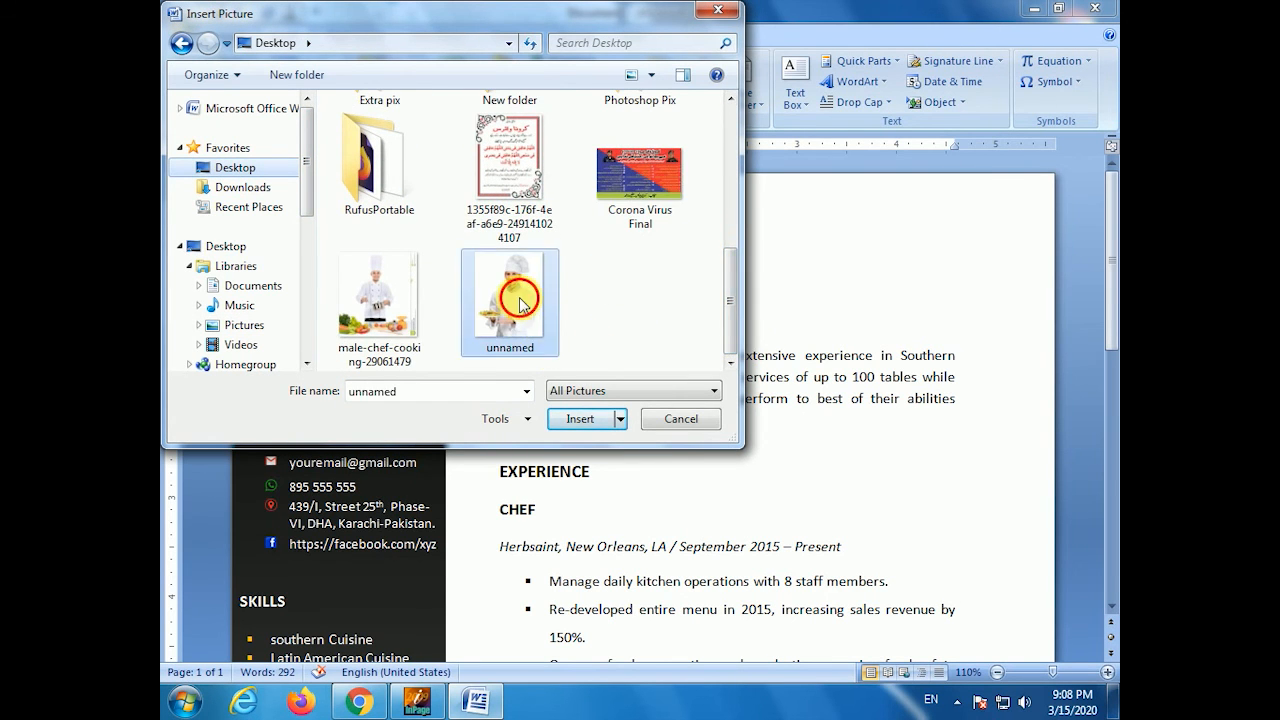
- Set the photo's wrapping to In Front of Text and shrink it
{"action": "left_click", "coordinate": [867, 104]}
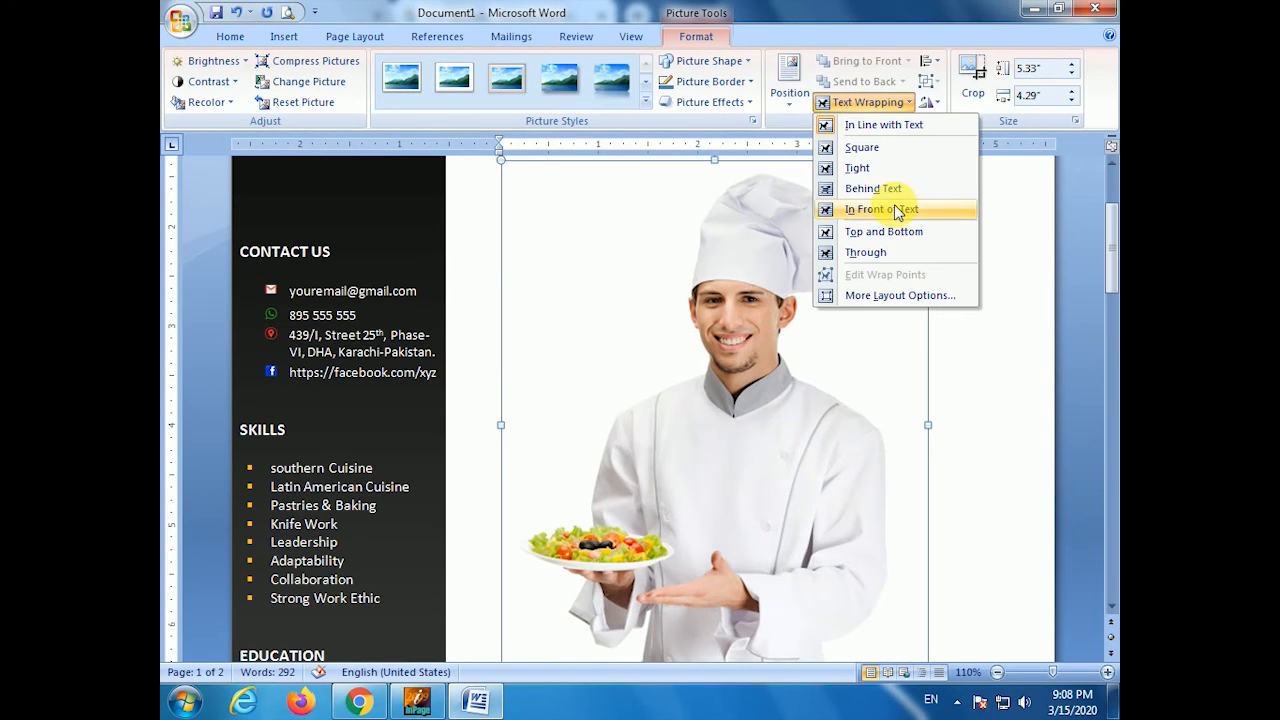
{"action": "left_click", "coordinate": [897, 210]}
{"action": "left_click_drag", "start_coordinate": [928, 162], "coordinate": [742, 345]}
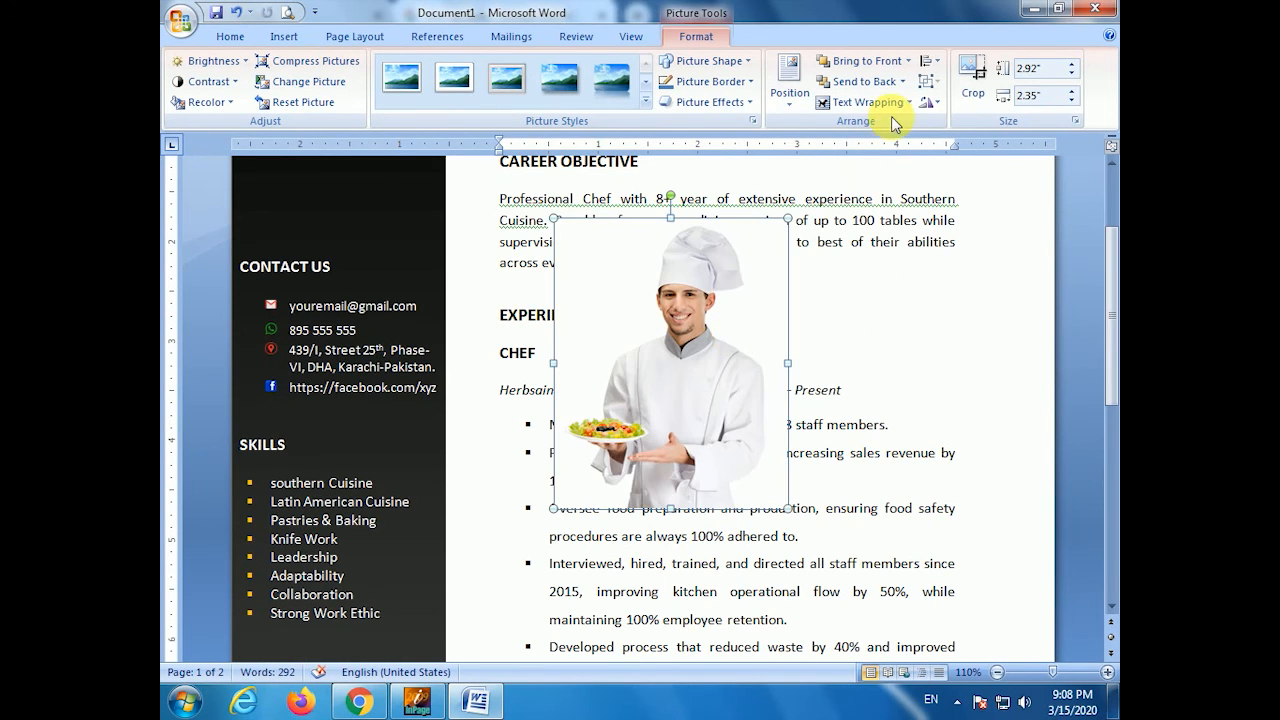
- Crop the photo's bottom, empty left side and a little of the right side
{"action": "left_click", "coordinate": [973, 82]}
{"action": "left_click_drag", "start_coordinate": [671, 505], "coordinate": [678, 466]}
{"action": "left_click_drag", "start_coordinate": [556, 345], "coordinate": [568, 345]}
{"action": "left_click_drag", "start_coordinate": [804, 358], "coordinate": [787, 350]}
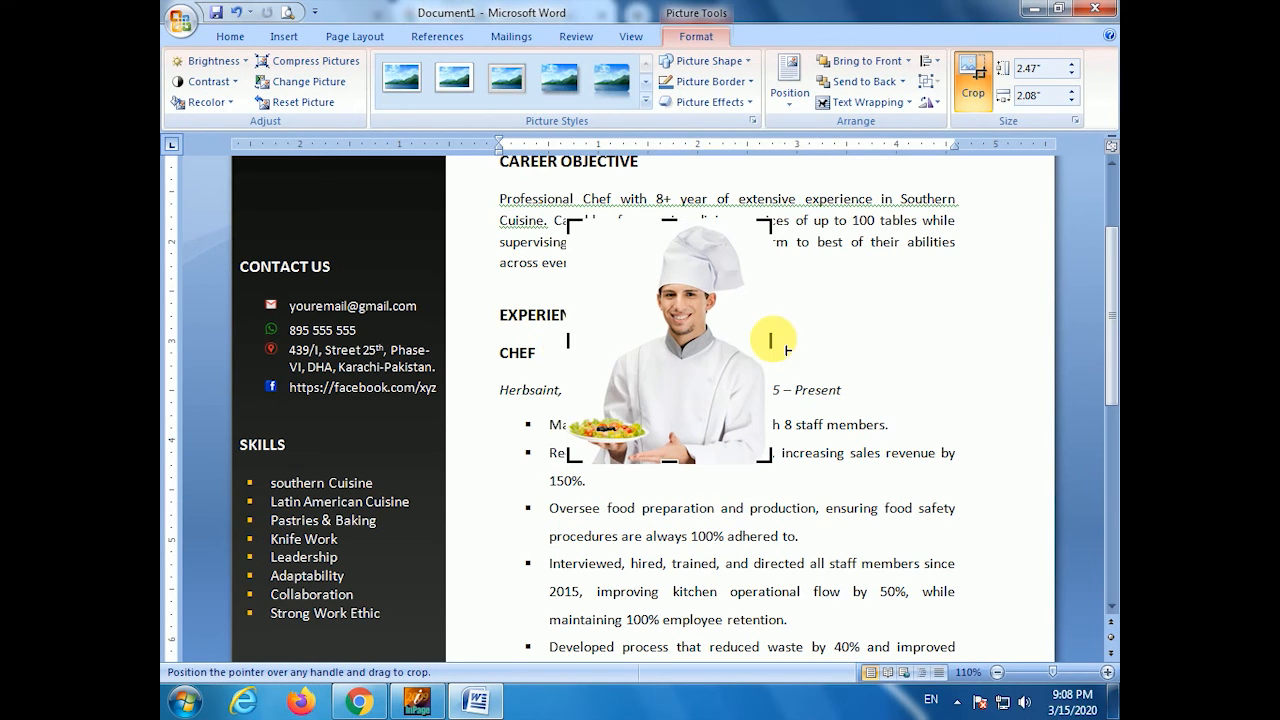
{"action": "scroll", "coordinate": [804, 350], "scroll_direction": "up", "scroll_amount": 3}
{"action": "left_click_drag", "start_coordinate": [712, 462], "coordinate": [390, 259]}
{"action": "left_click", "coordinate": [510, 300]}
- Resize the photo to about 1.93" by 1.63" and place it atop the dark sidebar
{"action": "left_click", "coordinate": [426, 214]}
{"action": "left_click_drag", "start_coordinate": [440, 175], "coordinate": [397, 251]}
{"action": "left_click_drag", "start_coordinate": [375, 312], "coordinate": [401, 292]}
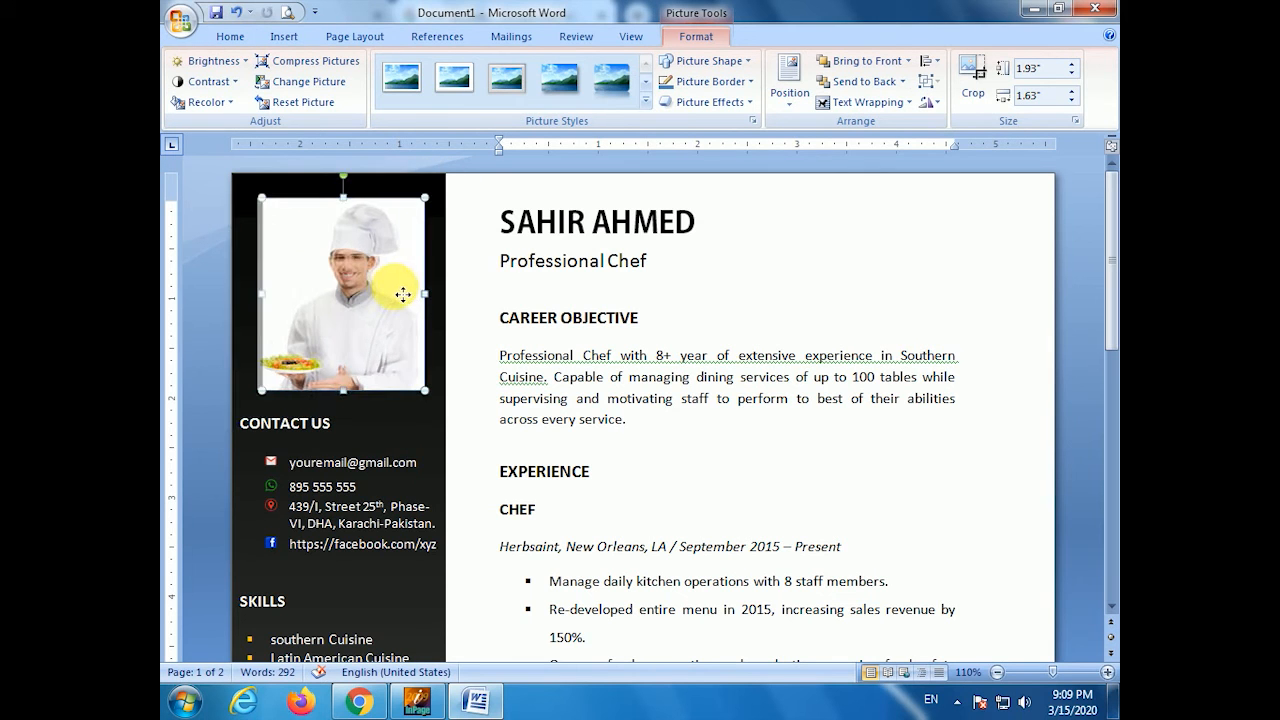
{"action": "left_click", "coordinate": [510, 315]}
{"action": "scroll", "coordinate": [460, 400], "scroll_direction": "down", "scroll_amount": 12}
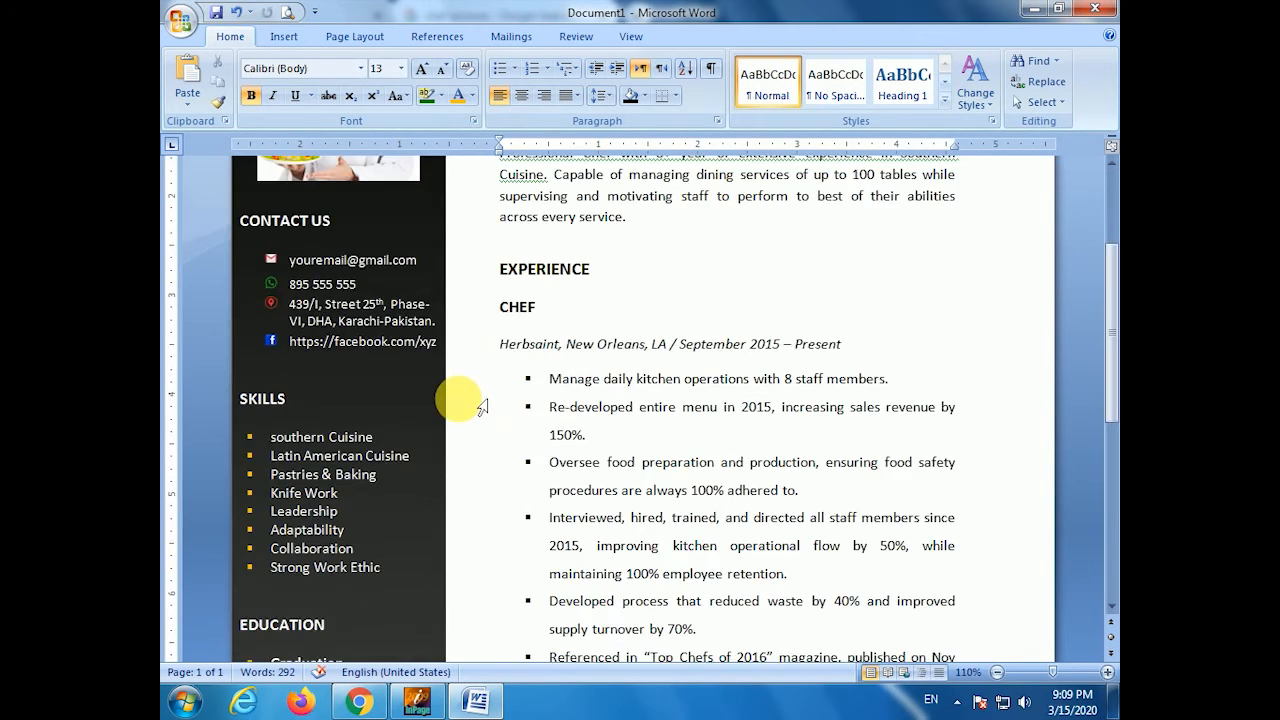
{"action": "scroll", "coordinate": [480, 400], "scroll_direction": "up", "scroll_amount": 12}
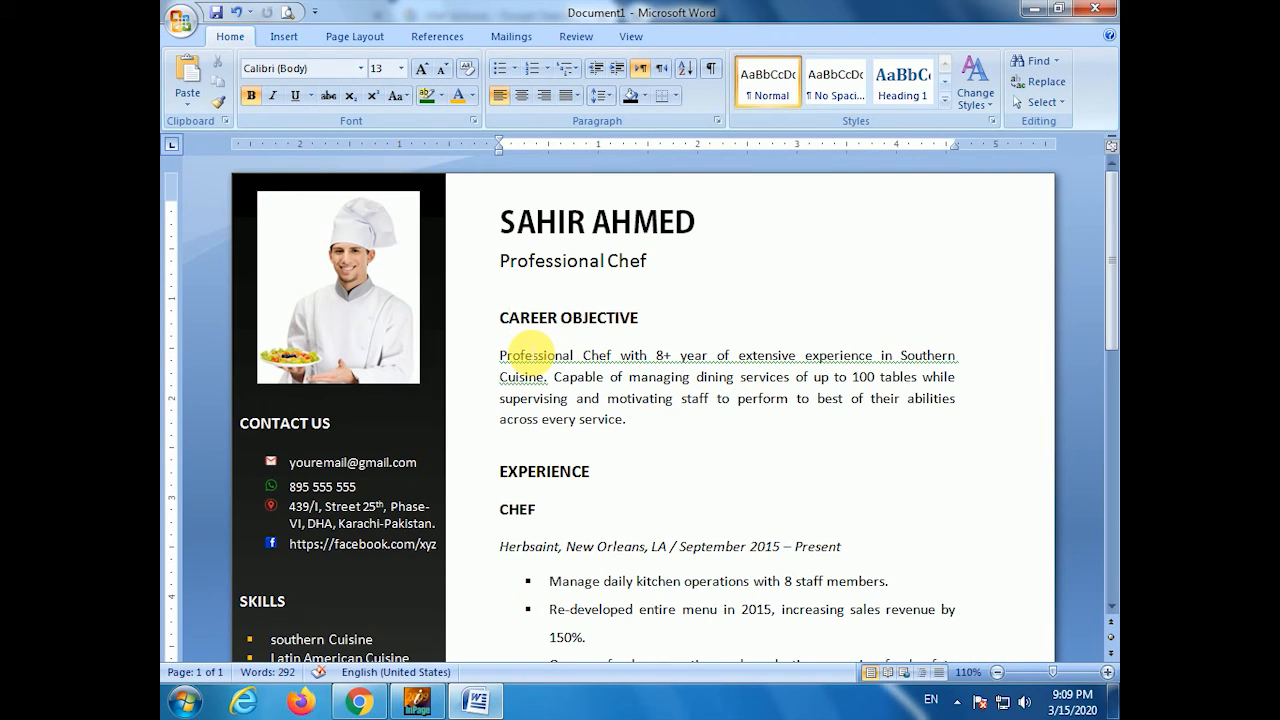
{"action": "left_click", "coordinate": [383, 242]}
{"action": "left_click", "coordinate": [698, 36]}
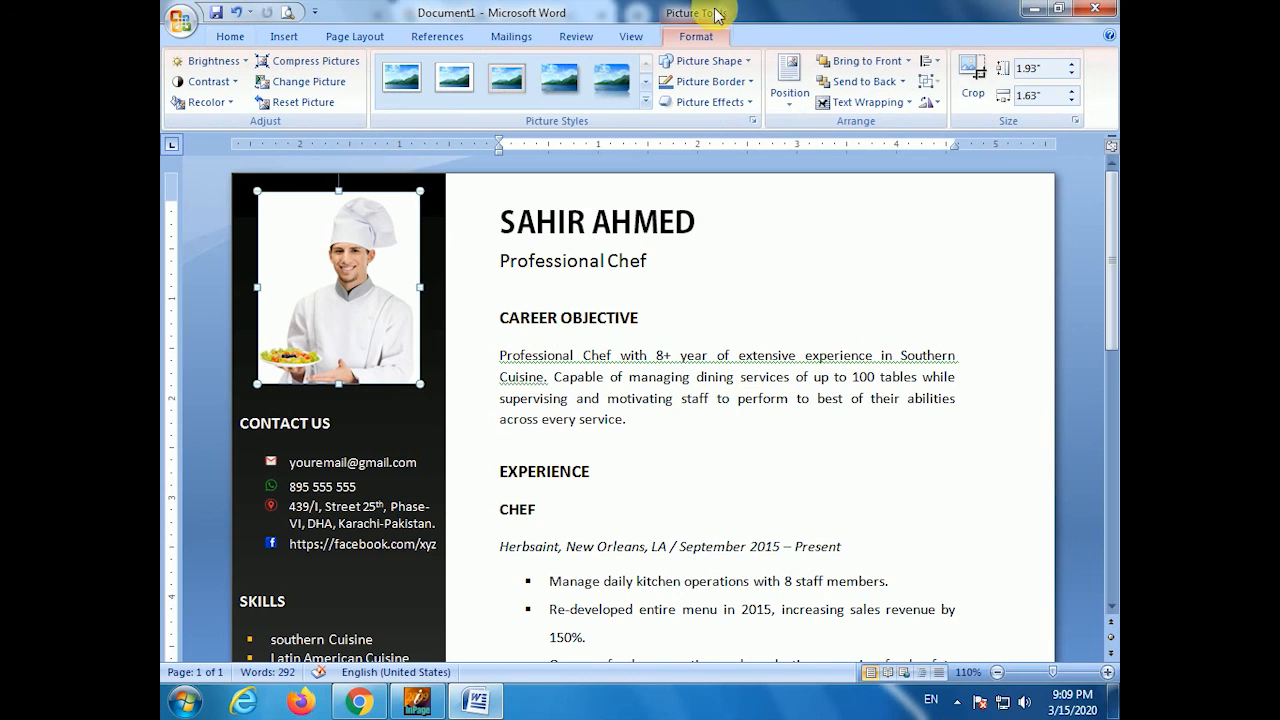
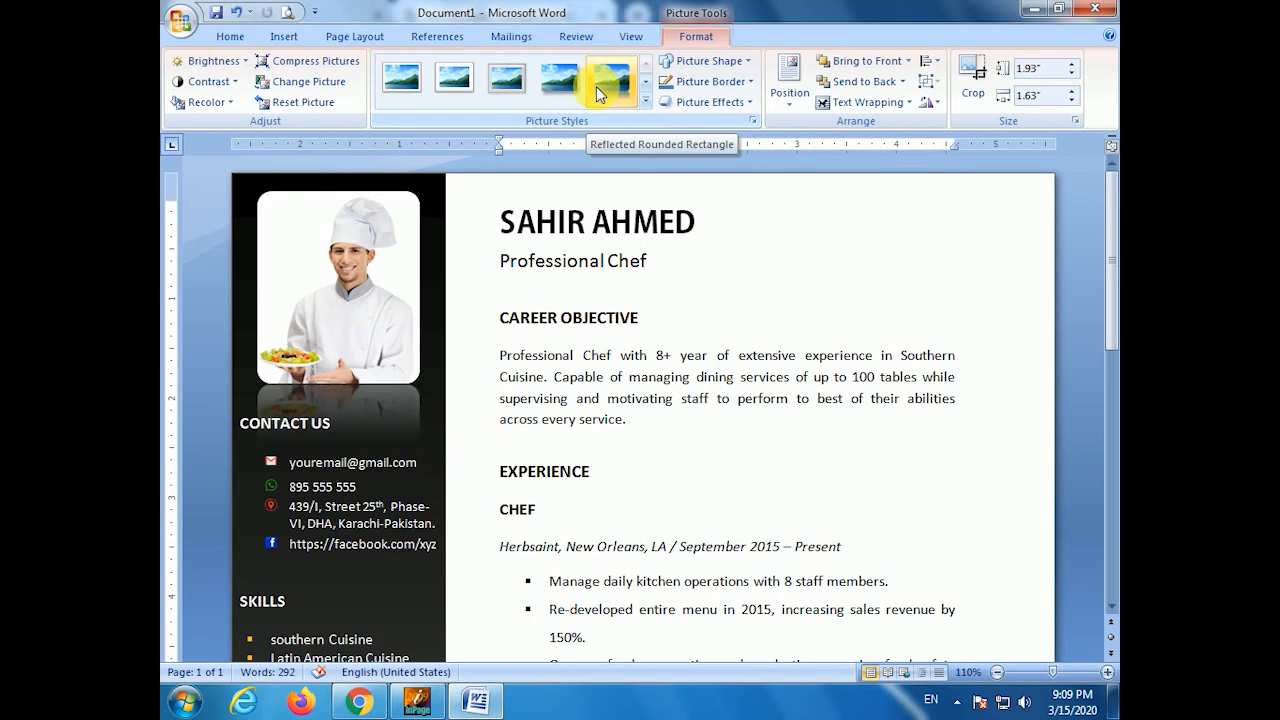
- Apply the Beveled Oval, Black style to the chef photo and nudge it slightly left and down
{"action": "left_click", "coordinate": [645, 82]}
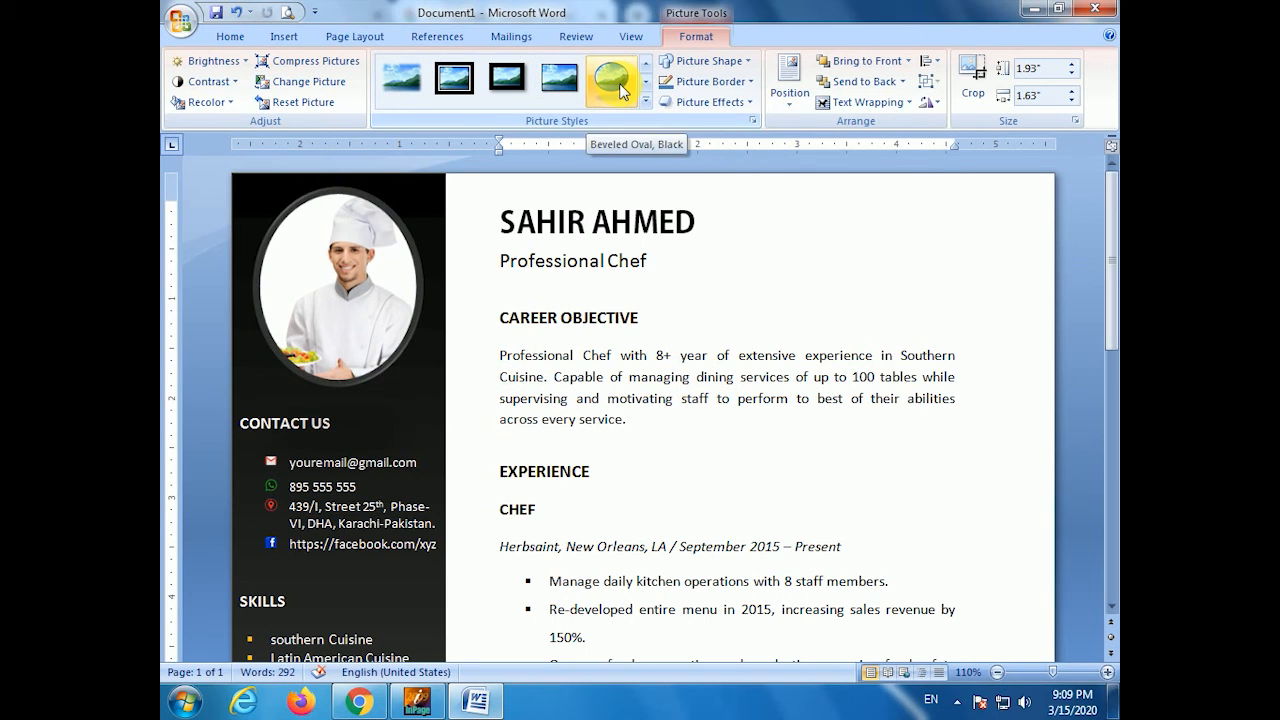
{"action": "left_click", "coordinate": [622, 91]}
{"action": "left_click", "coordinate": [788, 310]}
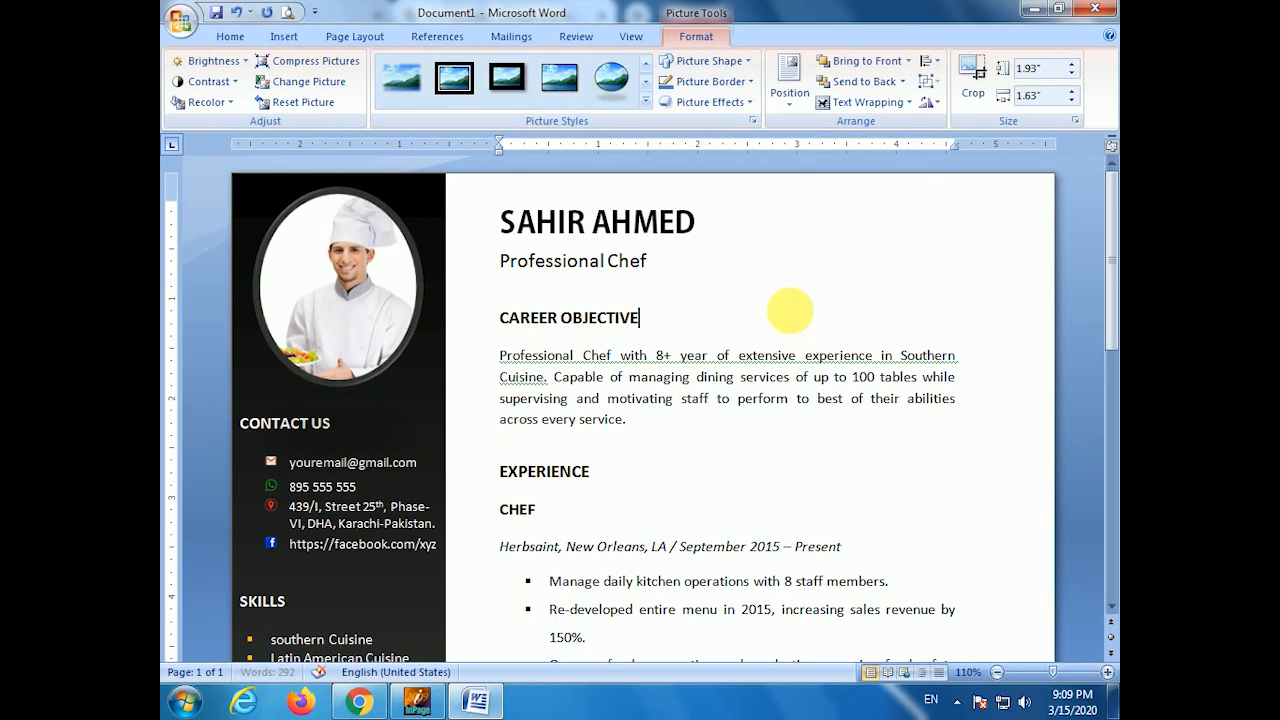
{"action": "left_click_drag", "start_coordinate": [370, 336], "coordinate": [365, 345]}
{"action": "left_click", "coordinate": [665, 376]}
{"action": "scroll", "coordinate": [660, 376], "scroll_direction": "down", "scroll_amount": 12}
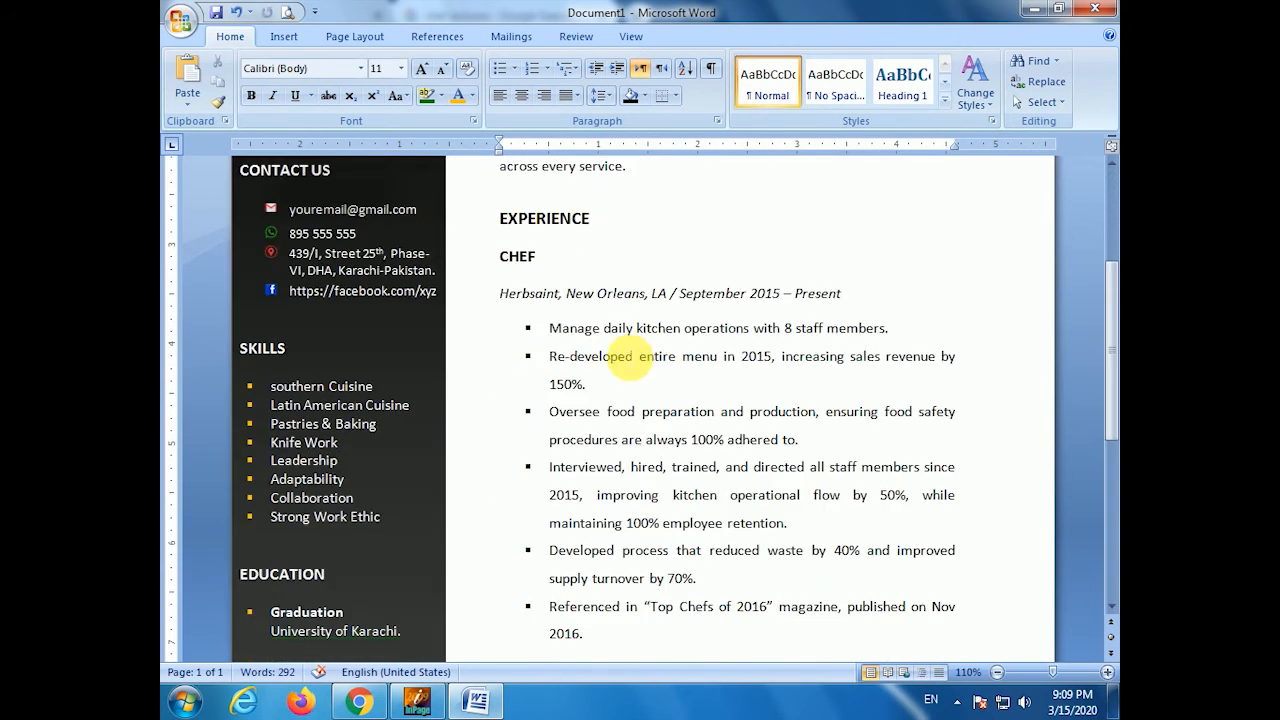
{"action": "scroll", "coordinate": [620, 309], "scroll_direction": "up", "scroll_amount": 12}
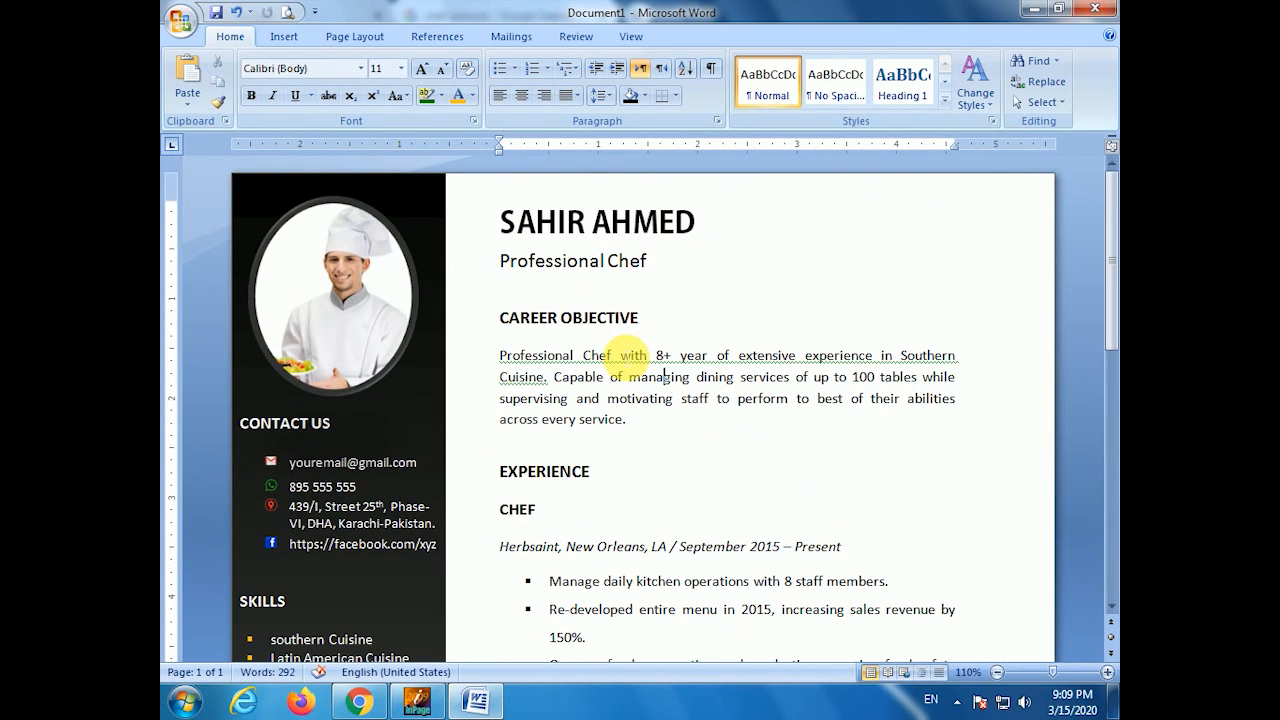
- Make the candidate's name light blue and indent the Professional Chef line
{"action": "left_click_drag", "start_coordinate": [497, 222], "coordinate": [705, 228]}
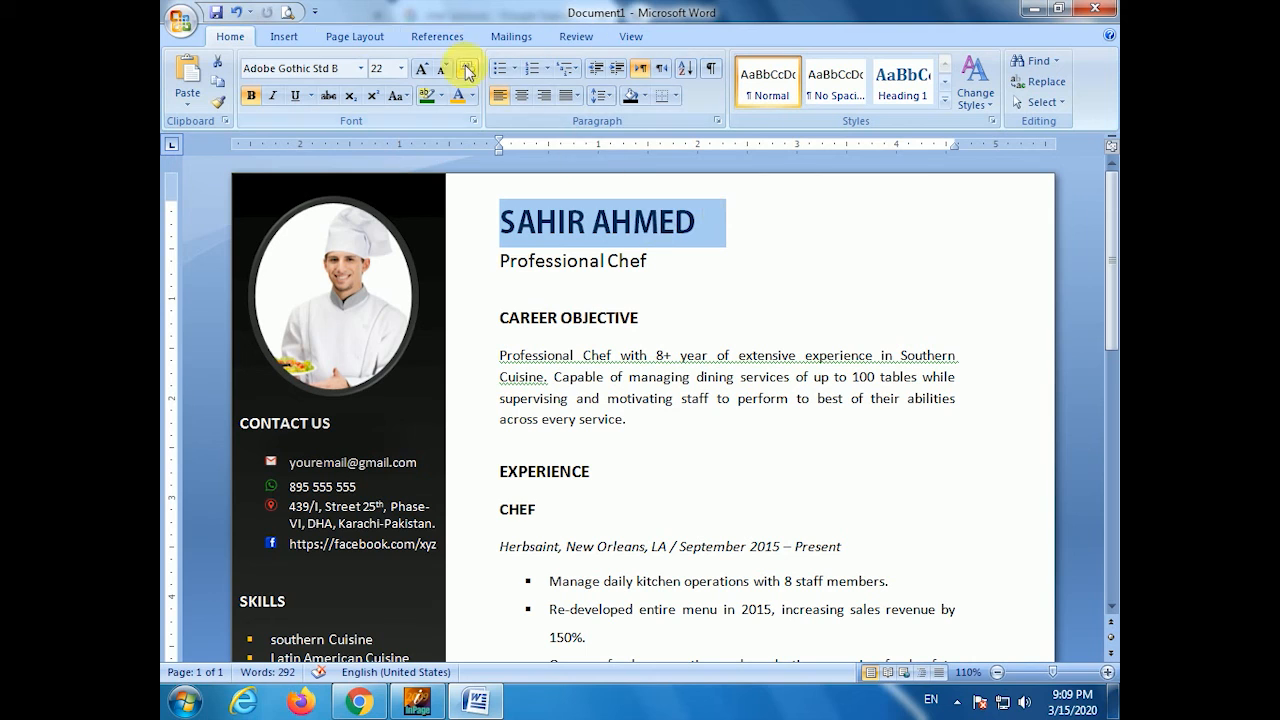
{"action": "left_click", "coordinate": [472, 96]}
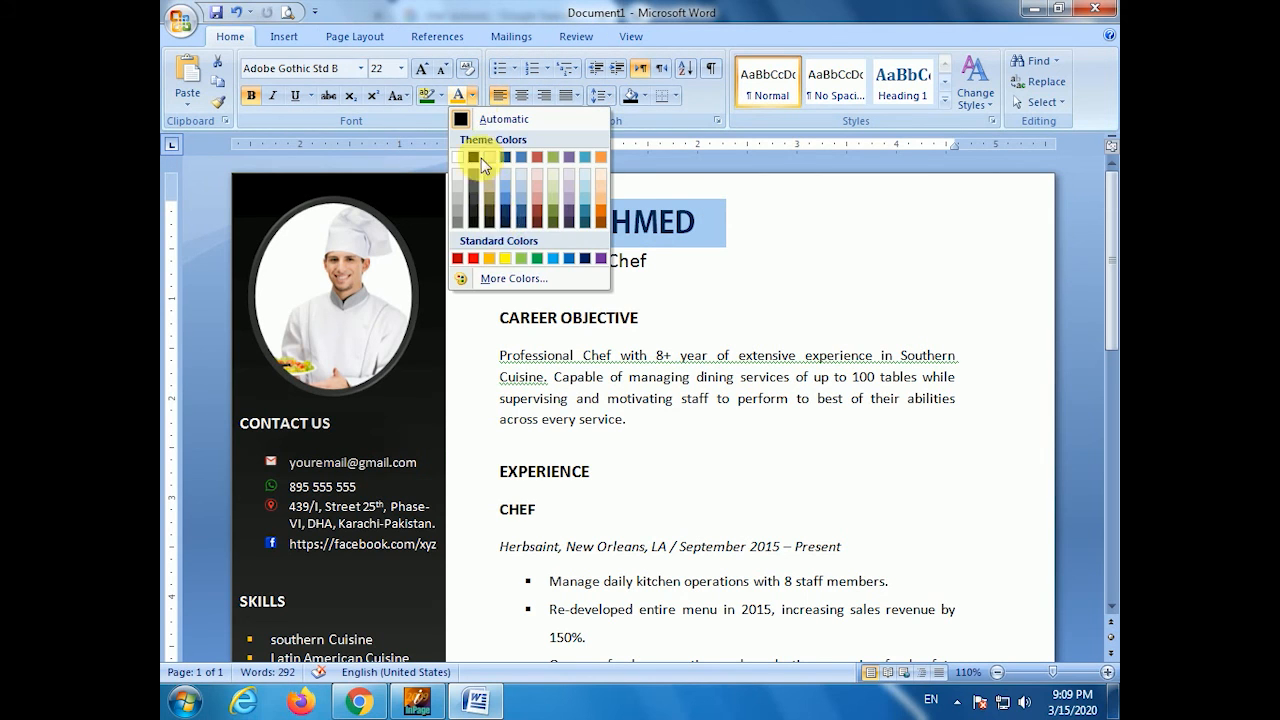
{"action": "left_click", "coordinate": [554, 260]}
{"action": "left_click", "coordinate": [736, 307]}
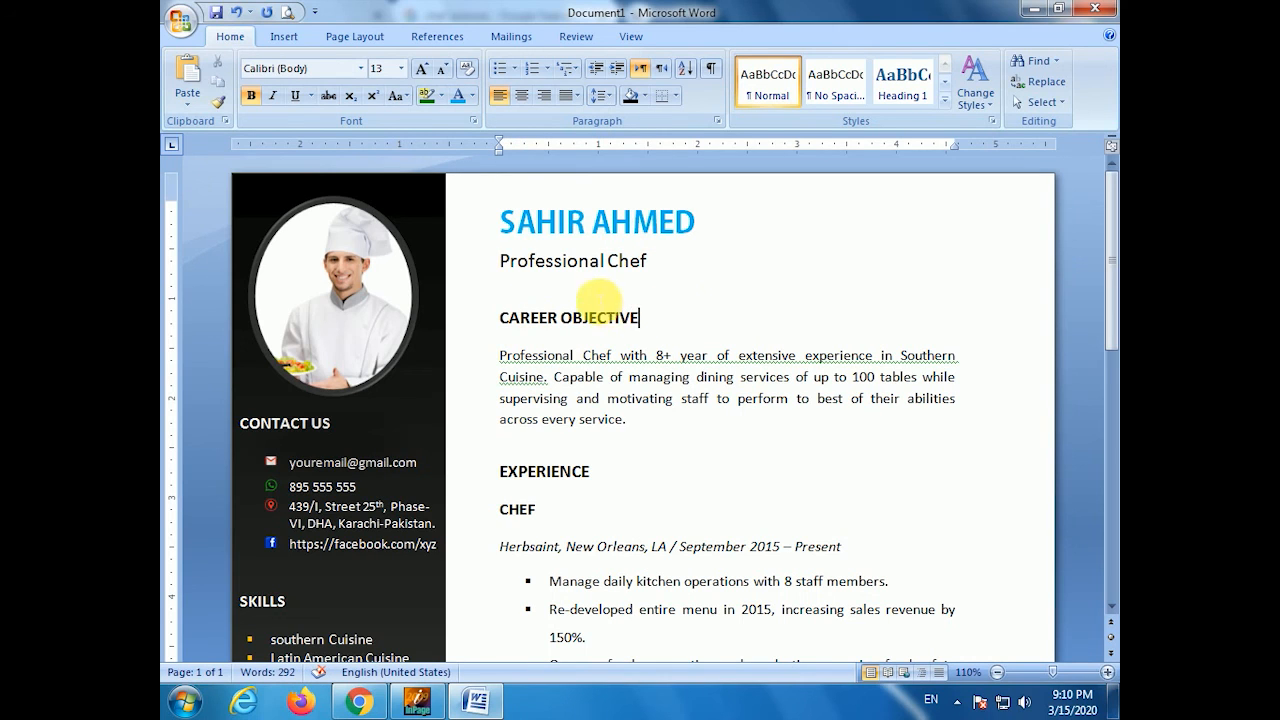
{"action": "left_click", "coordinate": [500, 262]}
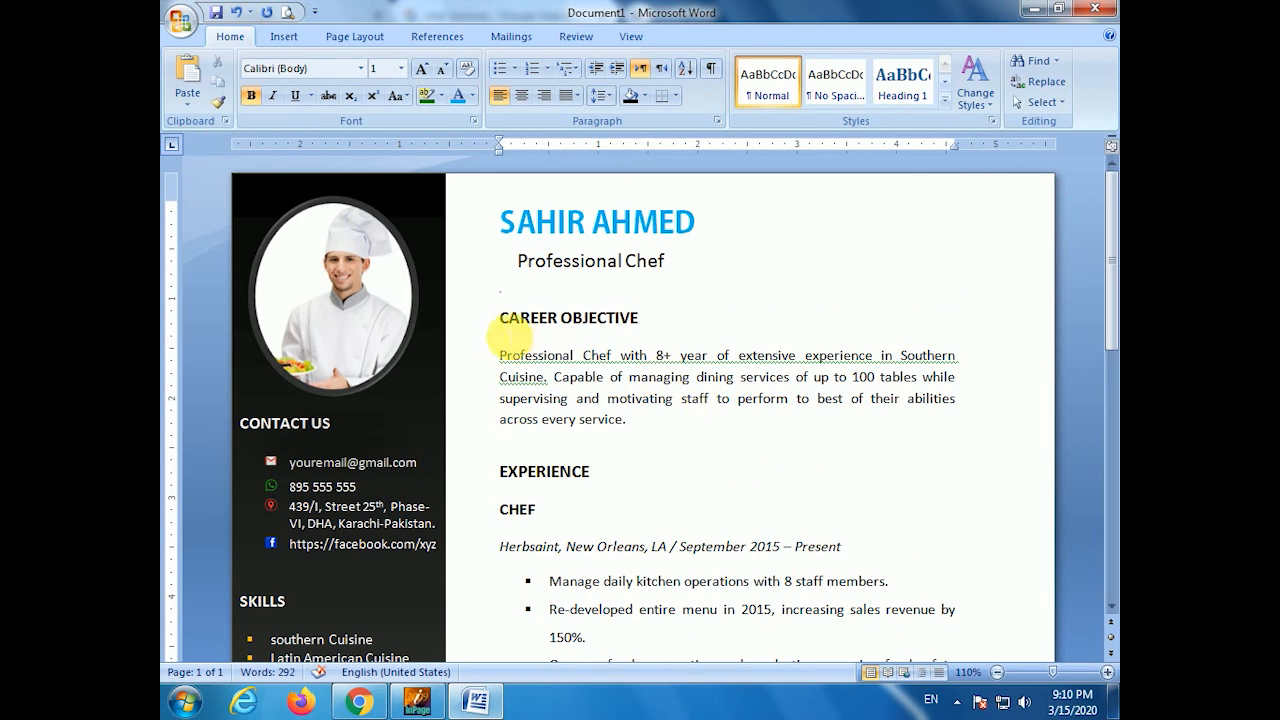
- Colour the CAREER OBJECTIVE and EXPERIENCE headings light blue
{"action": "left_click_drag", "start_coordinate": [502, 320], "coordinate": [693, 319]}
{"action": "left_click", "coordinate": [457, 95]}
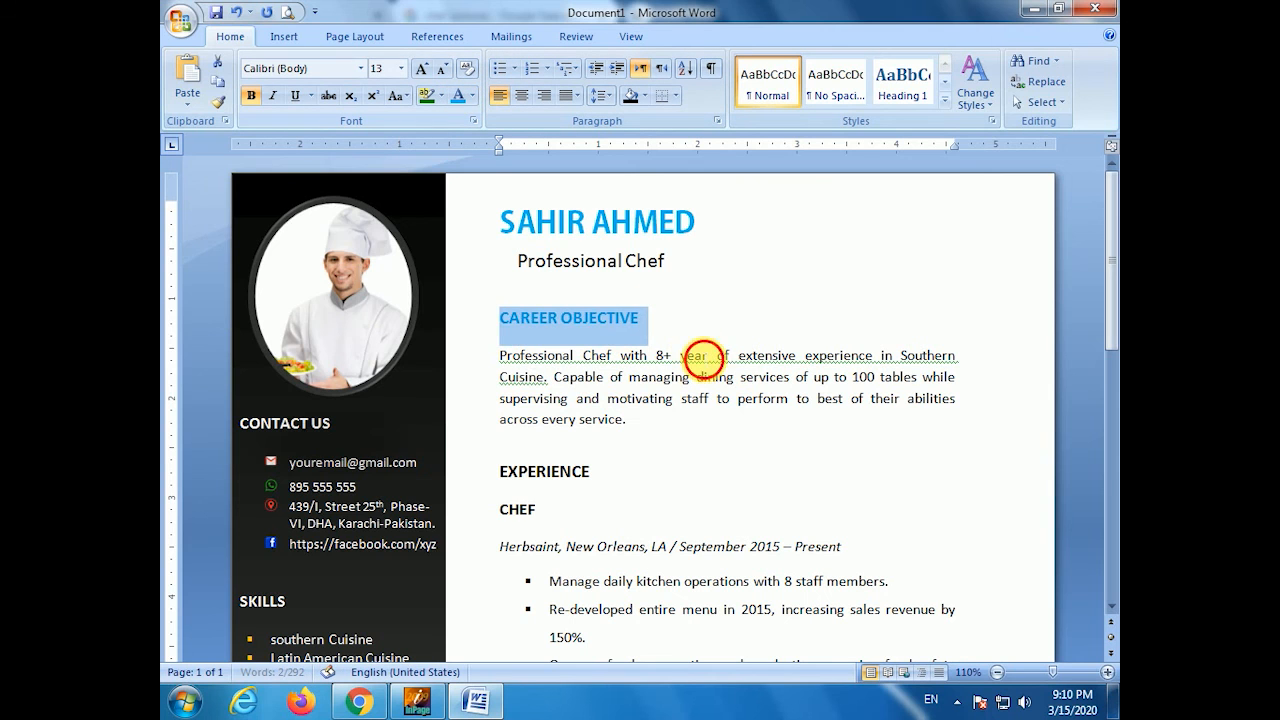
{"action": "left_click", "coordinate": [700, 357]}
{"action": "left_click_drag", "start_coordinate": [500, 471], "coordinate": [600, 471]}
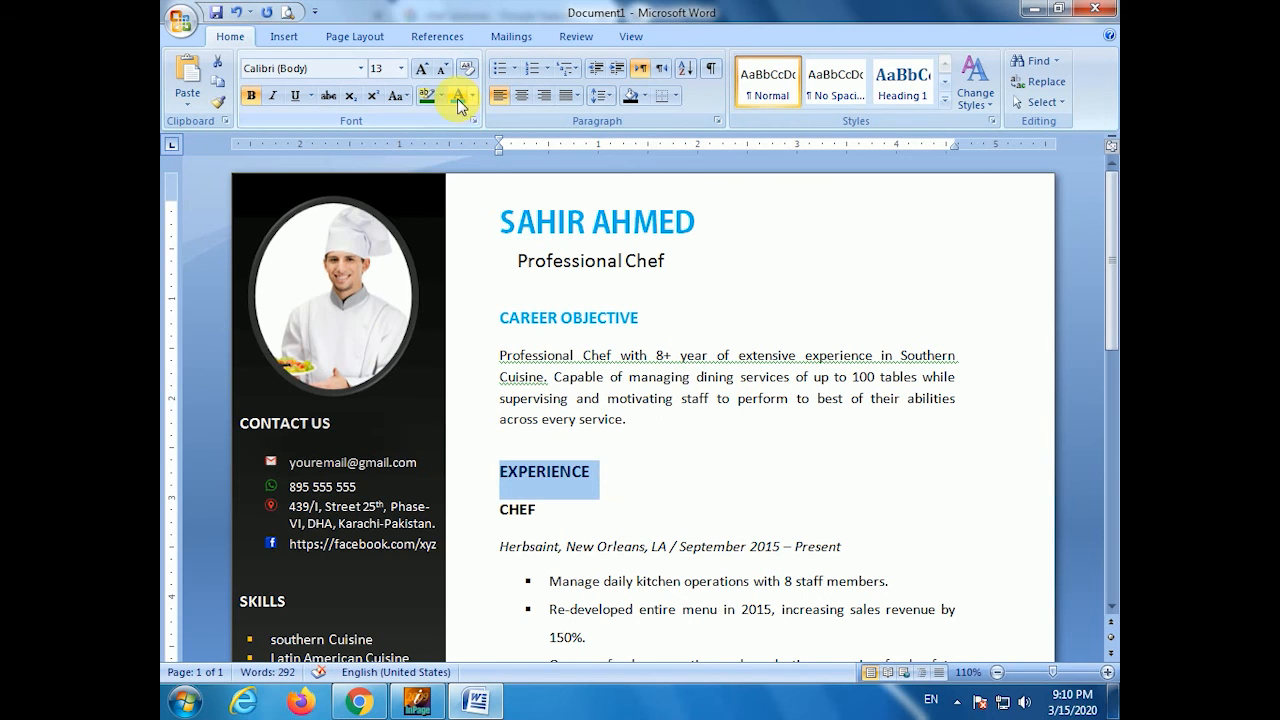
{"action": "left_click", "coordinate": [457, 95]}
- Colour the SOUS CHEF heading light blue to match
{"action": "scroll", "coordinate": [620, 410], "scroll_direction": "down", "scroll_amount": 3}
{"action": "scroll", "coordinate": [620, 410], "scroll_direction": "down", "scroll_amount": 7}
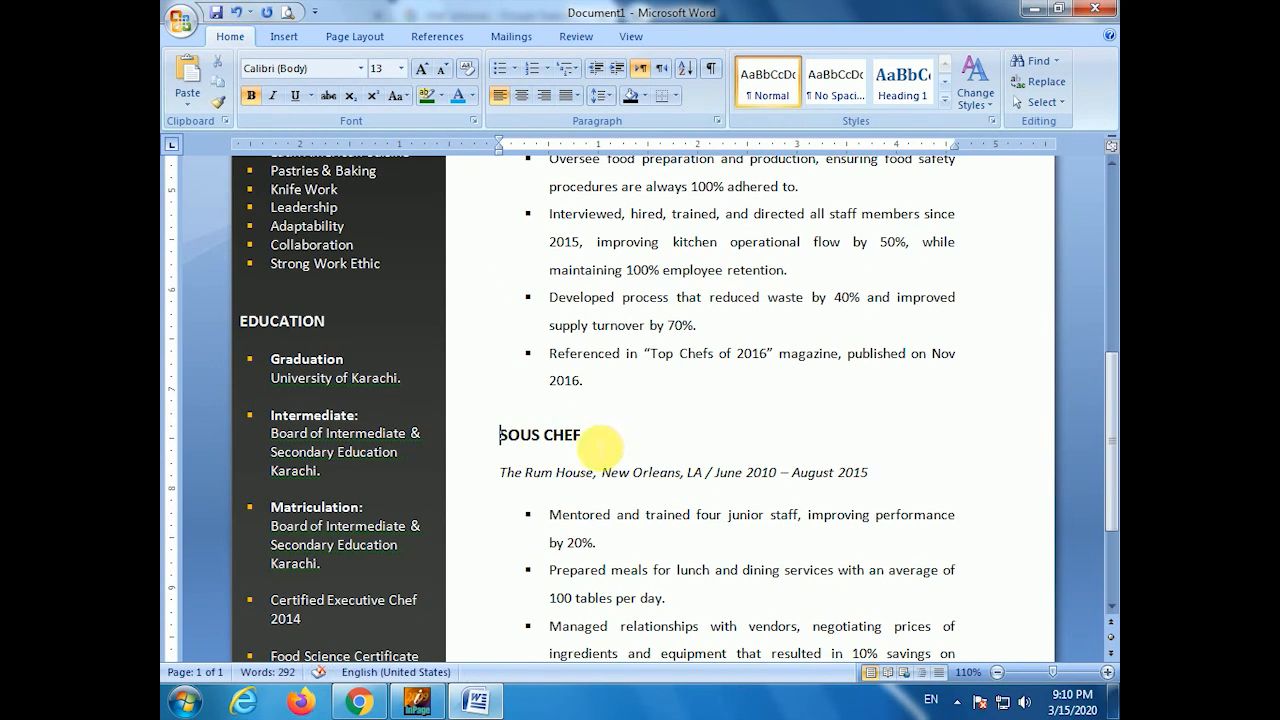
{"action": "left_click_drag", "start_coordinate": [600, 446], "coordinate": [478, 448]}
{"action": "left_click", "coordinate": [457, 95]}
{"action": "left_click", "coordinate": [805, 475]}
{"action": "scroll", "coordinate": [640, 485], "scroll_direction": "down", "scroll_amount": 4}
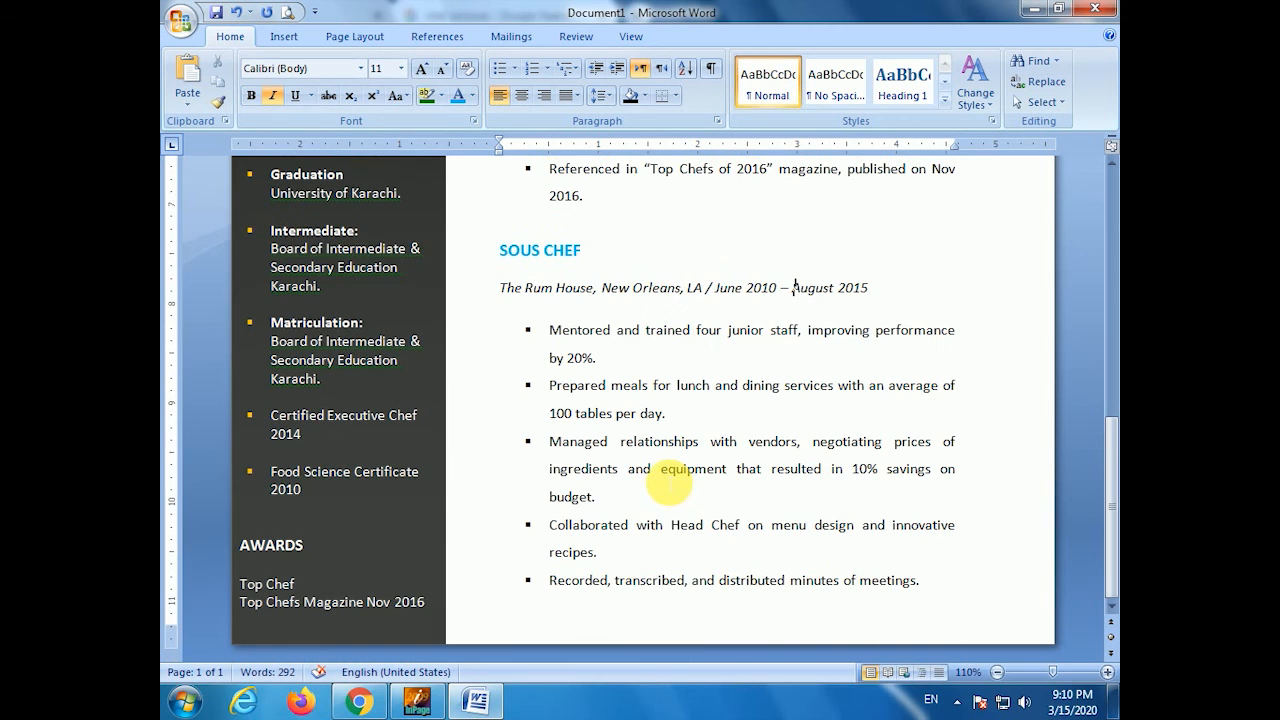
{"action": "scroll", "coordinate": [668, 487], "scroll_direction": "up", "scroll_amount": 6}
{"action": "scroll", "coordinate": [668, 487], "scroll_direction": "up", "scroll_amount": 8}
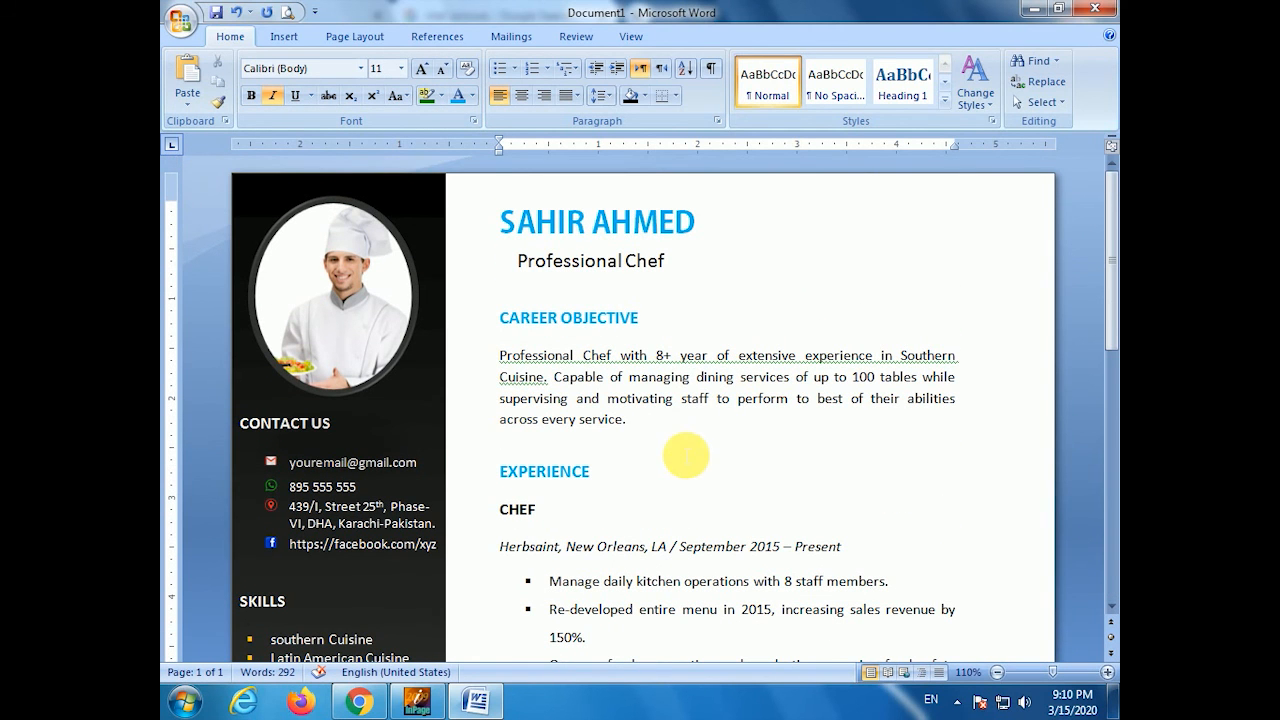
- Change the candidate's name to Dark Blue, Text 2, darker than the section headings
{"action": "left_click_drag", "start_coordinate": [500, 222], "coordinate": [700, 222]}
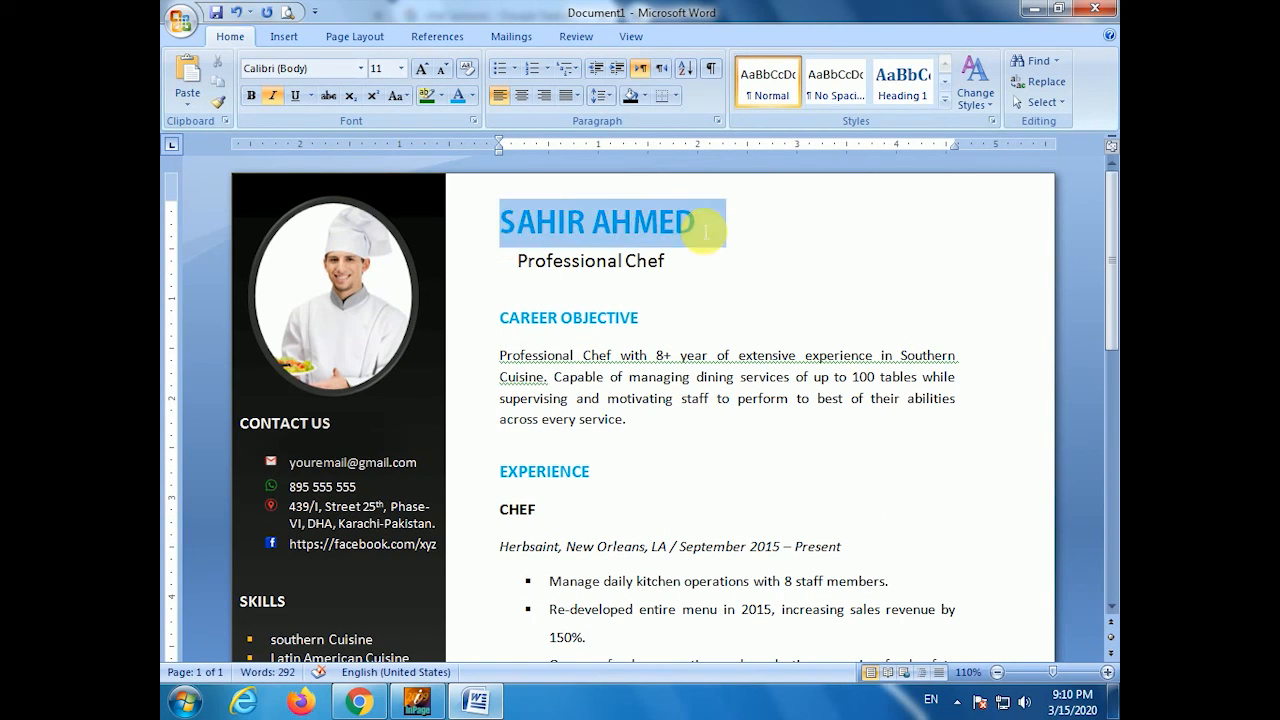
{"action": "left_click", "coordinate": [471, 95]}
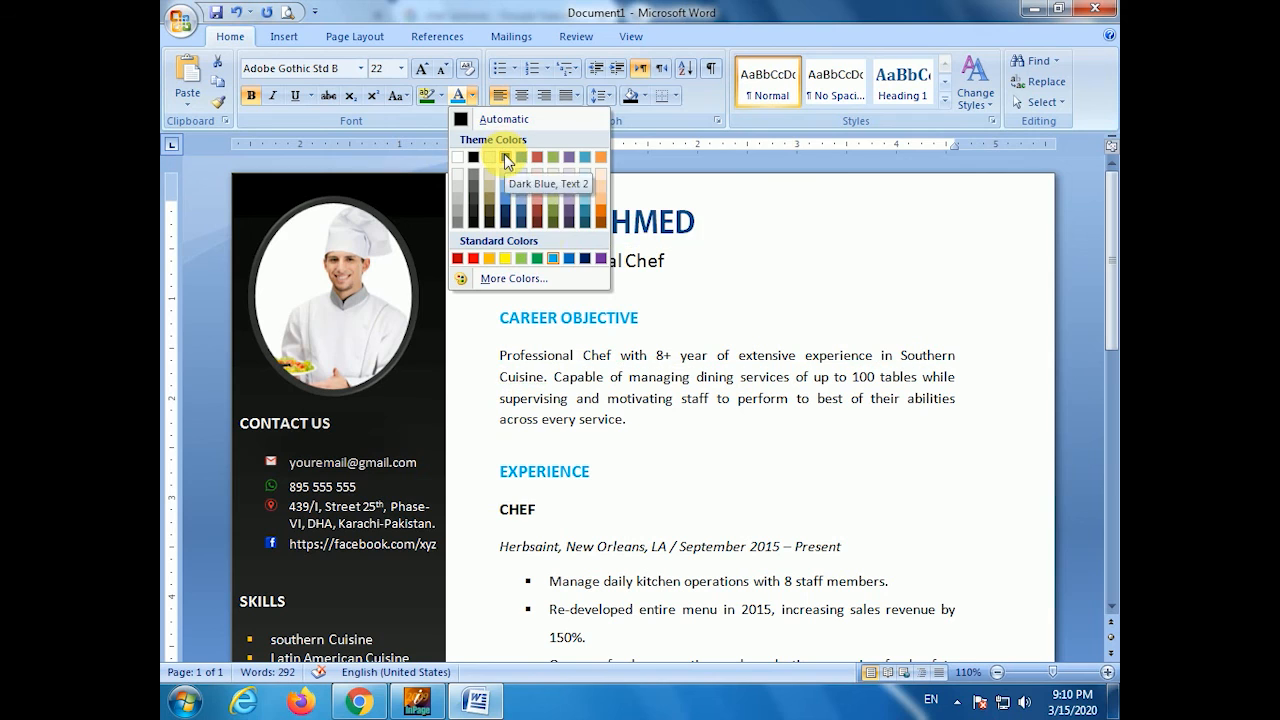
{"action": "left_click", "coordinate": [569, 258]}
{"action": "left_click", "coordinate": [774, 306]}
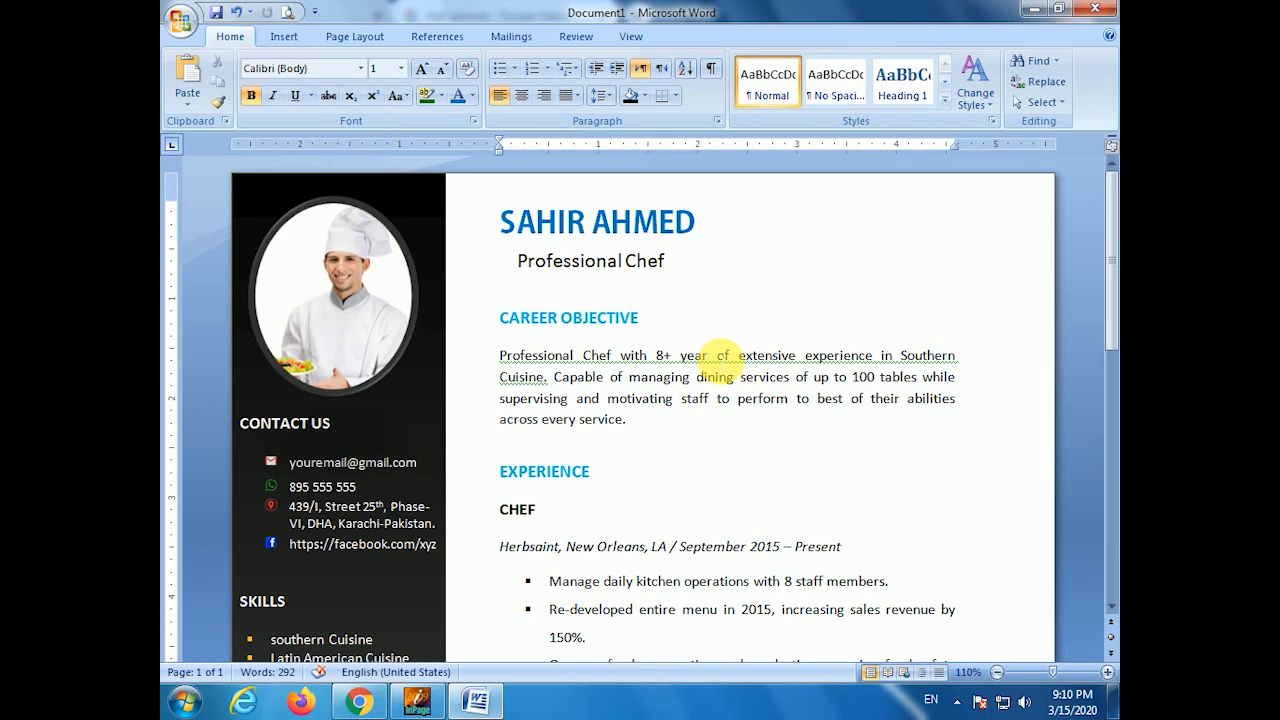
{"action": "key", "text": "ctrl+s"}
- Save the résumé as a Word document named after the candidate in the chosen folder
{"action": "key", "text": "BackSpace"}
{"action": "key", "text": "BackSpace"}
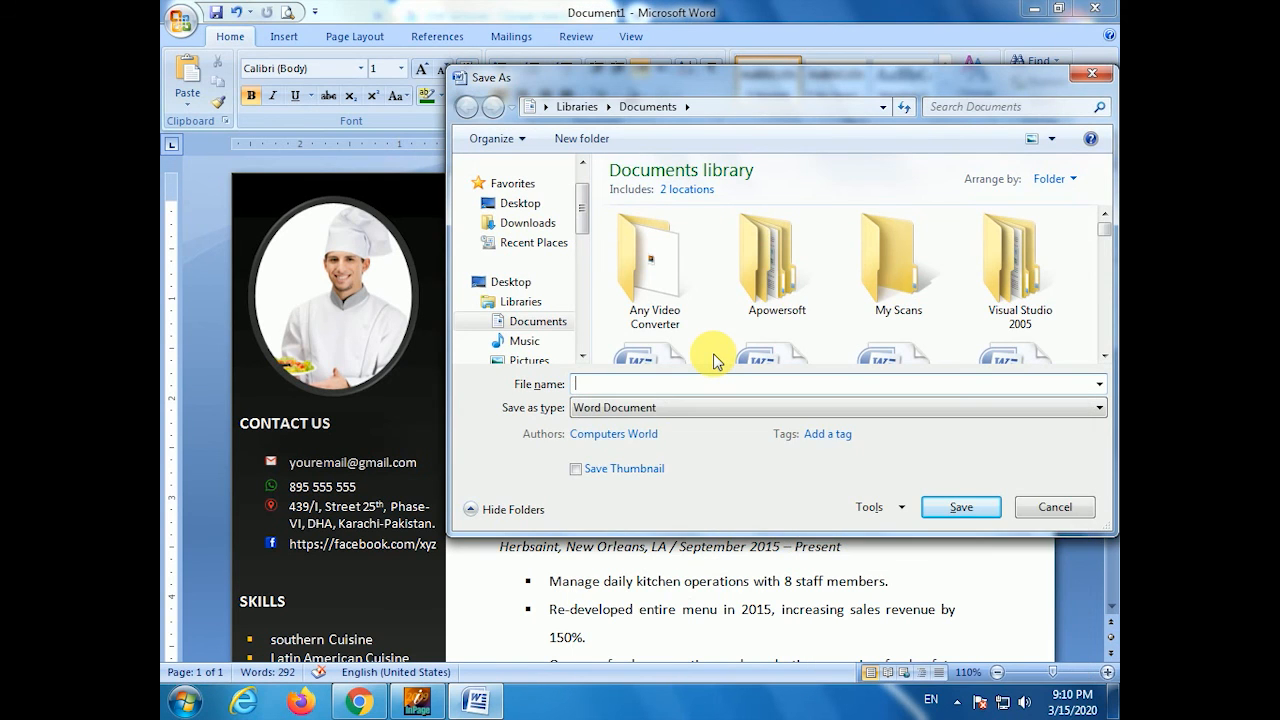
{"action": "key", "text": "Escape"}
{"action": "key", "text": "ctrl+s"}
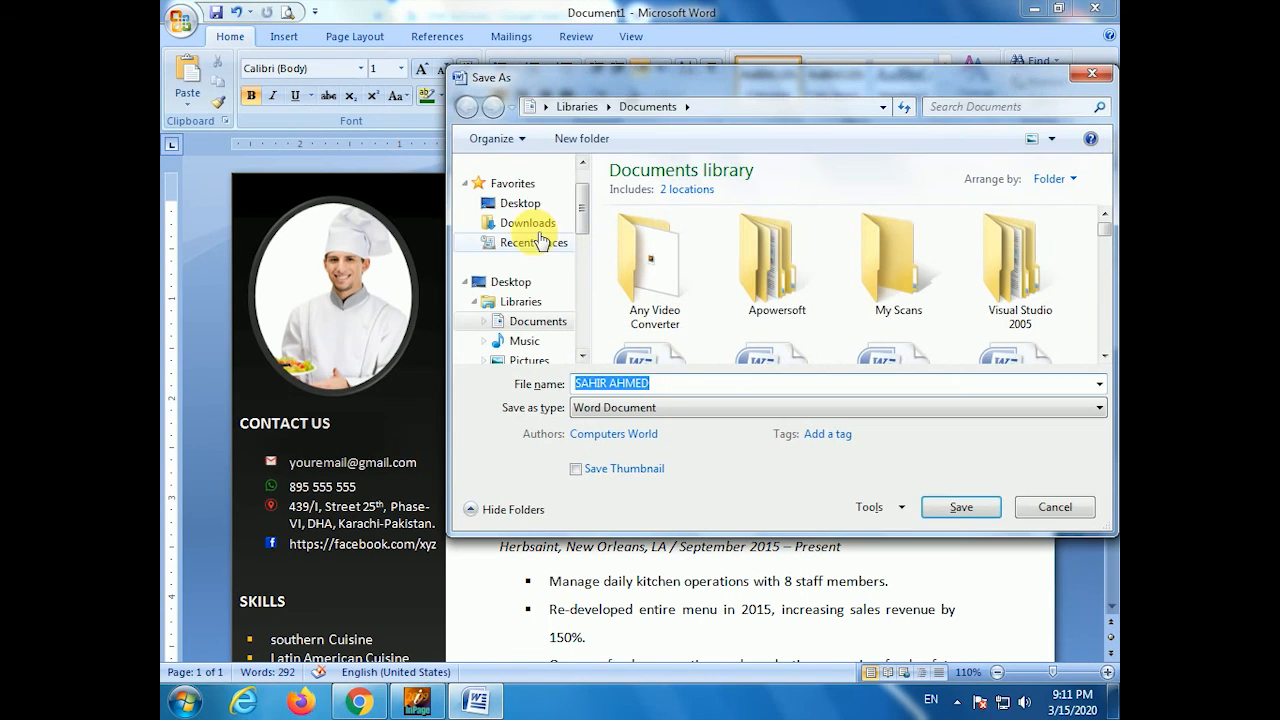
{"action": "left_click", "coordinate": [520, 203]}
{"action": "left_click", "coordinate": [957, 509]}
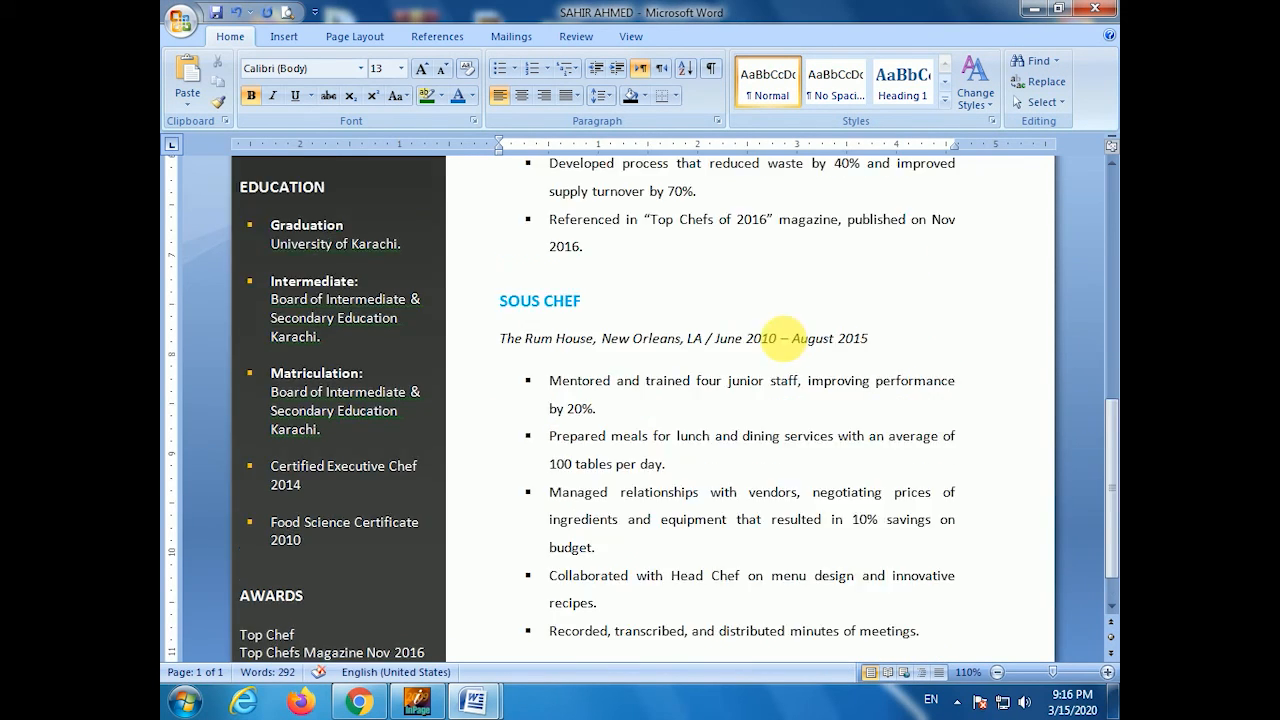
{"action": "scroll", "coordinate": [786, 331], "scroll_direction": "up", "scroll_amount": 5}
{"action": "scroll", "coordinate": [877, 331], "scroll_direction": "down", "scroll_amount": 5}
{"action": "scroll", "coordinate": [789, 341], "scroll_direction": "up", "scroll_amount": 3}
{"action": "scroll", "coordinate": [789, 341], "scroll_direction": "up", "scroll_amount": 5}
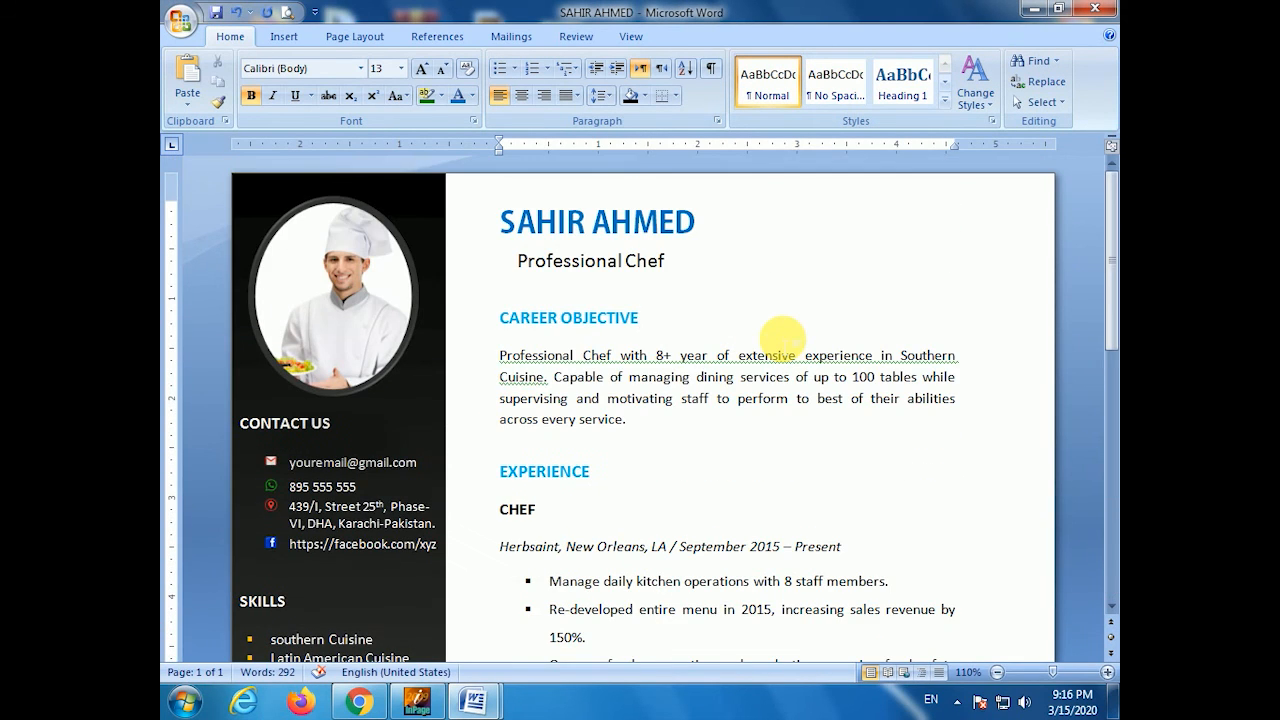